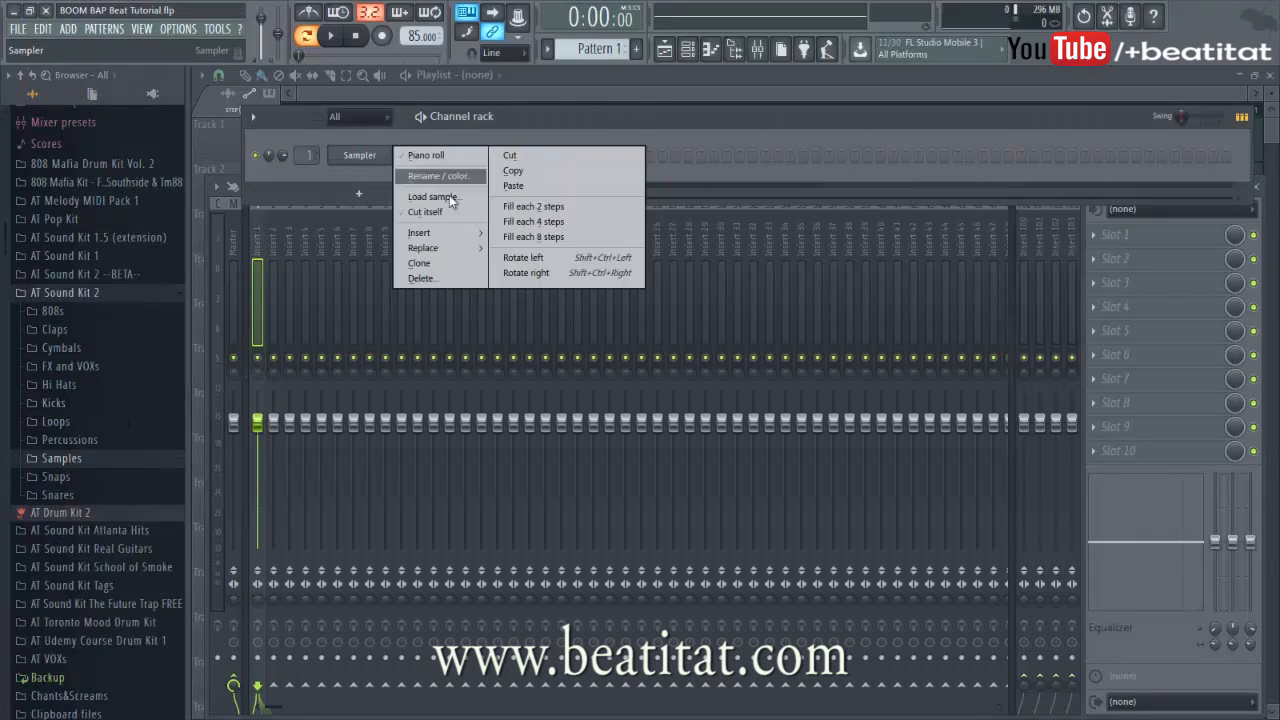
Insert a Slicex channel and list the contents of the AT Sound Kit 2 Samples folder.
mouse_move(450, 233)
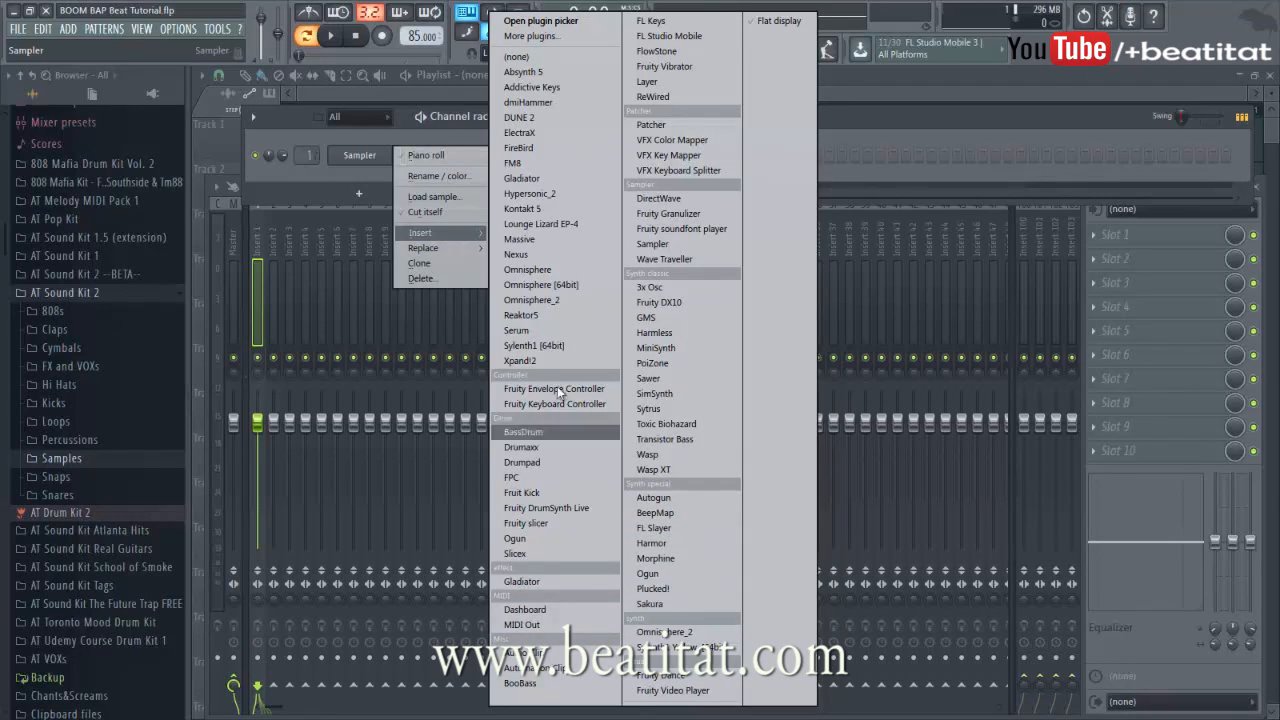
click(562, 555)
drag(695, 179, 847, 130)
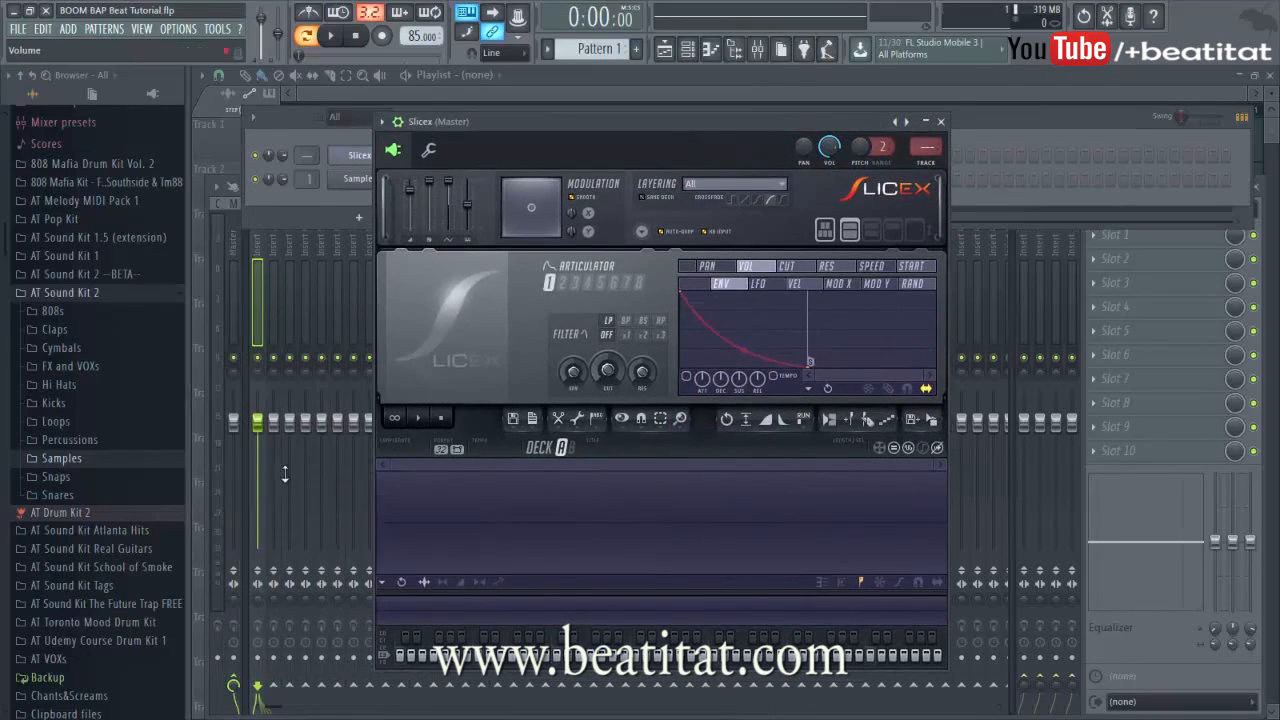
click(93, 463)
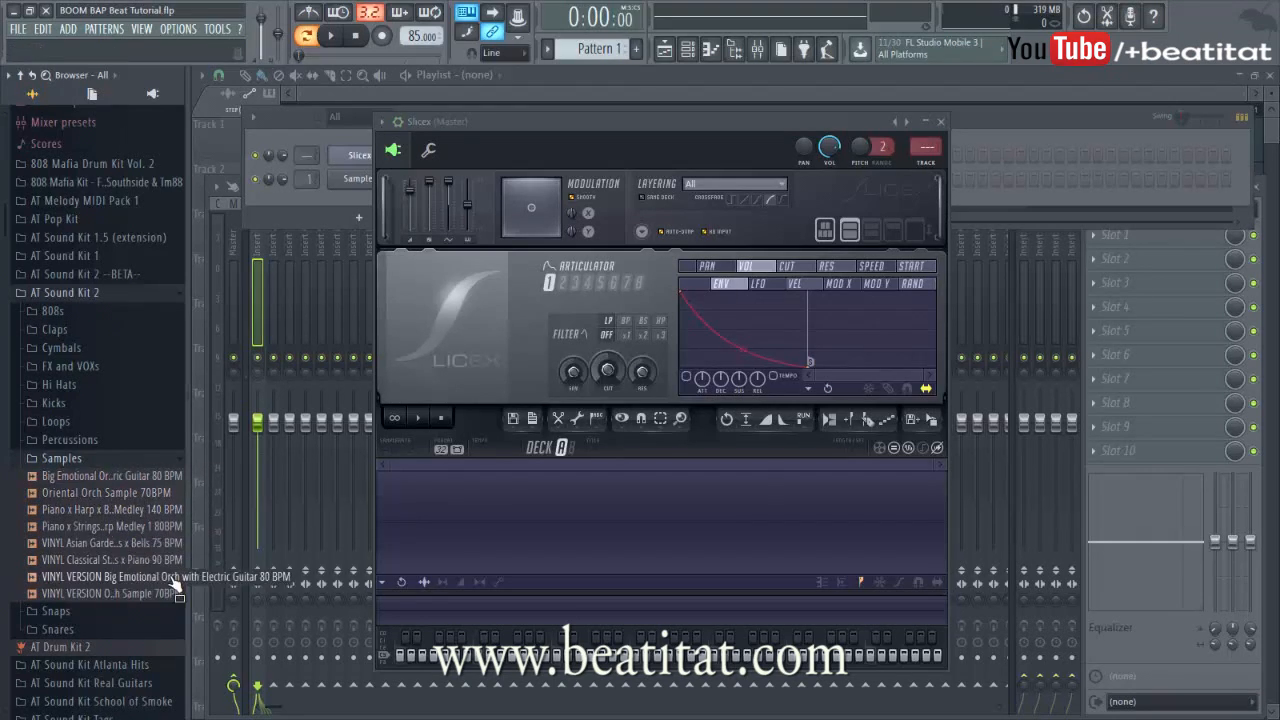
Close Slicex and the channel rack, and place the VINYL Classical Strings x Horns x Piano 90 BPM sample at the start of playlist Track 6.
click(940, 121)
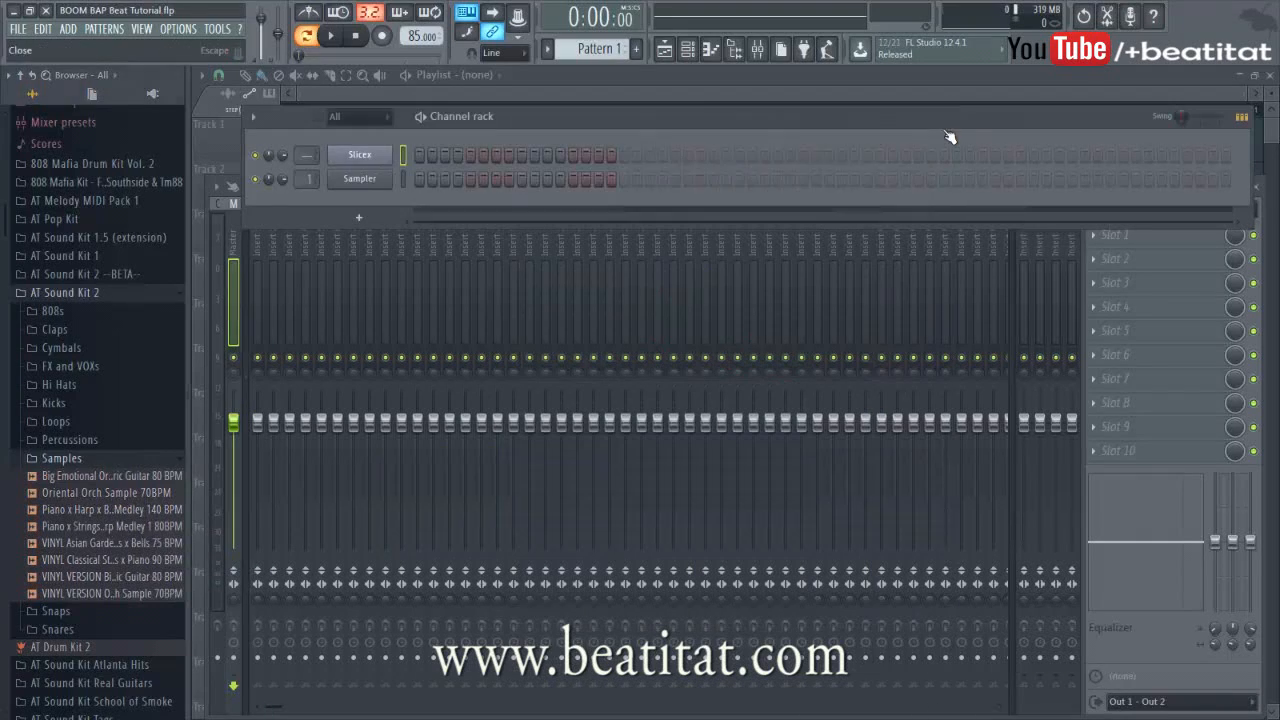
click(904, 95)
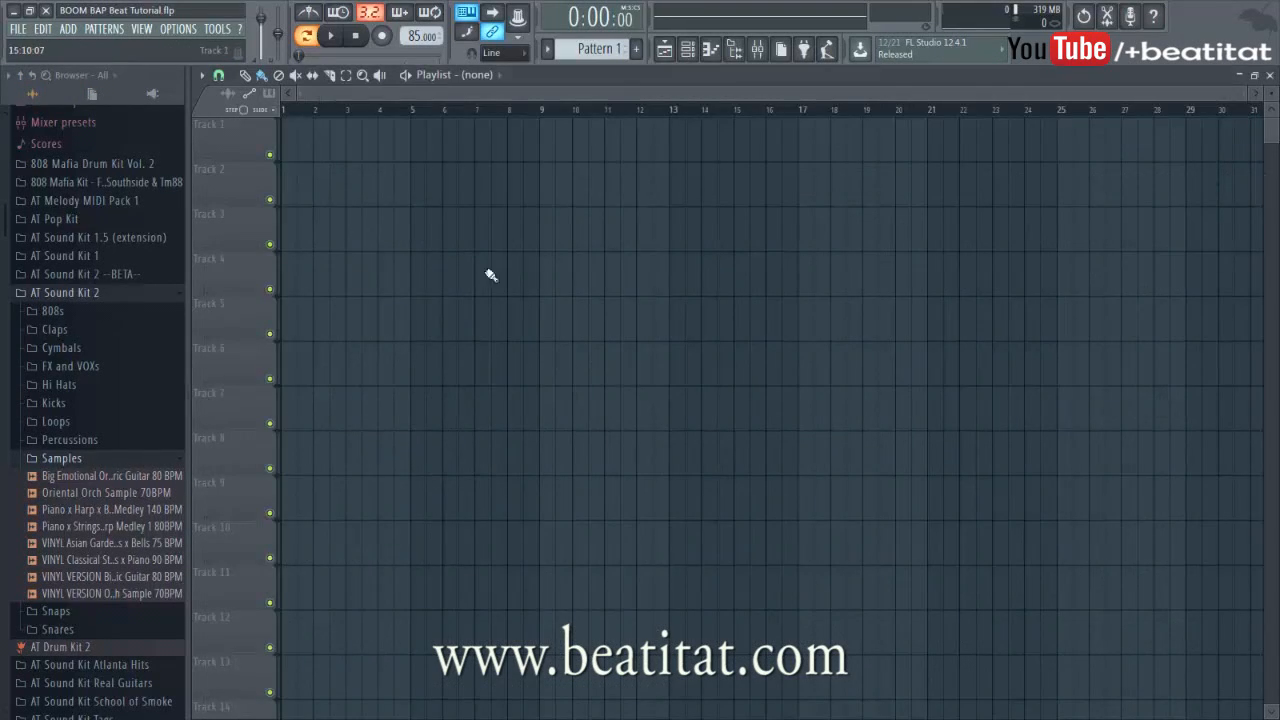
click(90, 560)
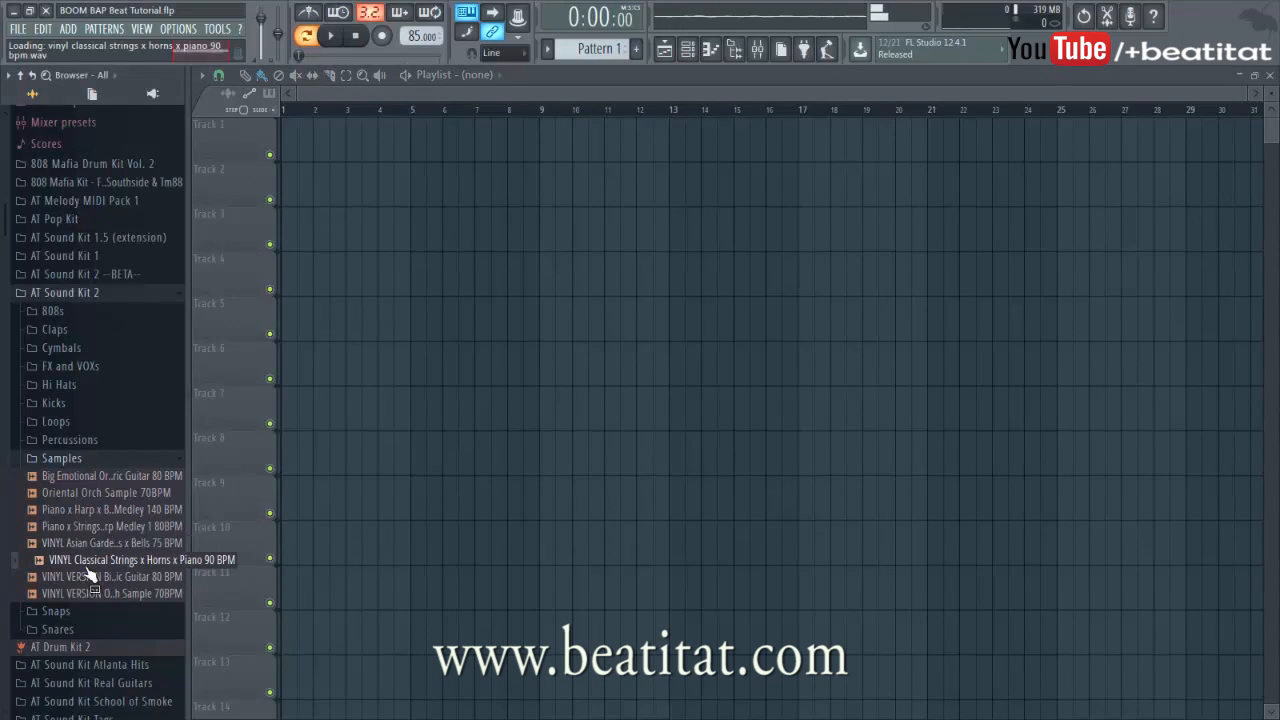
drag(100, 570, 300, 374)
Time-stretch the Classical Strings clip using tempo autodetection, assigning it the 85 BPM project tempo.
double_click(323, 371)
click(548, 287)
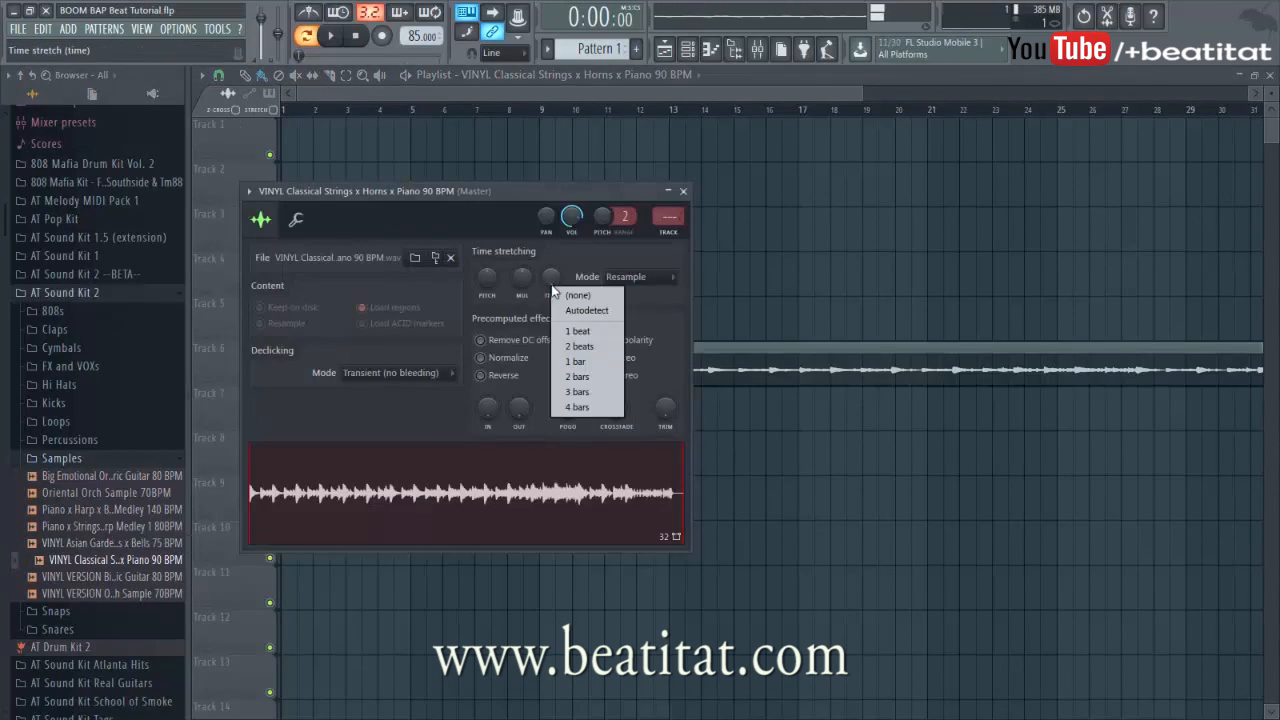
click(593, 309)
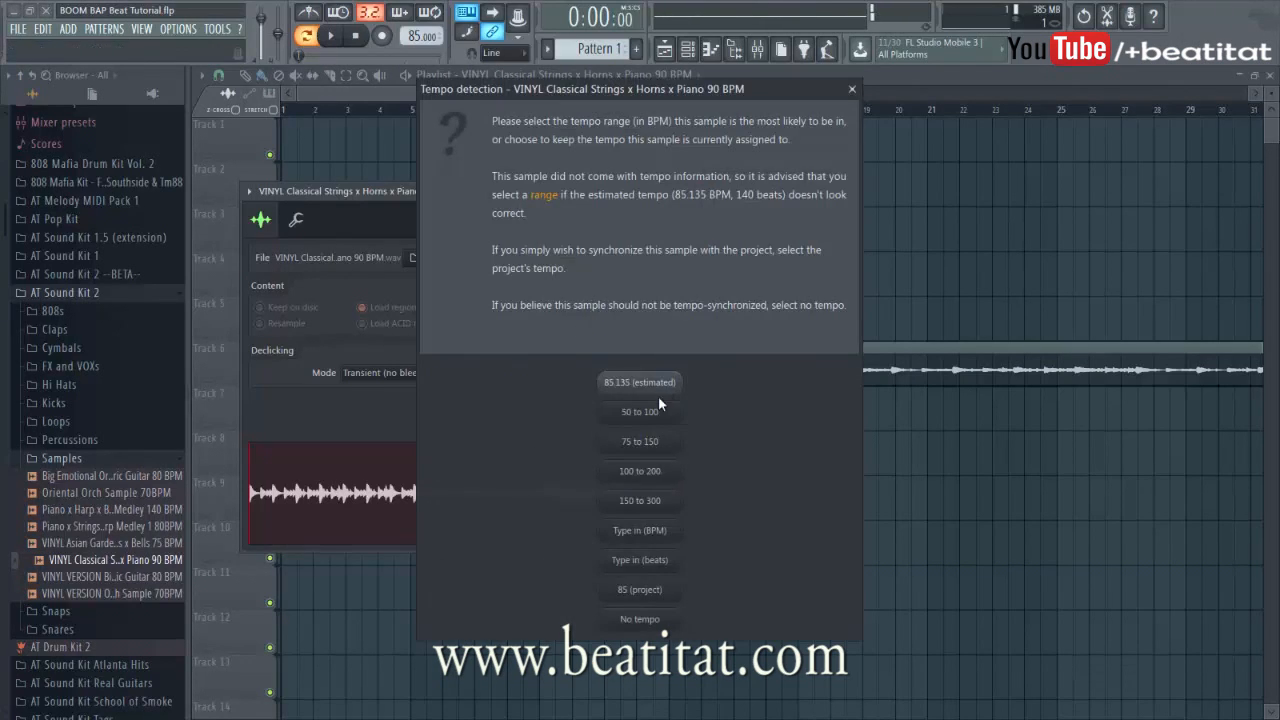
click(660, 590)
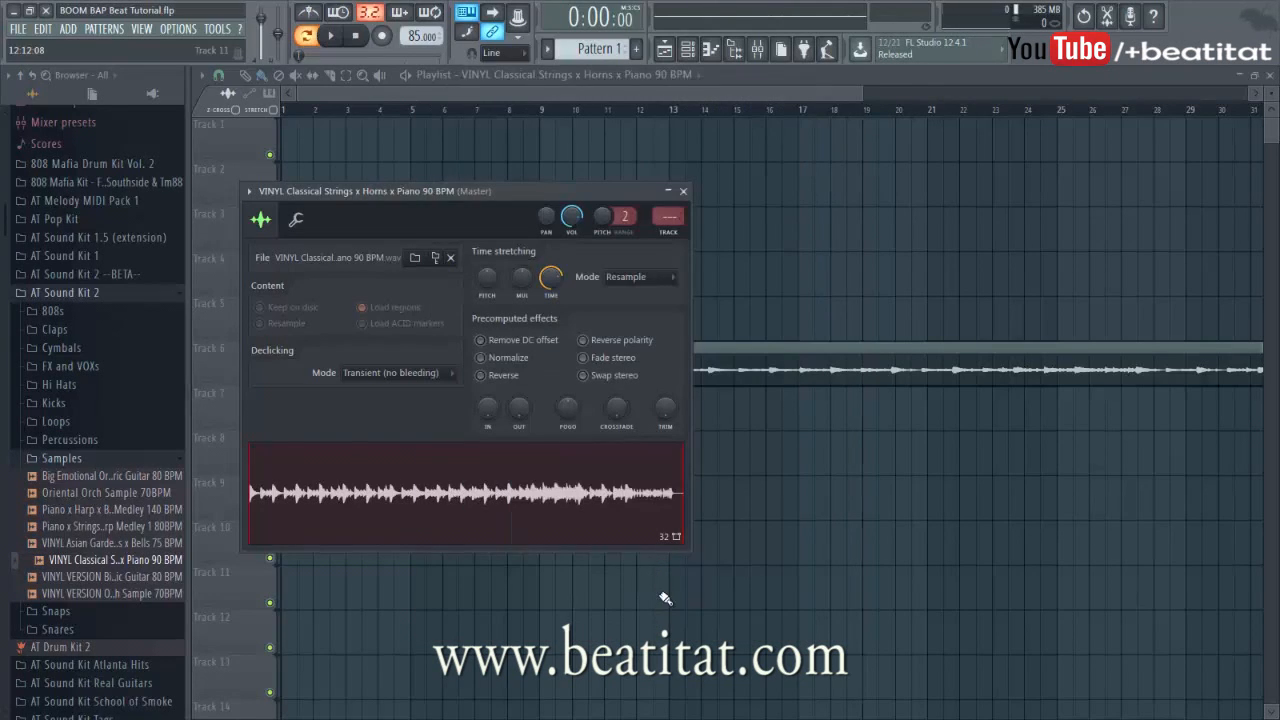
click(683, 191)
Audition the Classical Strings clip near bars 5 and 21, and delete it from the playlist.
drag(378, 114, 420, 117)
scroll(700, 240, down, 2)
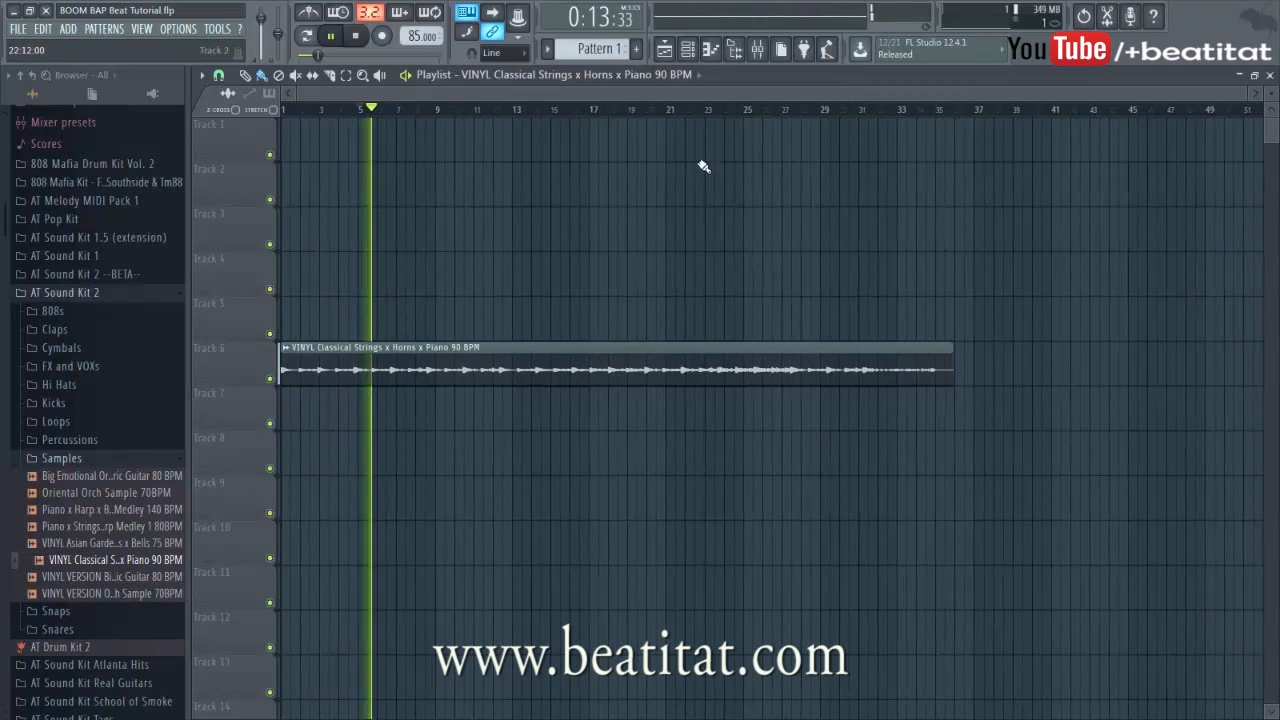
click(674, 116)
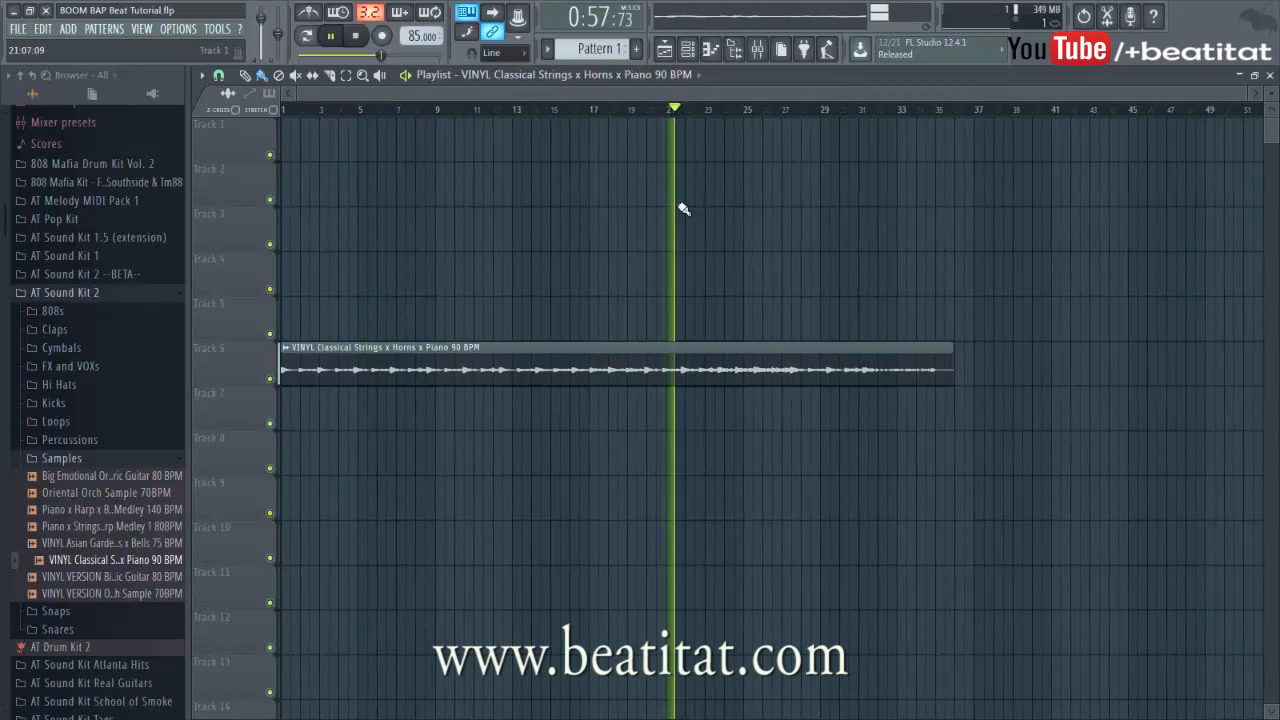
right_click(666, 351)
key(space)
key(space)
Show all channels in the channel rack and reopen Slicex.
click(689, 50)
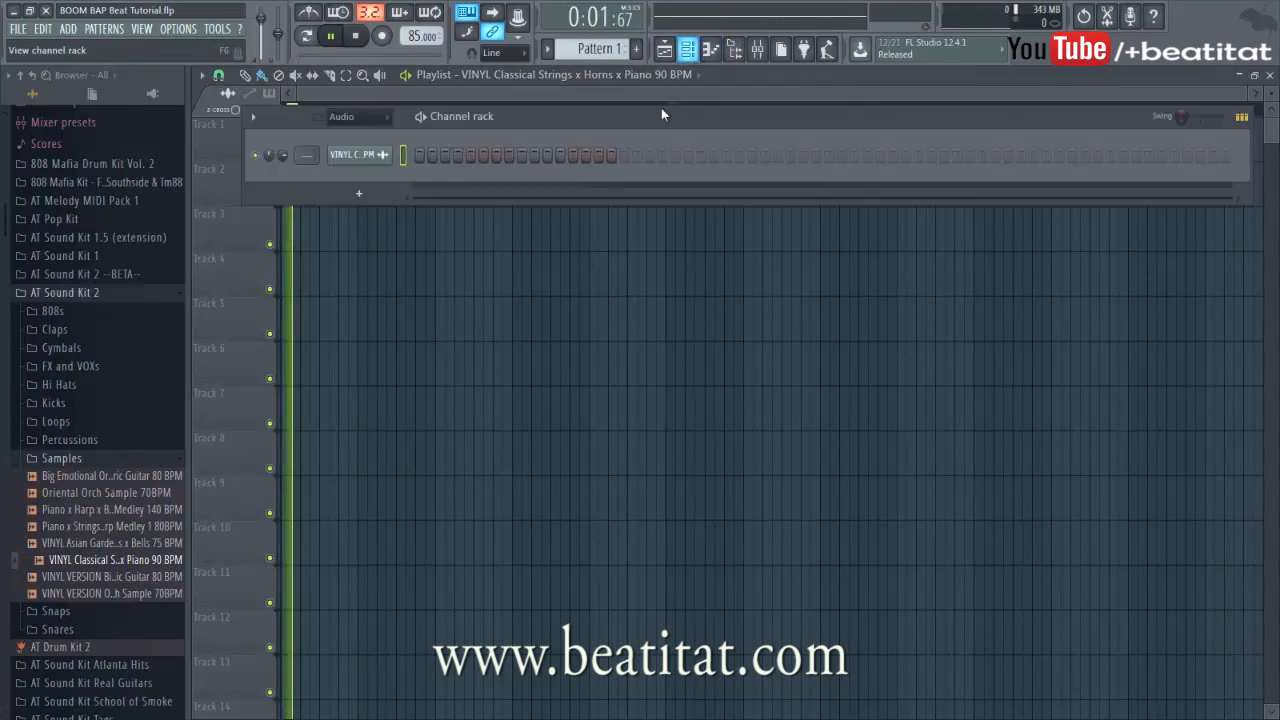
click(368, 119)
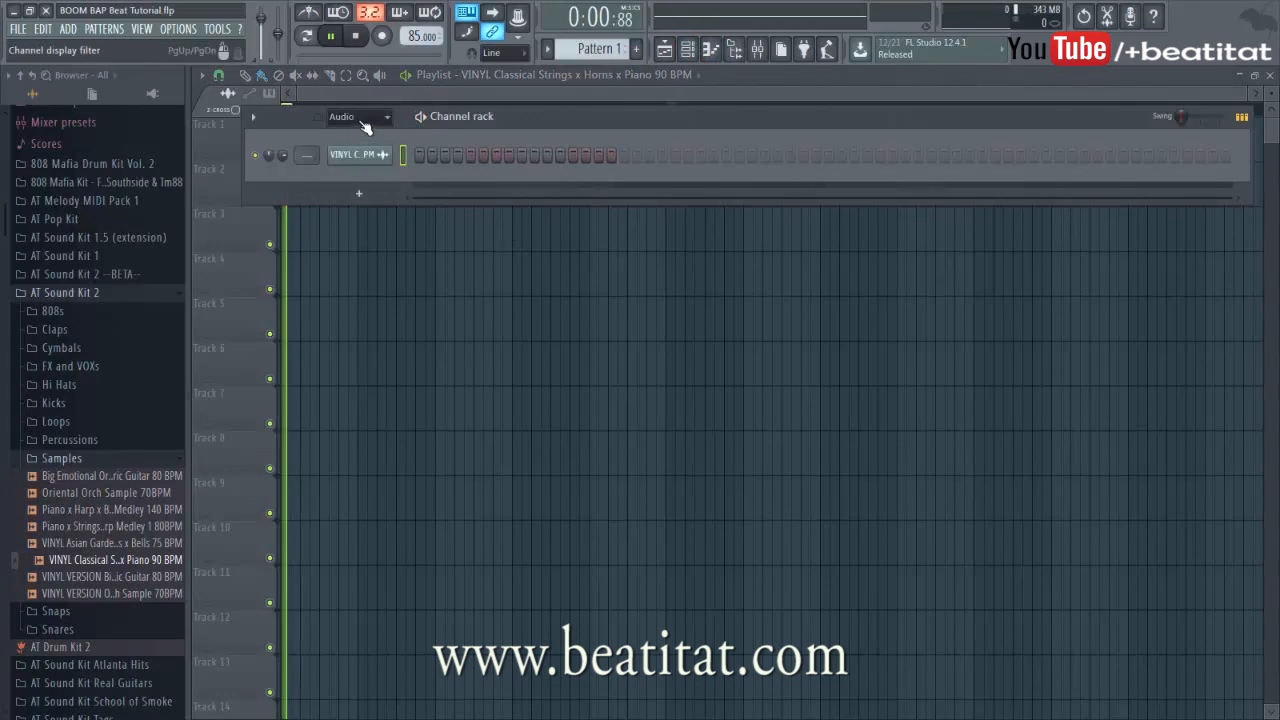
click(359, 139)
click(360, 158)
Load the VINYL VERSION Big Emotional Orch with Electric Guitar 80 BPM sample into Slicex deck A and audition parts of its waveform.
click(76, 578)
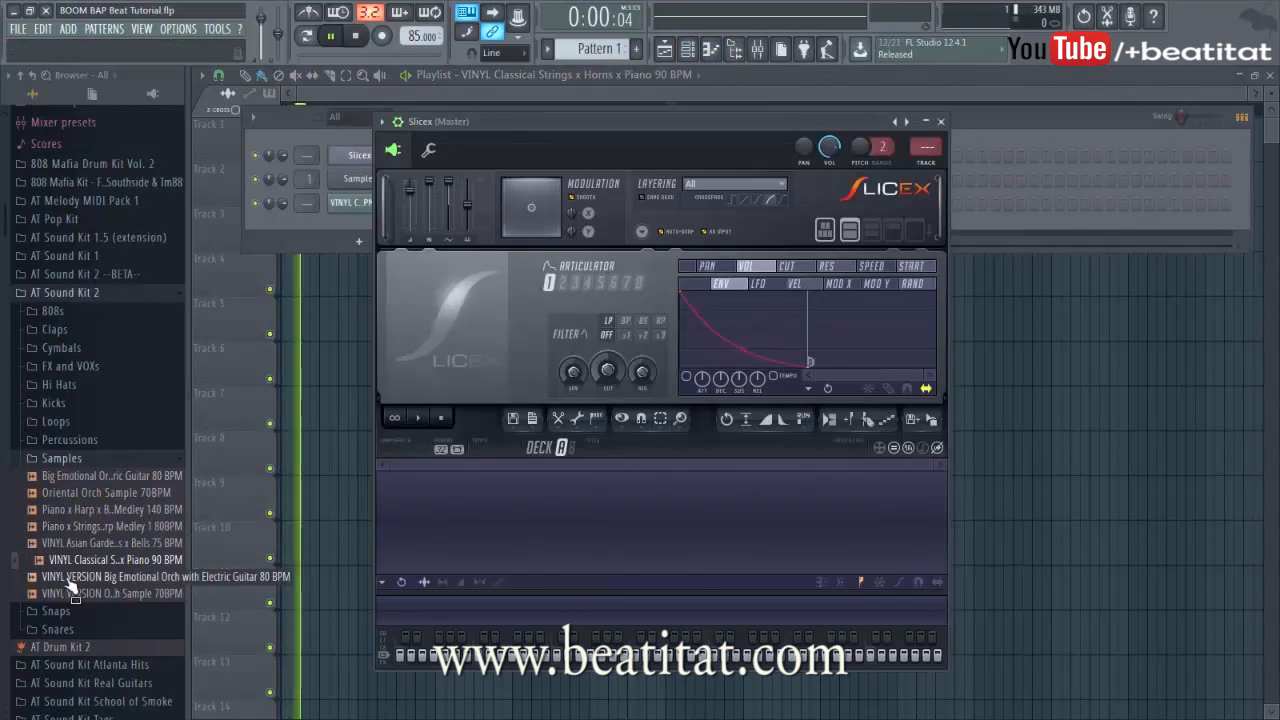
drag(76, 590, 517, 497)
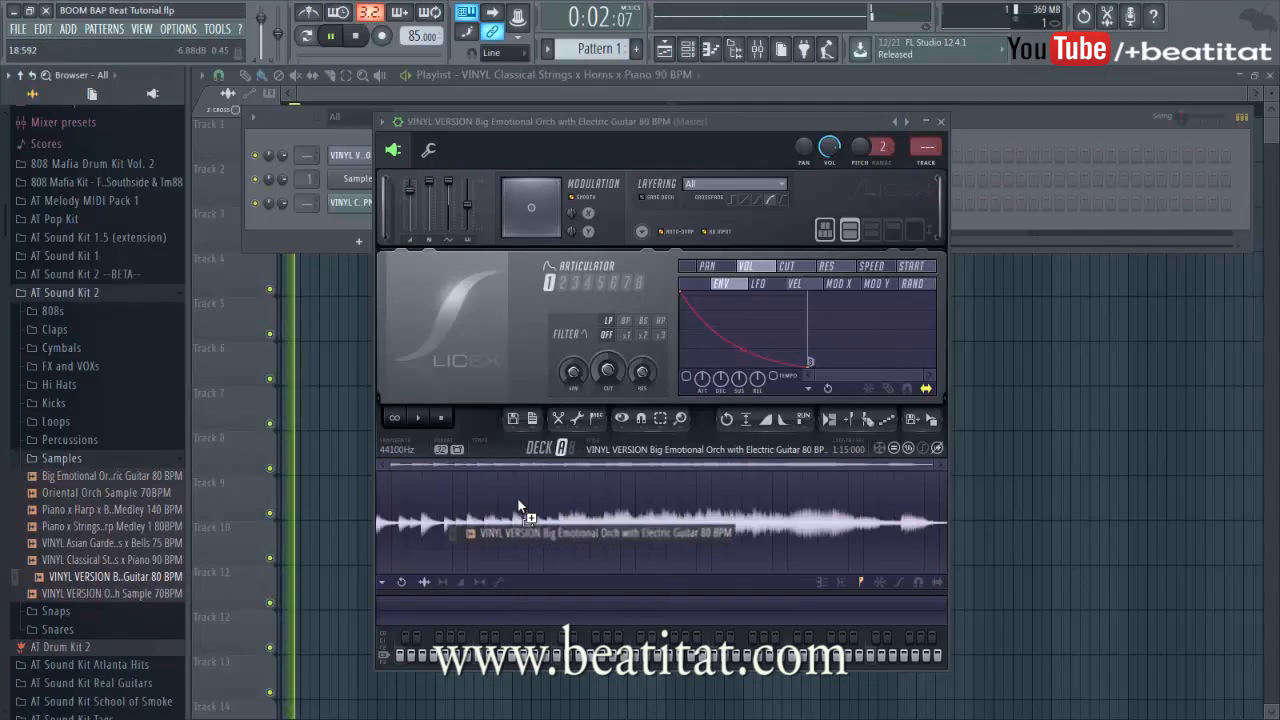
click(458, 529)
scroll(463, 524, up, 2)
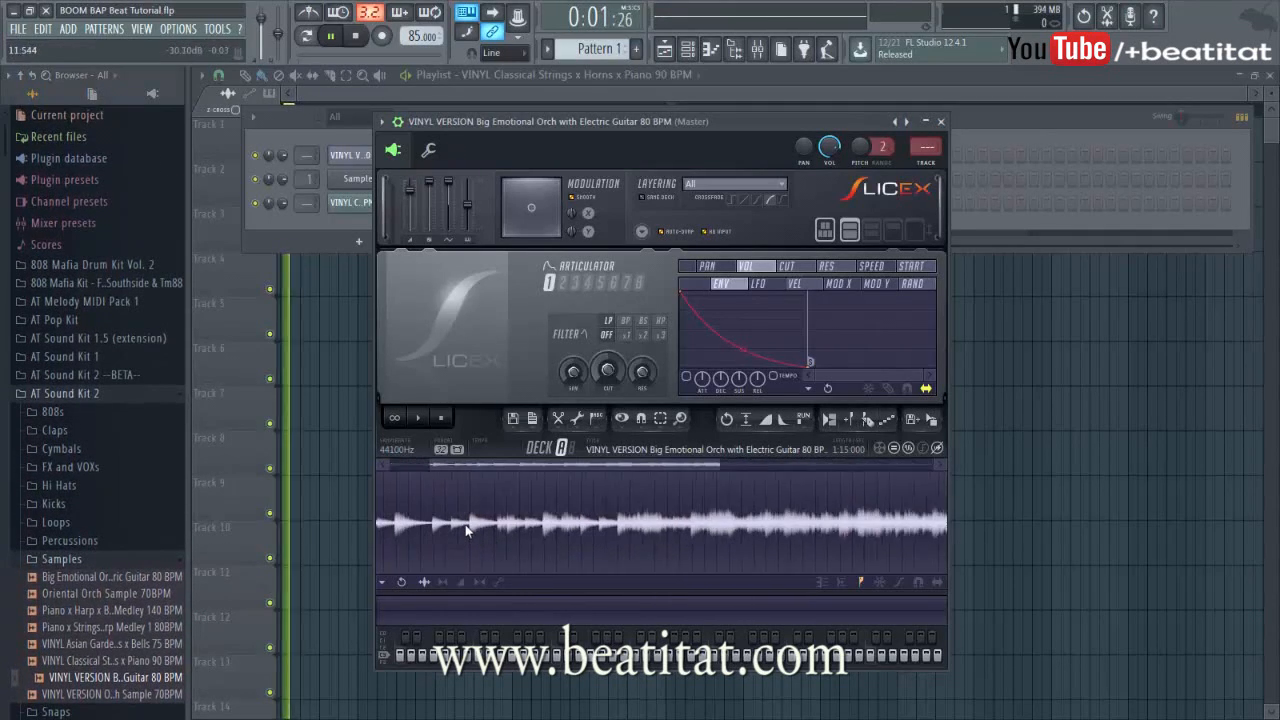
click(497, 526)
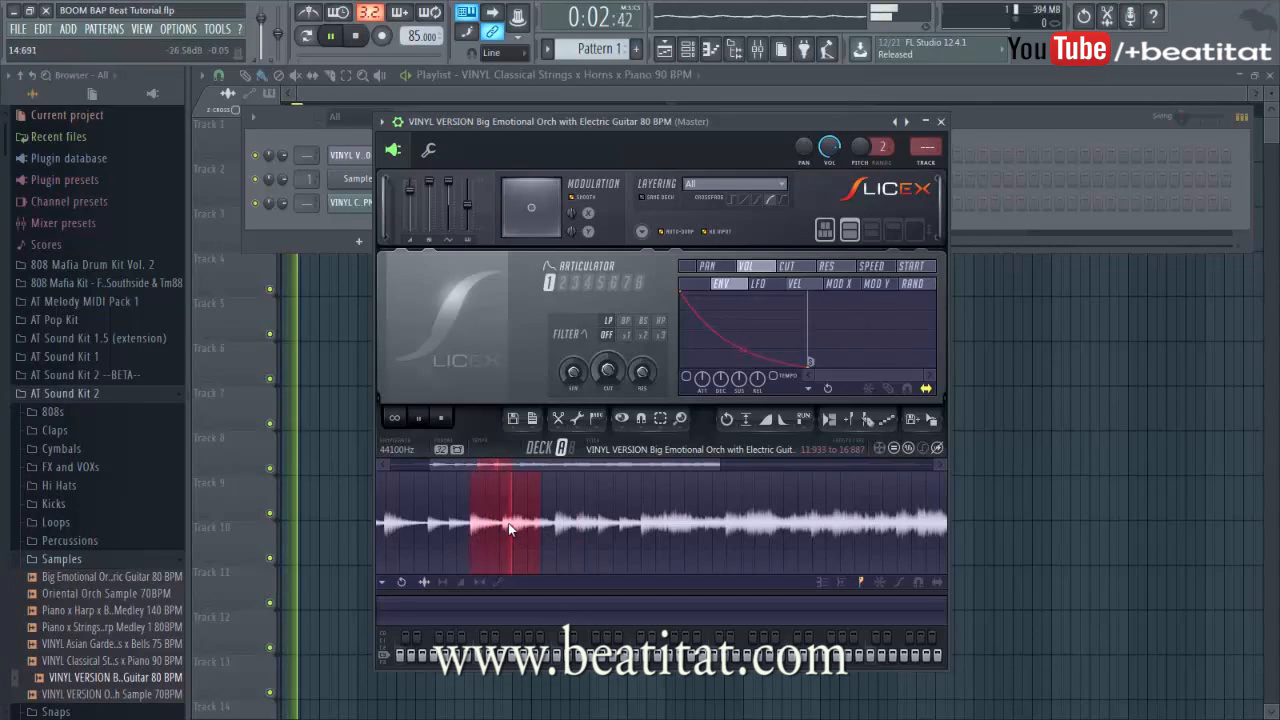
scroll(544, 518, down, 2)
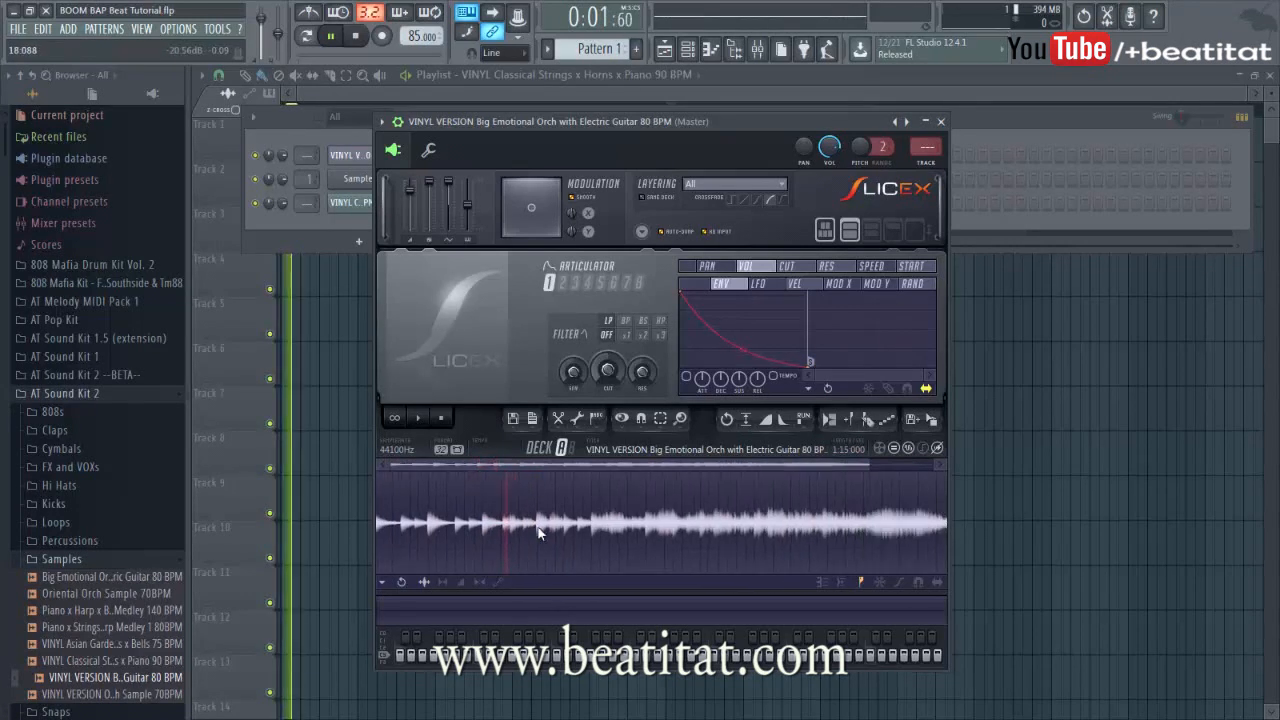
Select the whole orchestral sample and time-stretch it to about 62.2 seconds using the Resample method.
click(534, 538)
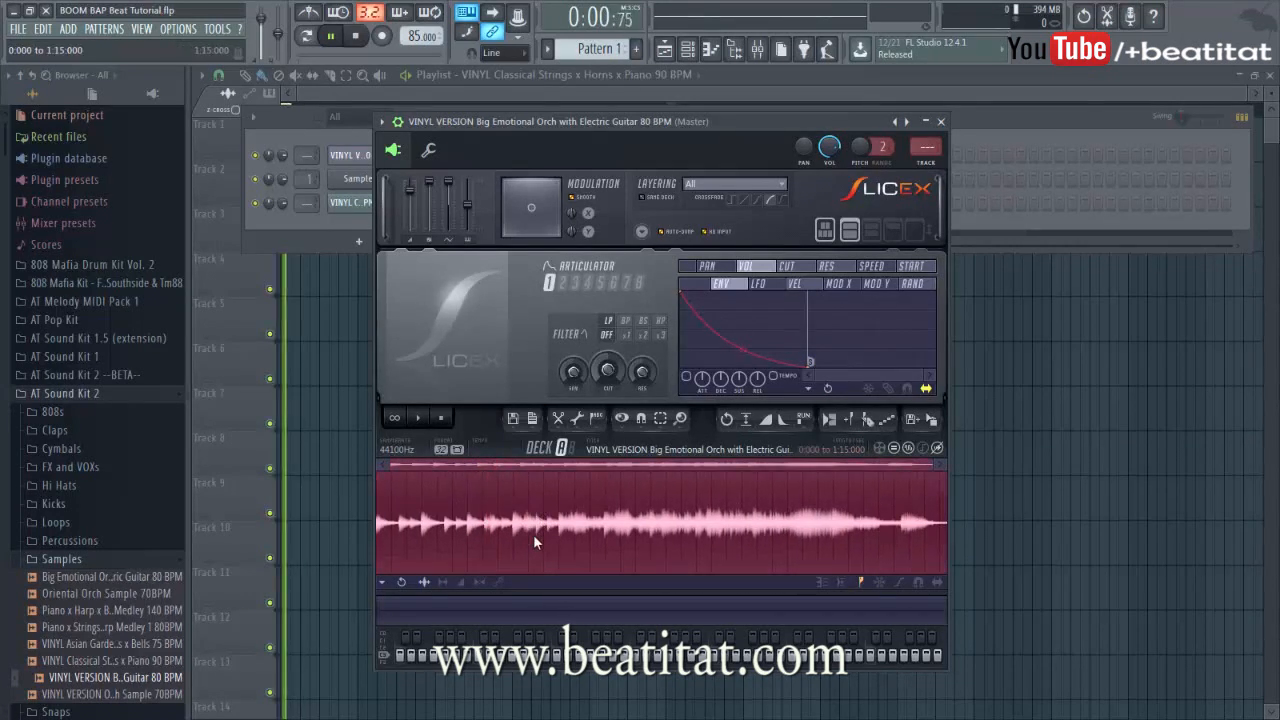
key(alt+t)
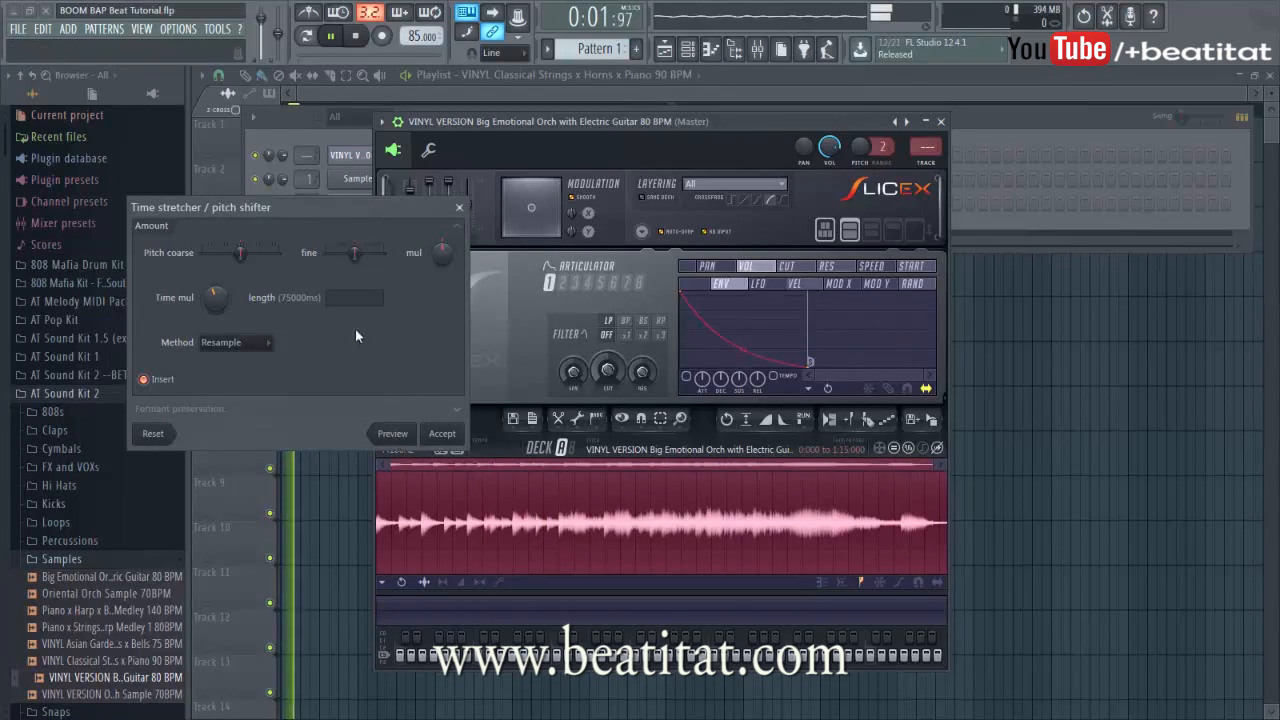
click(422, 437)
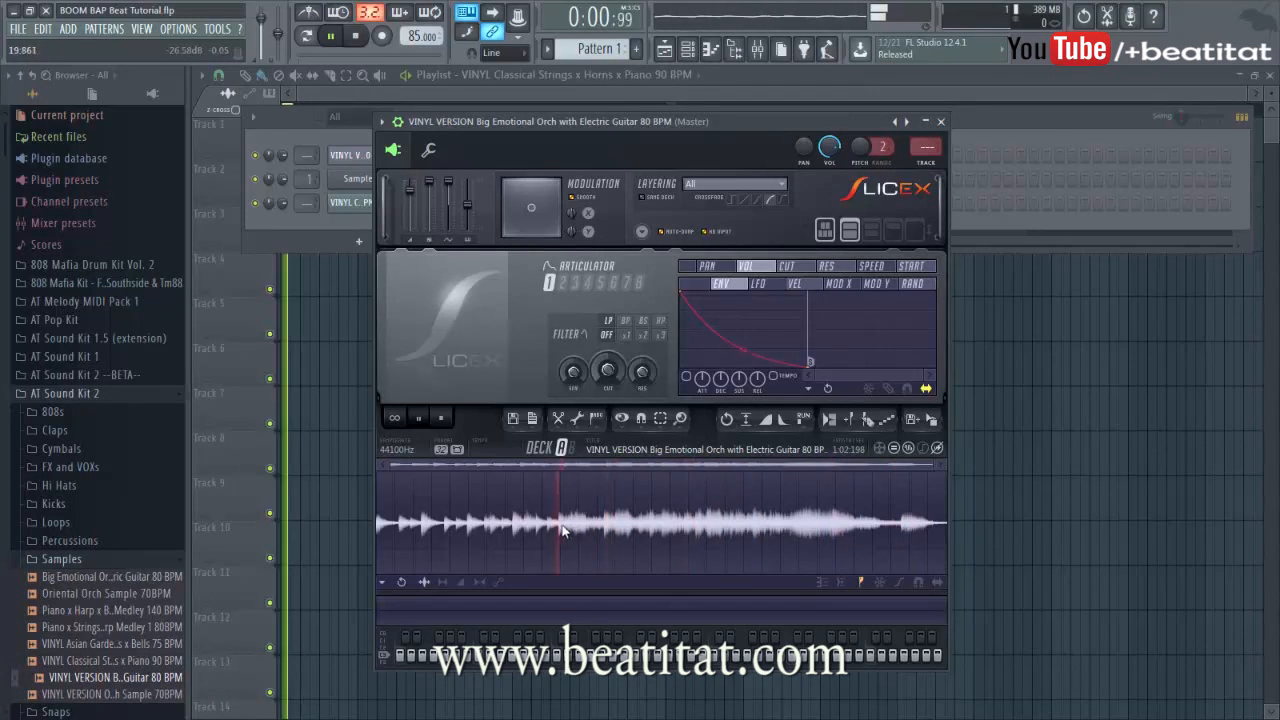
Select the section of the stretched orchestral waveform from about 19.8 to 21.8 seconds.
scroll(565, 525, up, 3)
scroll(580, 527, up, 2)
drag(572, 528, 685, 530)
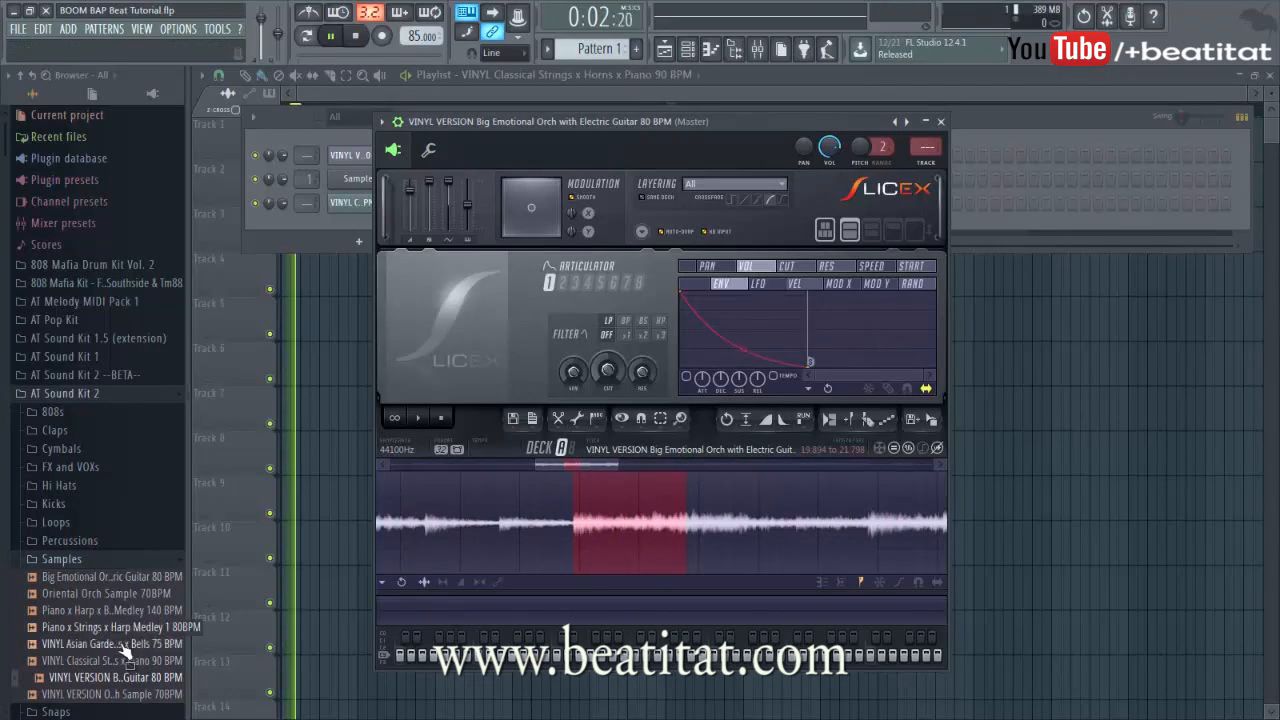
Load VINYL Asian Garden Oriental Instruments x Strings x Bells 75 BPM into Slicex and audition the section from about 12.8 to 14.5 seconds.
drag(110, 644, 516, 529)
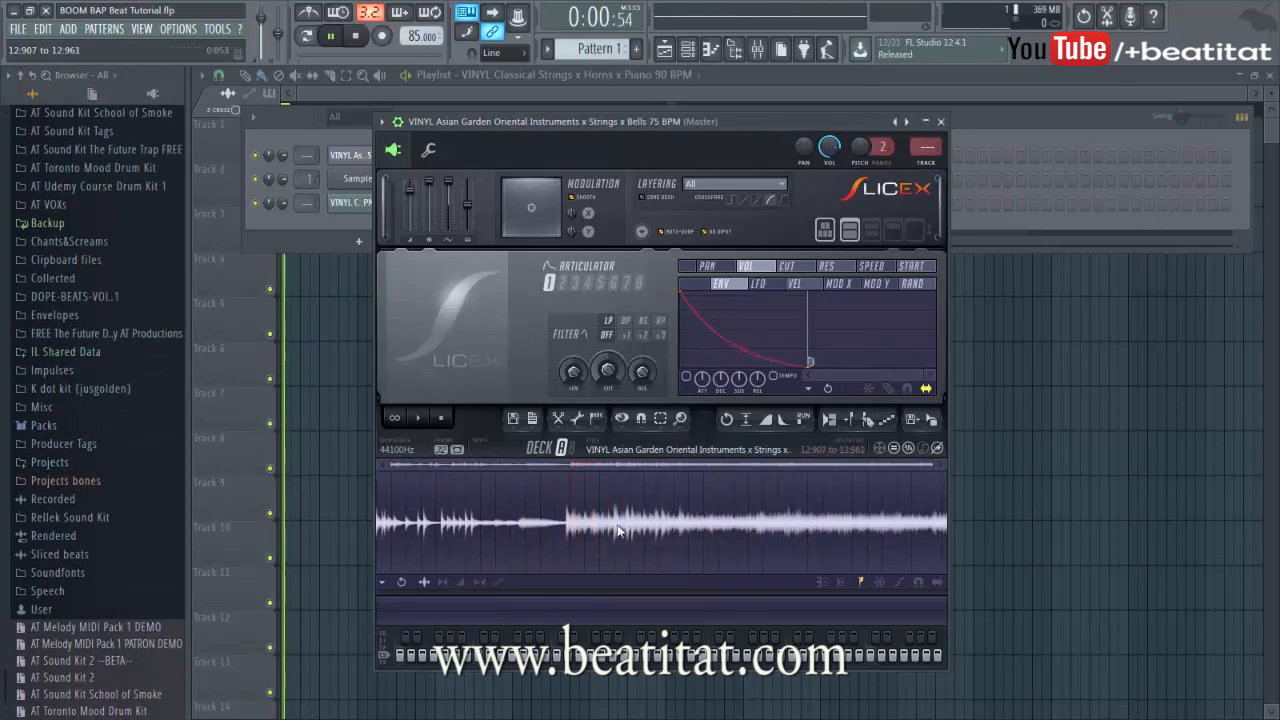
mouse_move(568, 532)
mouse_down()
mouse_move(604, 534)
mouse_move(589, 530)
mouse_up()
scroll(592, 529, up, 5)
key(space)
key(space)
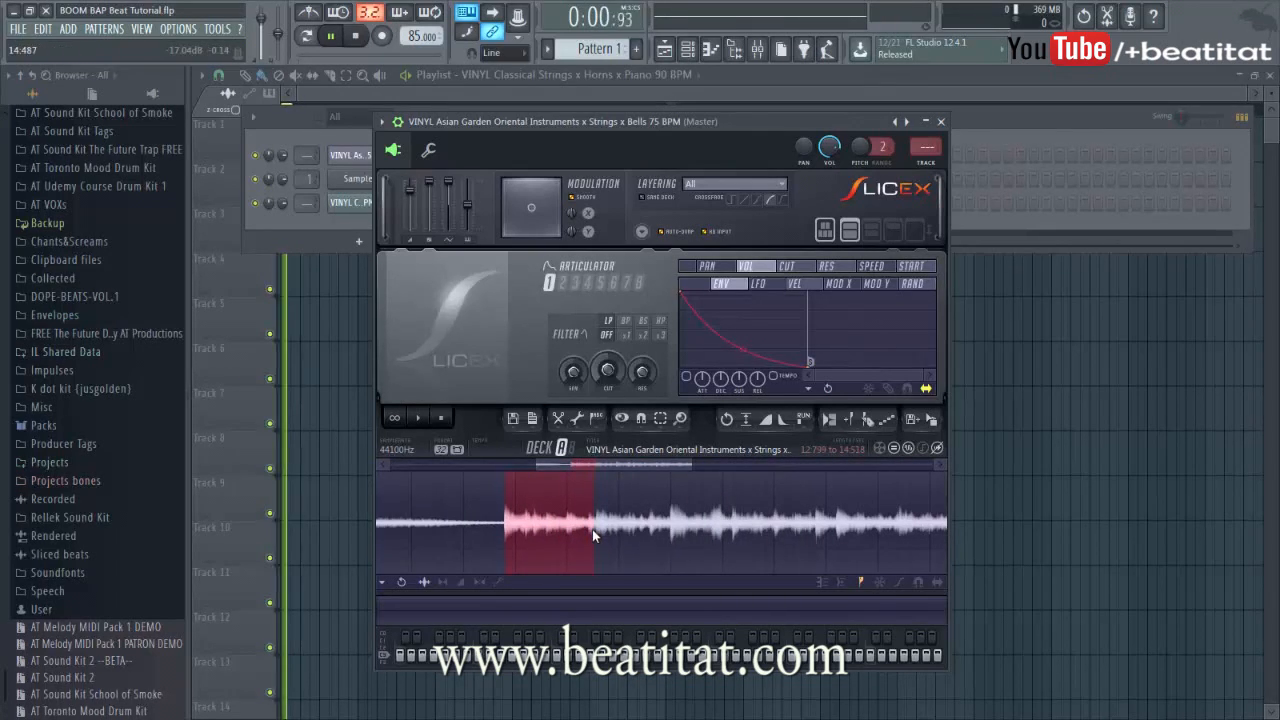
Try time-stretching only the selected section of the Asian Garden sample, and undo it.
key(alt+t)
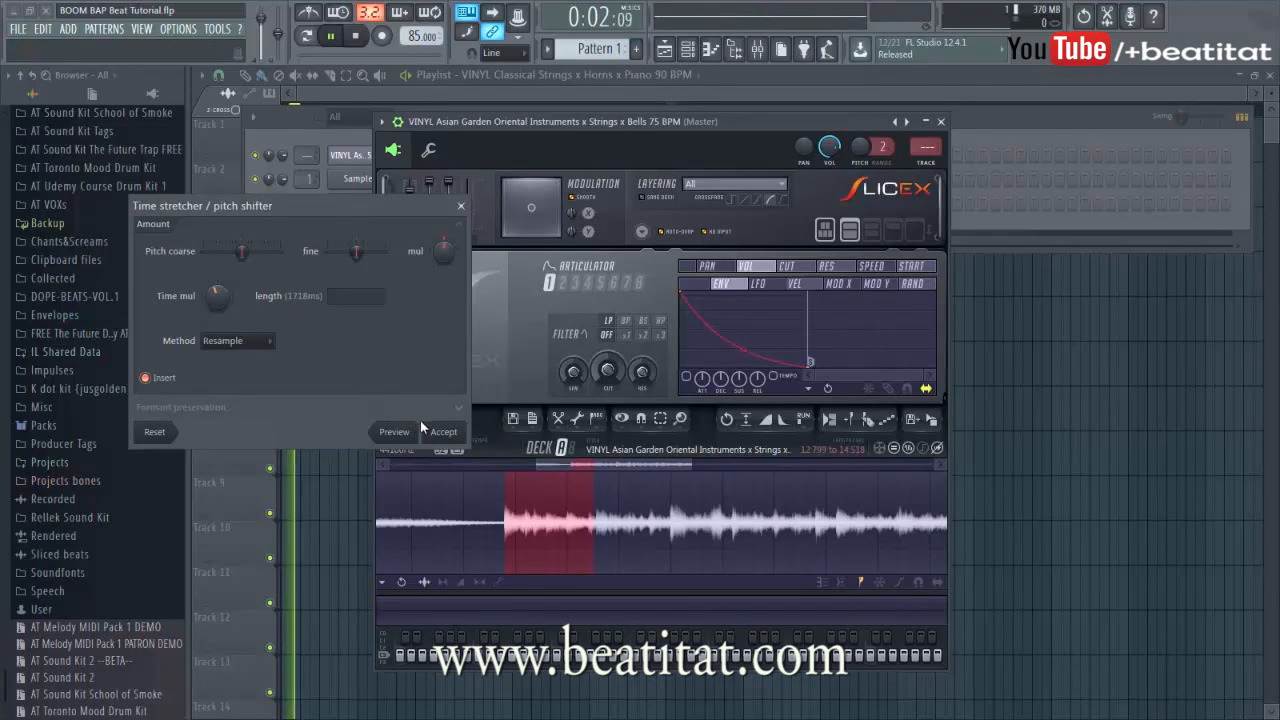
click(443, 434)
key(ctrl+z)
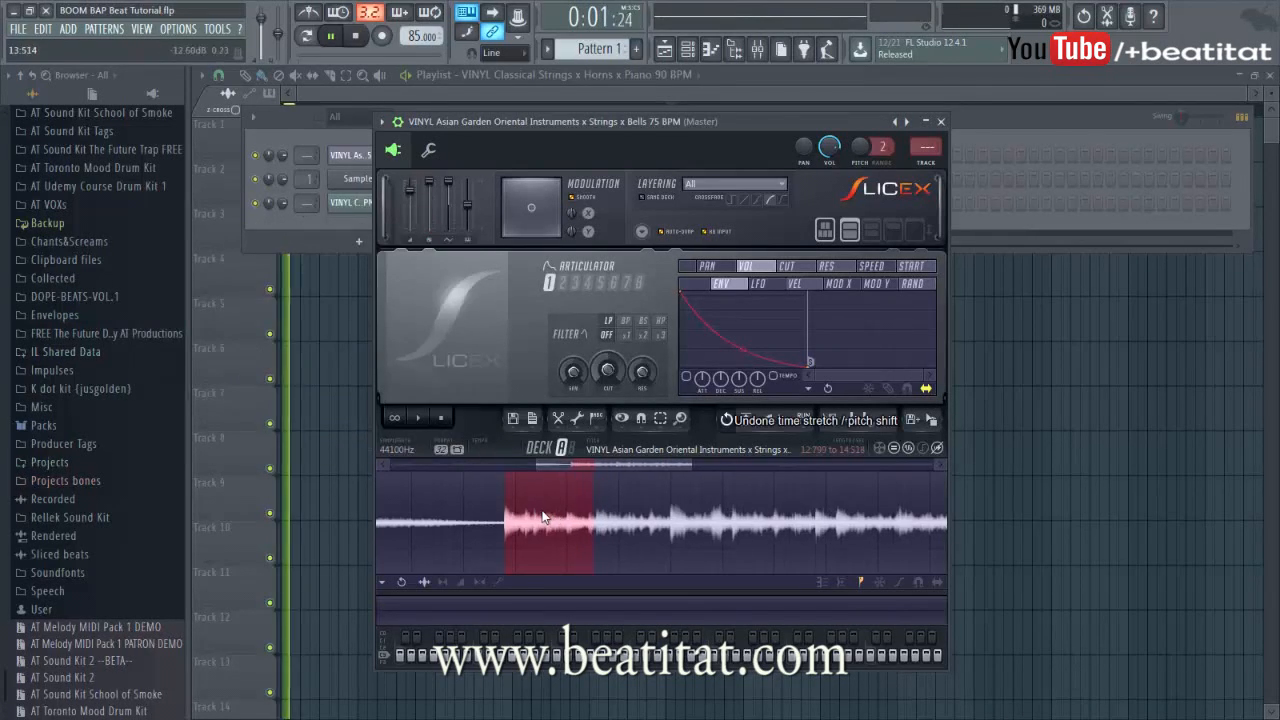
Select the whole Asian Garden sample and time-stretch it to about 31.8 seconds using the Resample method.
scroll(543, 516, down, 5)
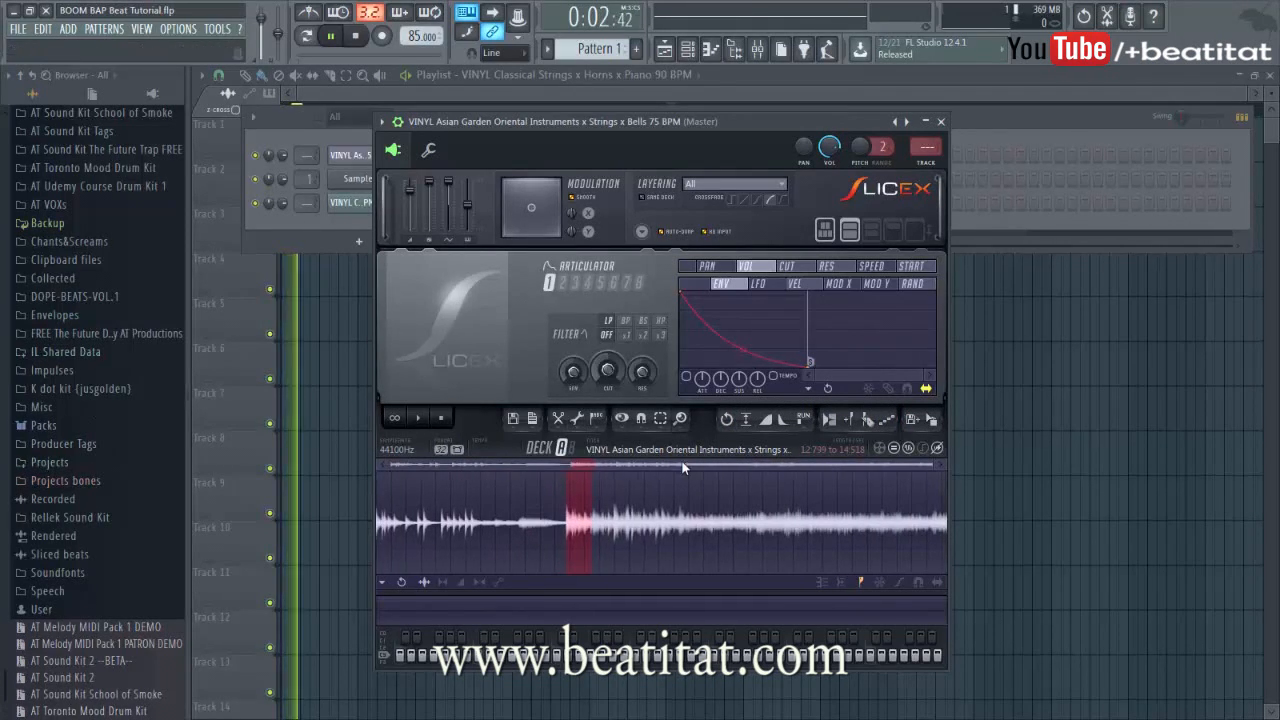
double_click(579, 504)
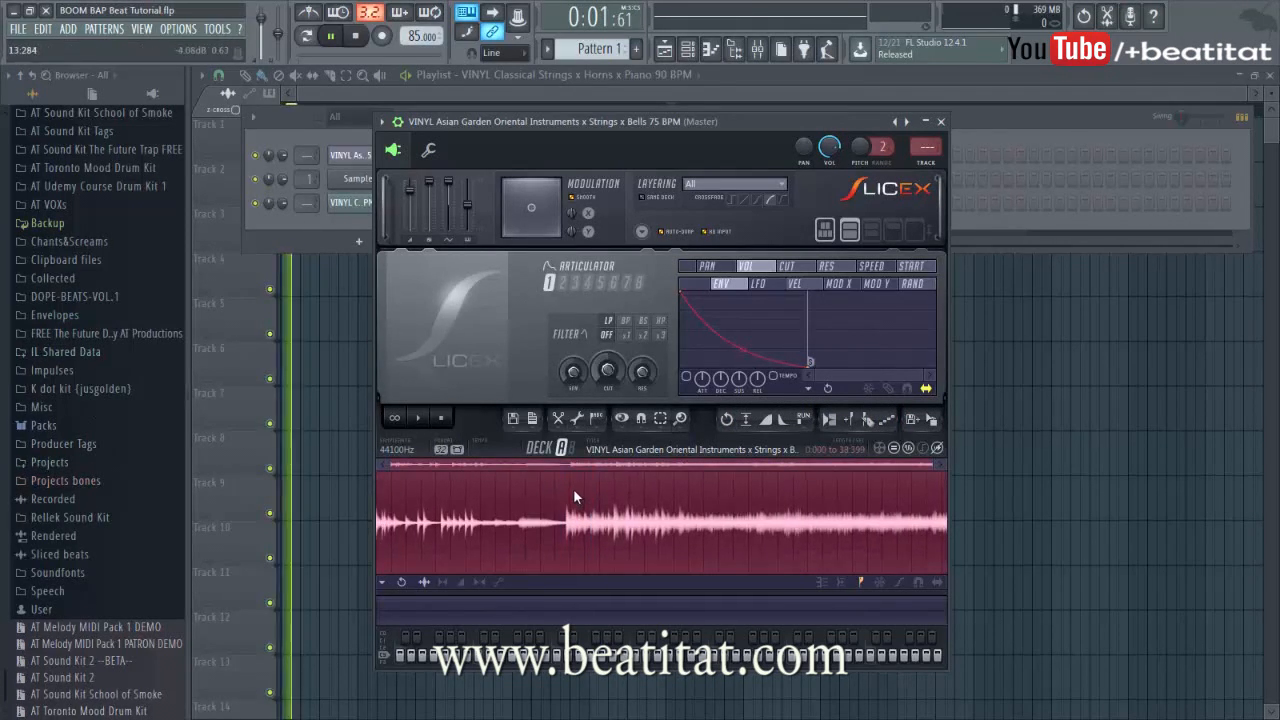
key(alt+t)
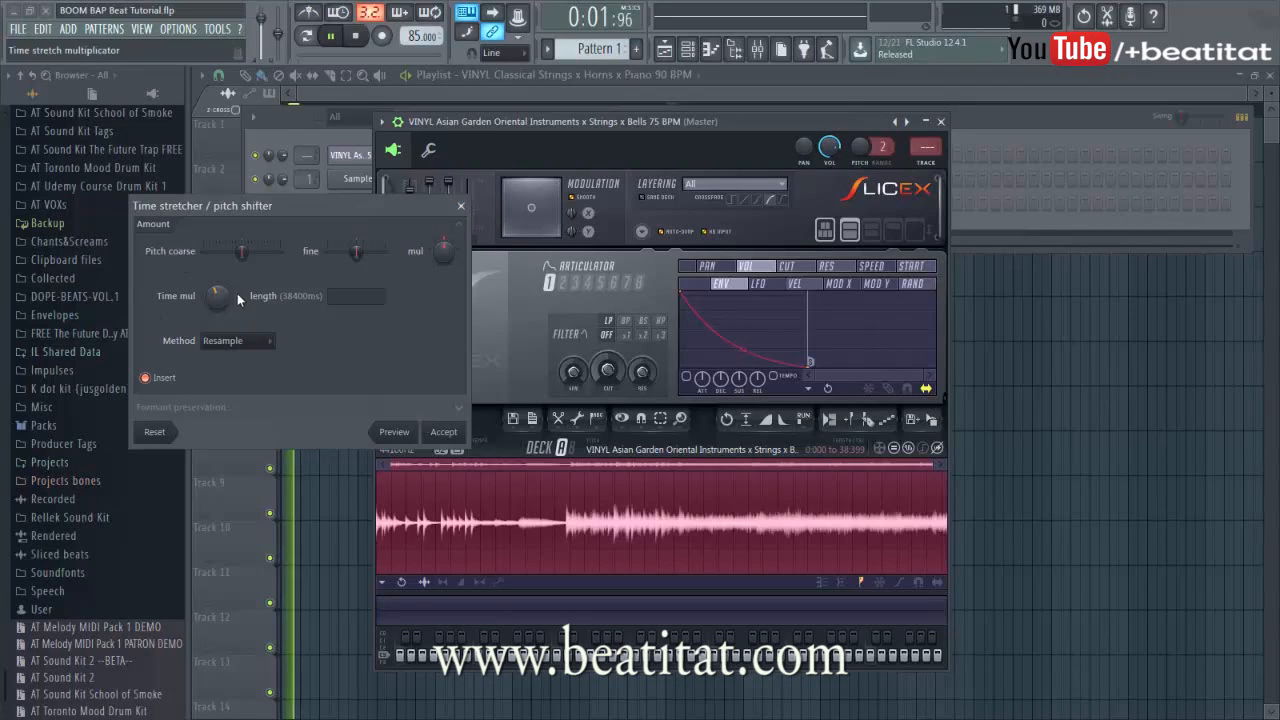
click(440, 431)
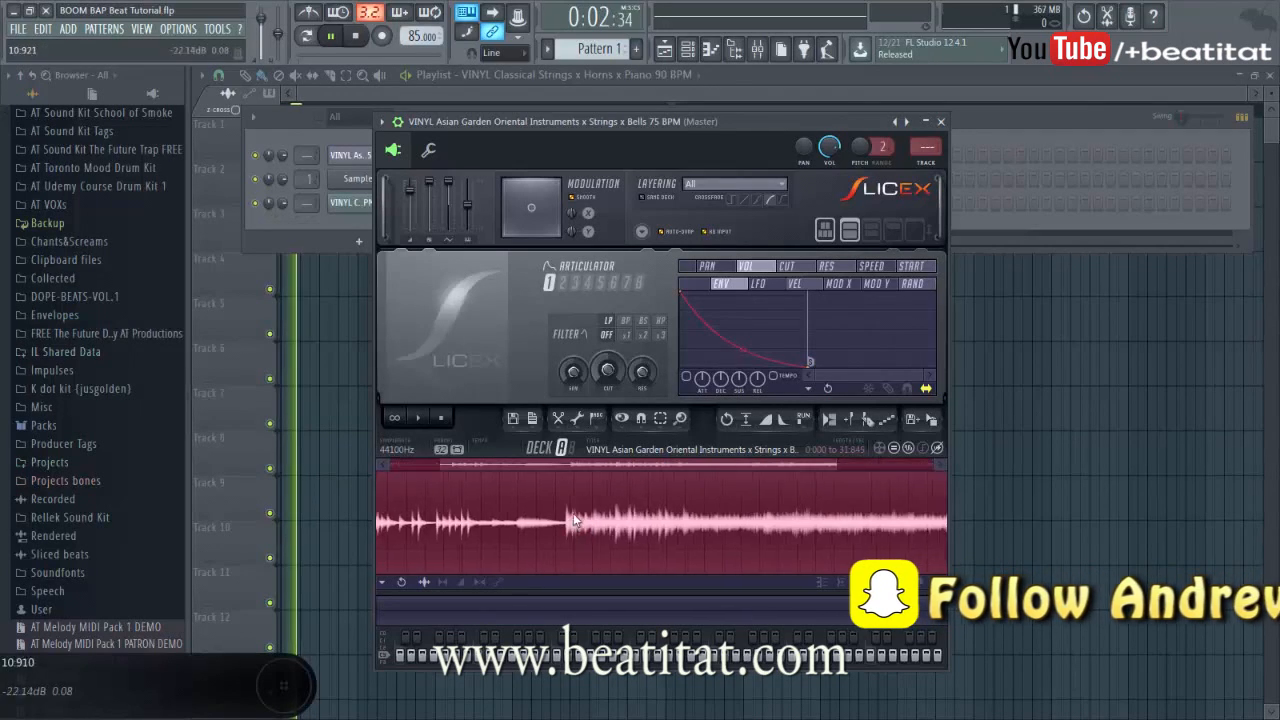
Select and audition the section from about 10.6 to 11.95 seconds, and add it as a region without entering a name.
click(573, 522)
drag(575, 523, 713, 546)
key(space)
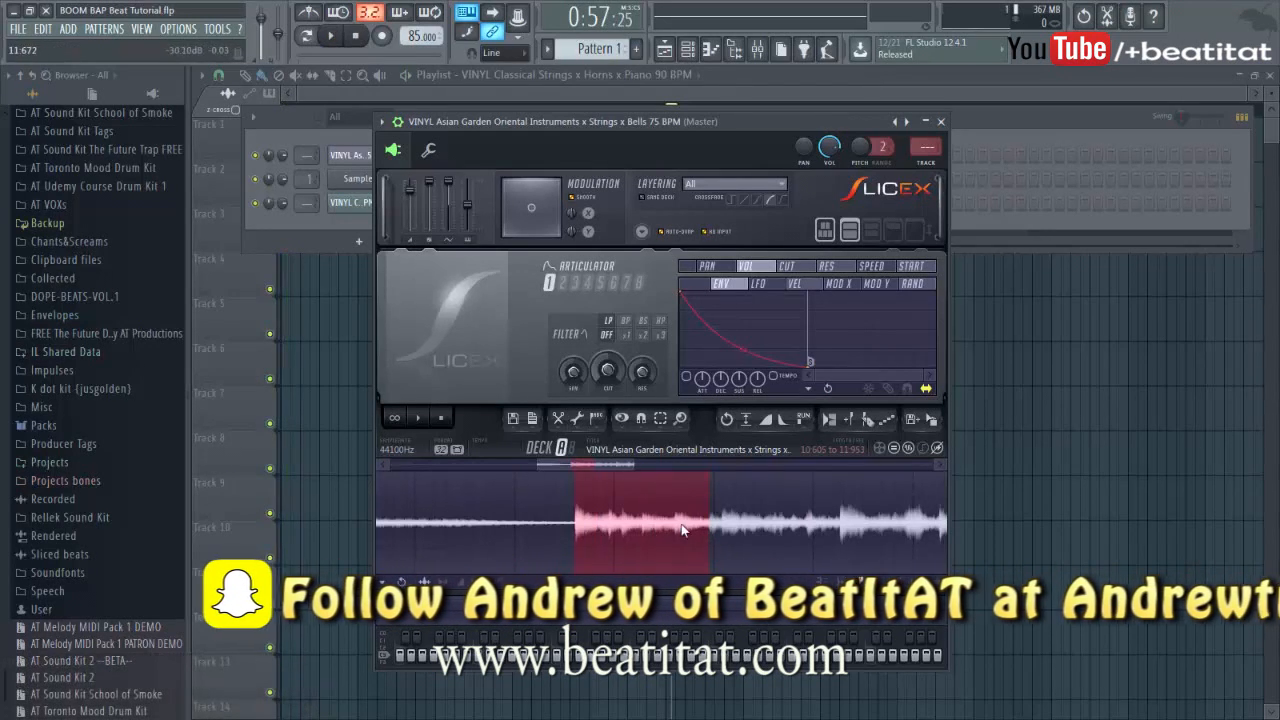
key(space)
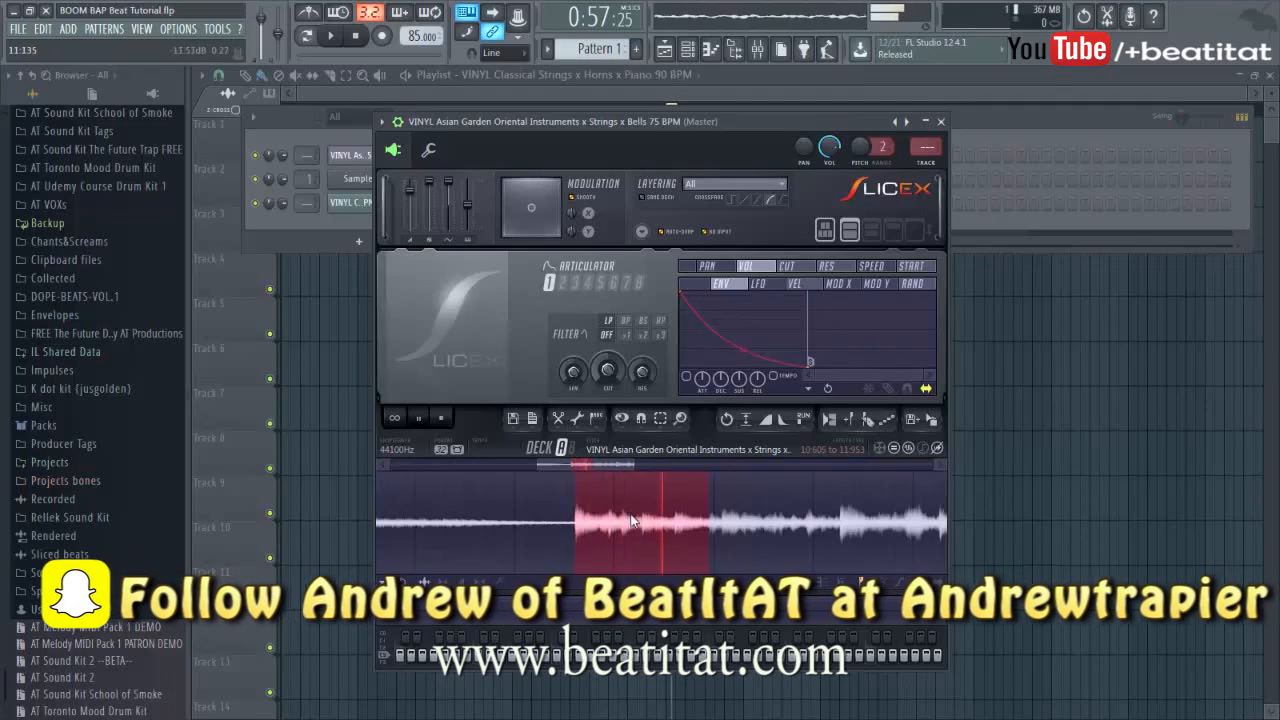
key(alt+a)
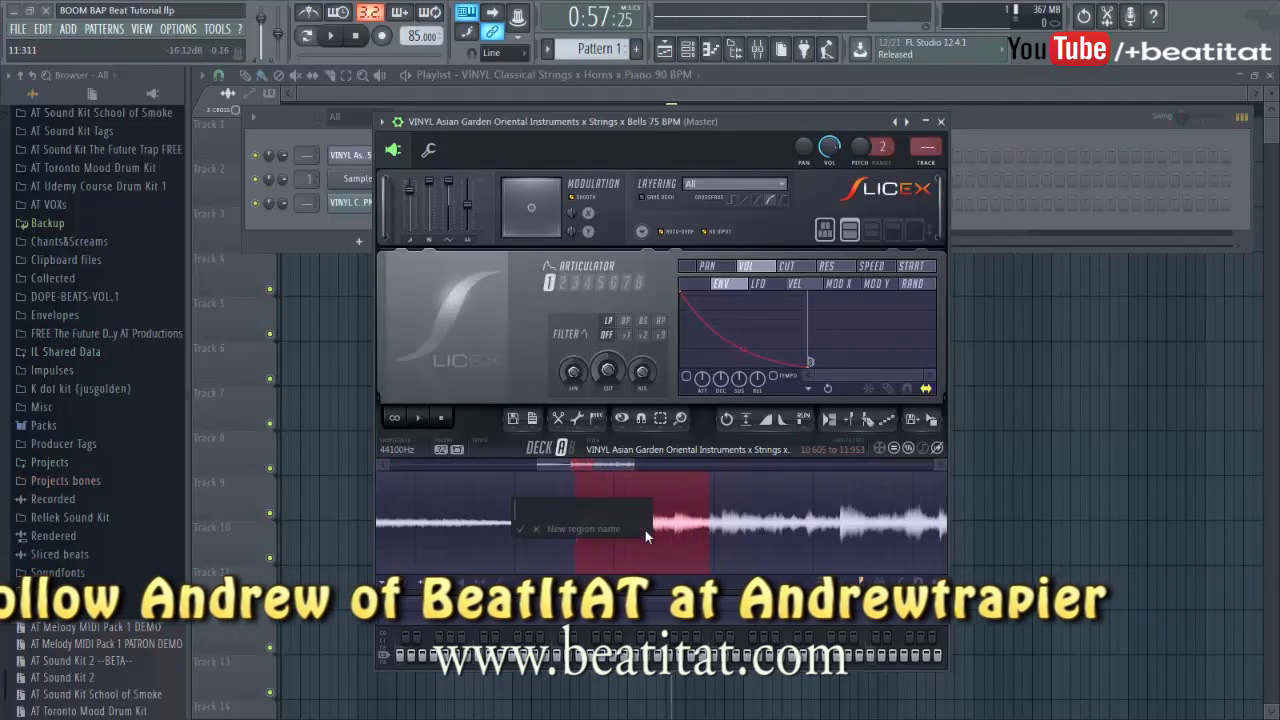
key(Return)
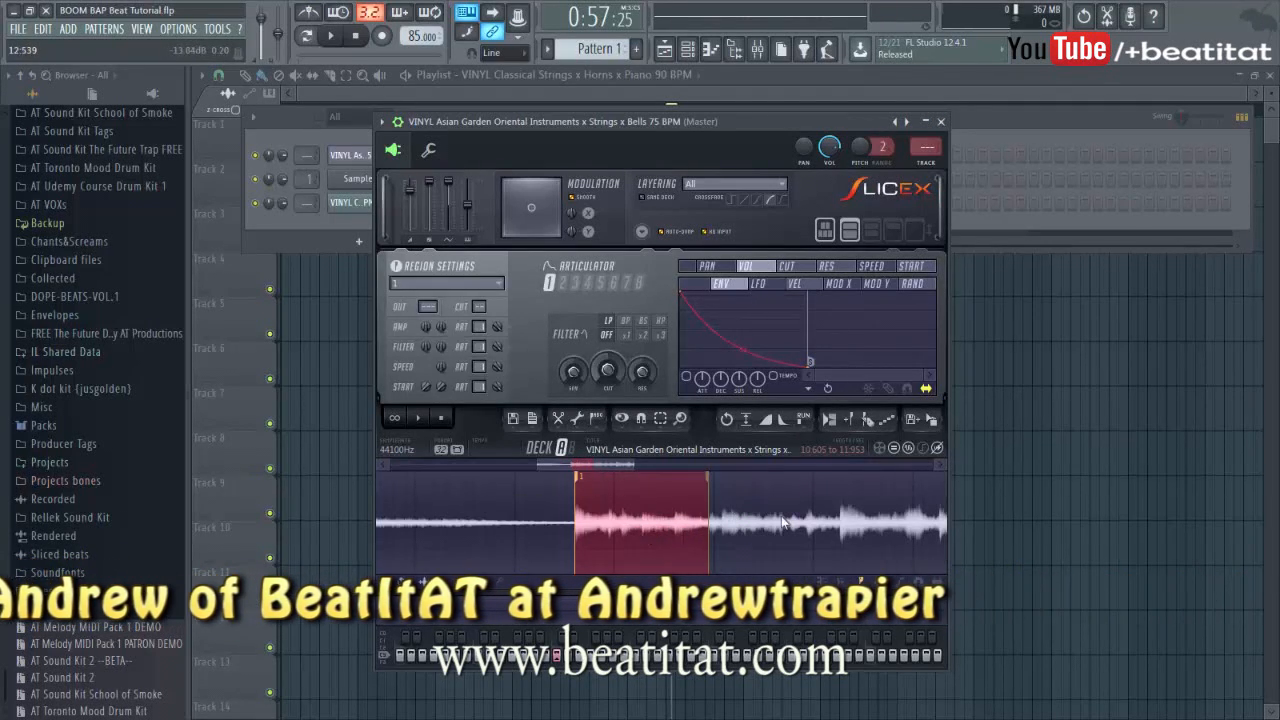
Audition the passage after region 1 and add the section from about 13.27 to 14.27 seconds as region 2.
click(860, 528)
scroll(836, 522, down, 2)
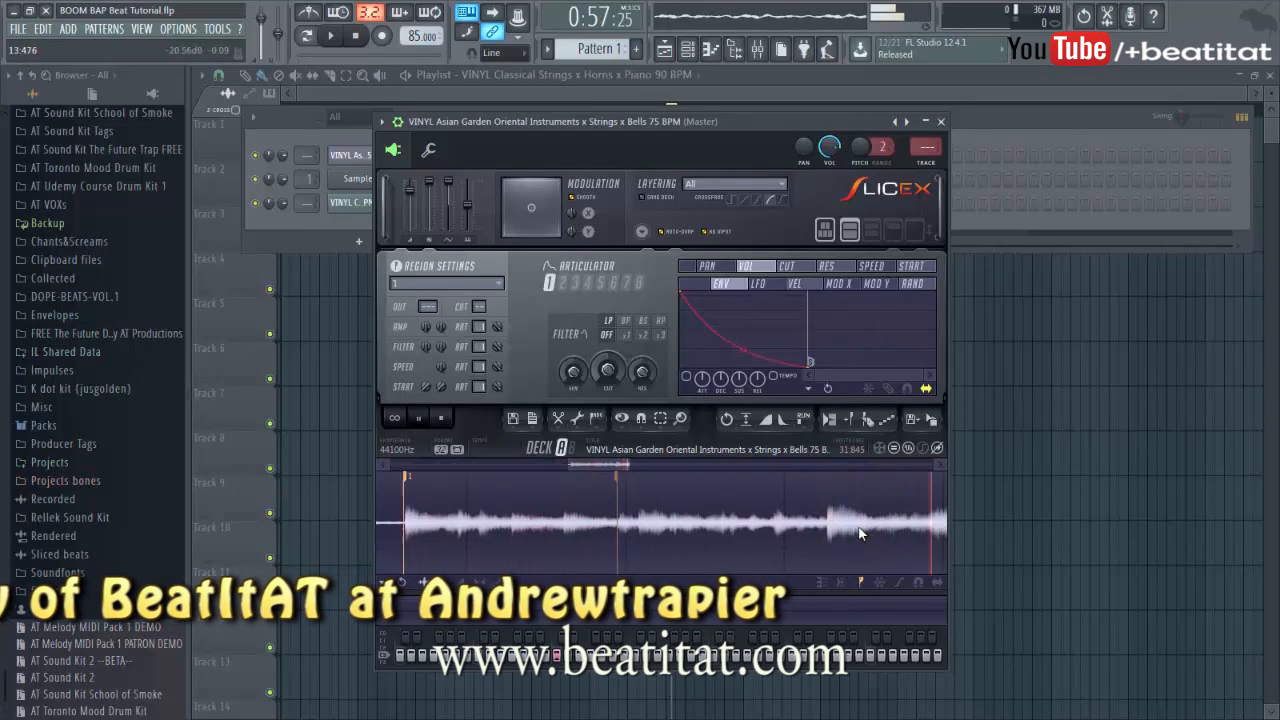
drag(633, 465, 655, 467)
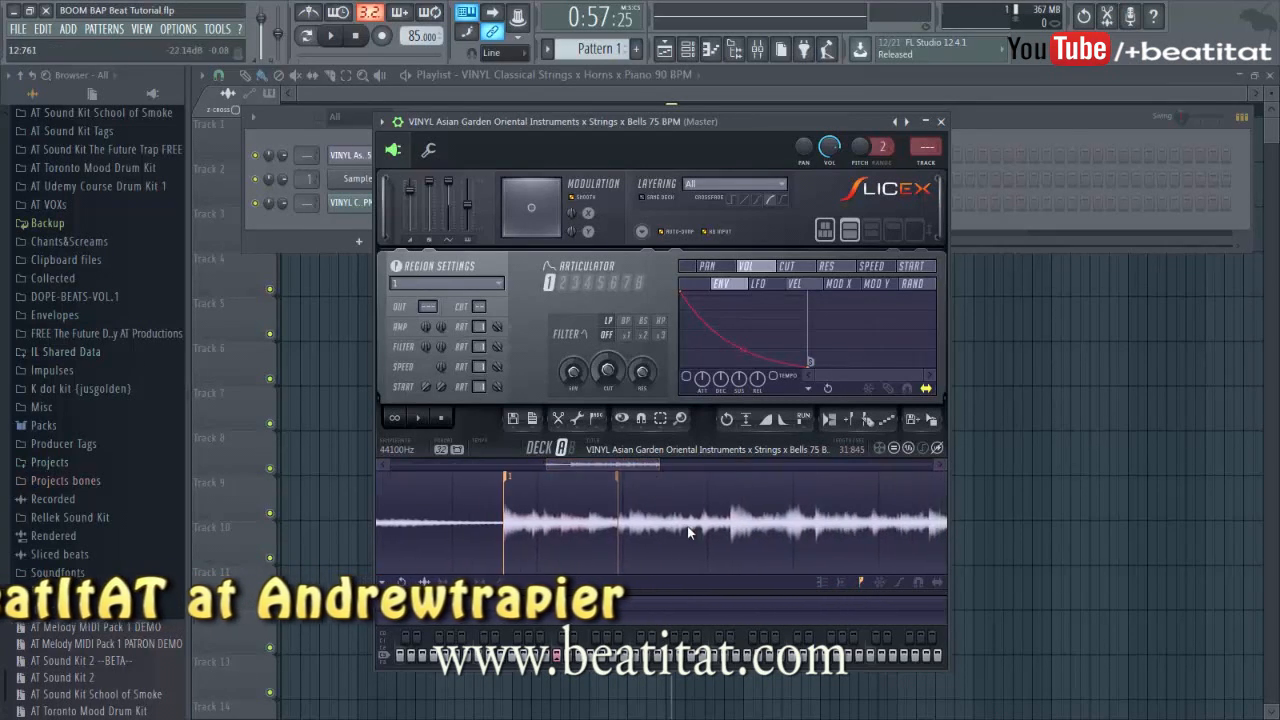
scroll(632, 524, up, 4)
drag(634, 526, 893, 543)
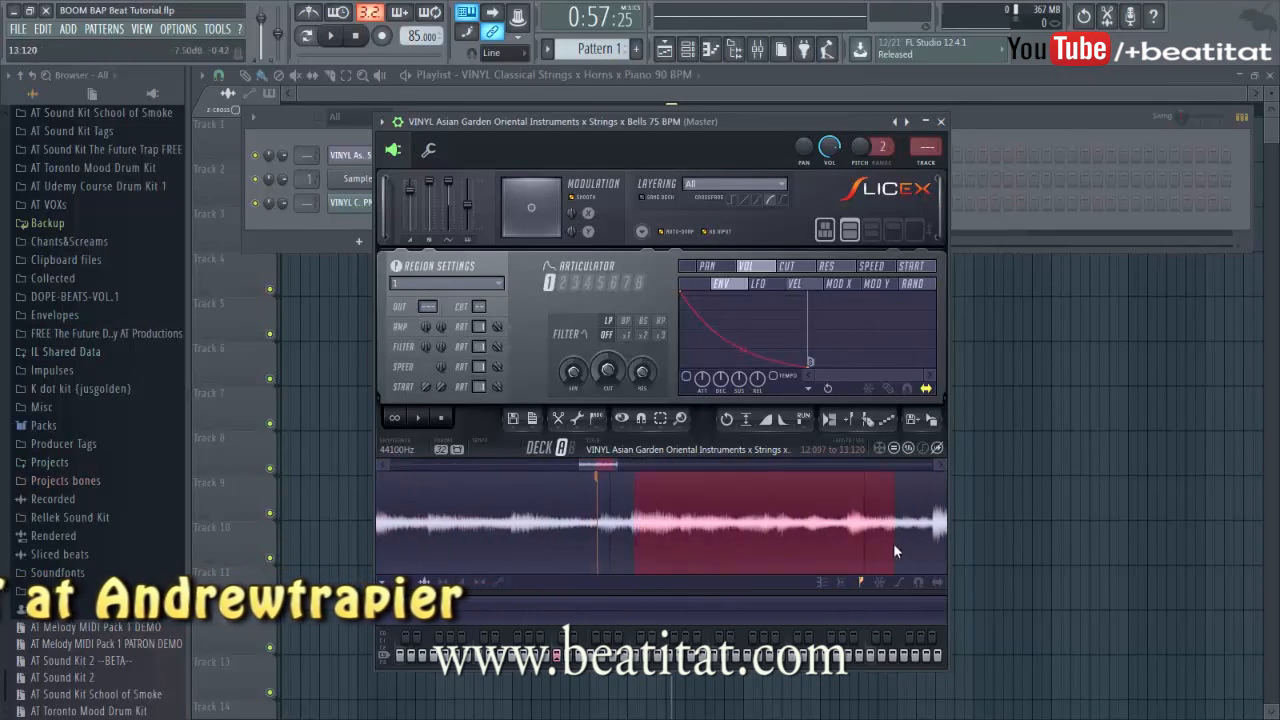
drag(634, 537, 744, 558)
key(space)
key(space)
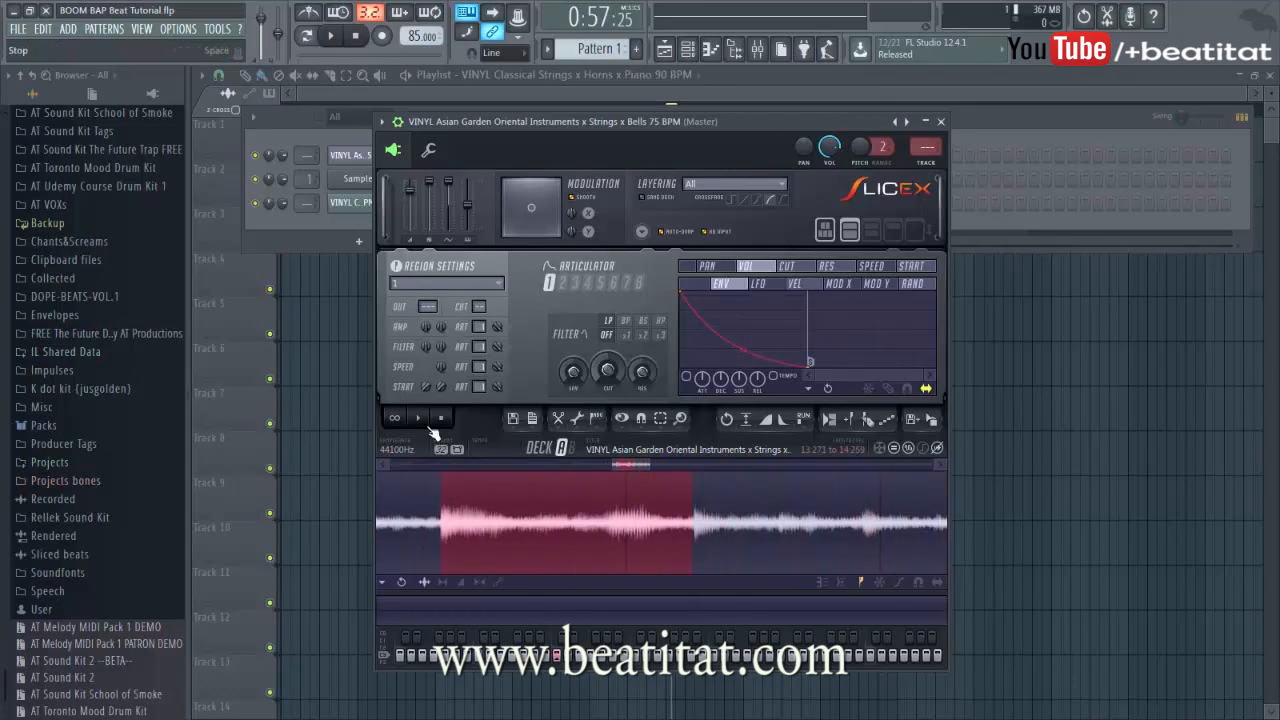
click(420, 419)
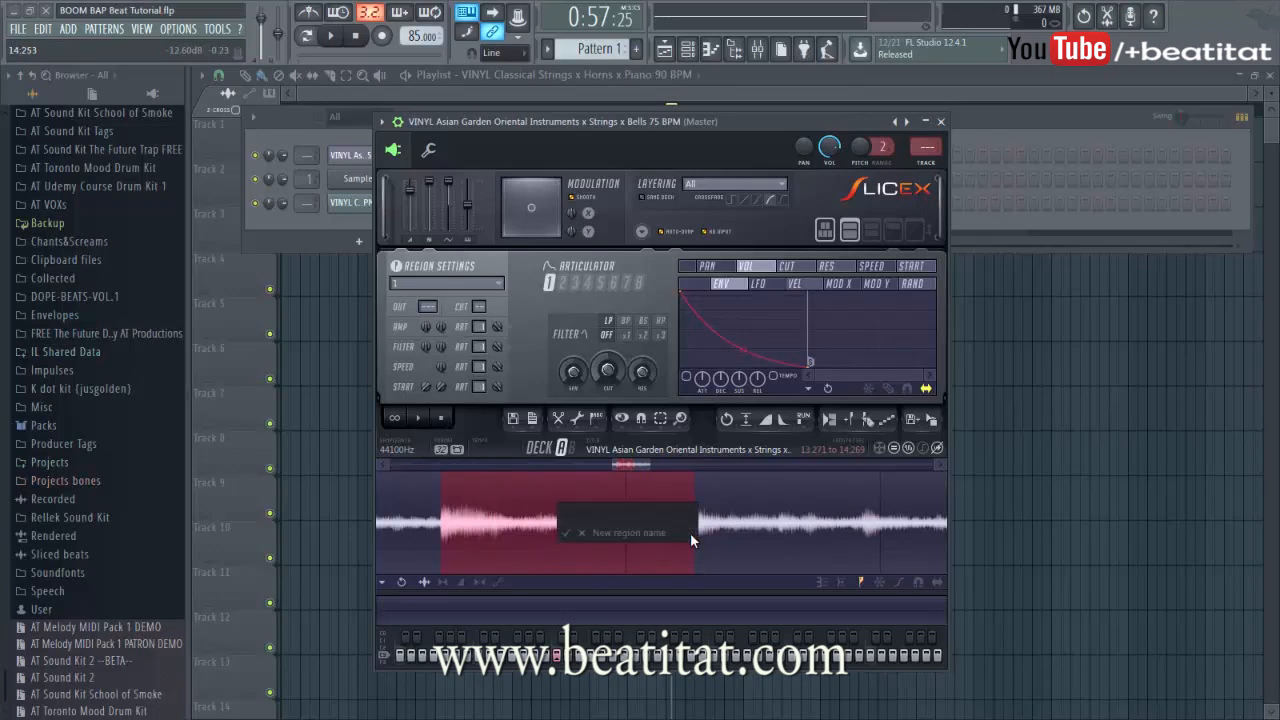
Select and audition the section from about 14.27 to 15.59 seconds, and add it as a region named 4.
key(space)
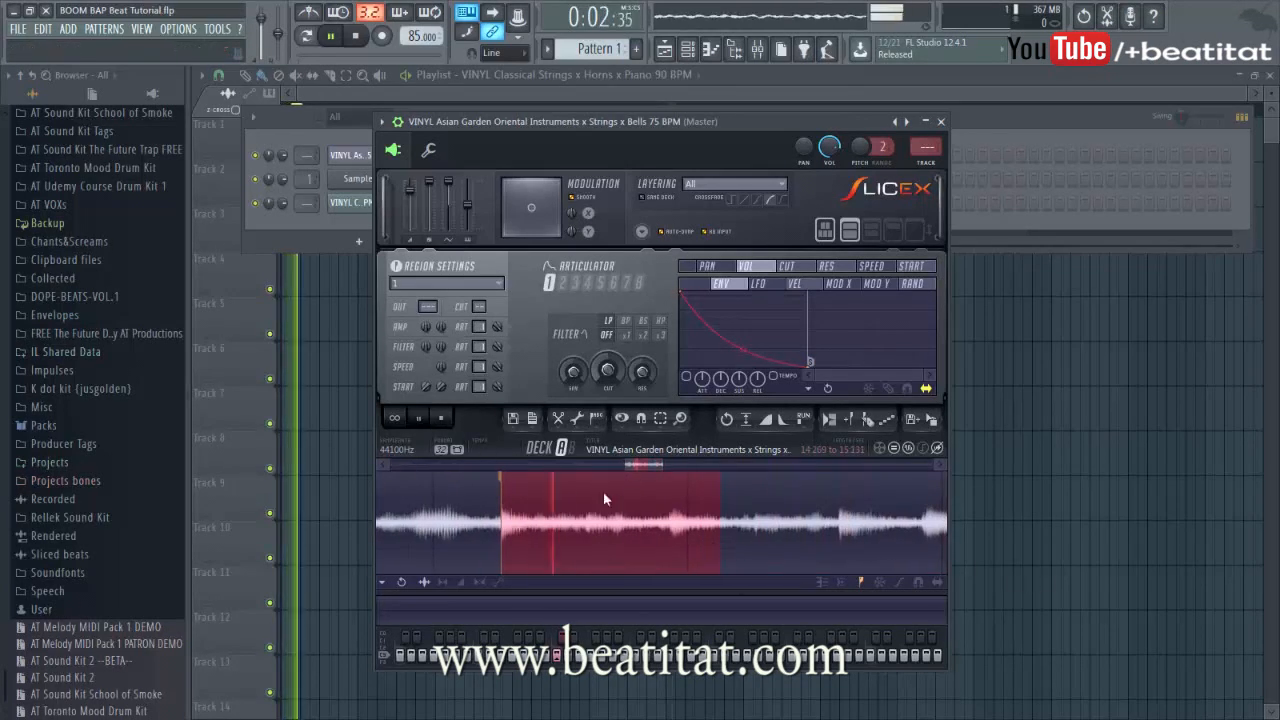
drag(716, 530, 837, 545)
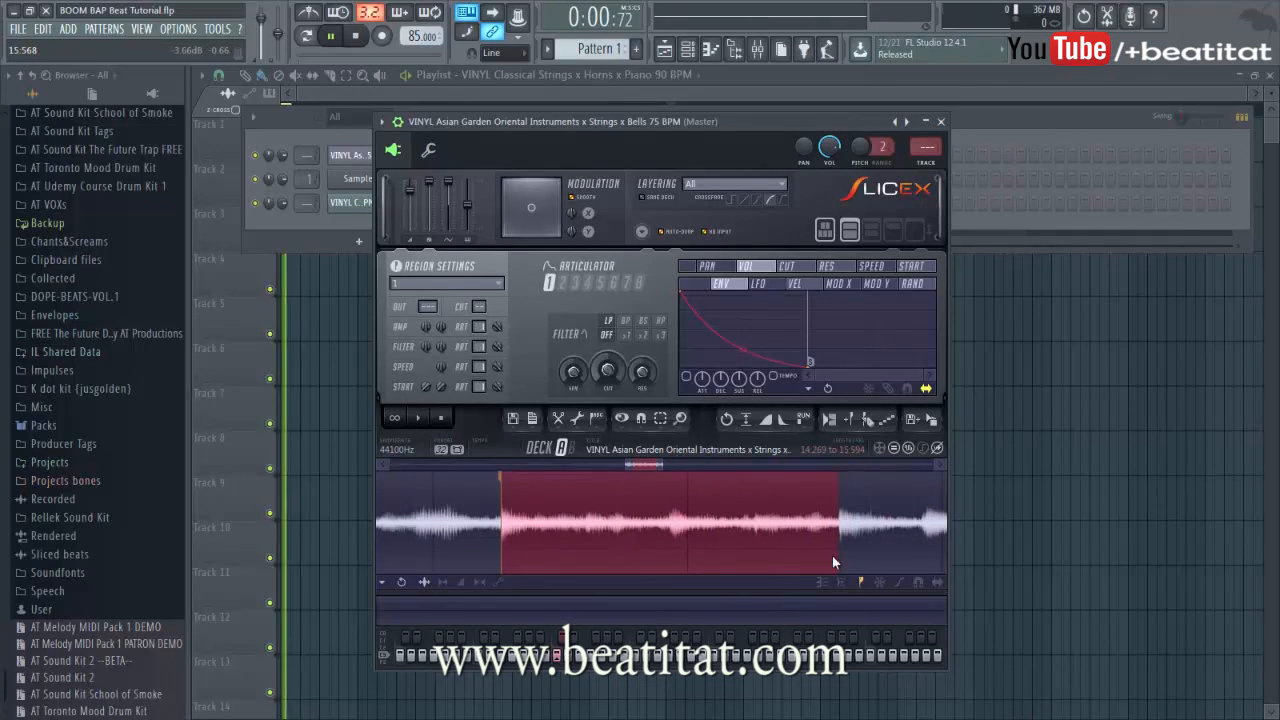
key(alt+a)
text(4)
key(Return)
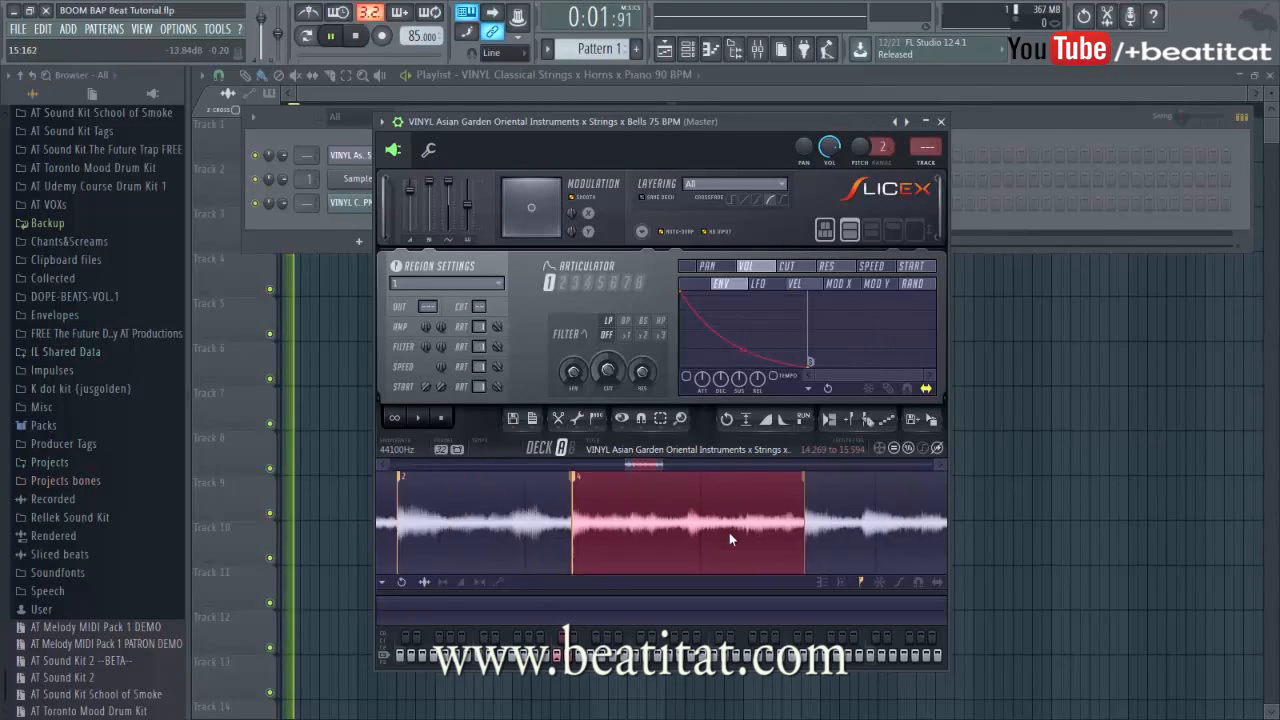
Audition the sample from the end of region 4 onwards, looking for another usable section.
click(668, 466)
scroll(660, 497, down, 4)
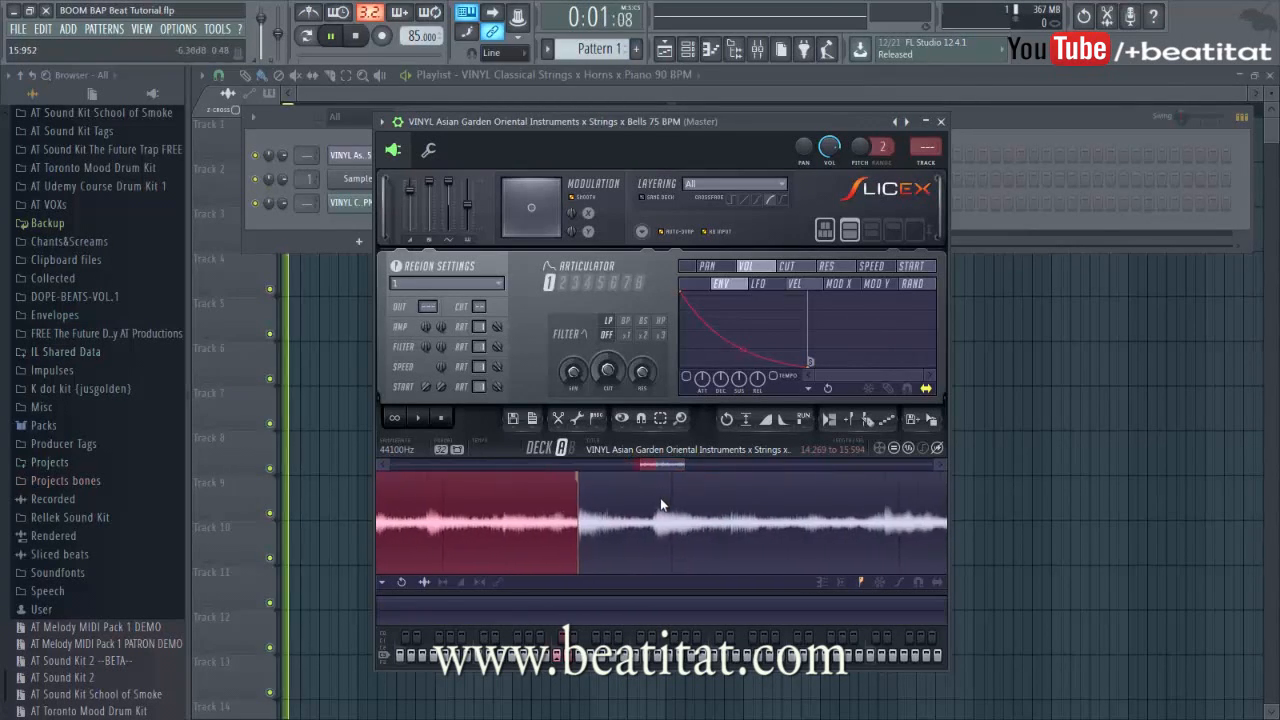
drag(638, 517, 735, 516)
click(730, 514)
key(space)
scroll(728, 514, down, 2)
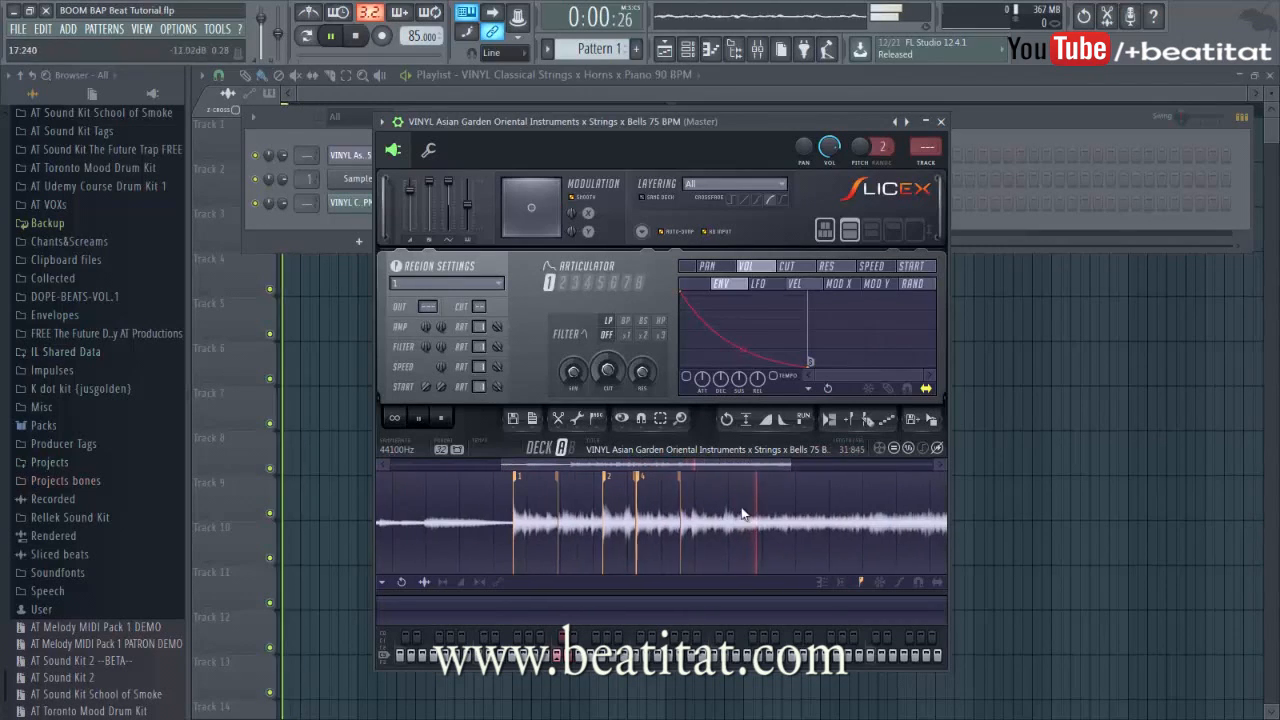
click(882, 530)
drag(738, 464, 902, 491)
scroll(801, 496, up, 3)
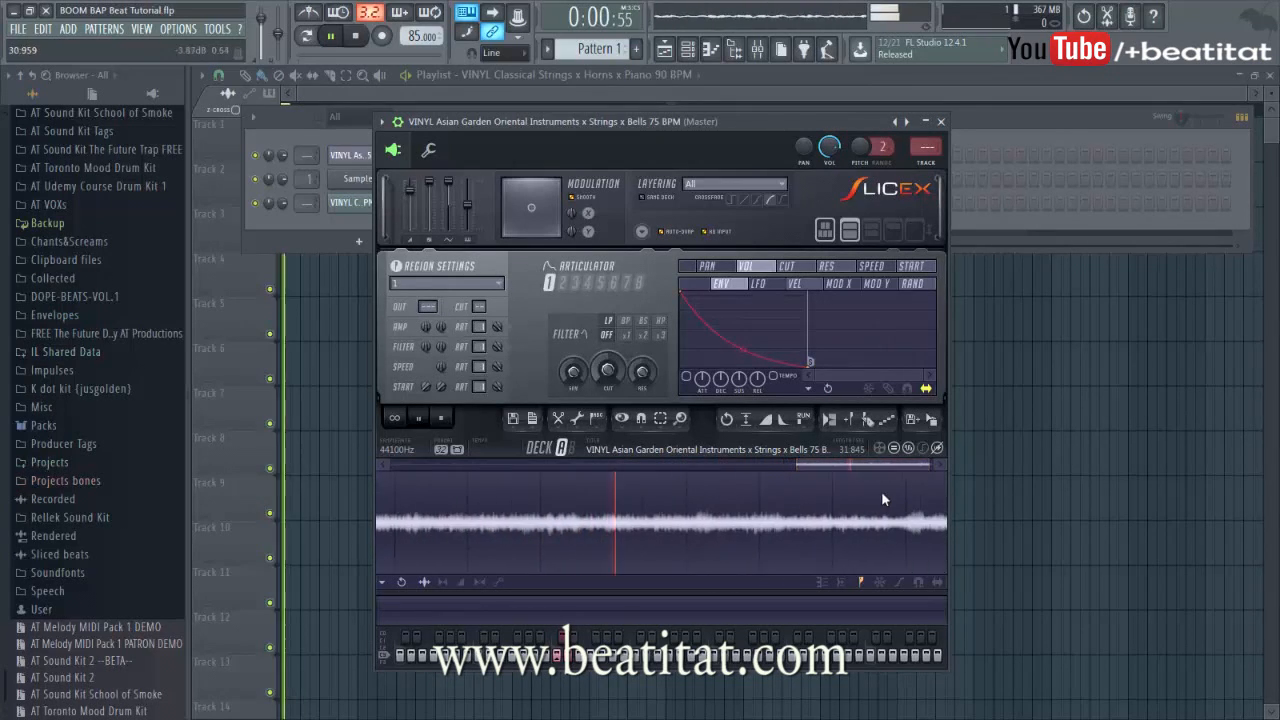
Select and audition the section from about 26.8 to 27.7 seconds, plus the passages around it.
drag(576, 525, 445, 519)
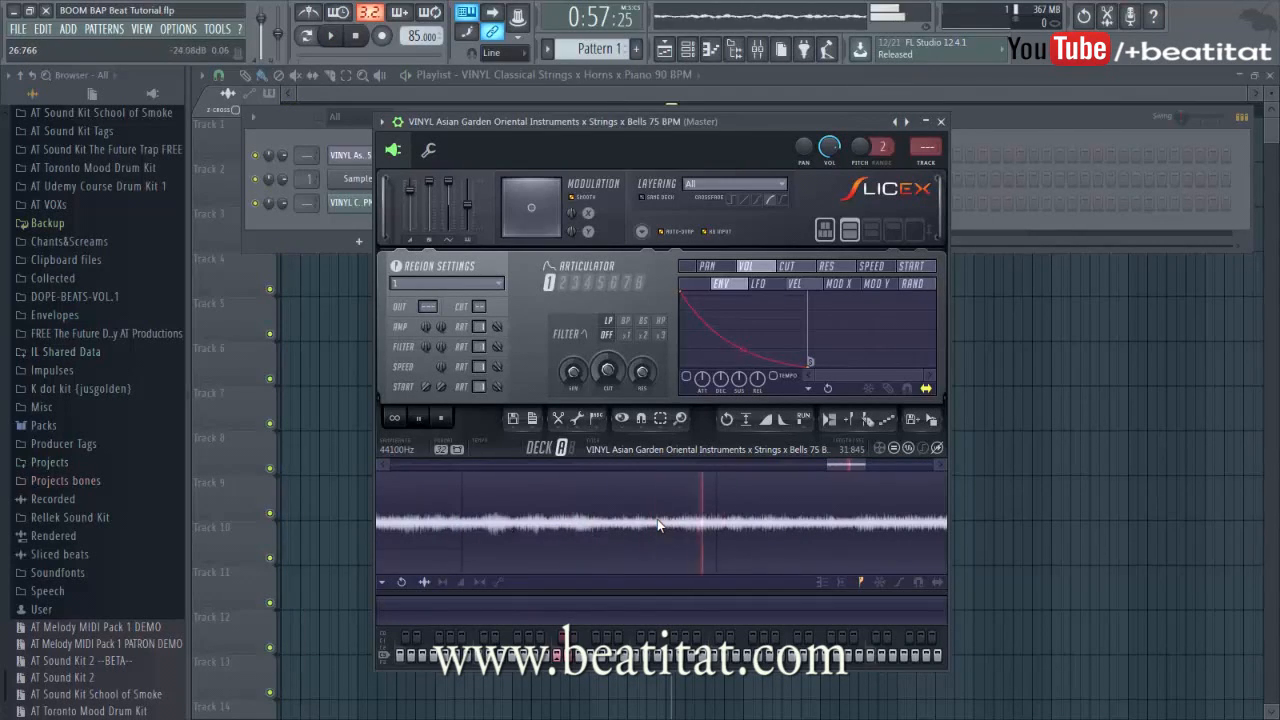
drag(657, 519, 889, 534)
scroll(806, 533, down, 3)
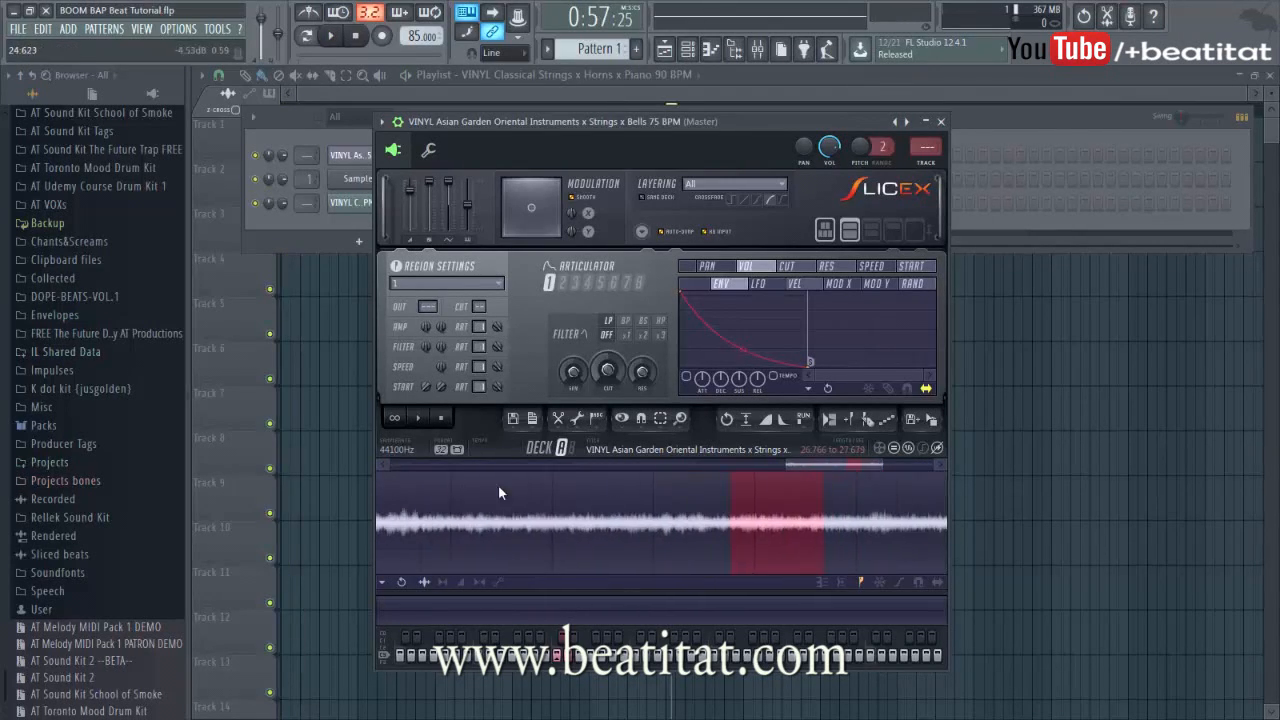
drag(801, 533, 873, 542)
drag(872, 541, 881, 530)
click(877, 526)
scroll(836, 490, down, 3)
Select and audition the section from about 2.66 to 3.65 seconds near the sample's start, and add it as region 5.
drag(821, 466, 540, 496)
scroll(540, 497, up, 3)
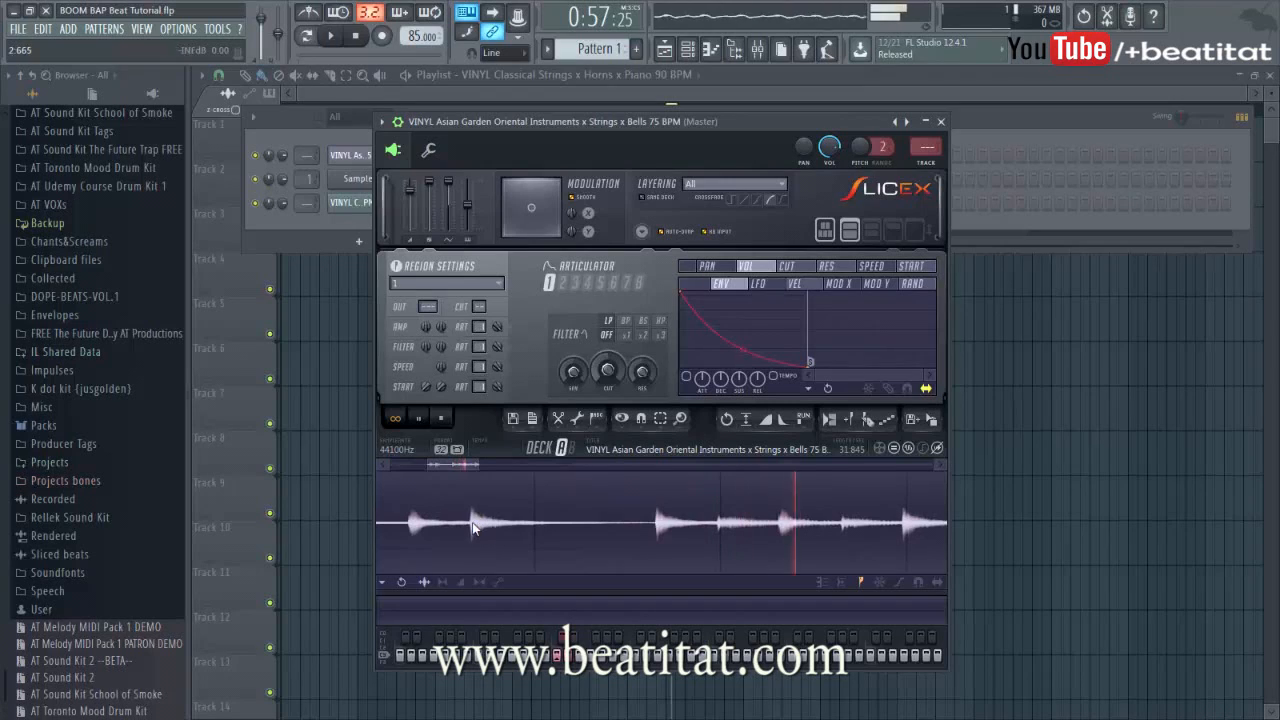
drag(477, 530, 654, 530)
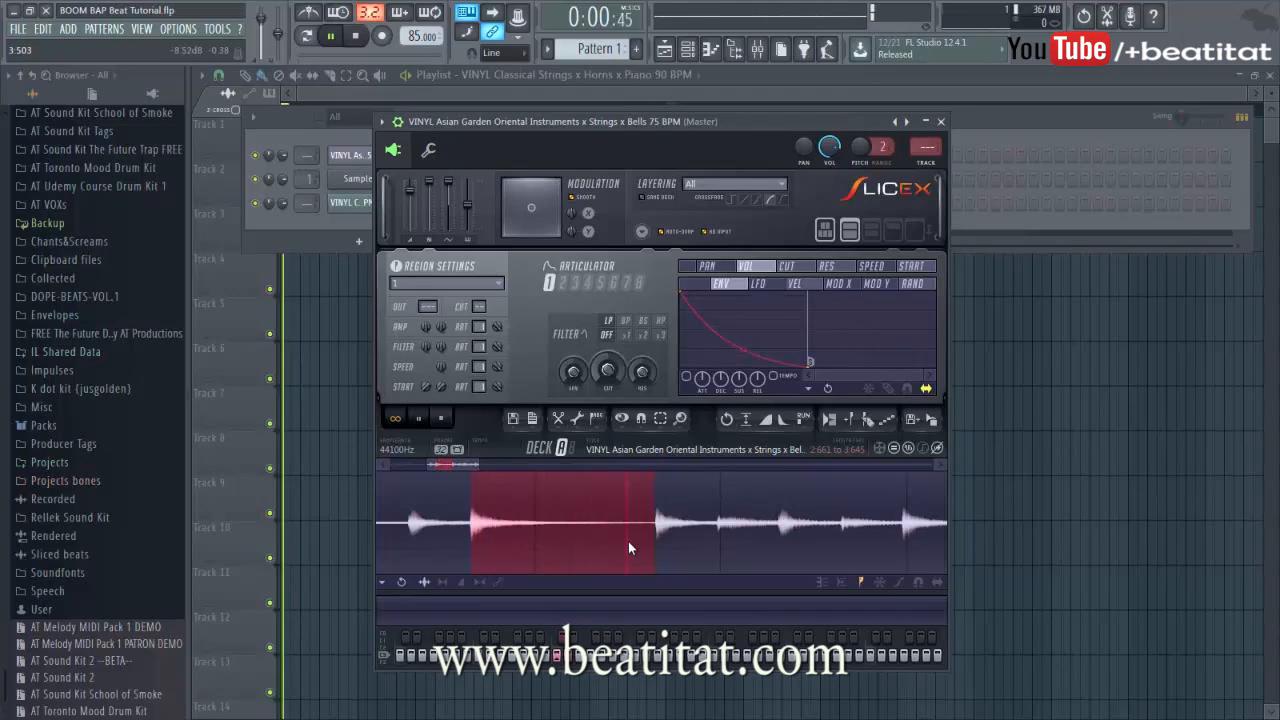
key(alt+r)
key(Return)
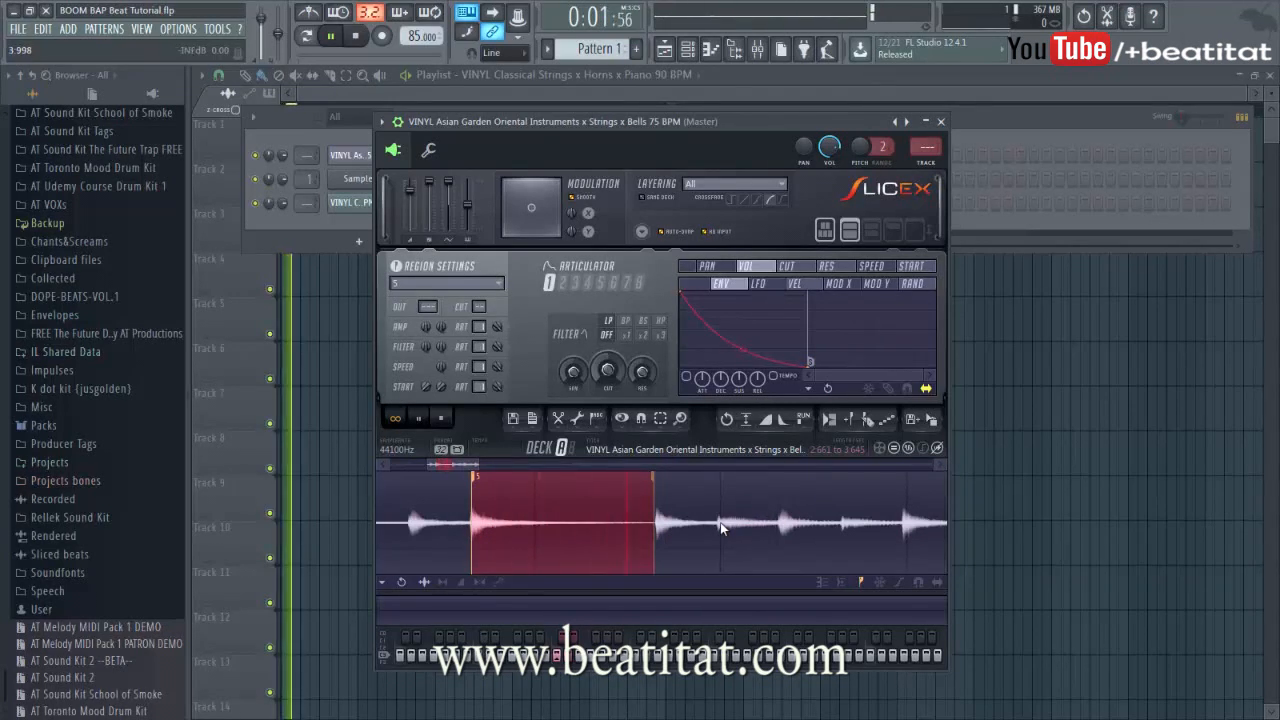
Select the section from about 3.98 seconds to just before the next strong hit, and add it as a region named 6.
drag(718, 524, 808, 533)
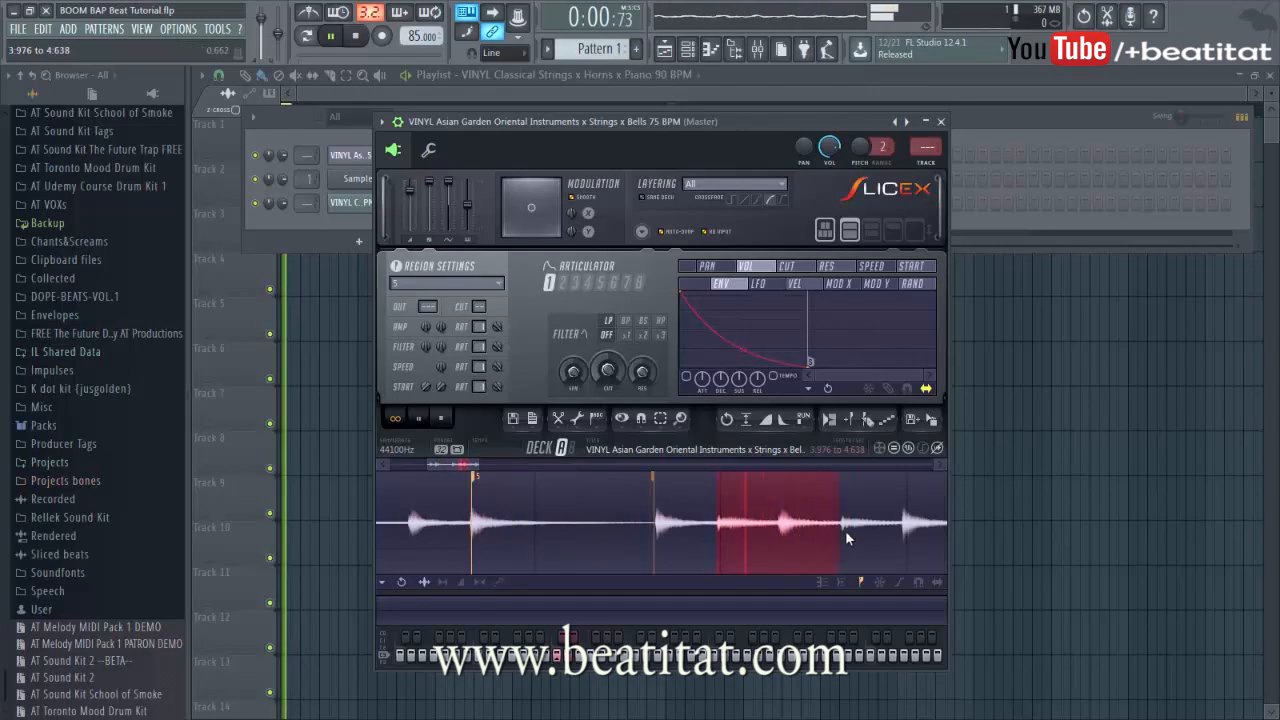
drag(902, 532, 717, 541)
key(alt+r)
text(6)
key(Return)
Audition the quiet passage before region 1 and add the section from about 7.97 to 10.52 seconds as region 7.
scroll(720, 545, down, 5)
drag(546, 522, 653, 517)
scroll(648, 525, up, 5)
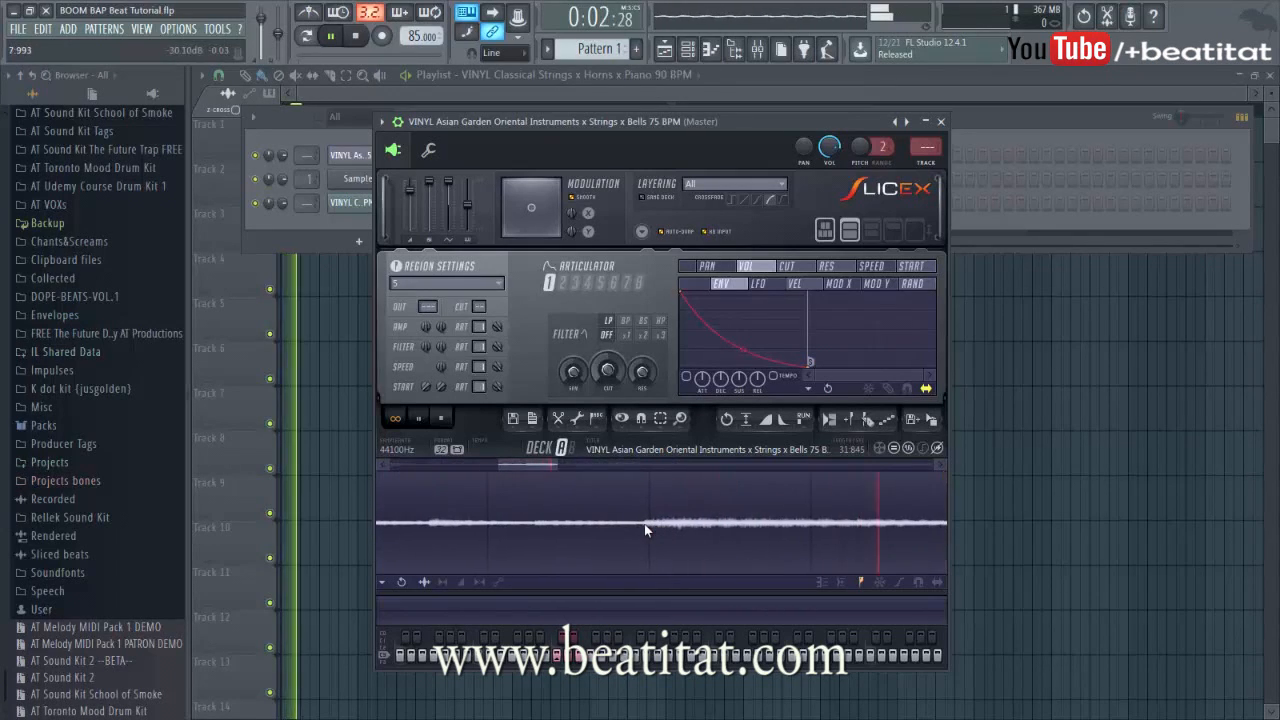
drag(787, 528, 813, 530)
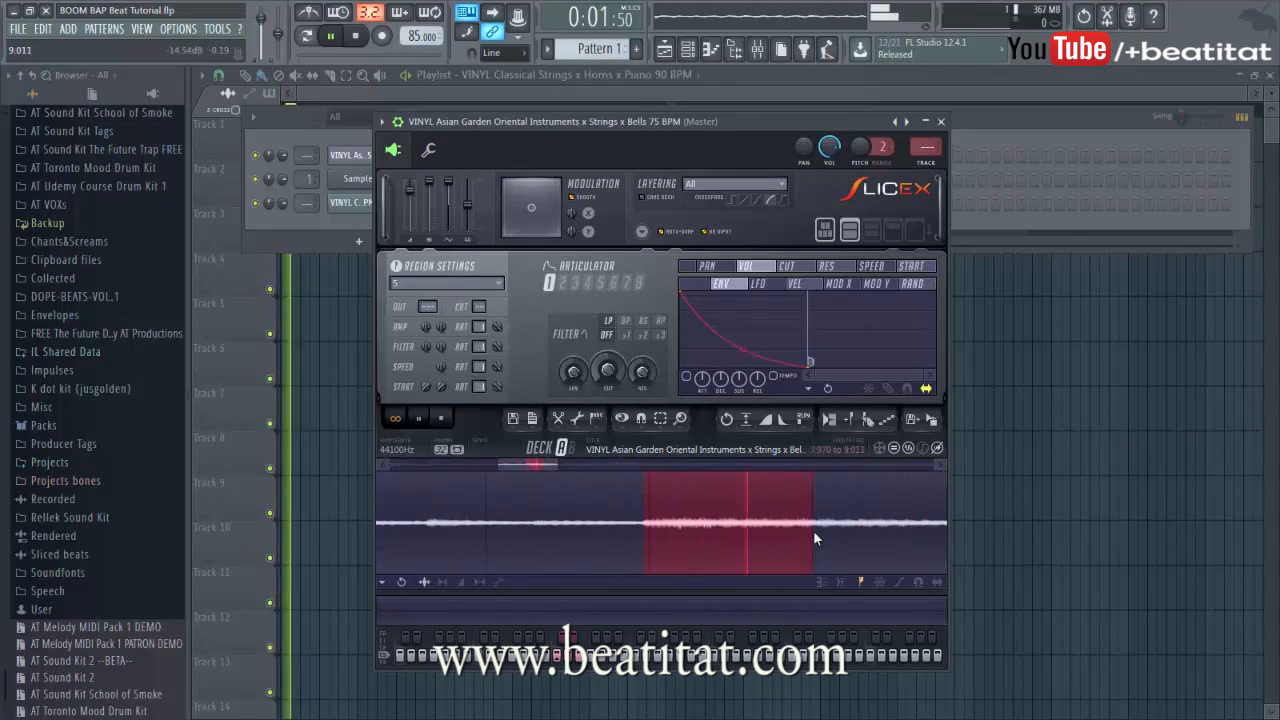
scroll(770, 538, down, 3)
drag(793, 533, 893, 533)
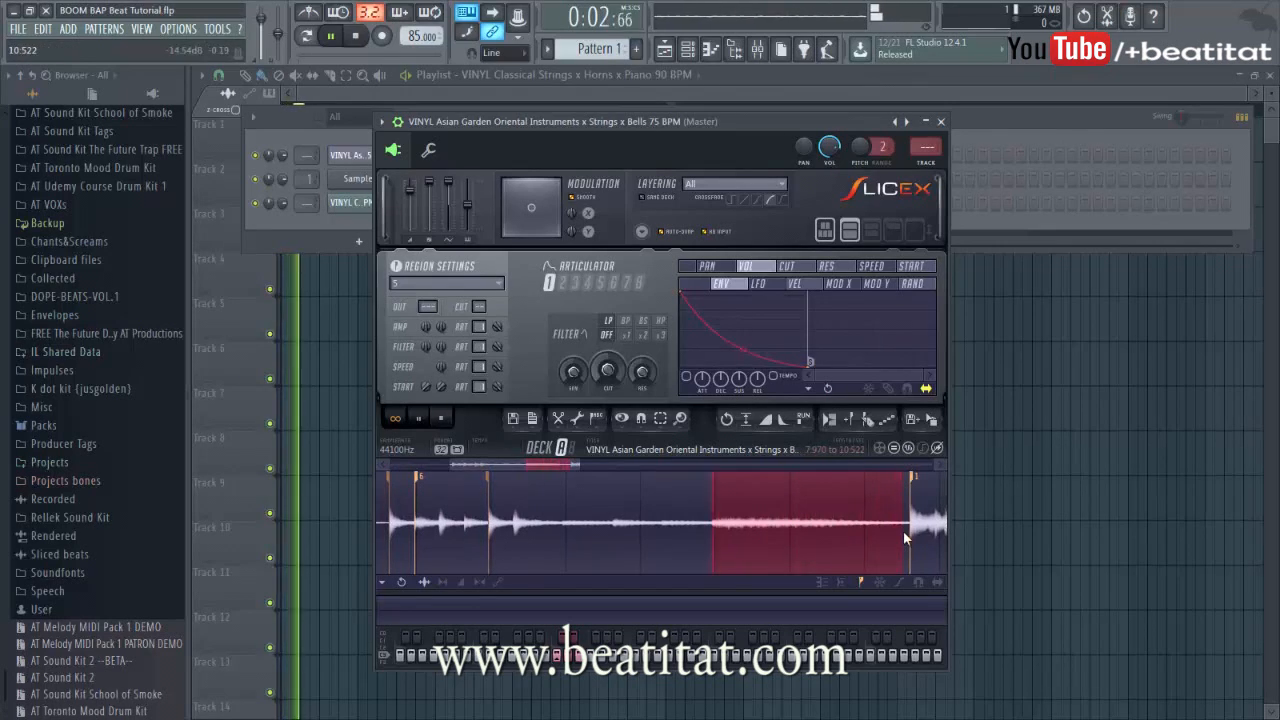
key(alt+r)
key(Return)
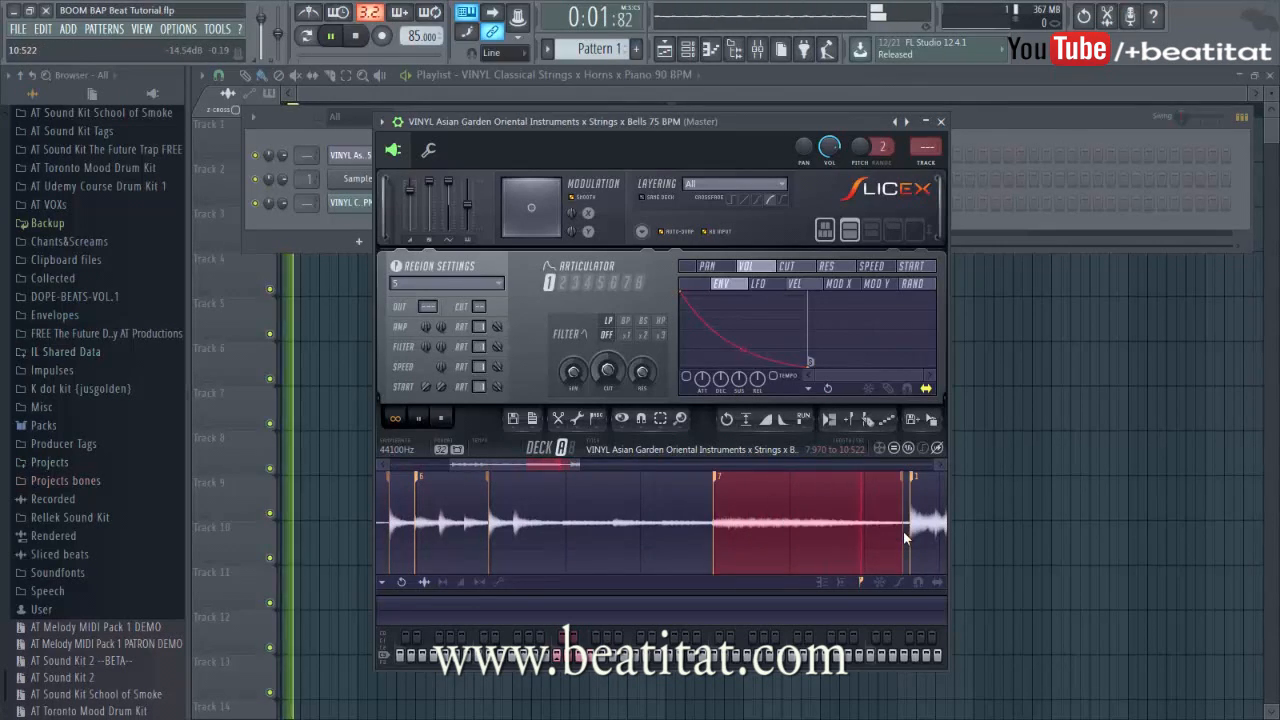
Open the piano roll of the VINYL Asian Garden channel at the keys assigned to the numbered regions.
click(994, 143)
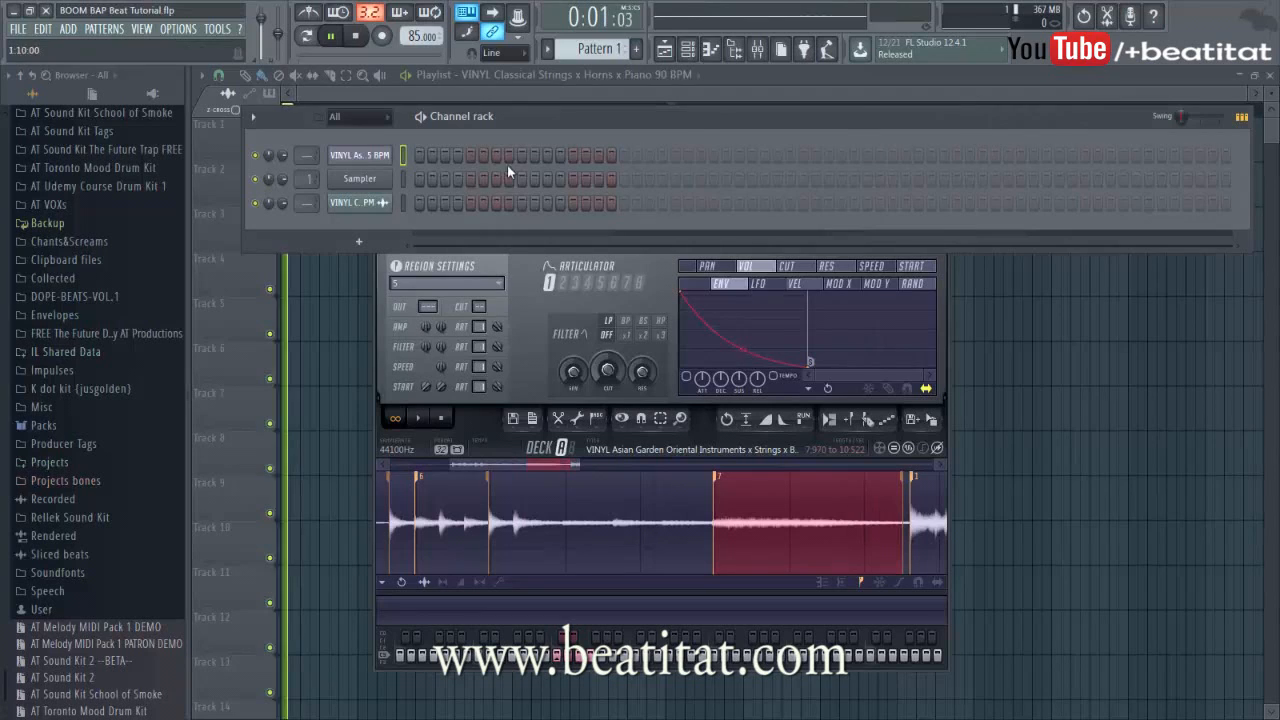
right_click(403, 154)
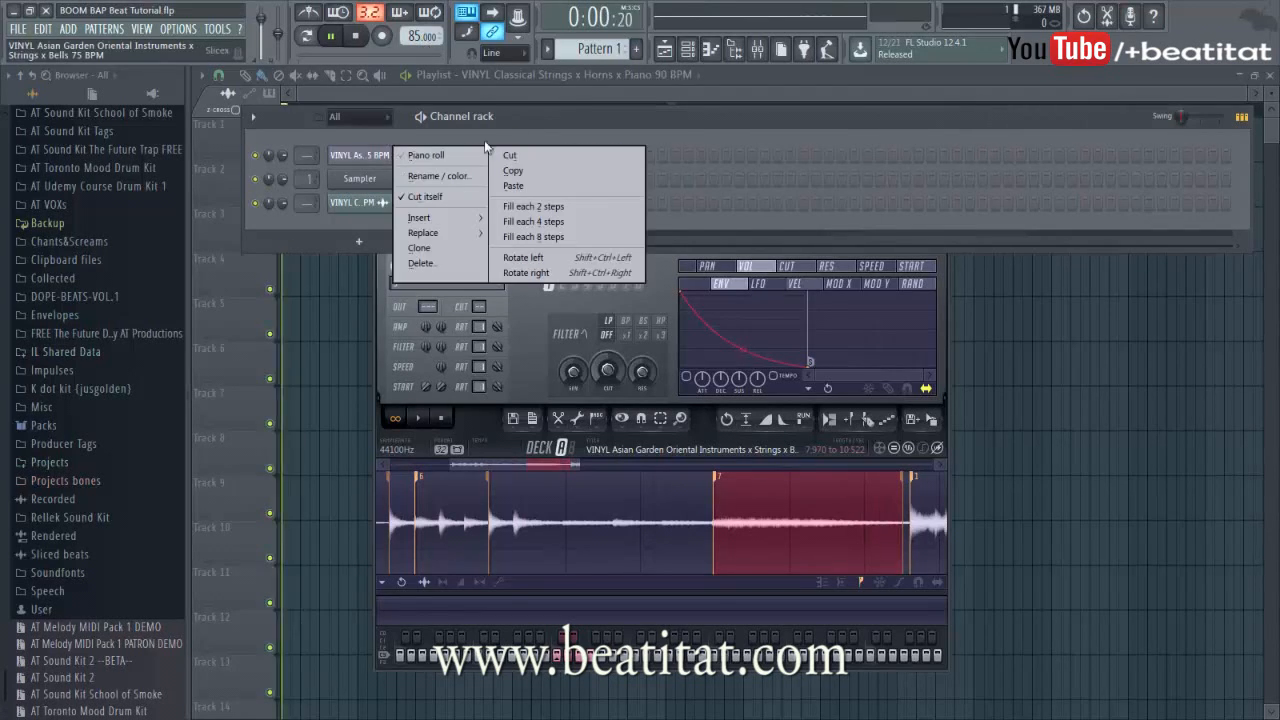
click(428, 155)
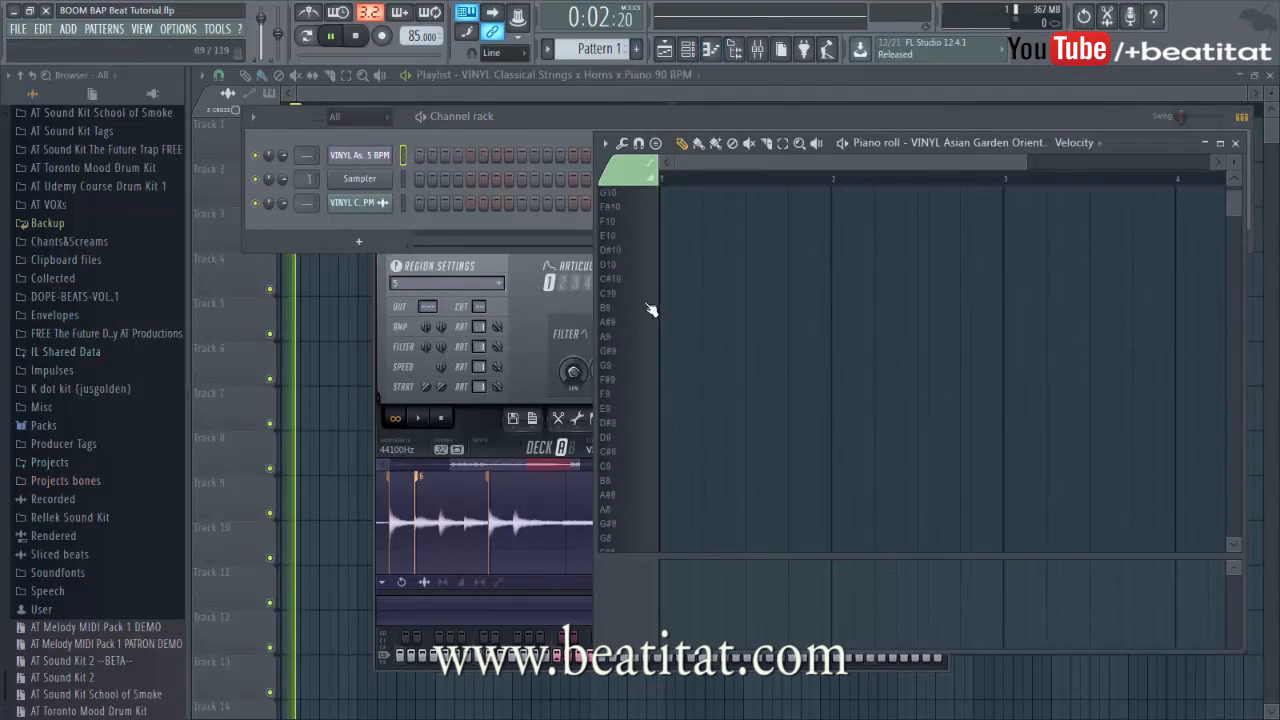
scroll(663, 306, down, 10)
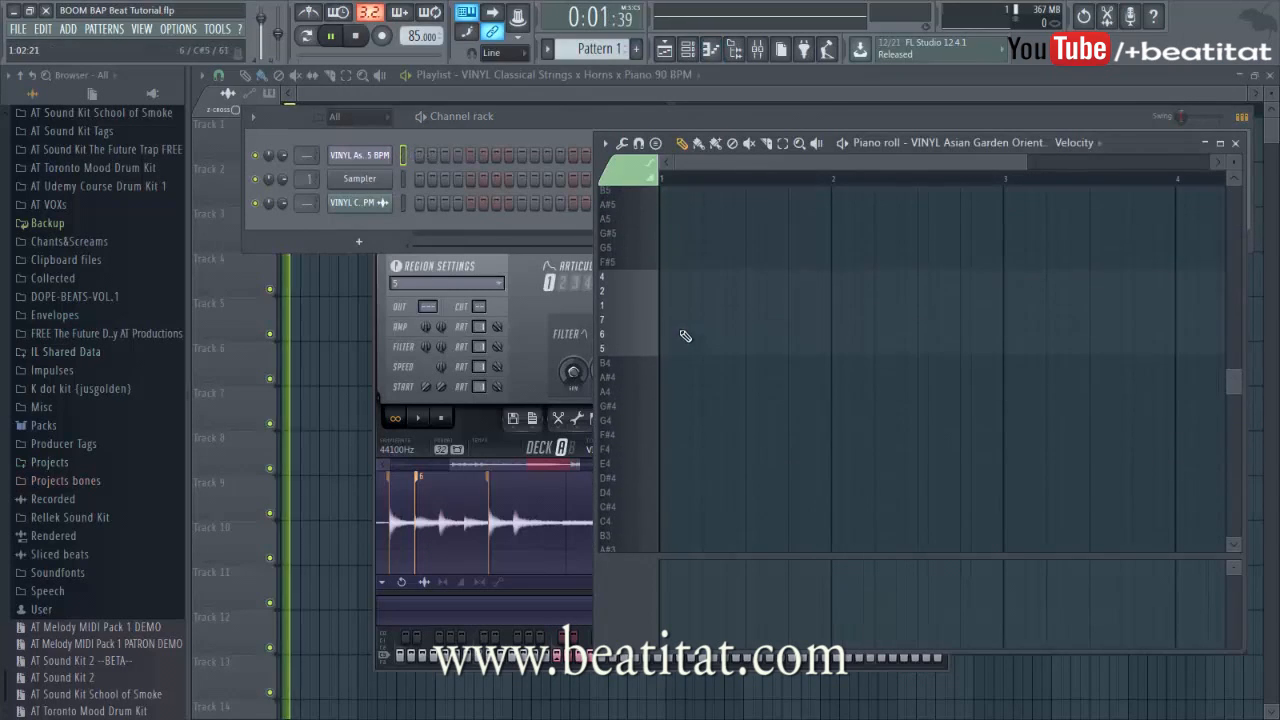
scroll(632, 350, up, 1)
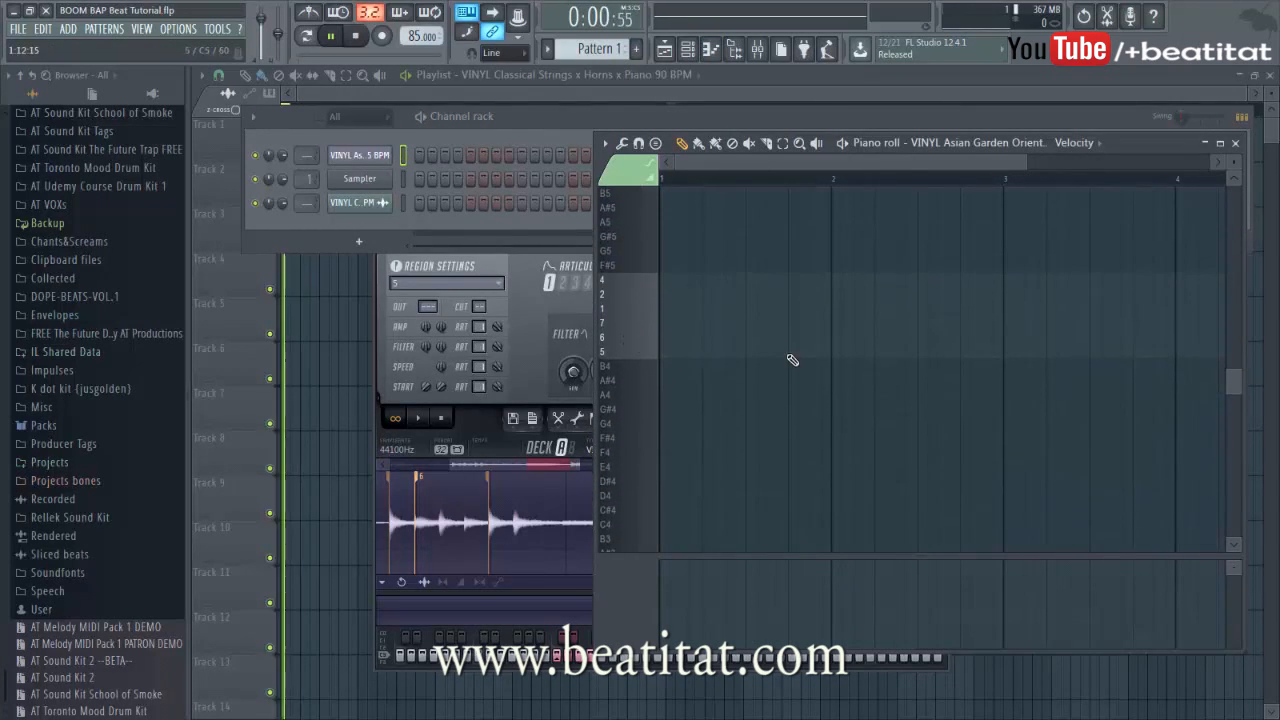
Audition regions 5, 6, 1, 2 and 4 from the piano roll's keys.
click(620, 351)
click(620, 339)
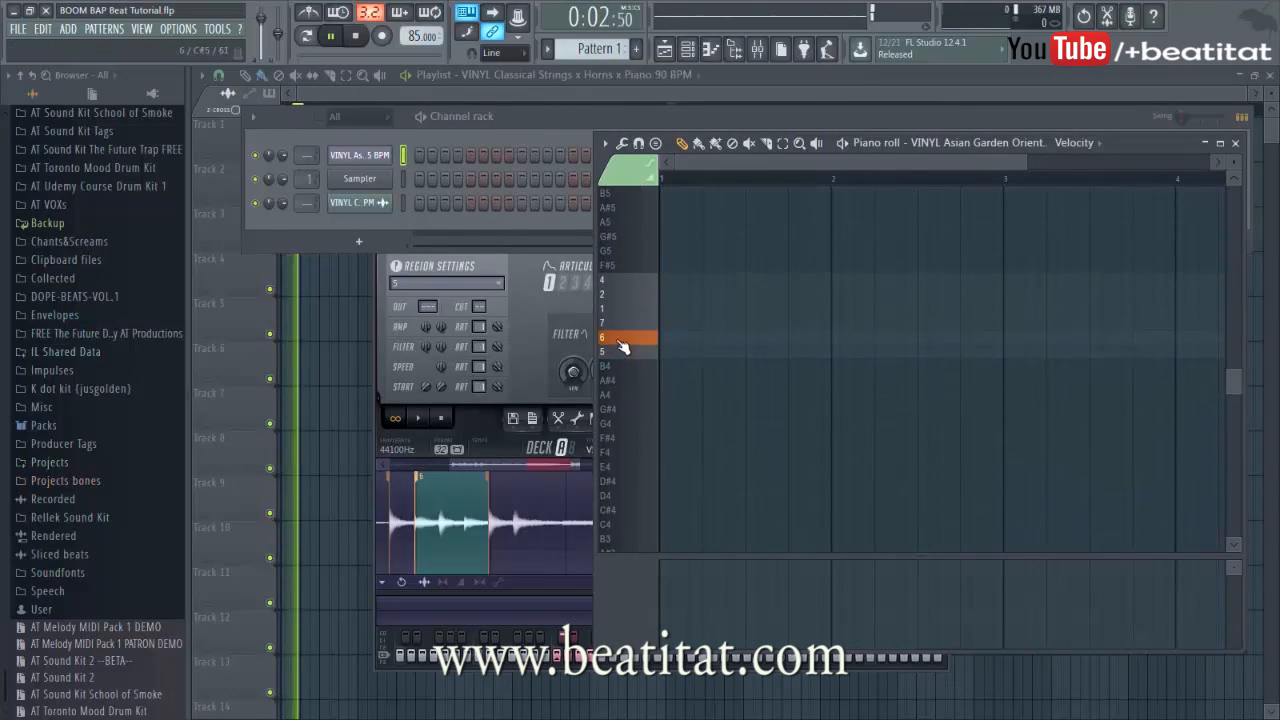
click(632, 311)
click(638, 296)
click(638, 295)
click(636, 284)
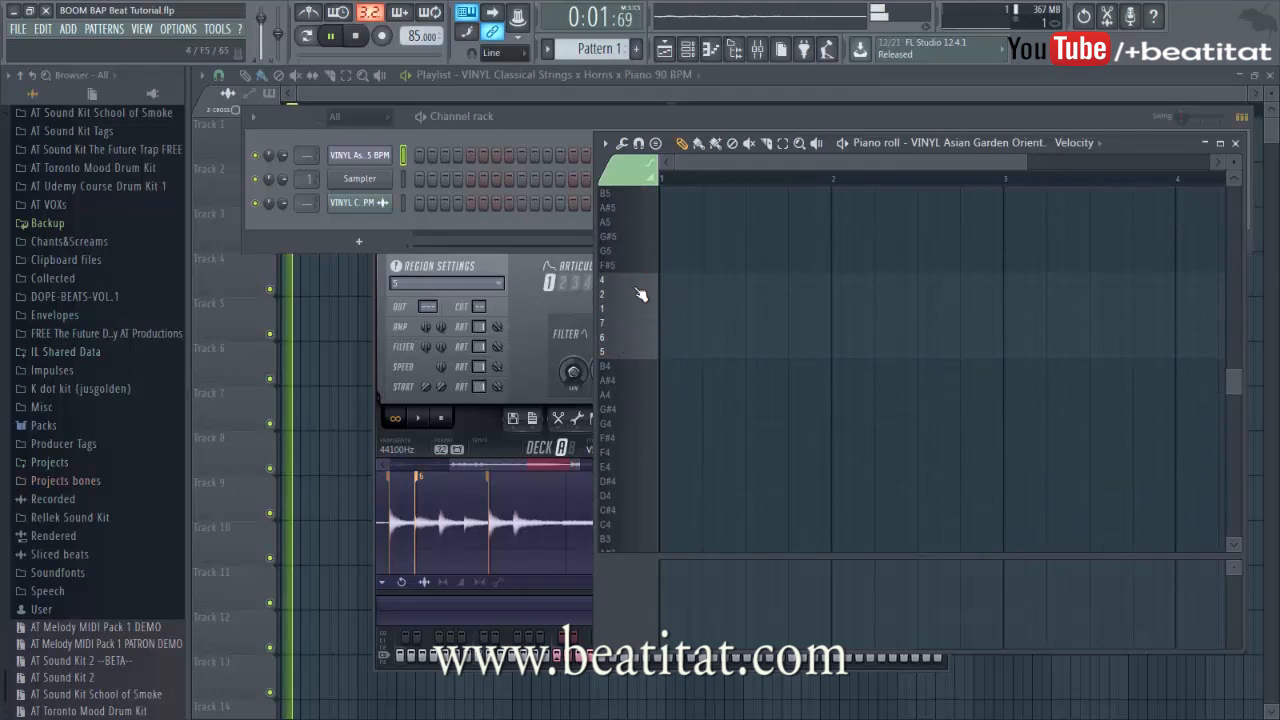
Enter a one-beat note on region 5 at bar 1, followed by two-step notes on region 6 at step 5 and region 5 at step 7.
click(670, 350)
key(space)
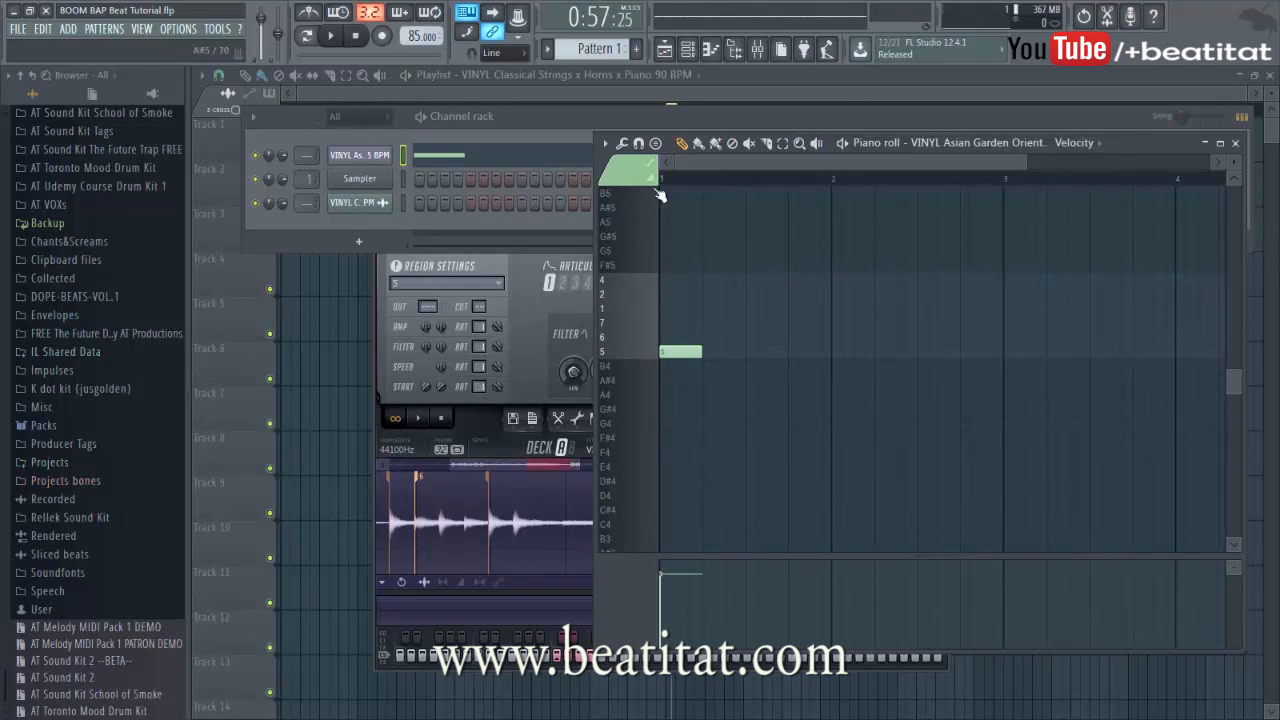
key(space)
click(715, 337)
drag(745, 337, 723, 340)
click(730, 340)
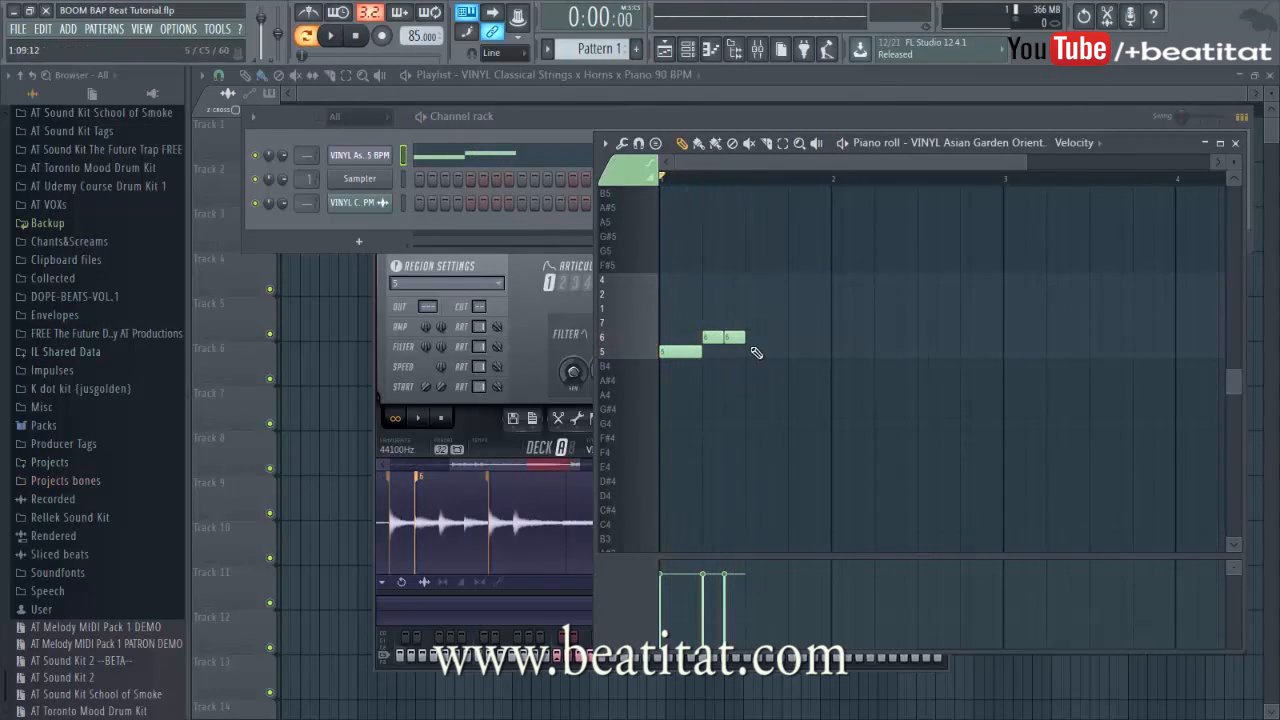
drag(735, 337, 732, 323)
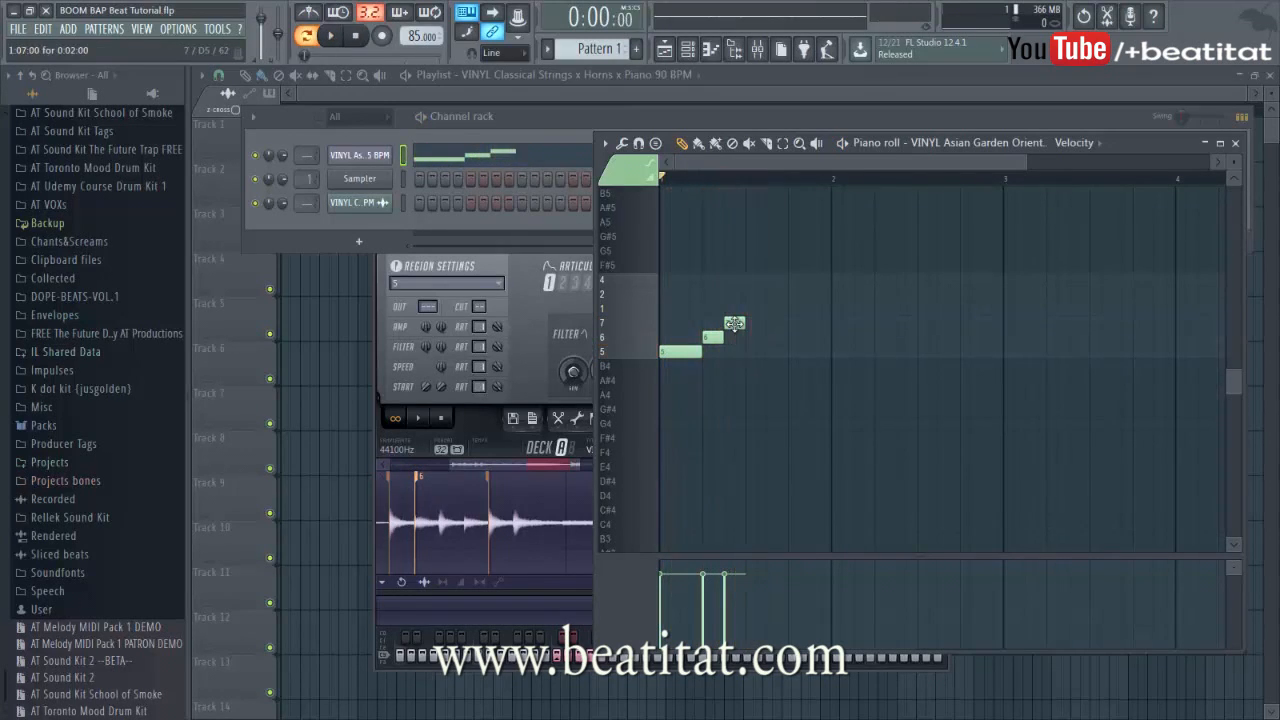
drag(730, 323, 735, 349)
Play the pattern and add two-step notes on region 5 at step 9, region 6 at step 11 and region 7 at step 13.
key(space)
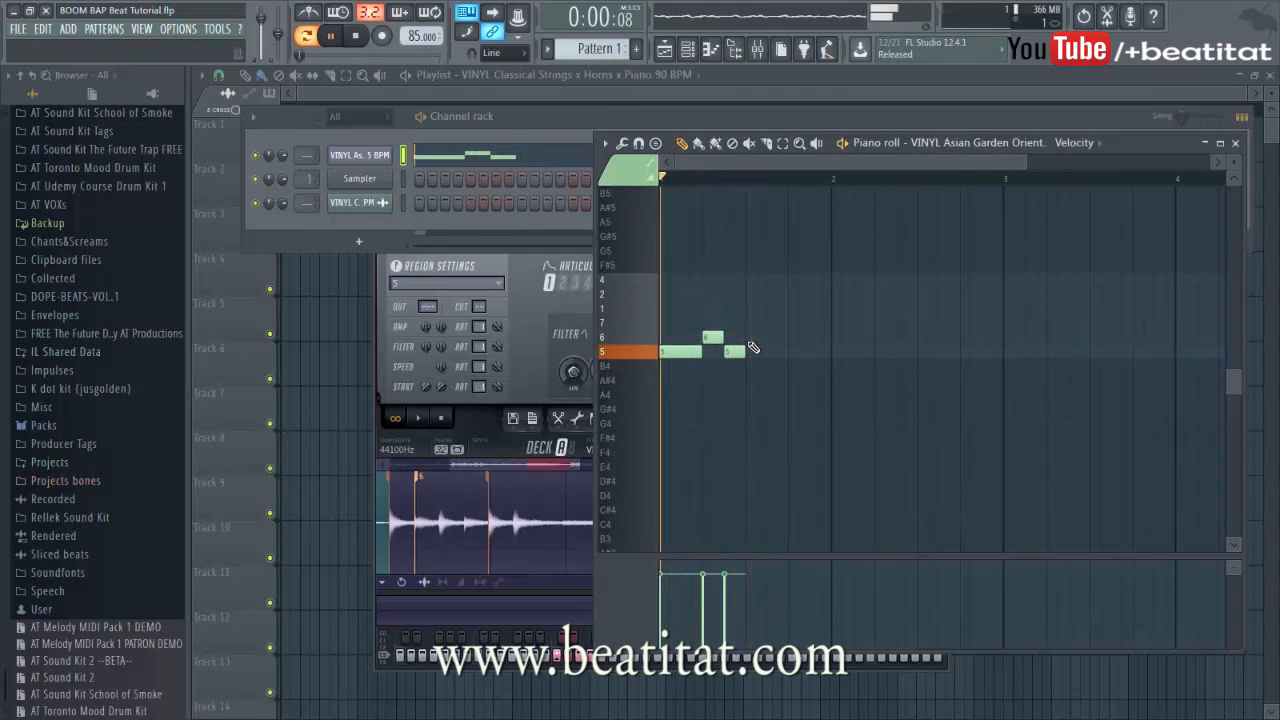
click(778, 340)
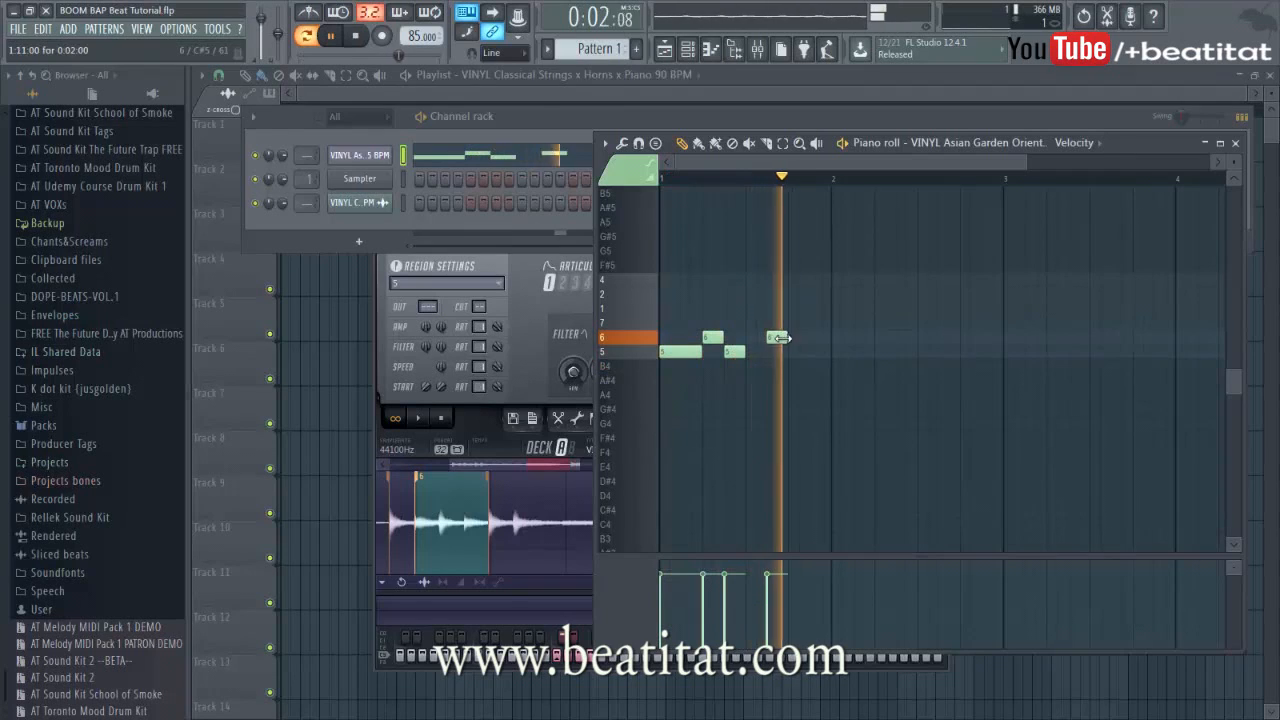
click(756, 351)
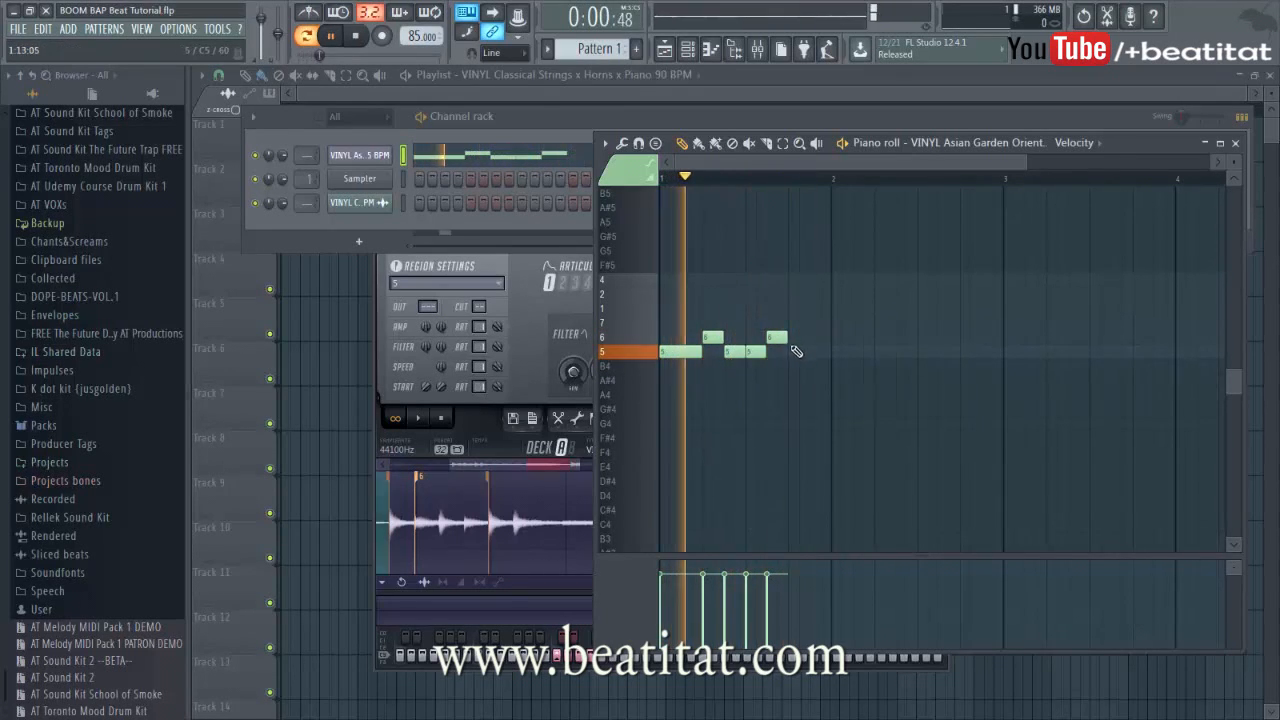
click(797, 325)
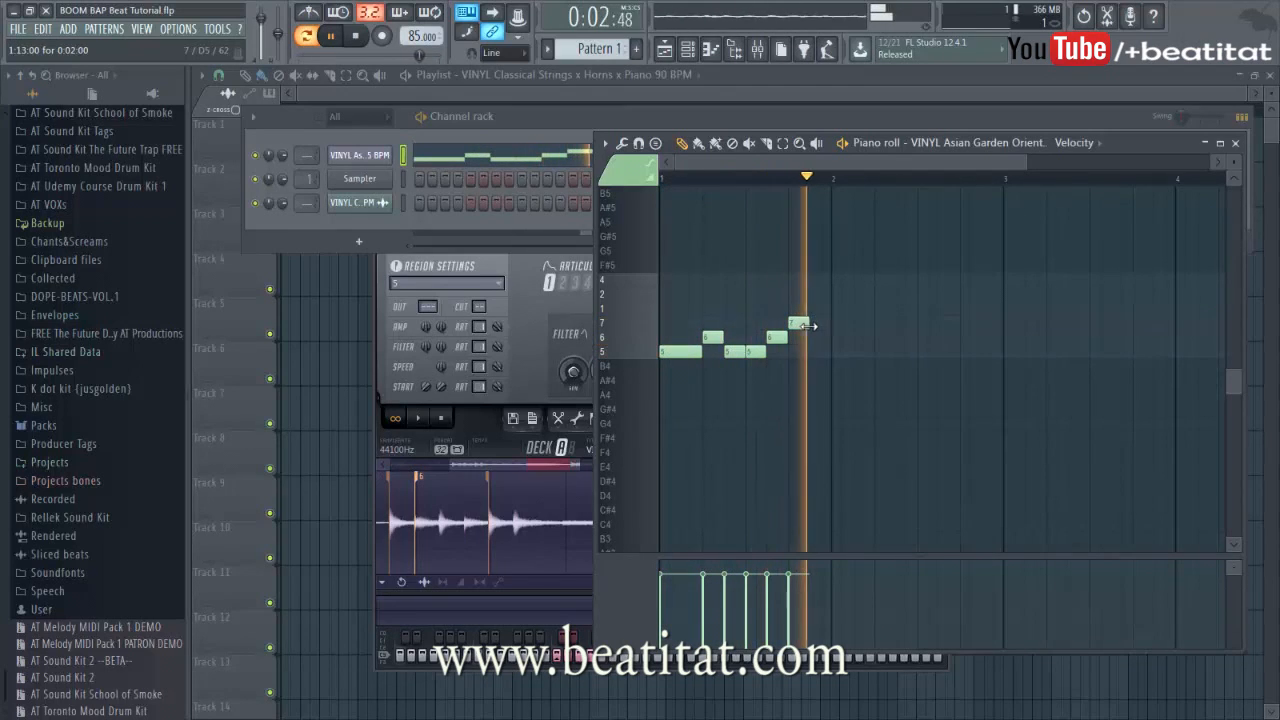
Replace the region 7 note at step 13 with a one-beat note on region 5, closing out bar 1.
drag(808, 325, 831, 328)
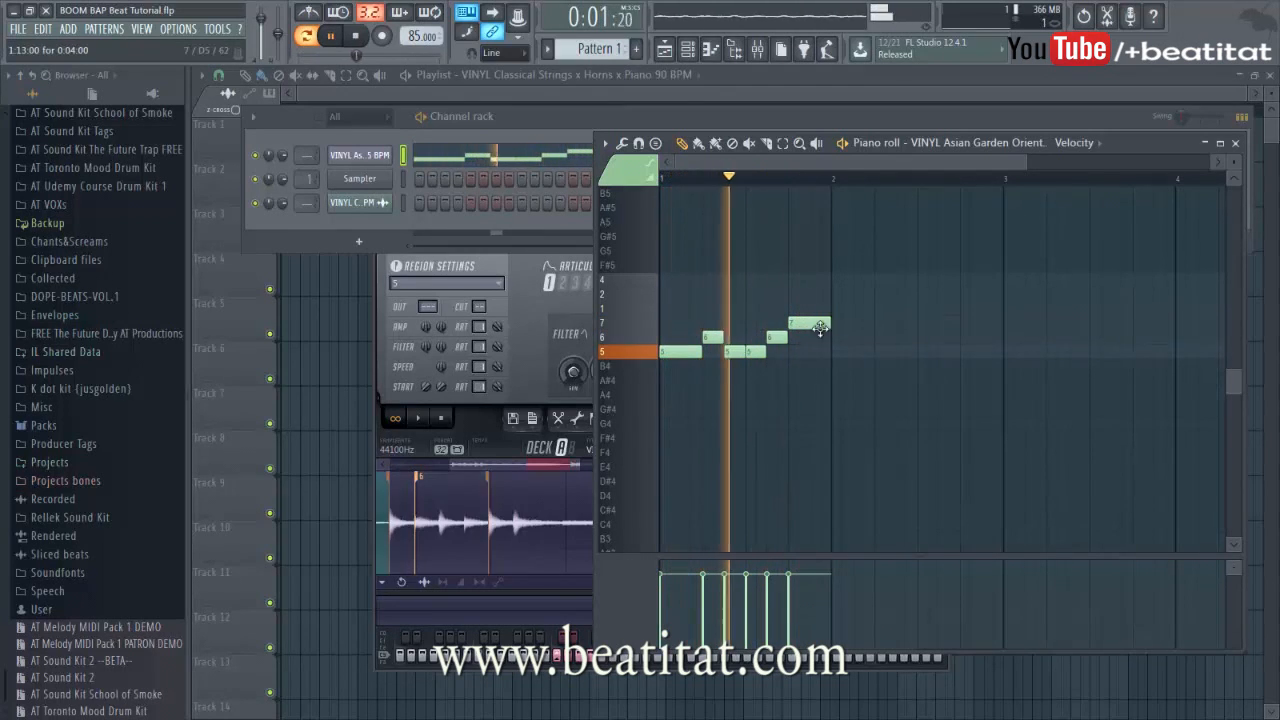
right_click(797, 325)
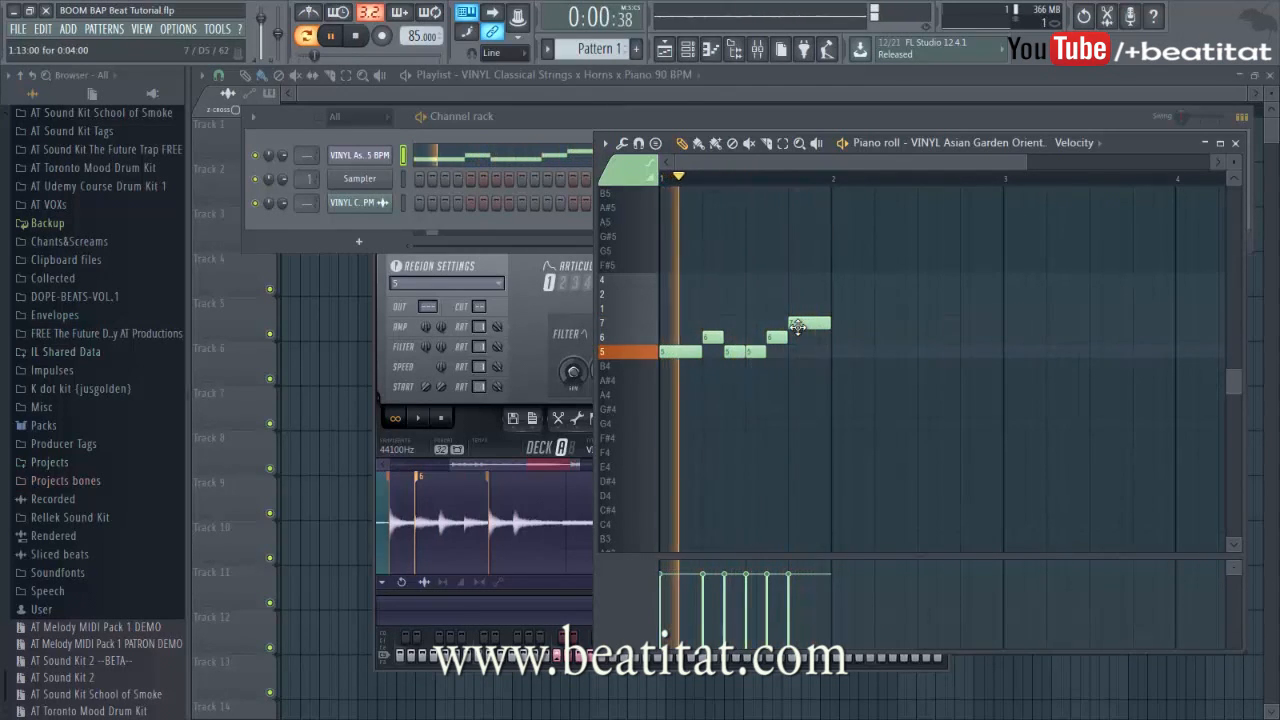
click(803, 351)
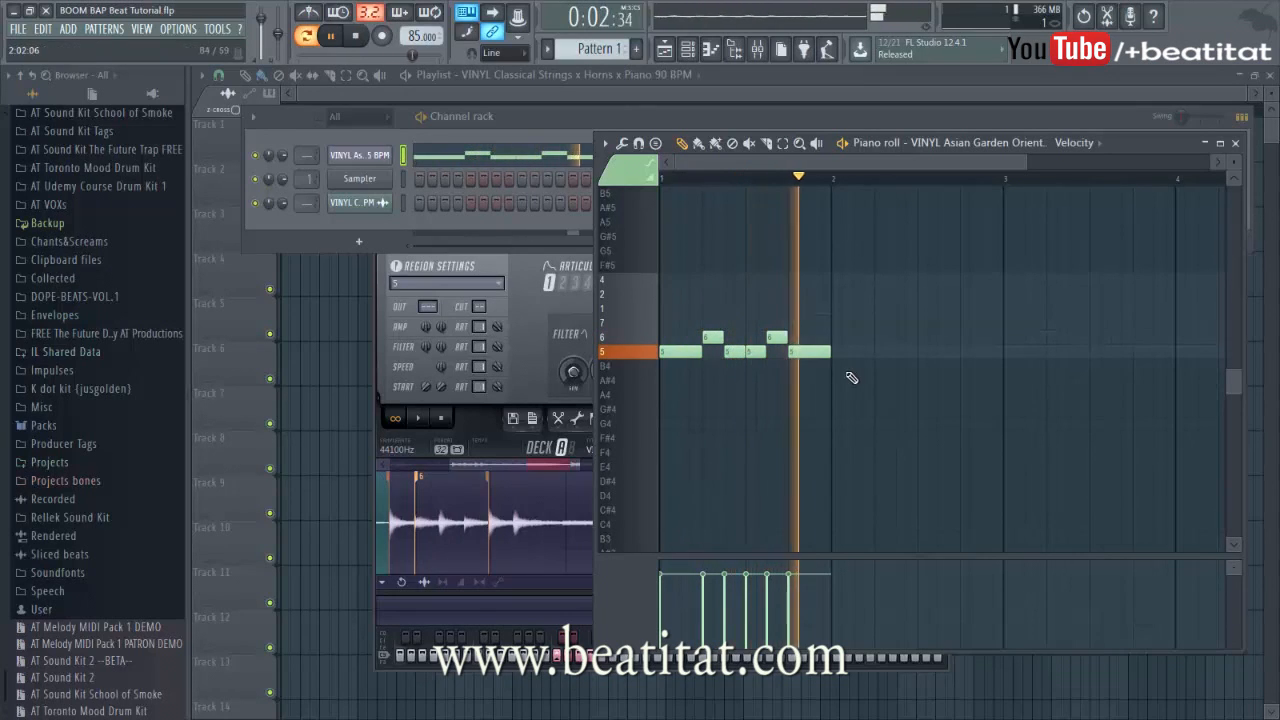
Duplicate the bar 1 notes into bar 2, close the piano roll and Slicex windows, and stop playback.
key(ctrl+a)
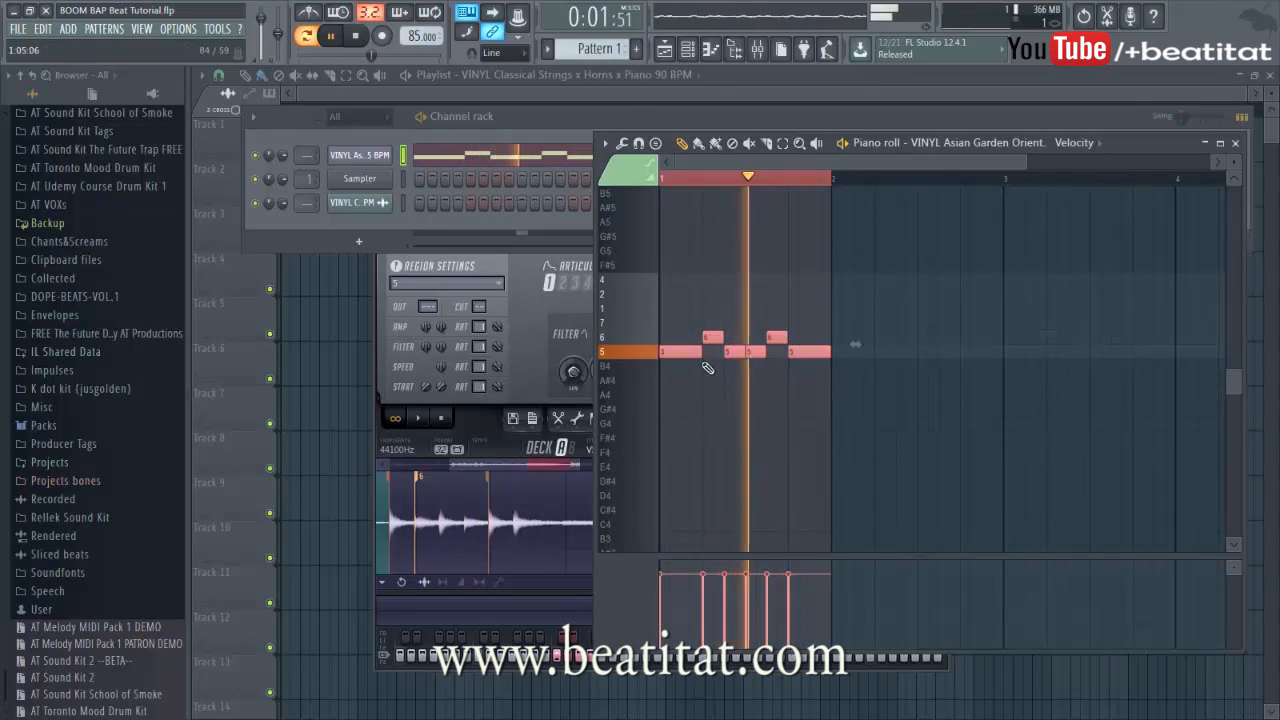
key(ctrl+b)
key(ctrl+d)
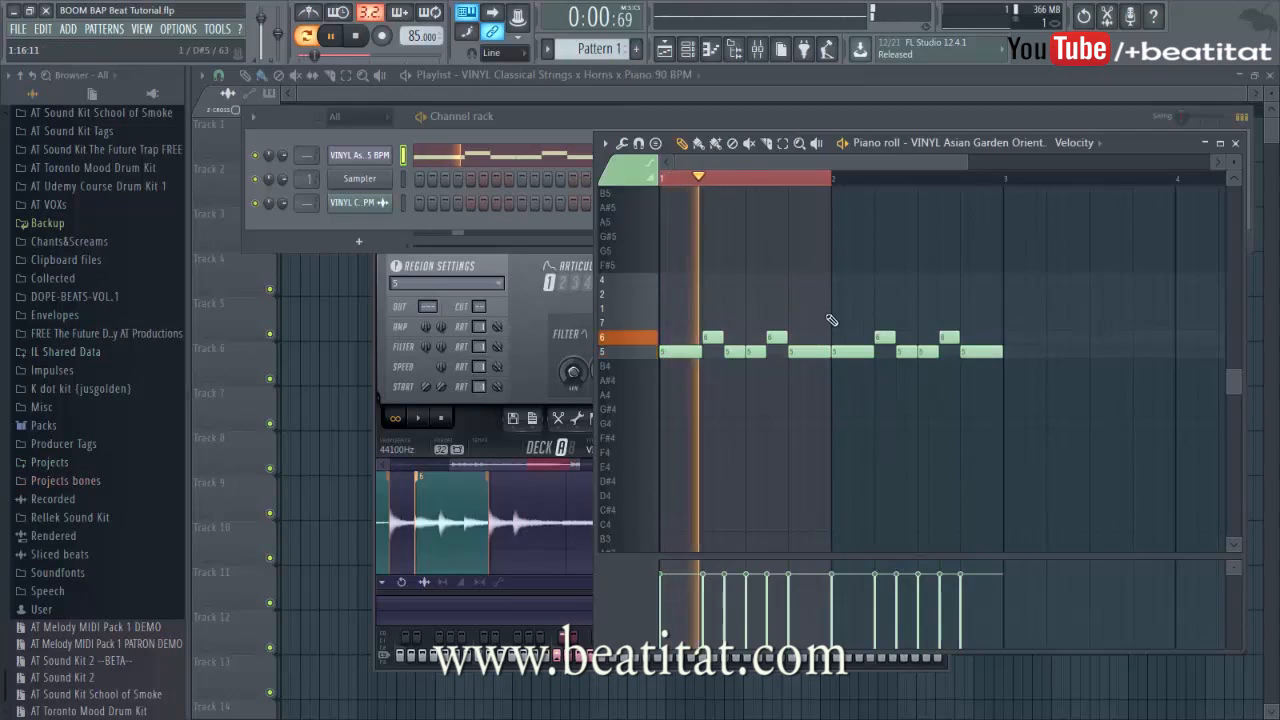
key(F7)
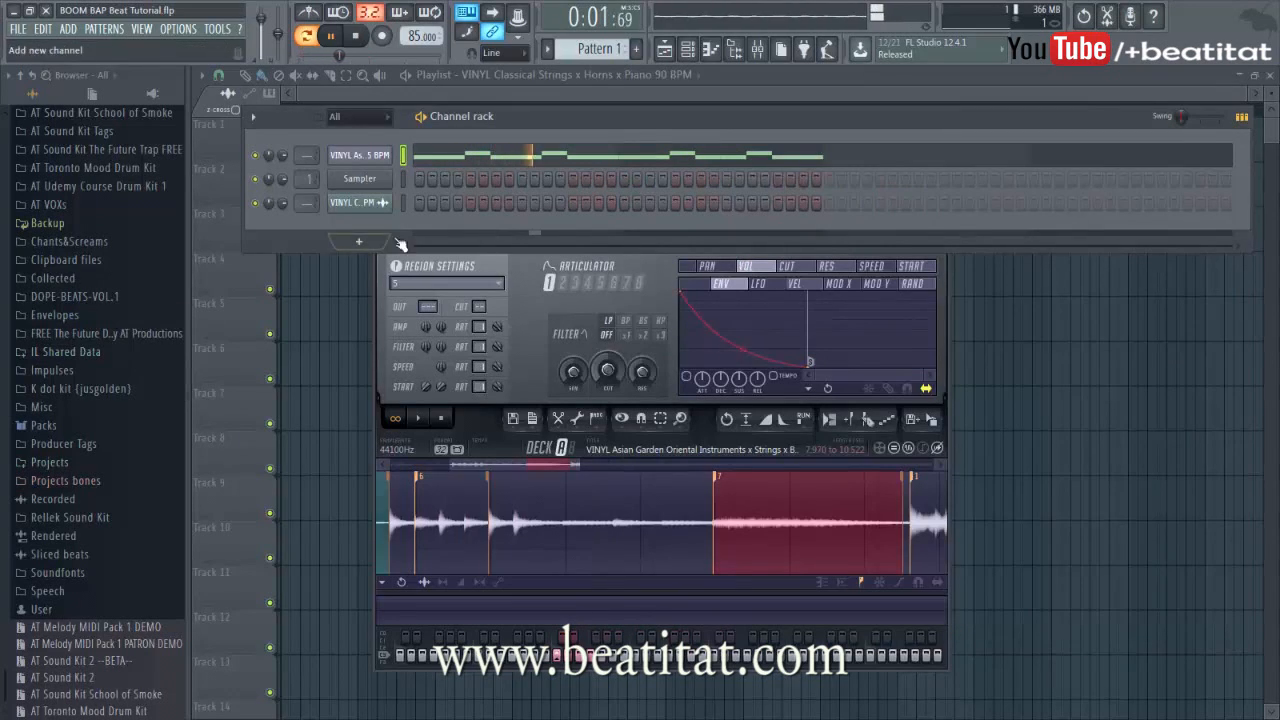
click(940, 282)
click(940, 121)
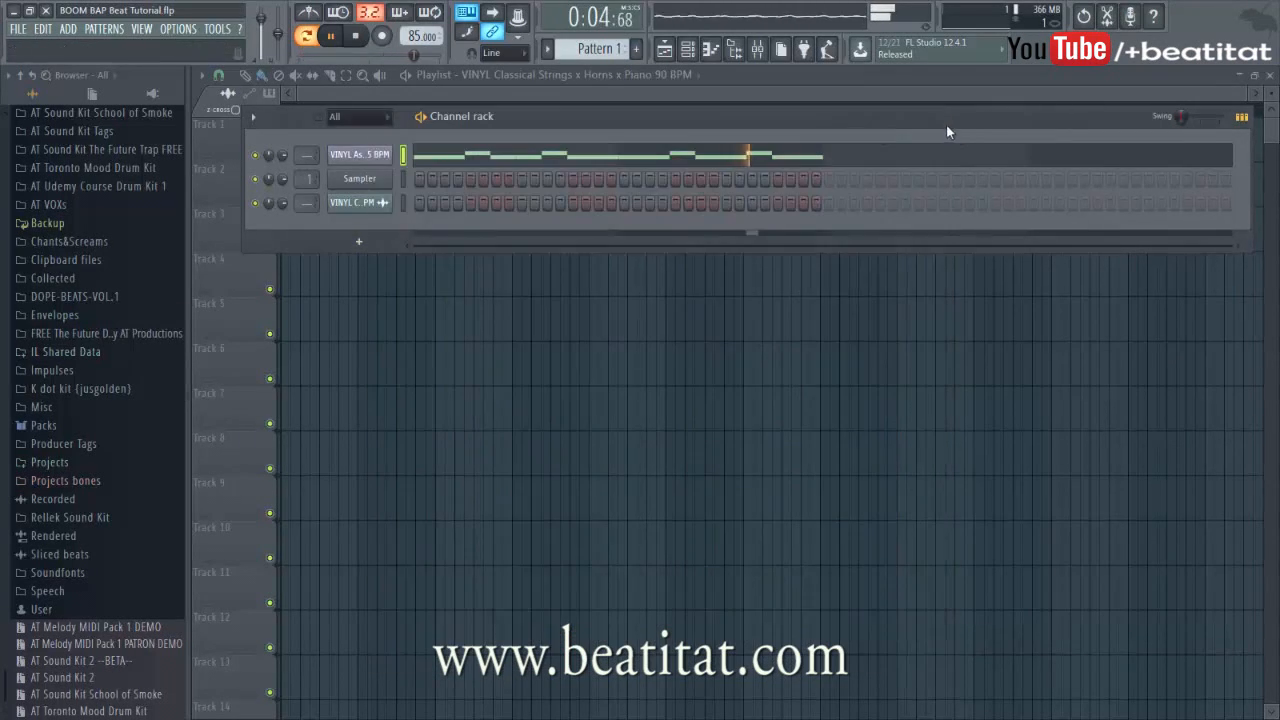
key(space)
Add the Kck Classic OldSchool sample from AT Sound Kit 2's Kicks folder as a new channel.
scroll(103, 337, down, 10)
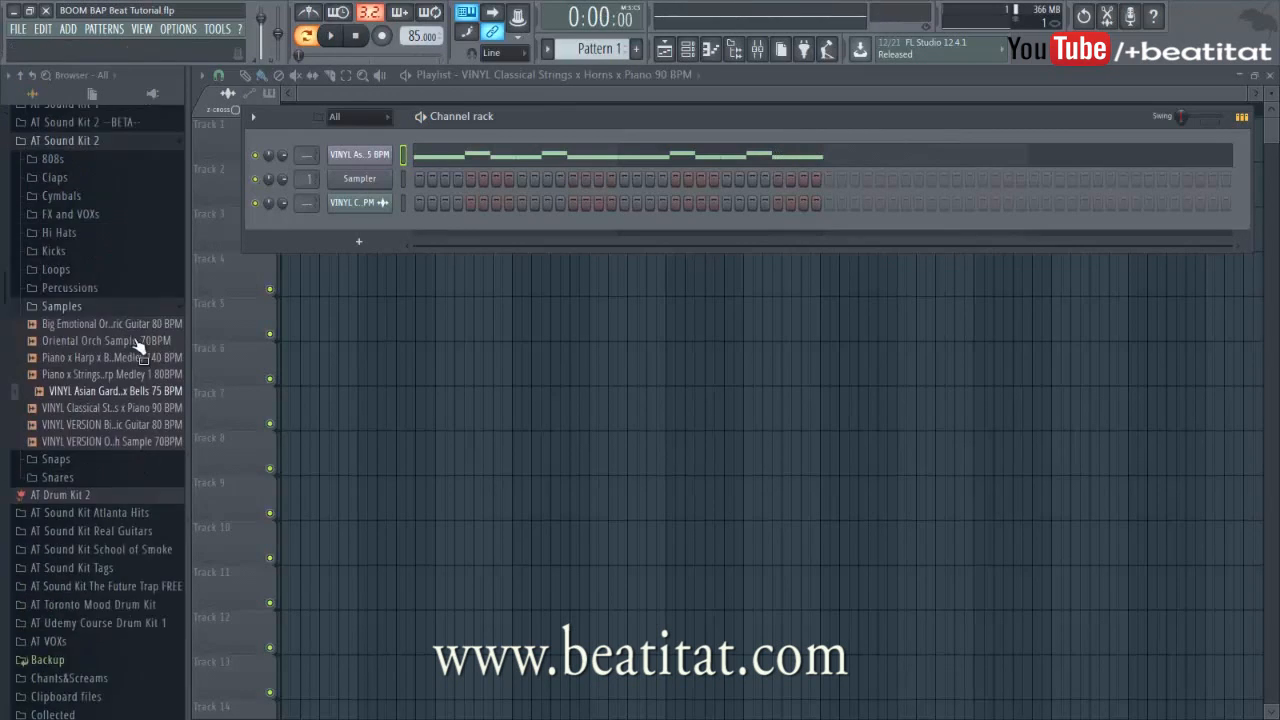
scroll(101, 410, up, 4)
click(60, 474)
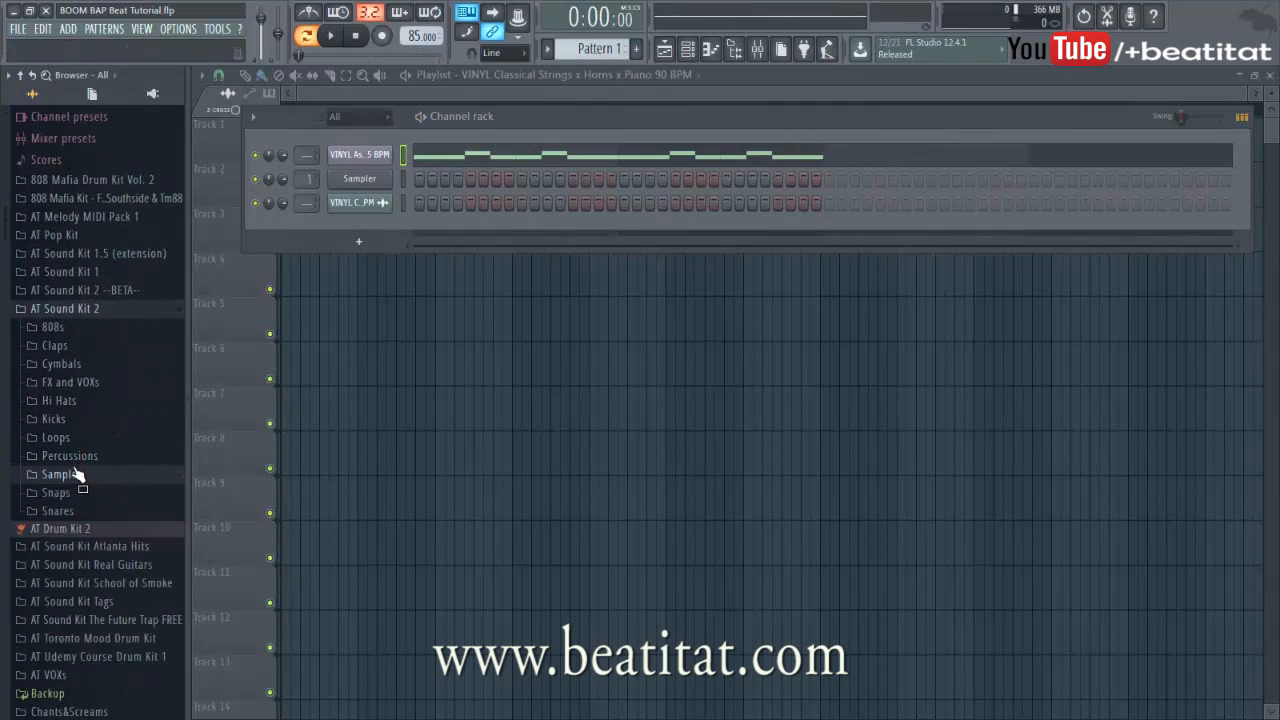
click(98, 421)
click(114, 455)
drag(120, 470, 345, 228)
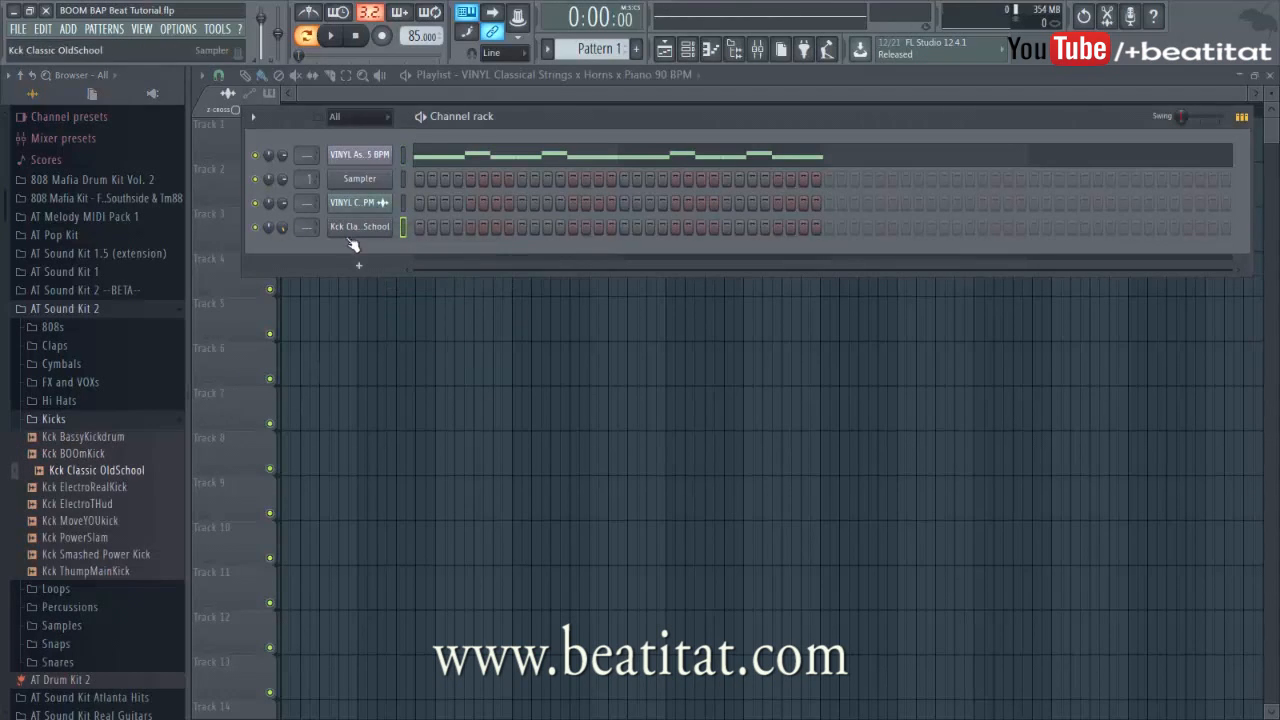
Enter Kck Classic OldSchool hits on steps 1, 3, 17 and 18 while playing the pattern.
click(419, 227)
key(space)
click(494, 228)
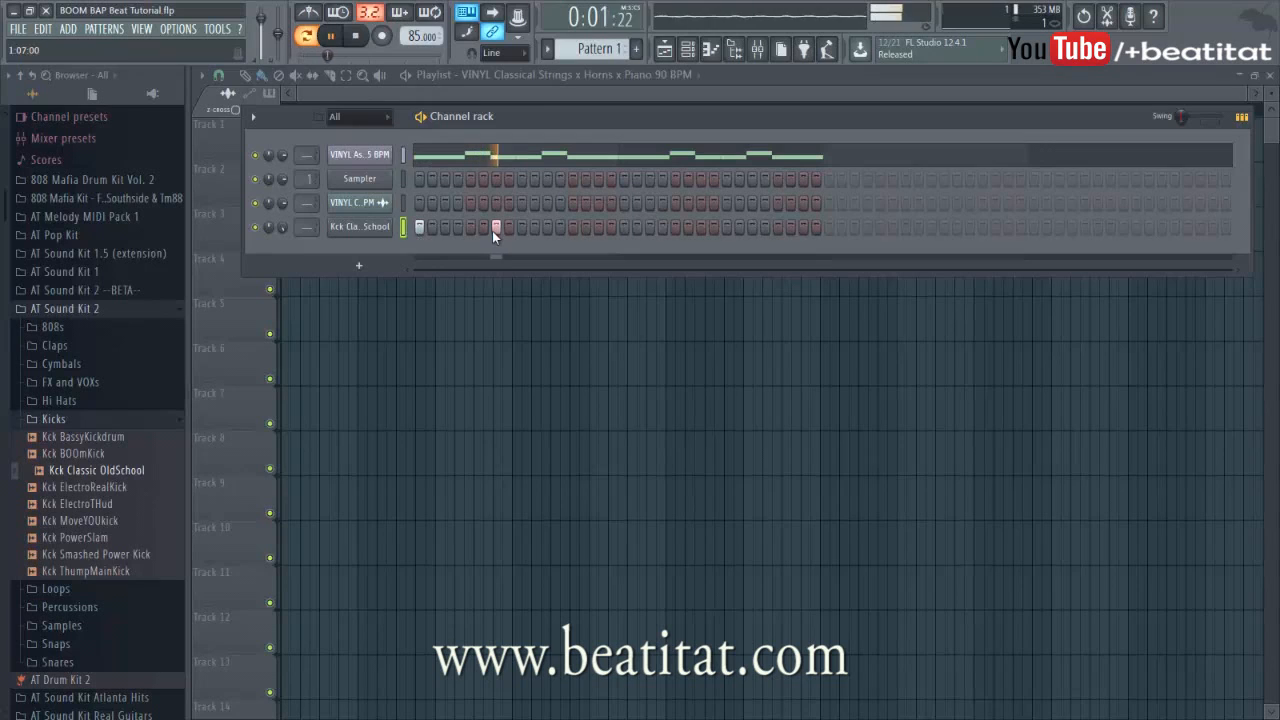
key(space)
click(444, 228)
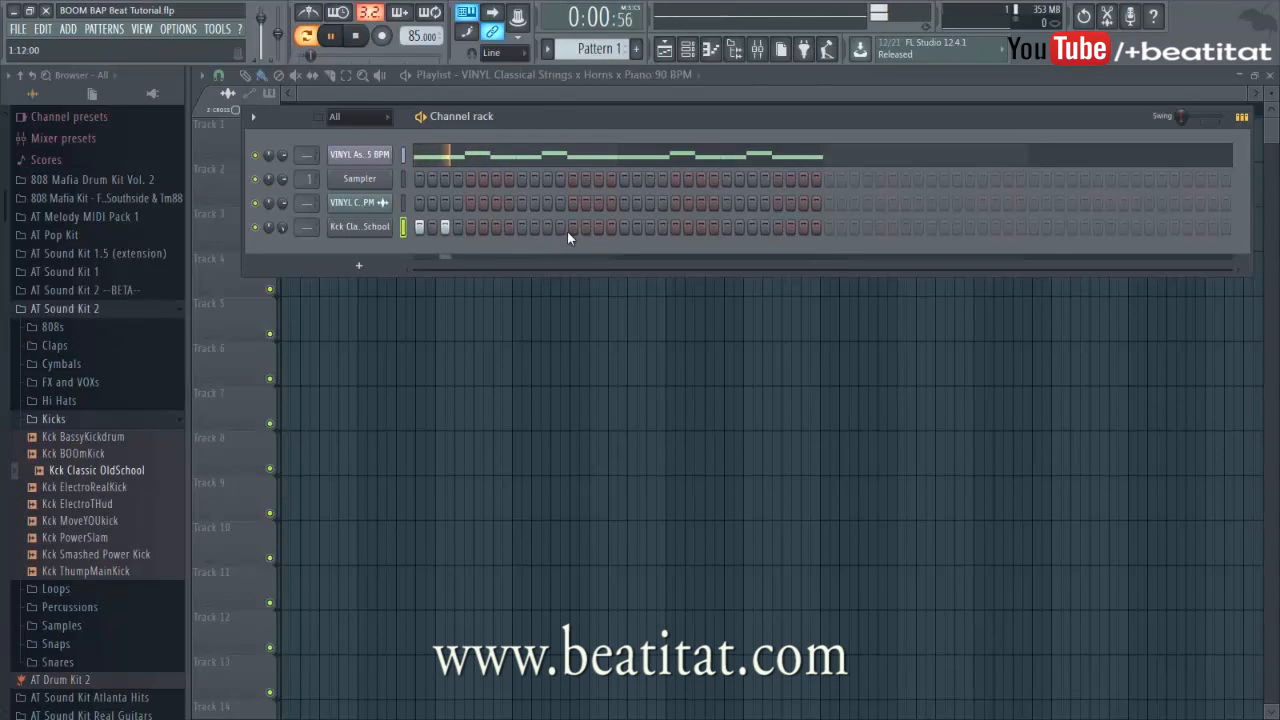
click(637, 228)
click(624, 228)
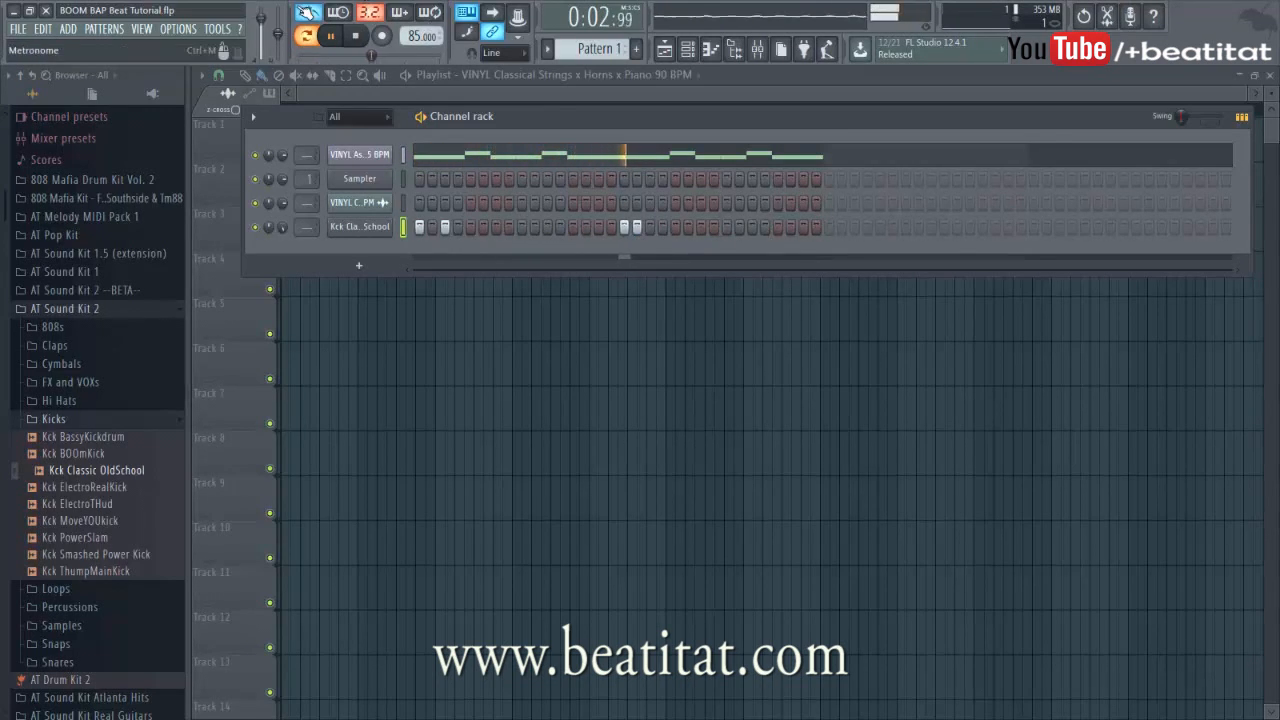
Turn on the metronome and add kick hits on steps 27 and 32.
click(327, 34)
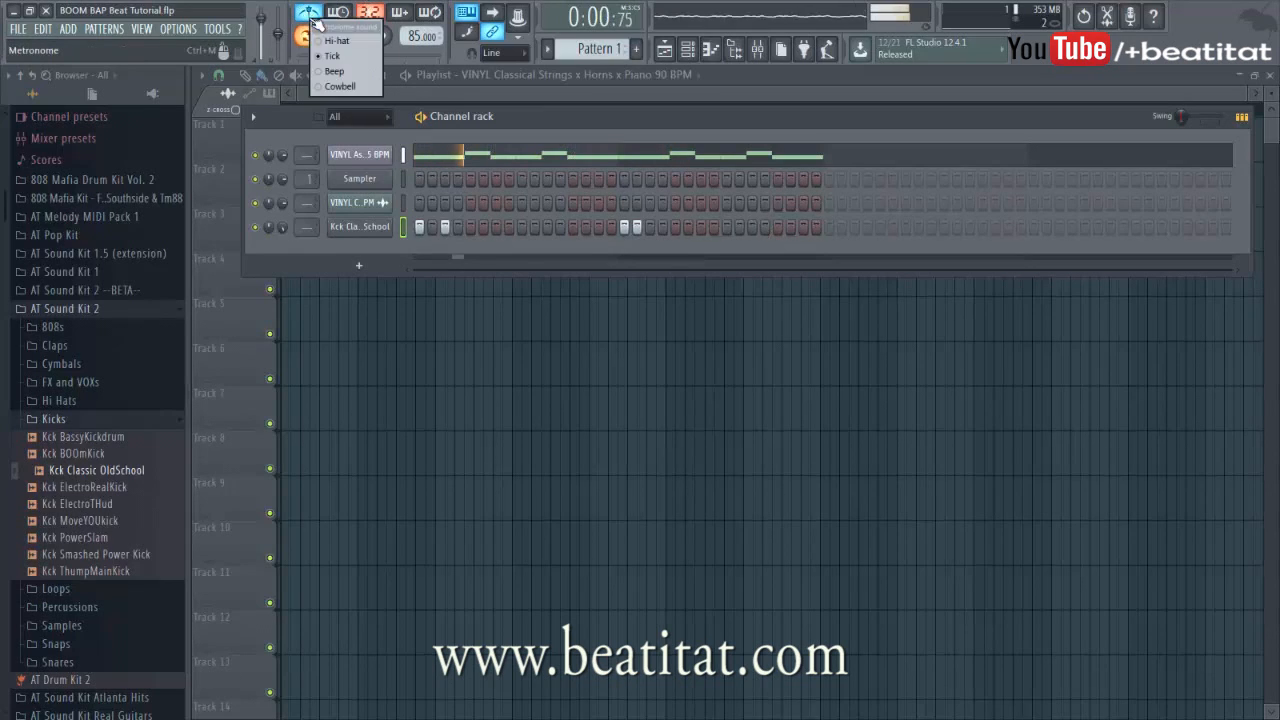
click(368, 43)
key(space)
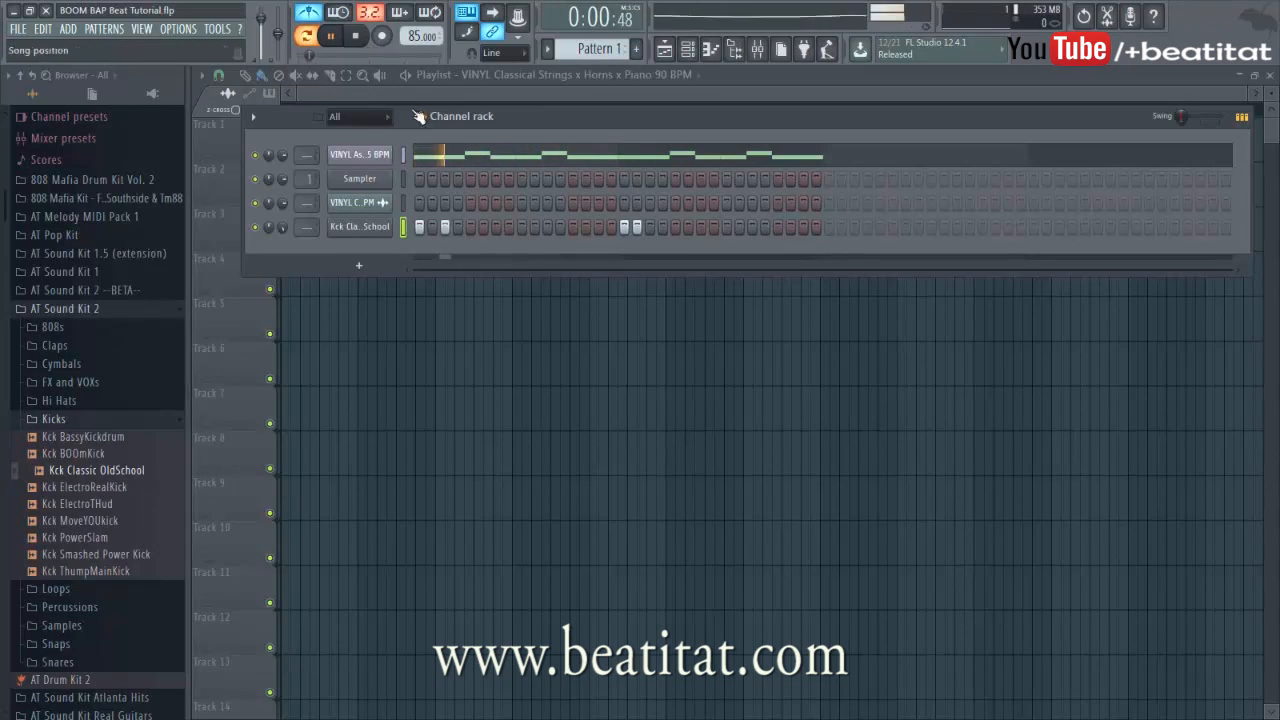
click(548, 228)
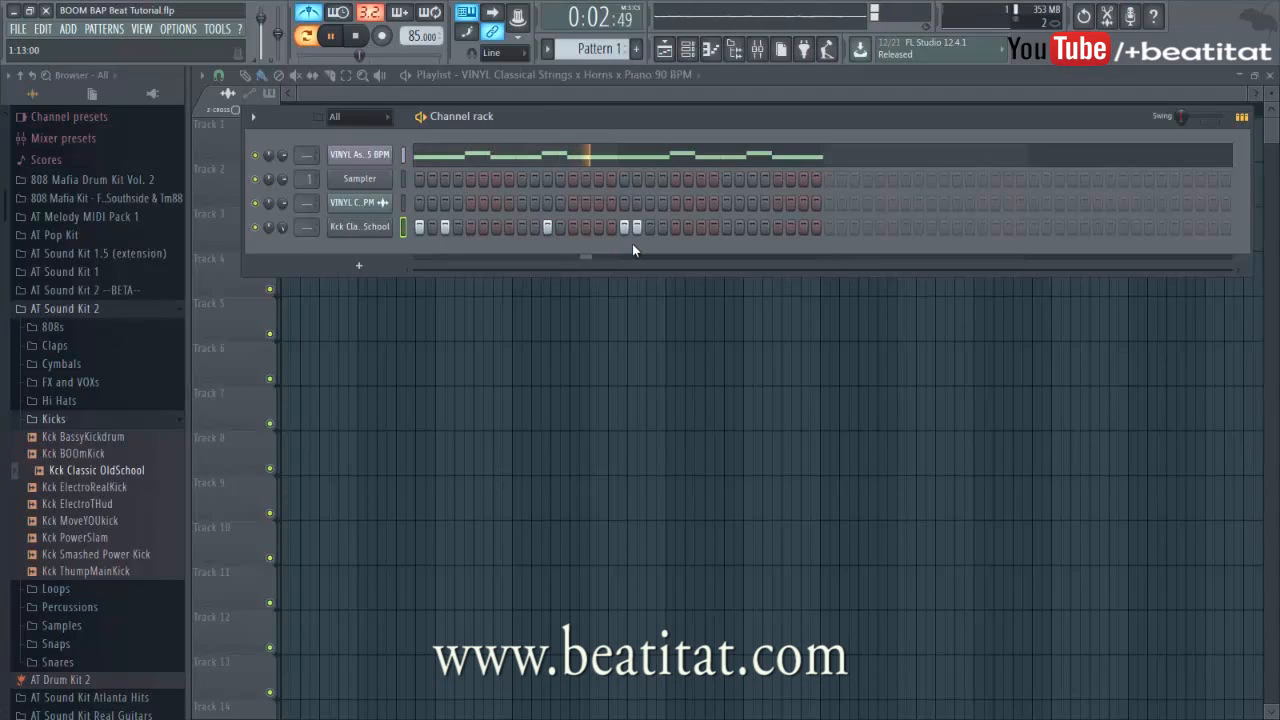
right_click(548, 229)
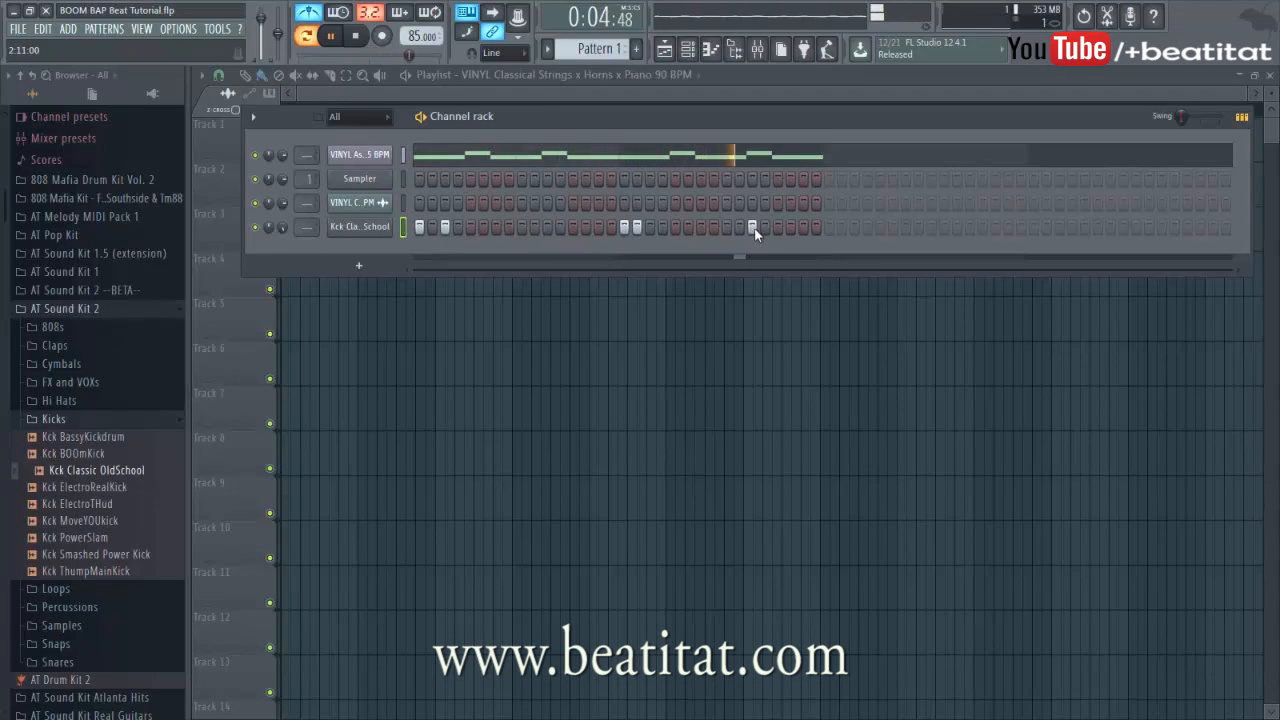
click(815, 228)
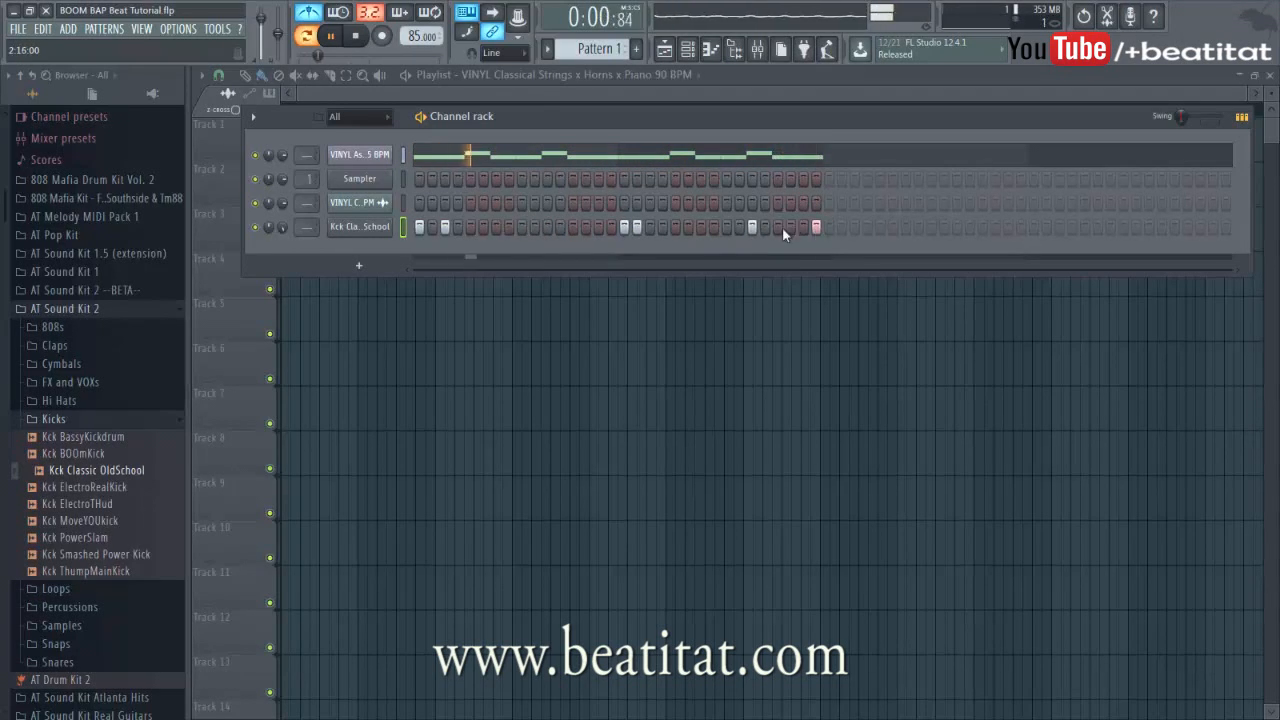
Audition the samples in AT Sound Kit 2's Snares folder and add Snr RealHollow Snap as a new channel.
click(153, 418)
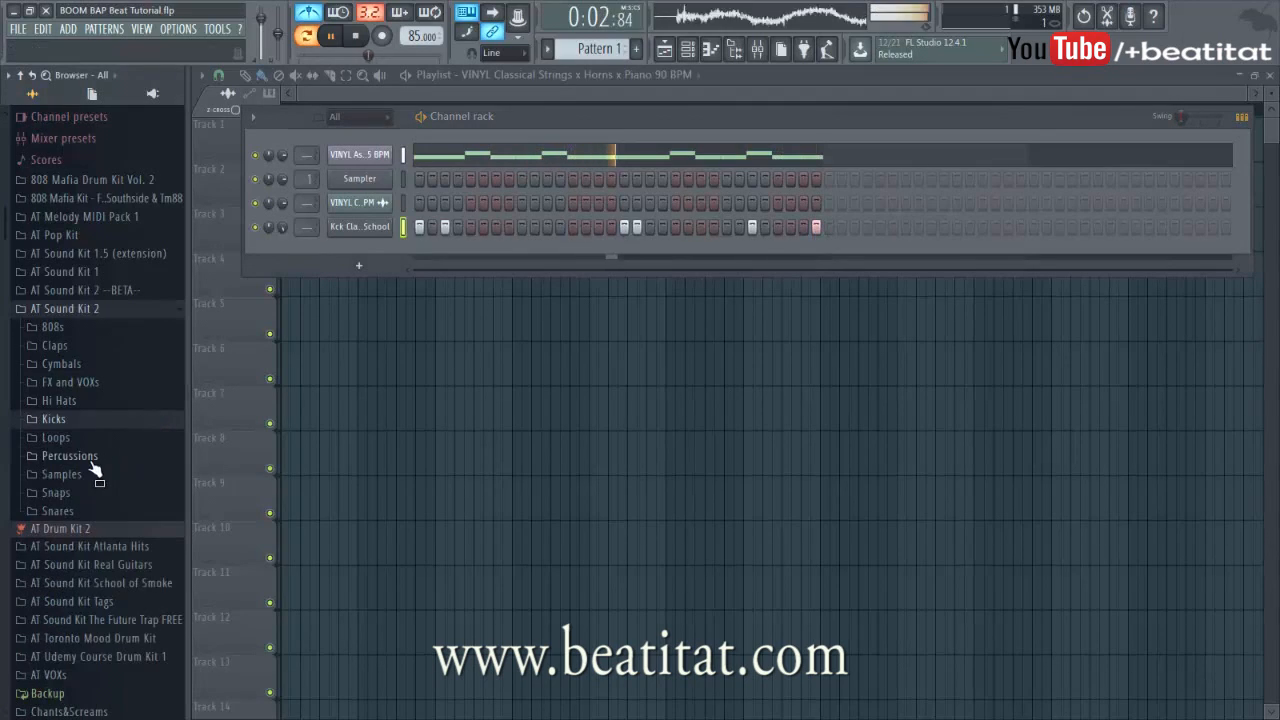
click(90, 512)
click(100, 577)
click(100, 610)
click(112, 627)
click(140, 593)
click(143, 560)
click(145, 543)
click(150, 527)
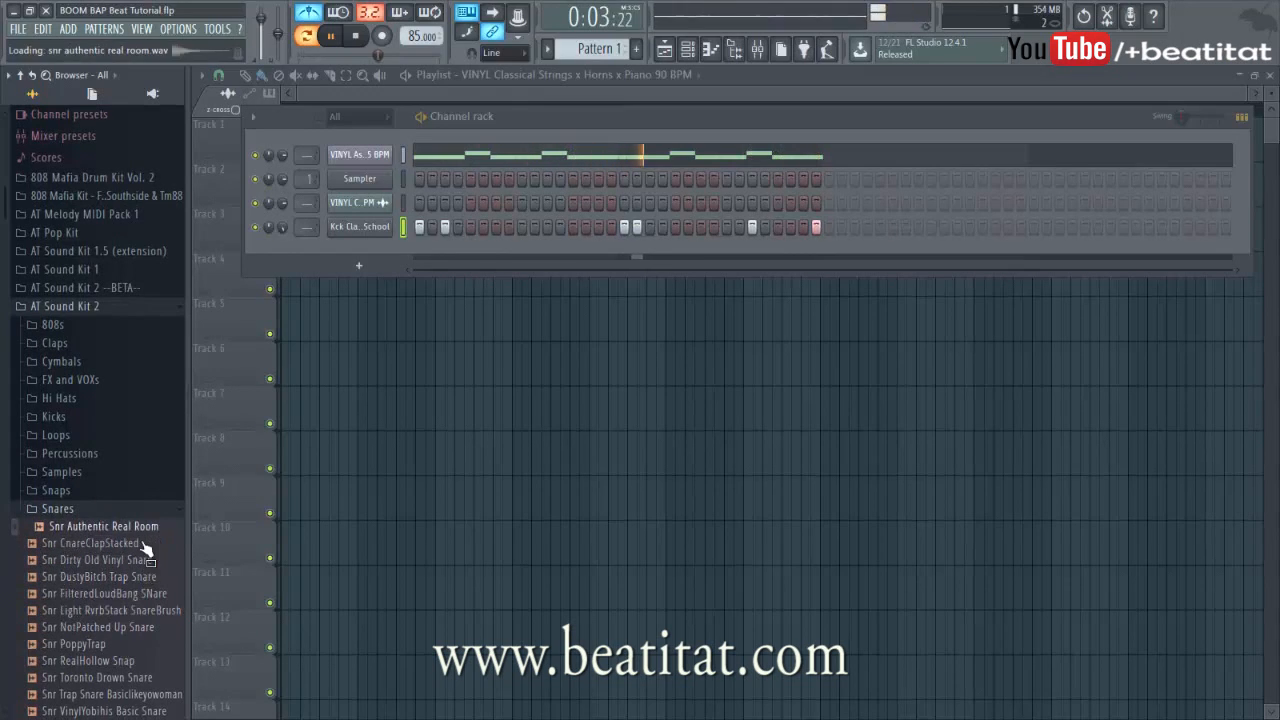
click(105, 677)
drag(100, 661, 399, 251)
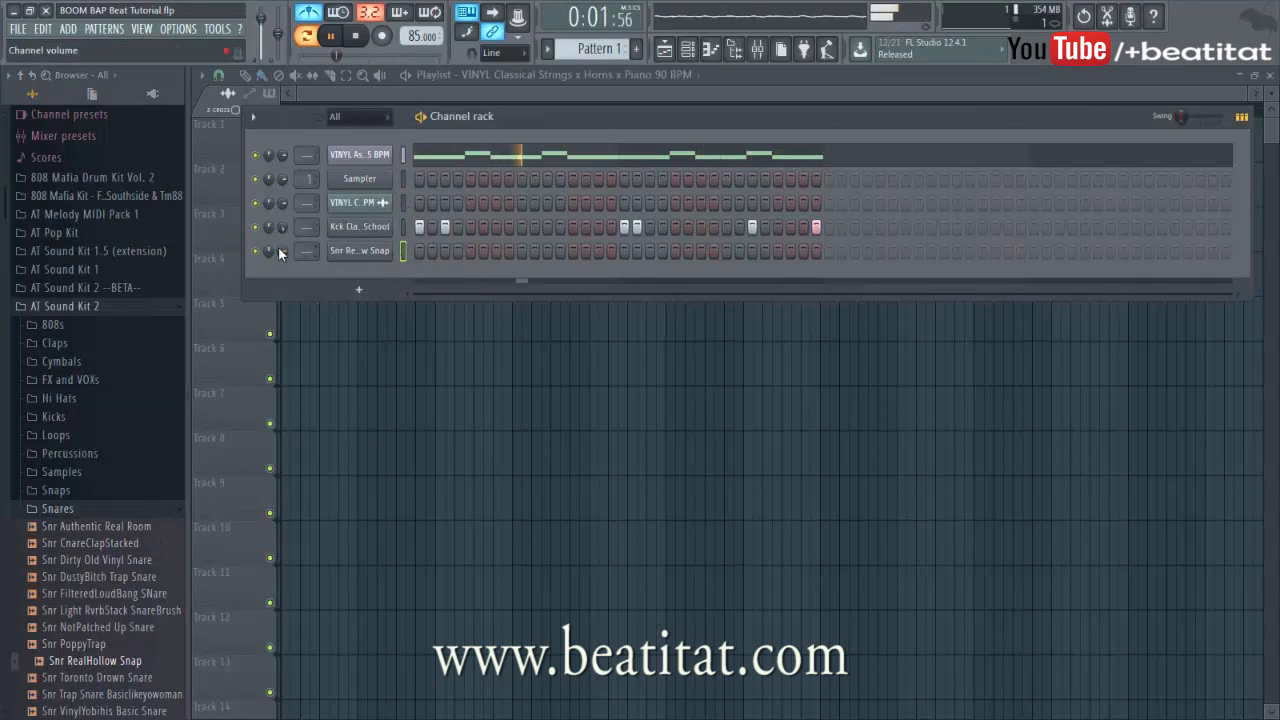
Enter Snr RealHollow Snap hits on steps 5, 13, 21 and 29.
click(467, 250)
click(572, 251)
click(675, 250)
click(773, 253)
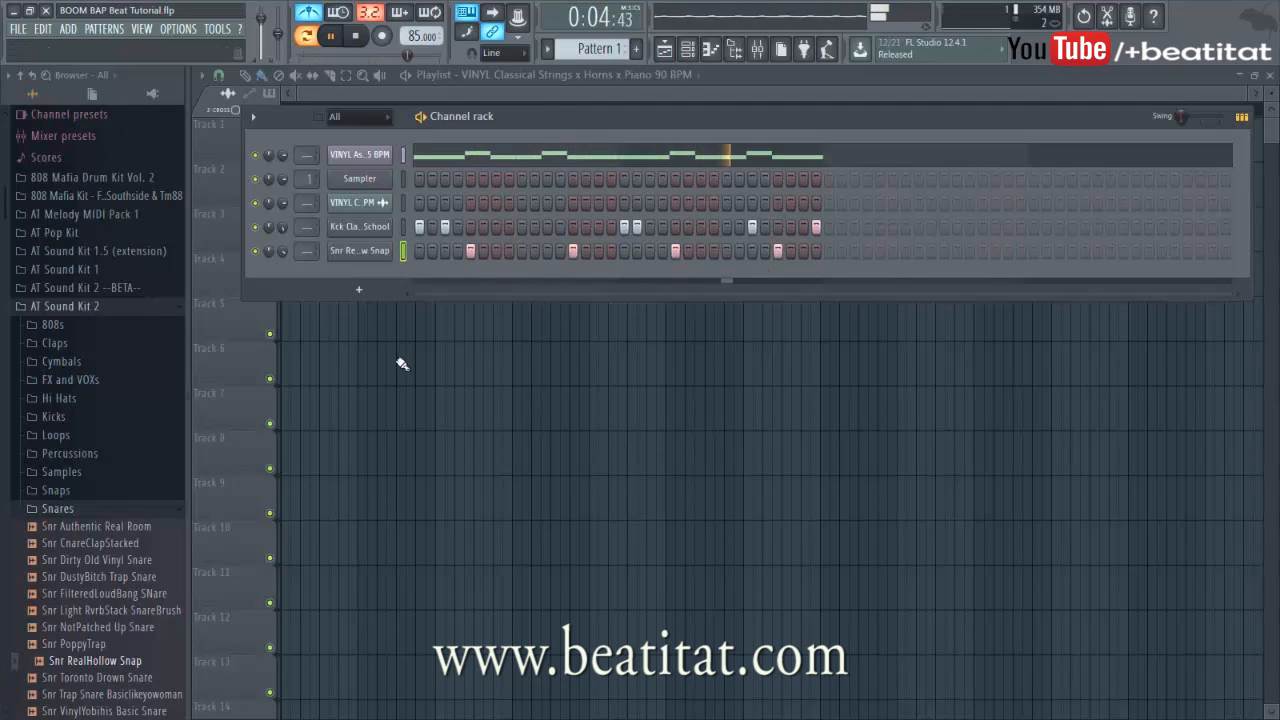
Audition more snares and add Snr FilteredLoudBang SNare as a second snare channel.
click(88, 645)
click(95, 627)
click(100, 593)
click(105, 577)
drag(108, 591, 420, 269)
Layer the Snr FilteredLoudBang SNare channel on the first snare with hits on steps 5, 13, 21 and 29.
click(470, 275)
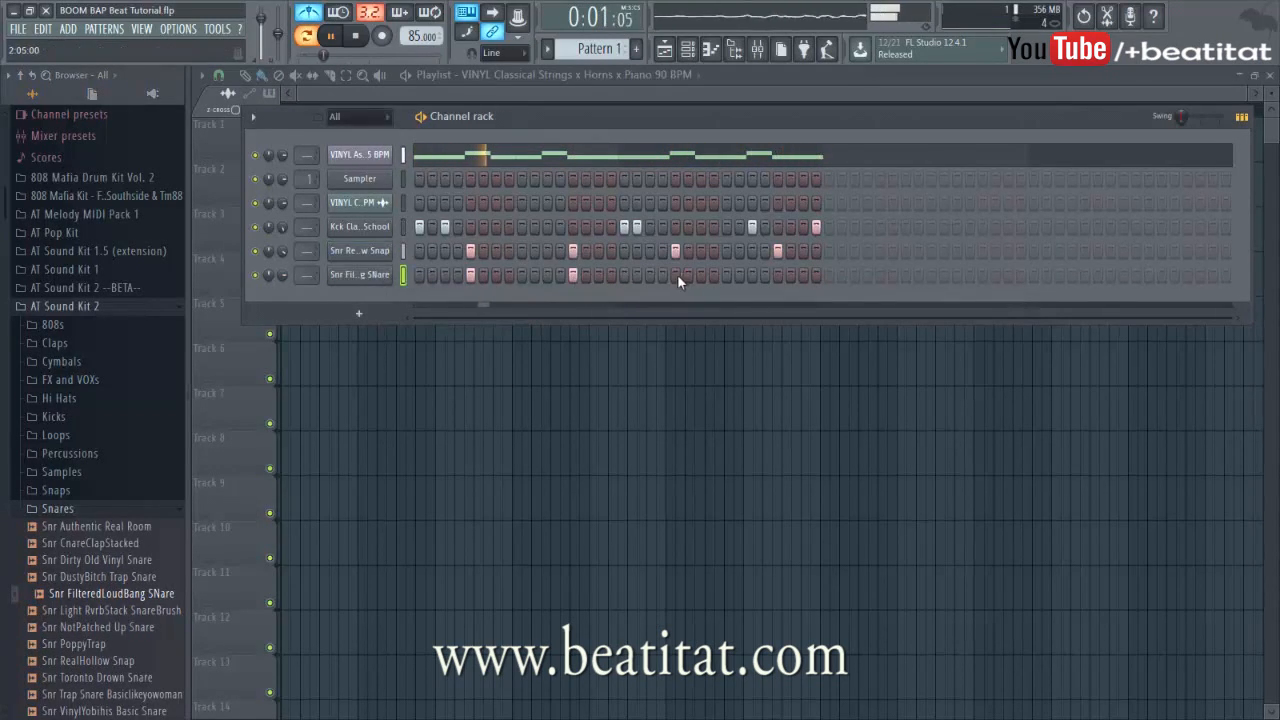
right_click(790, 275)
click(777, 275)
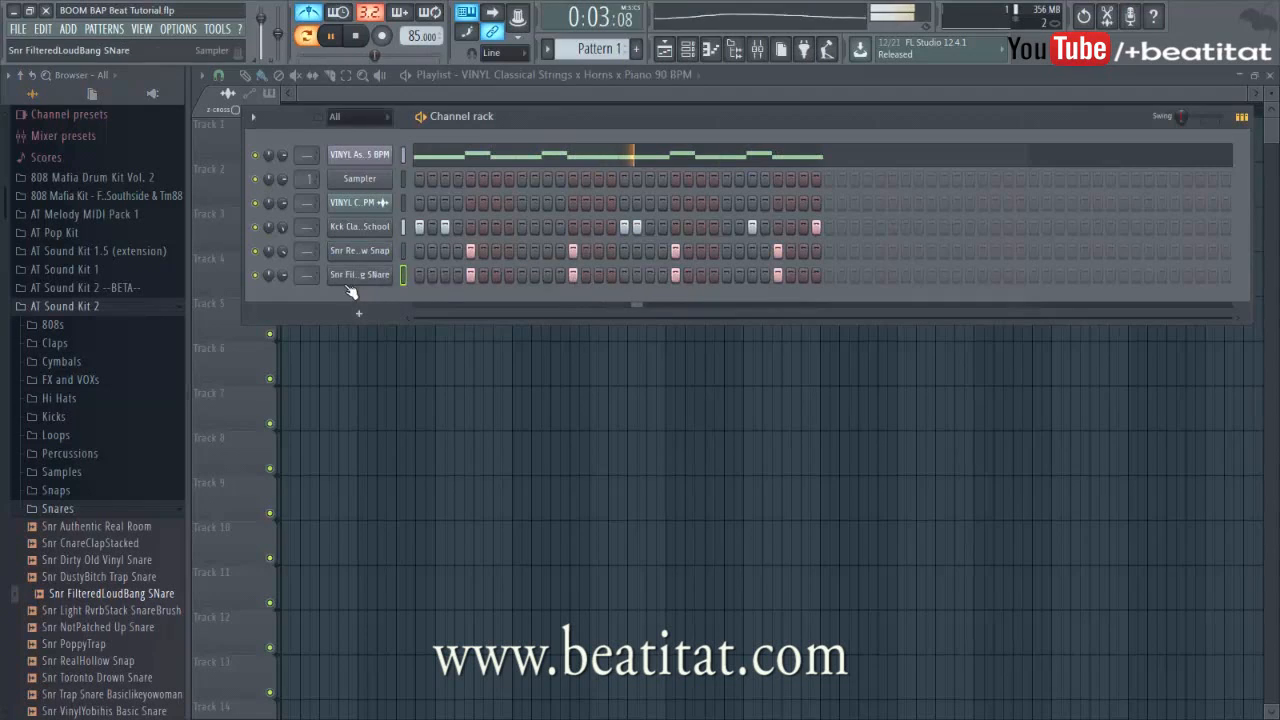
Replace the second snare channel's sample with Snr Authentic Real Room and play the pattern.
click(127, 530)
key(space)
drag(130, 540, 360, 274)
key(space)
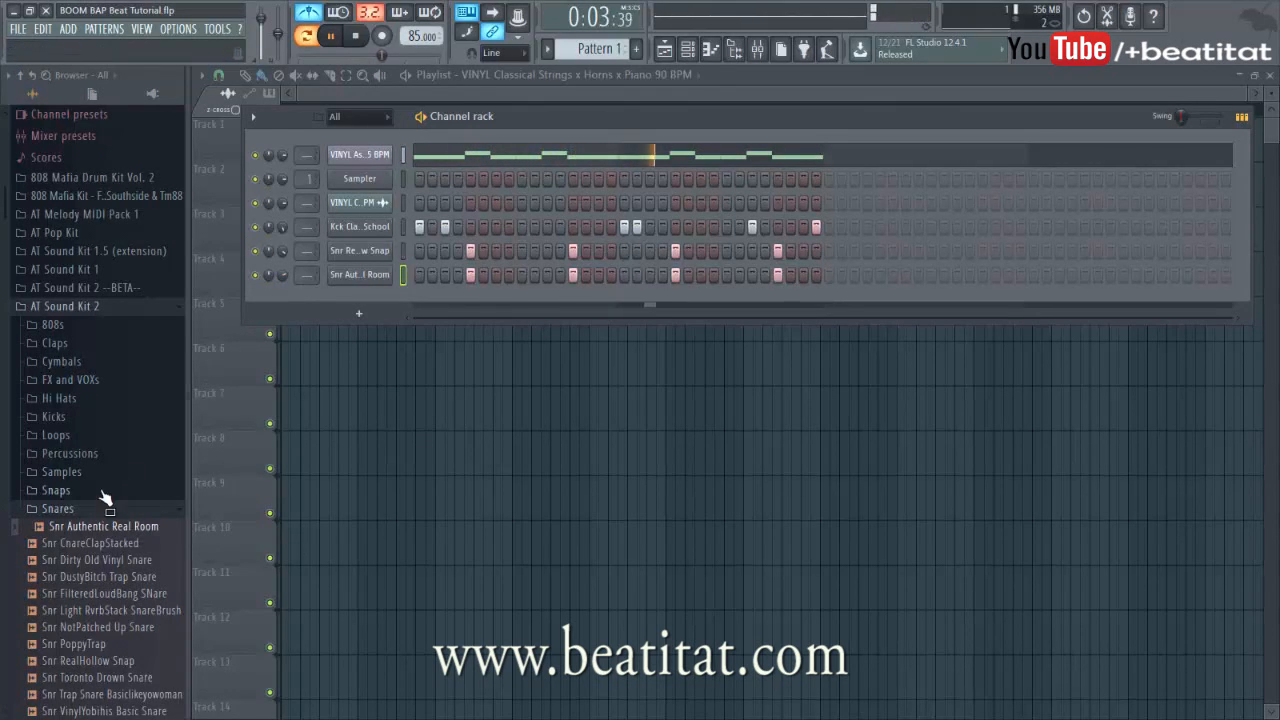
Add the Hat HiHat Main sample from the Hi Hats folder as a new channel and fill each 2 steps.
click(70, 508)
click(60, 400)
click(108, 449)
click(110, 434)
mouse_move(113, 445)
mouse_down()
mouse_move(363, 318)
mouse_move(369, 298)
mouse_move(804, 320)
mouse_up()
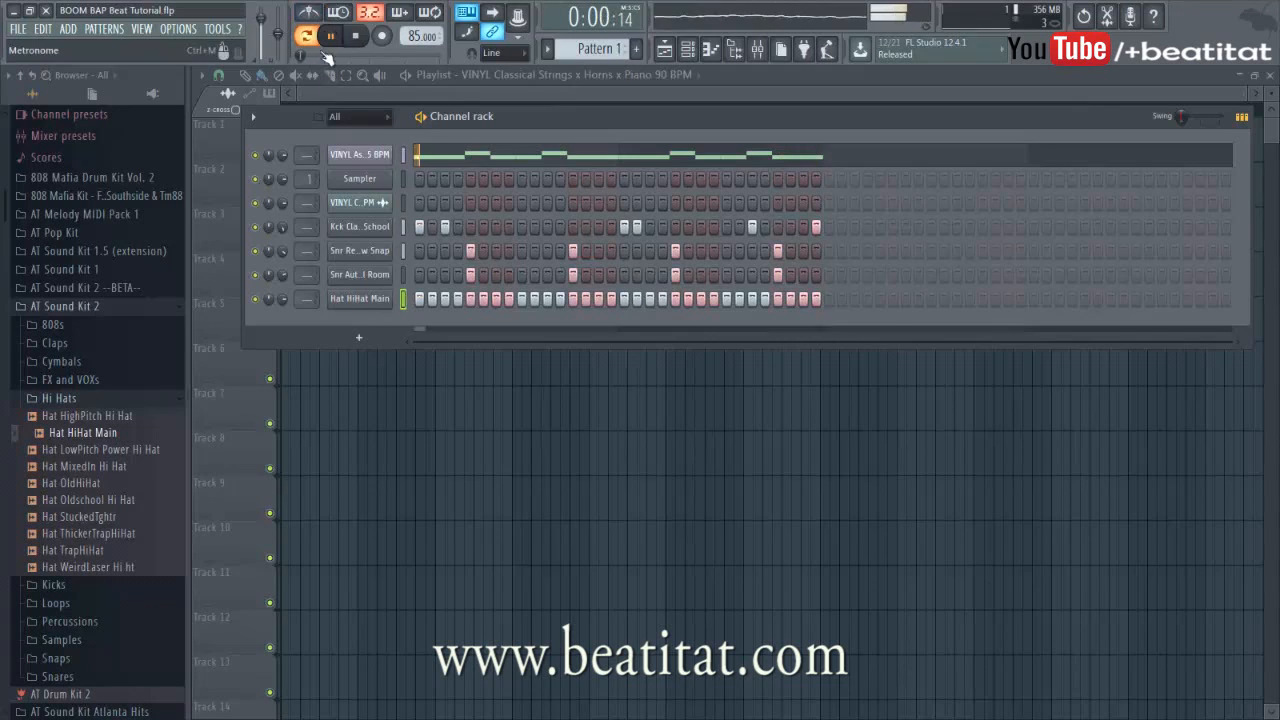
right_click(382, 300)
click(564, 350)
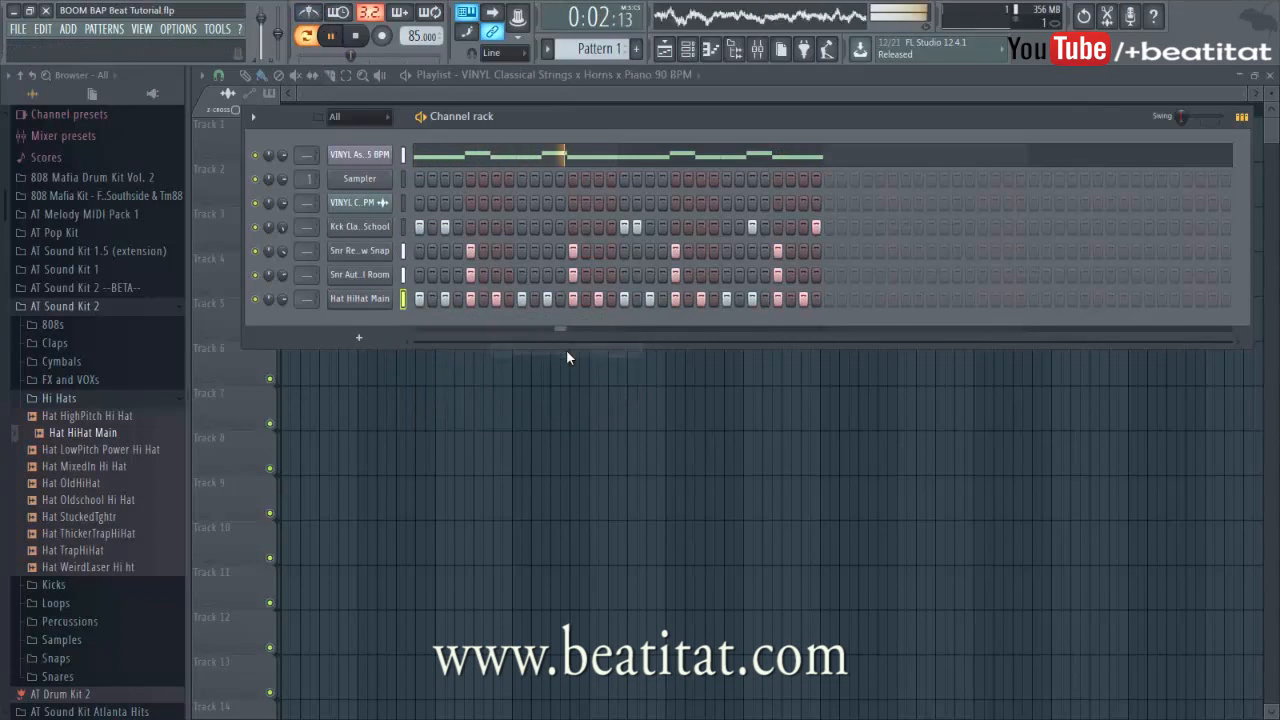
In the Hat HiHat Main piano roll, lower every second note's velocity to roughly half of the others and play the pattern.
right_click(399, 301)
click(427, 305)
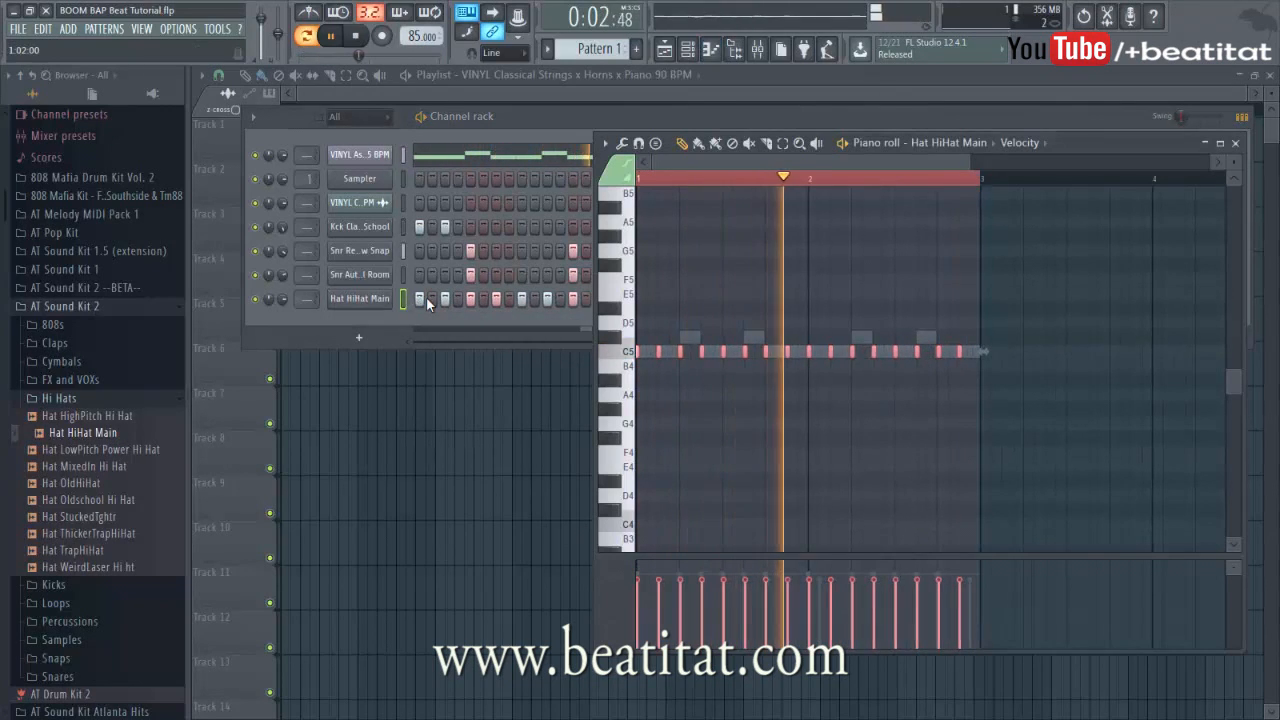
key(space)
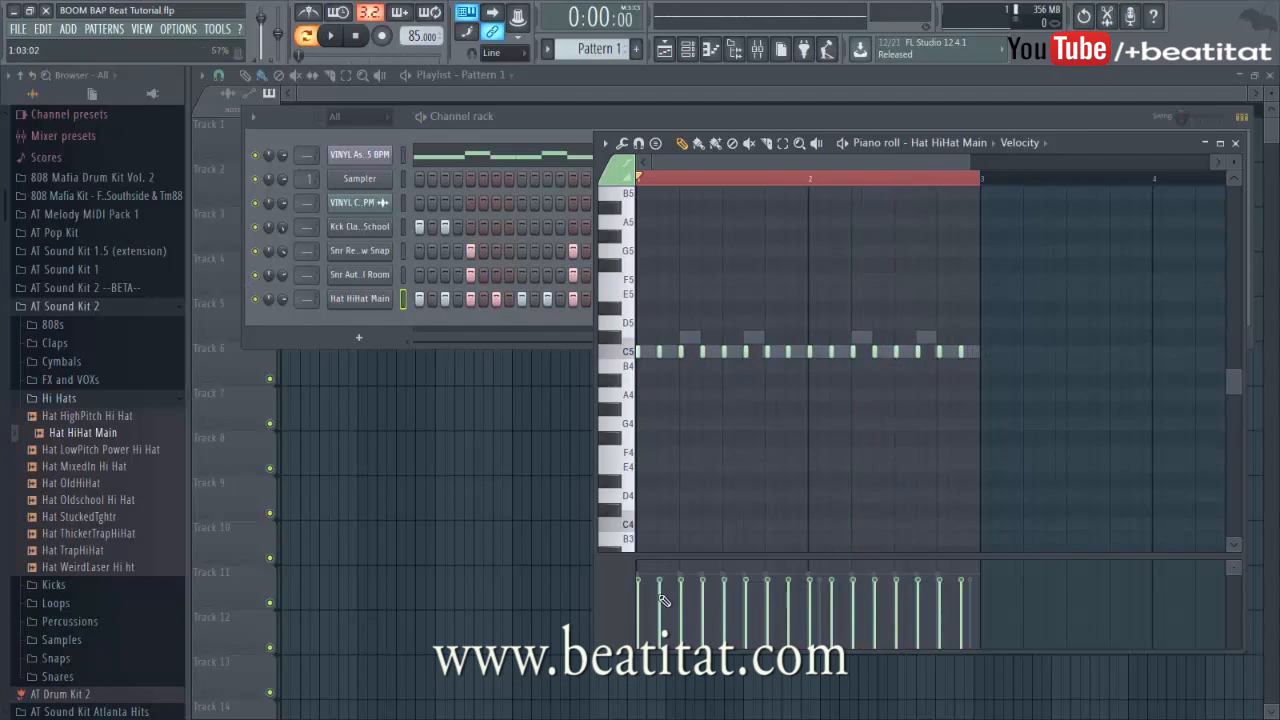
click(529, 311)
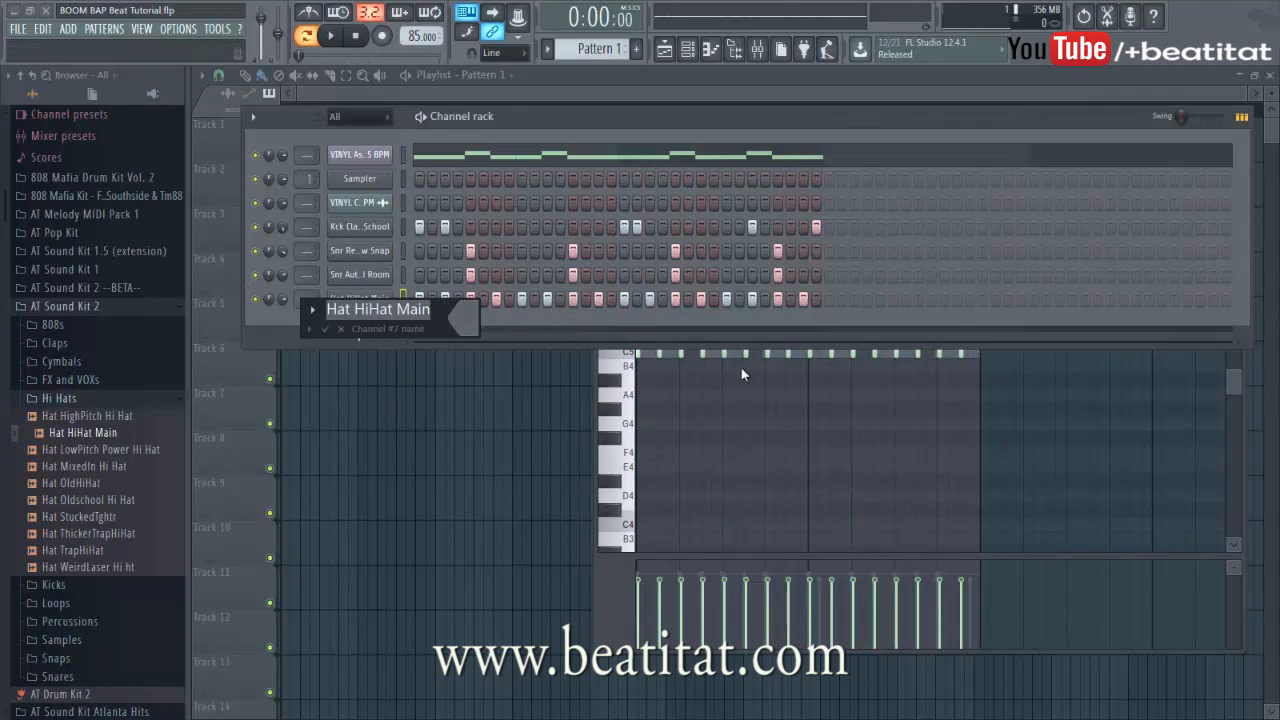
right_click(390, 292)
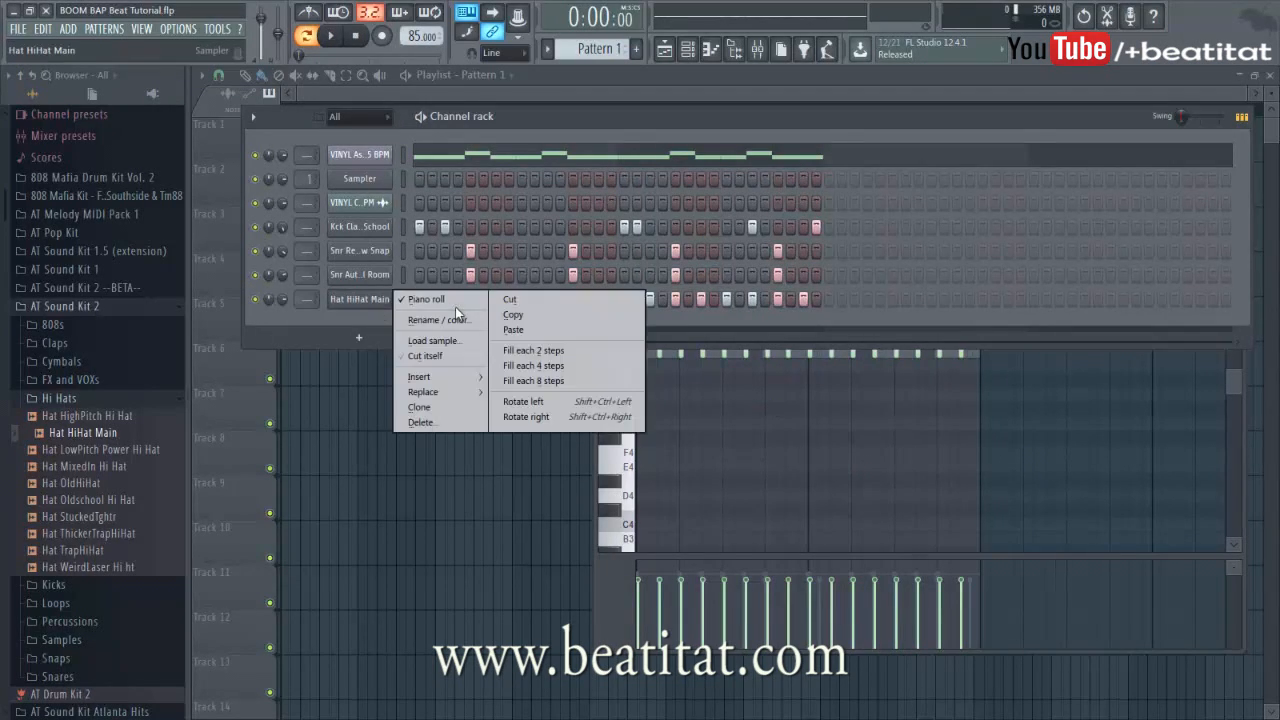
click(947, 450)
scroll(735, 402, down, 5)
scroll(700, 420, up, 3)
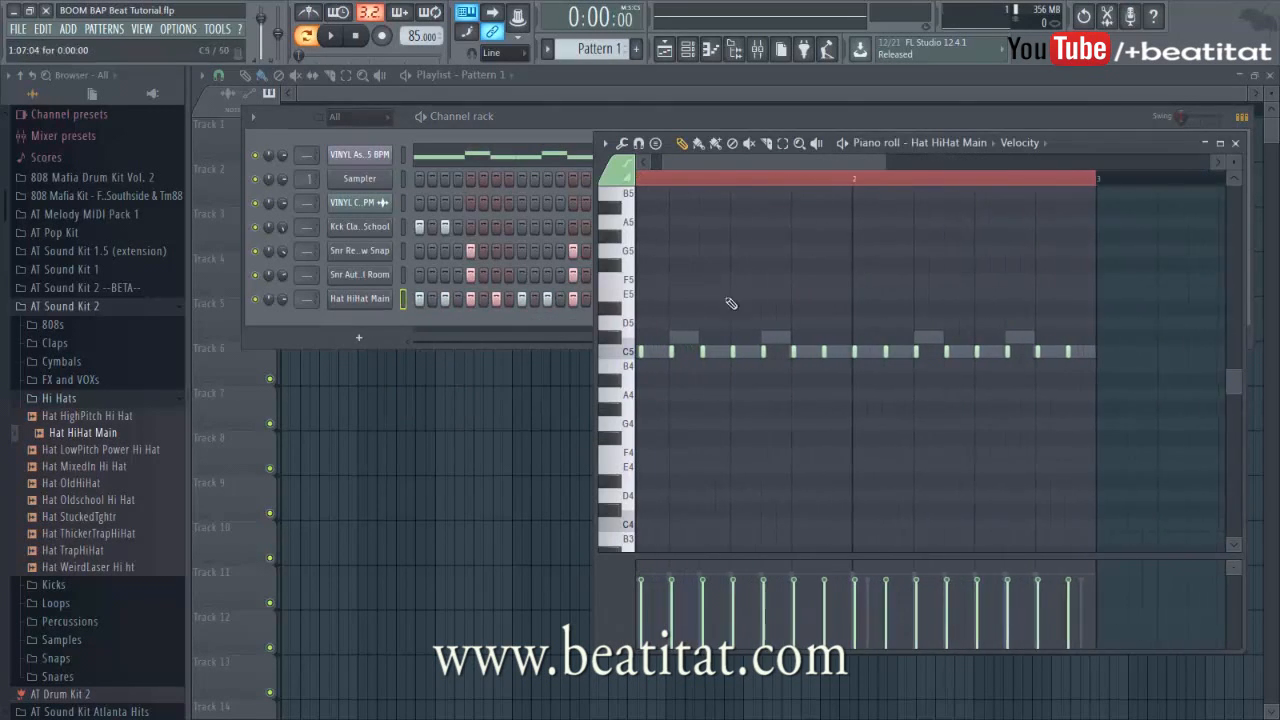
drag(725, 162, 662, 170)
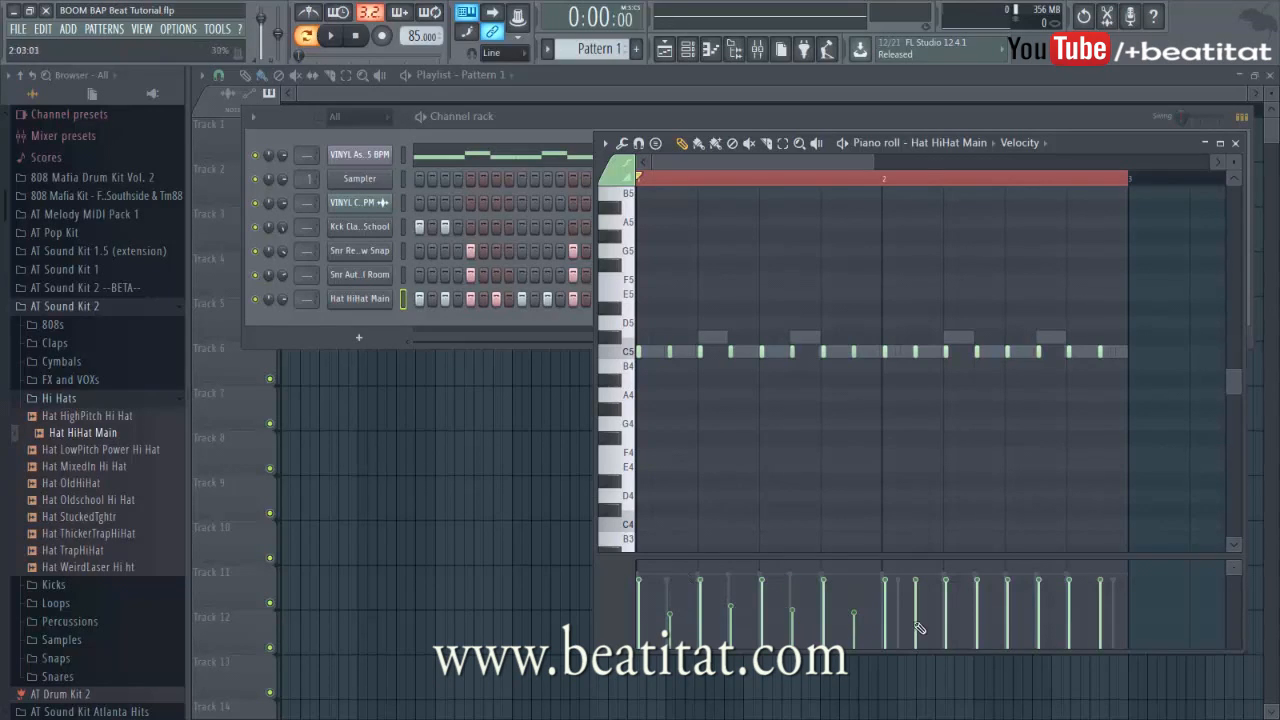
key(space)
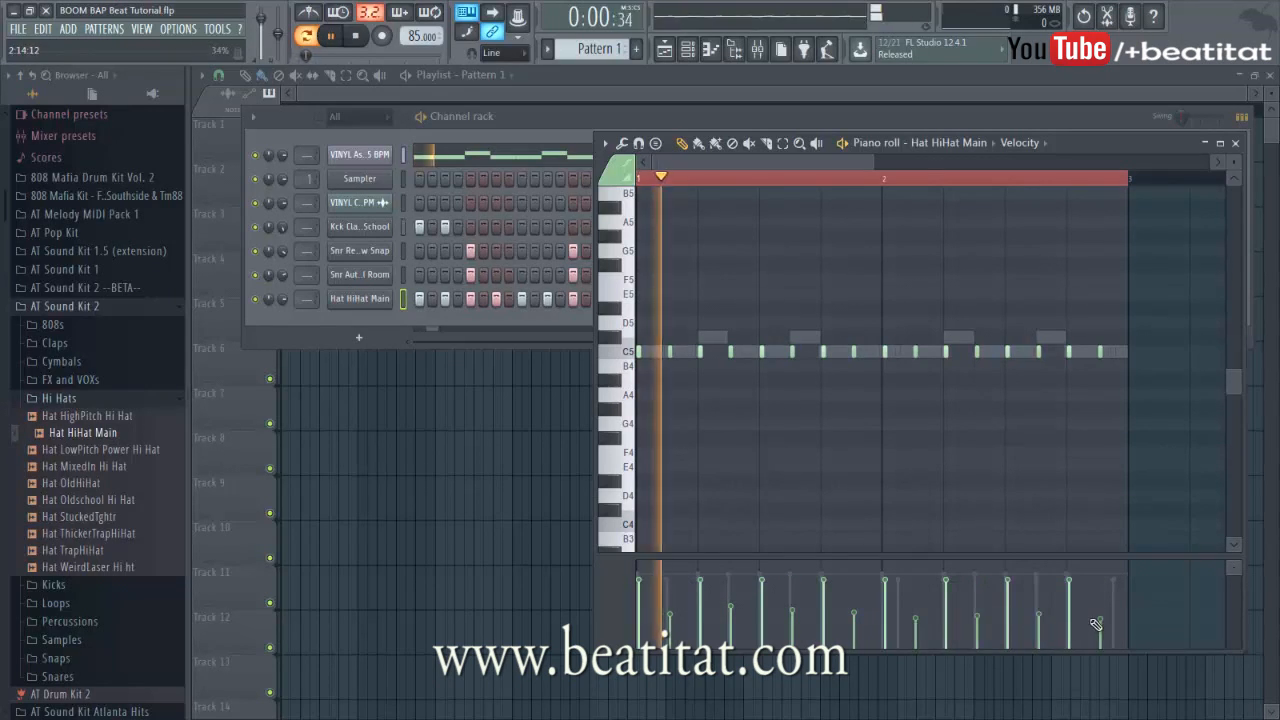
Replace the hi-hat channel's sample with Hat OldHiHat.
drag(70, 483, 388, 308)
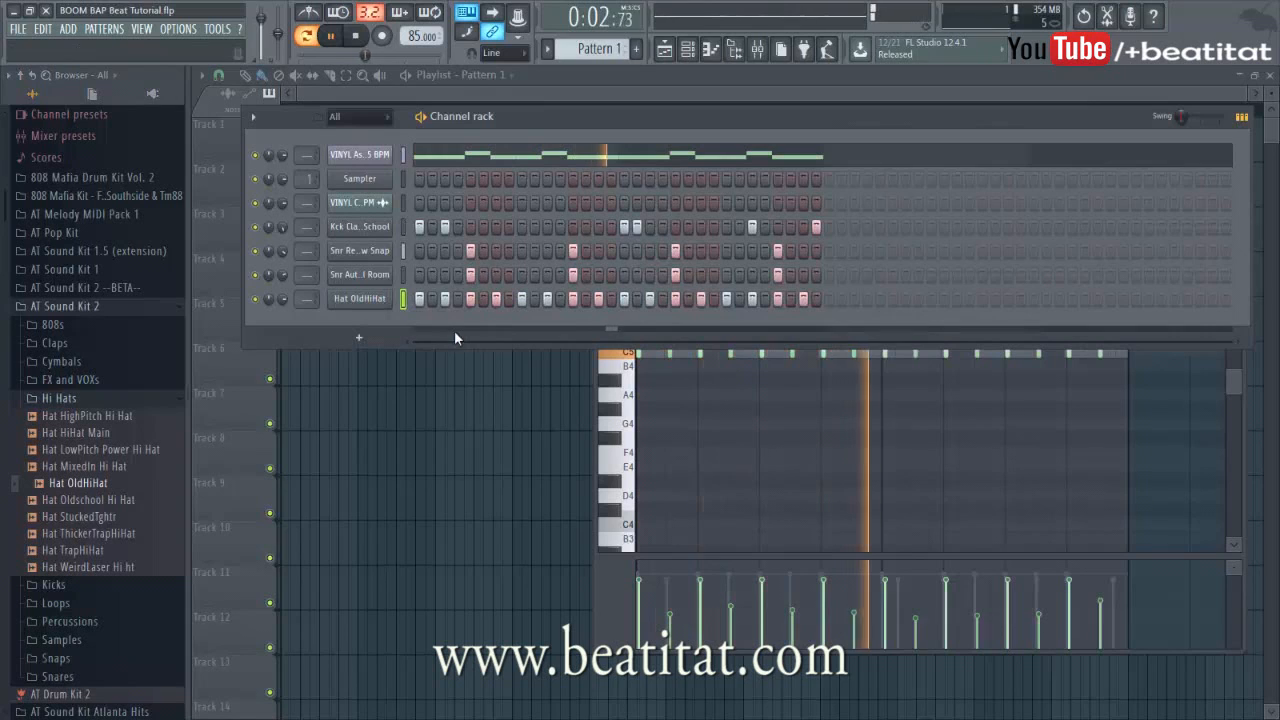
Switch from the Hi Hats folder to the Cymbals folder and audition several of its open hat and cymbal samples.
click(60, 398)
click(62, 361)
click(120, 467)
key(space)
click(123, 481)
click(131, 498)
click(134, 515)
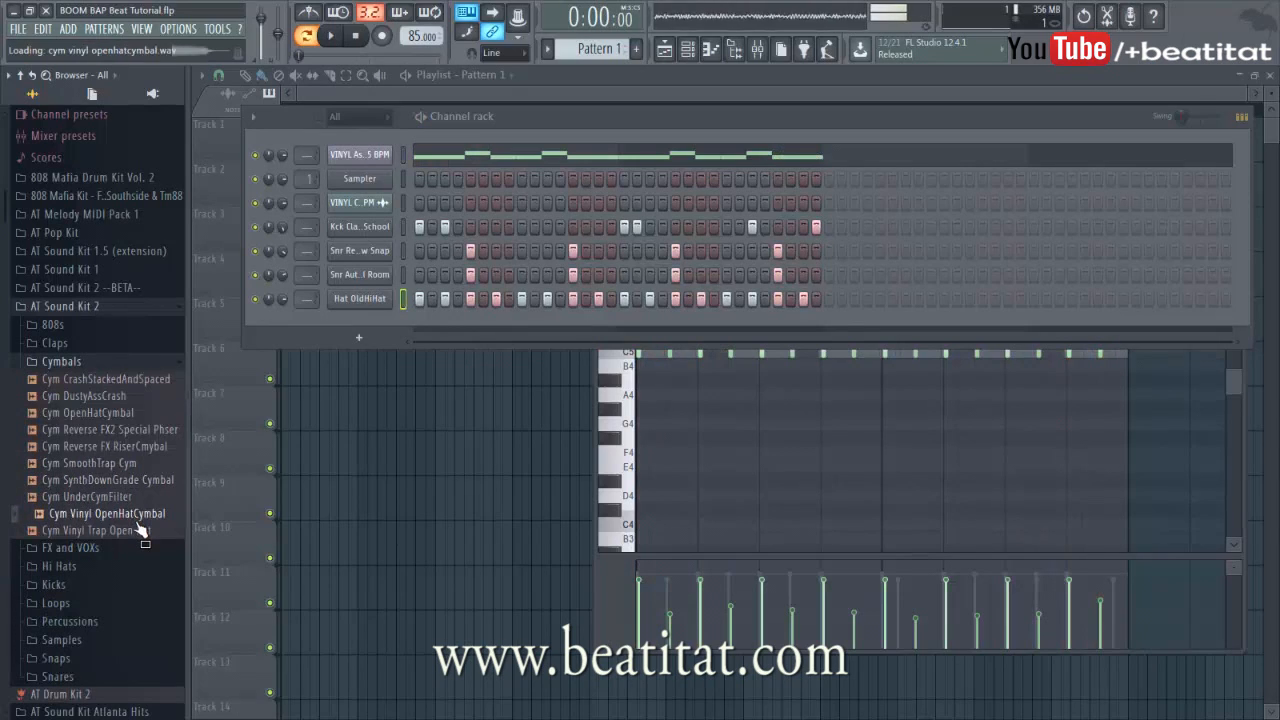
click(145, 531)
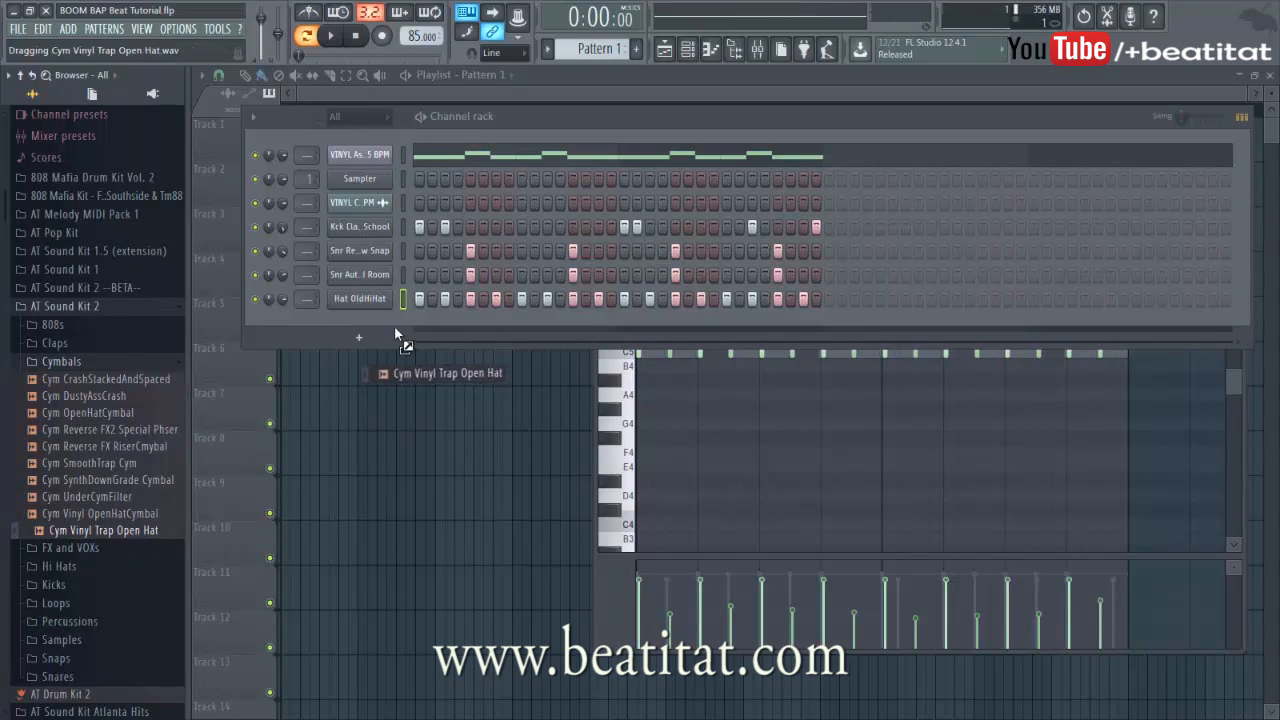
Add the Cym Vinyl OpenHatCymbal sample as a new channel and place a hit on step 31 during playback.
drag(86, 465, 107, 518)
click(107, 518)
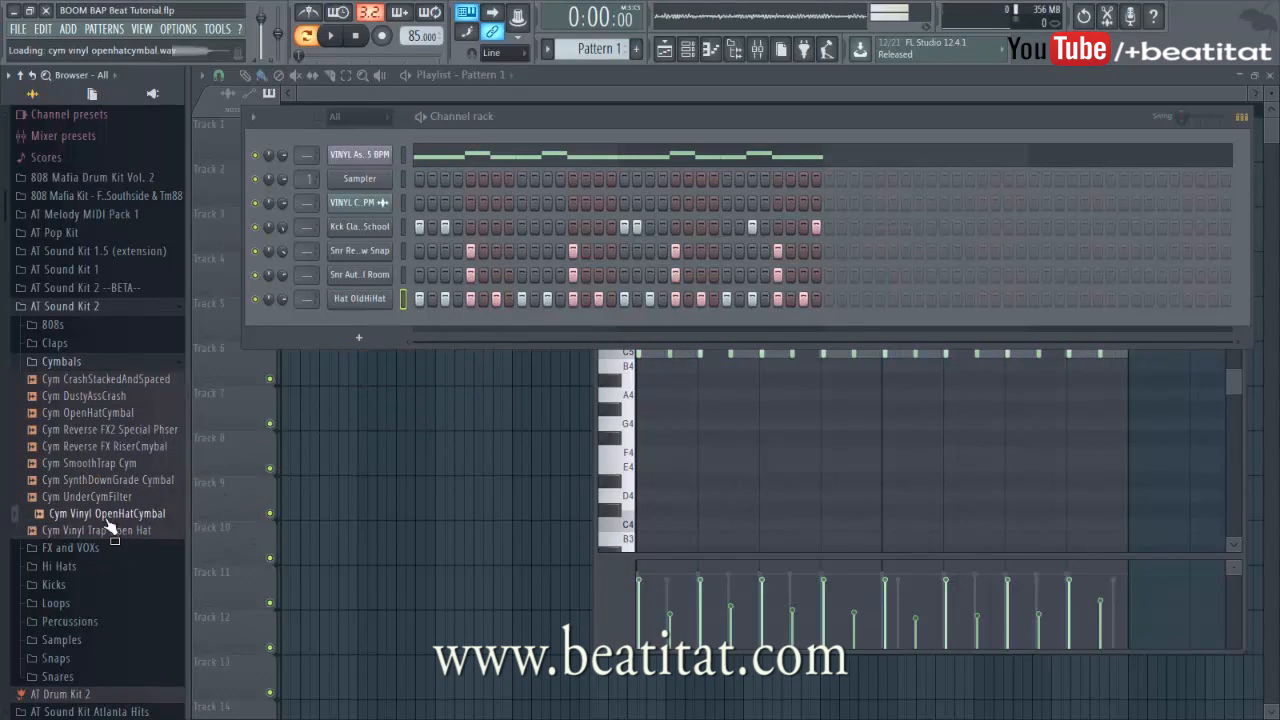
drag(360, 333, 411, 341)
key(space)
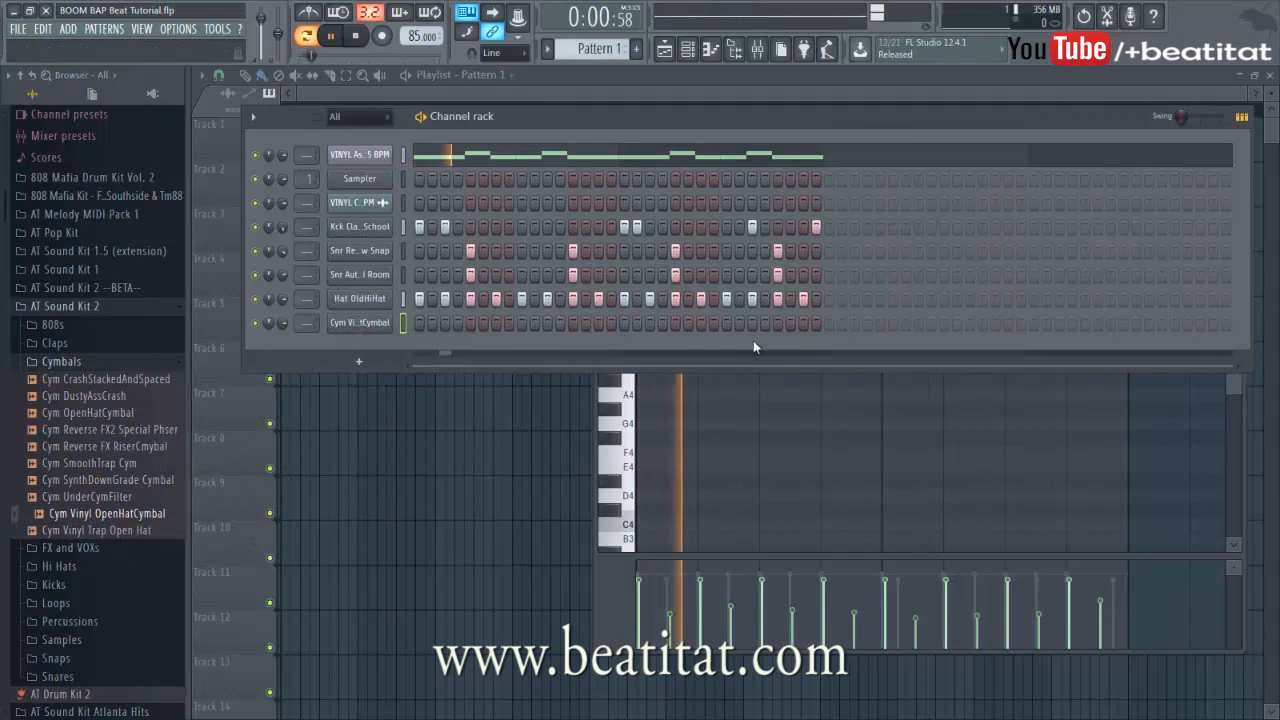
click(803, 322)
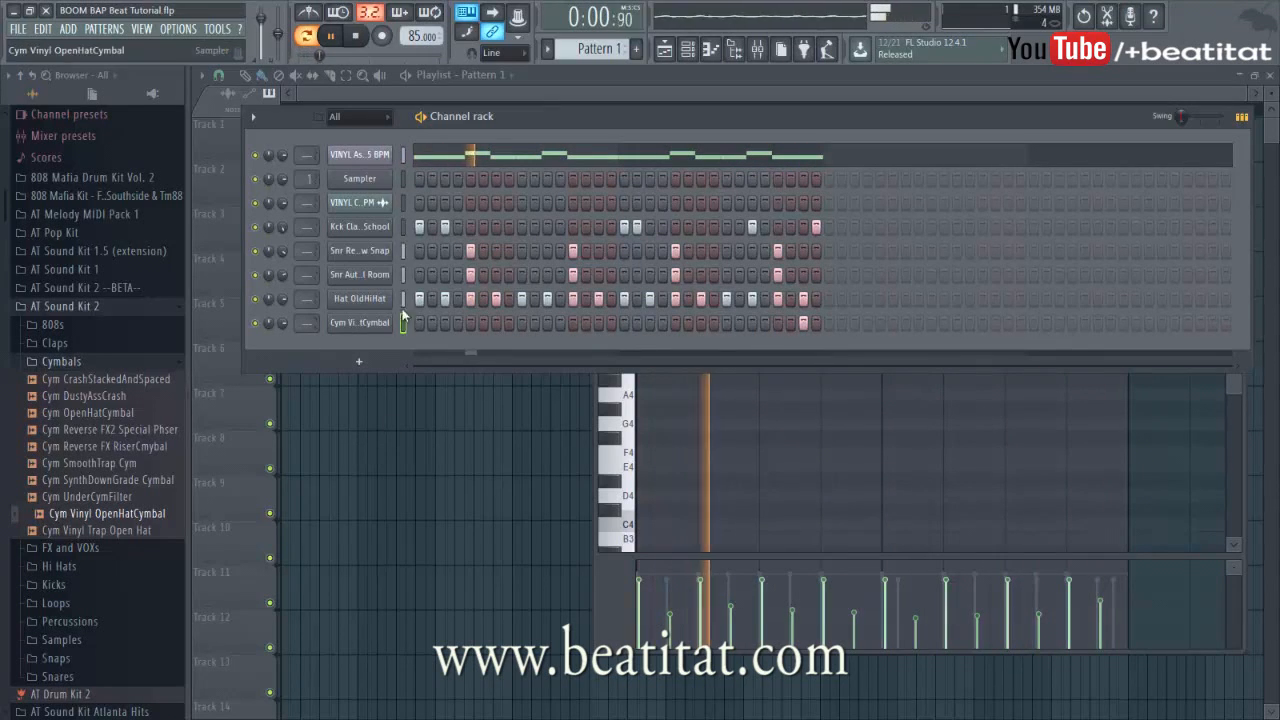
Select the kick, both snare, hi-hat and cymbal channels and route them to consecutive mixer tracks starting from Insert 1.
drag(403, 227, 403, 293)
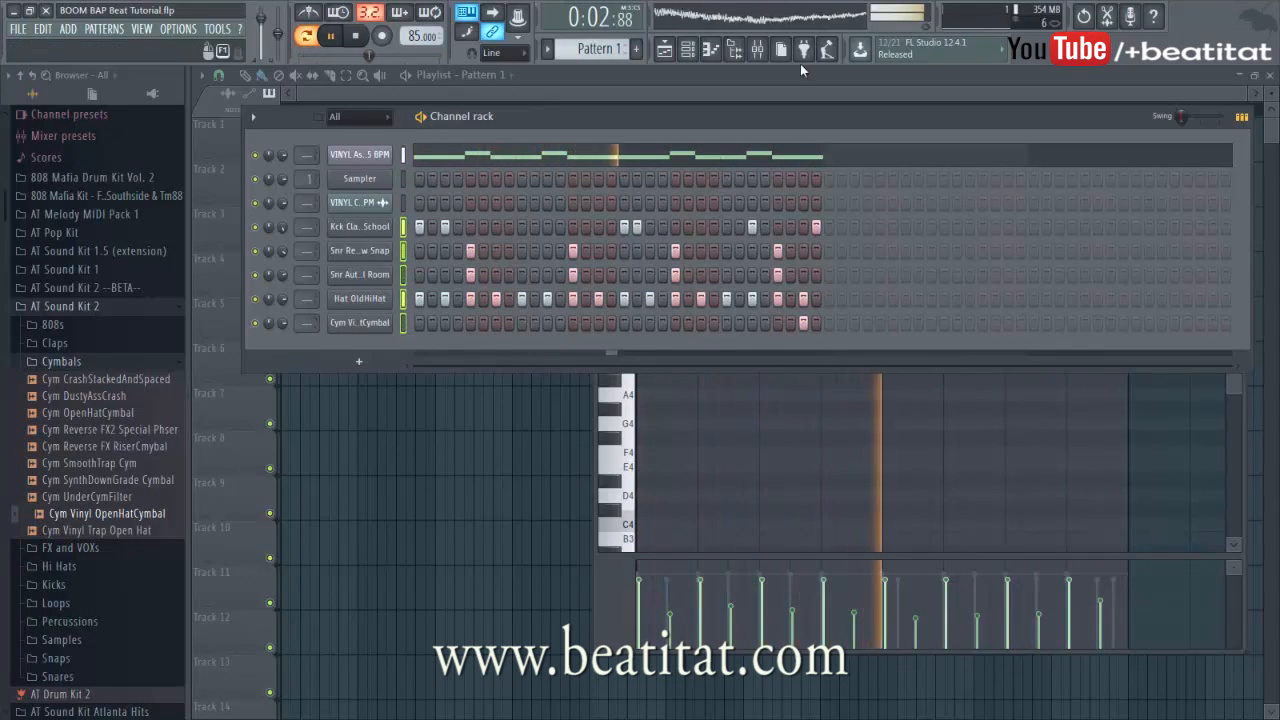
click(757, 49)
click(262, 283)
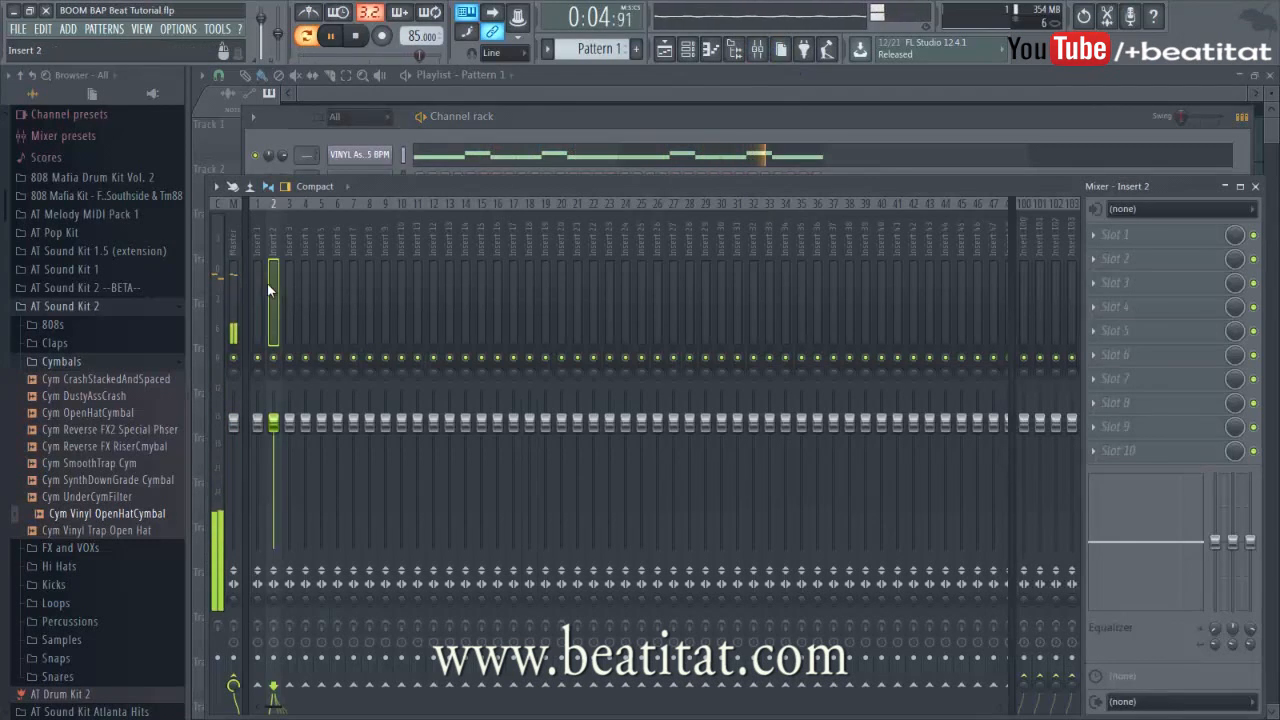
right_click(260, 283)
mouse_move(320, 289)
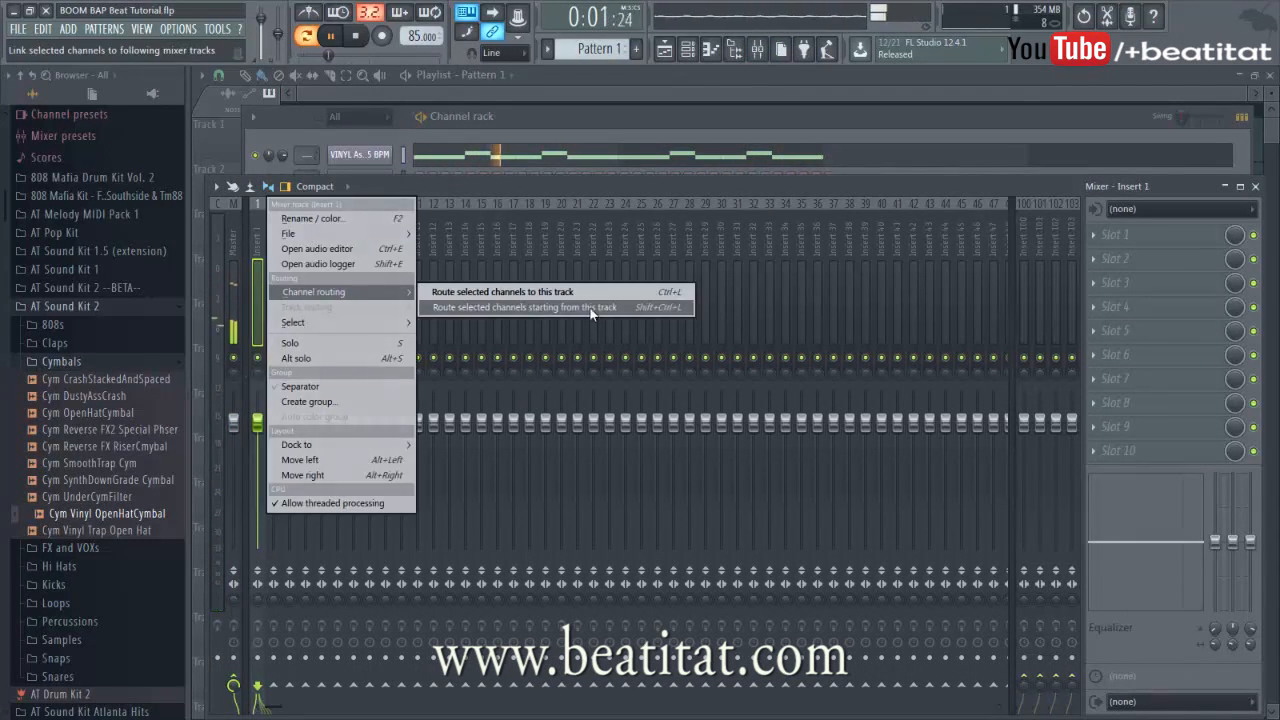
click(511, 309)
Add Fruity Parametric EQ 2 to the kick track, lower band 1, boost bands 2 and 3 (band 3 about 2.4 dB at 374 Hz) and adjust the highs.
click(1199, 268)
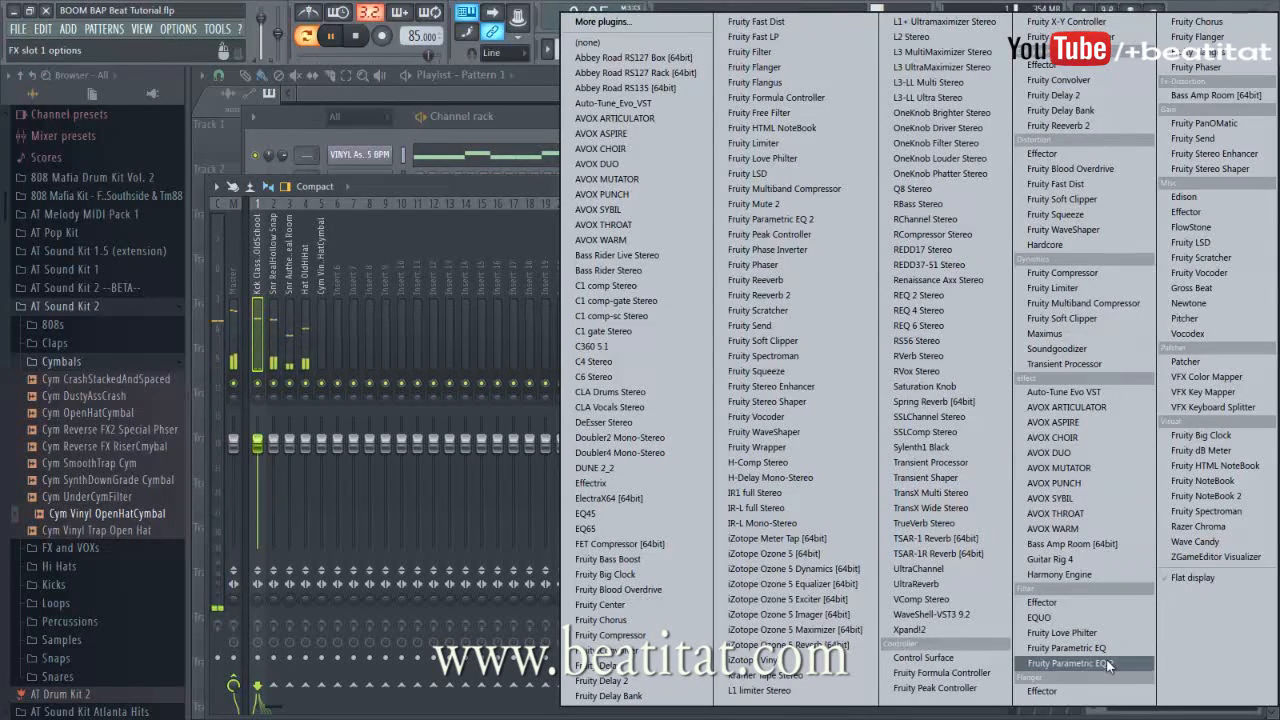
click(1069, 662)
key(space)
drag(428, 382, 428, 377)
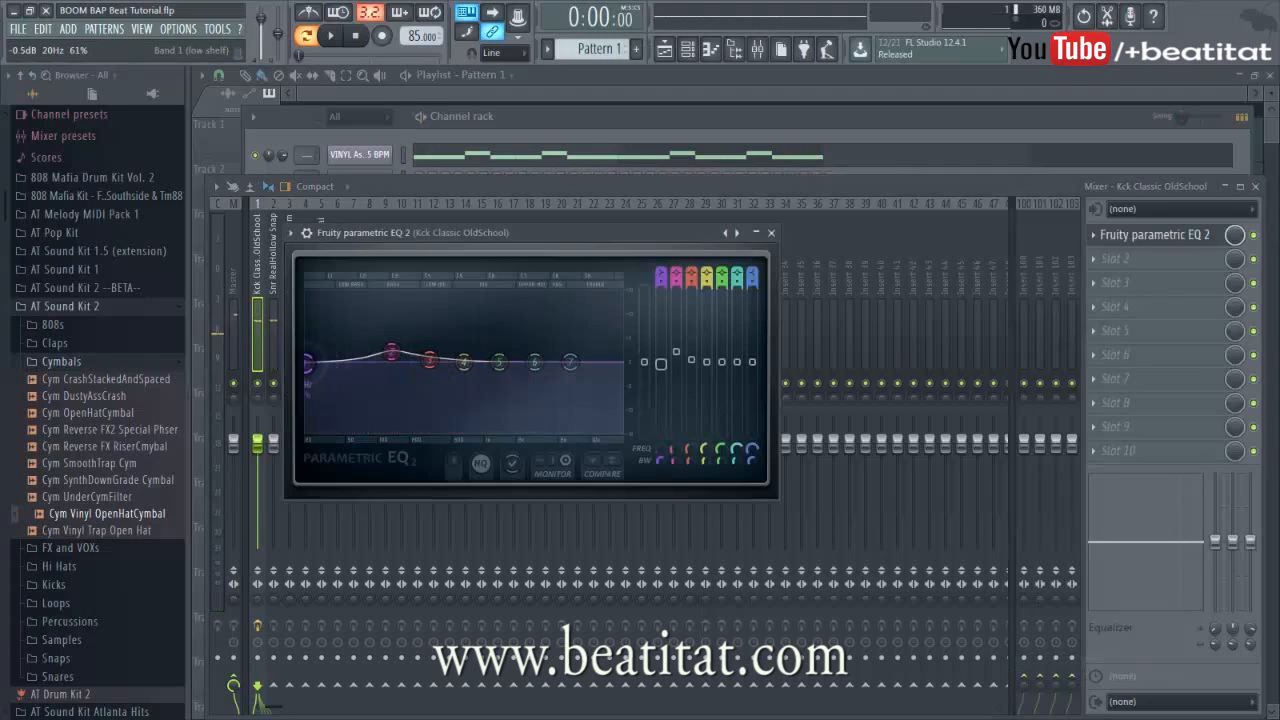
key(space)
drag(429, 358, 437, 357)
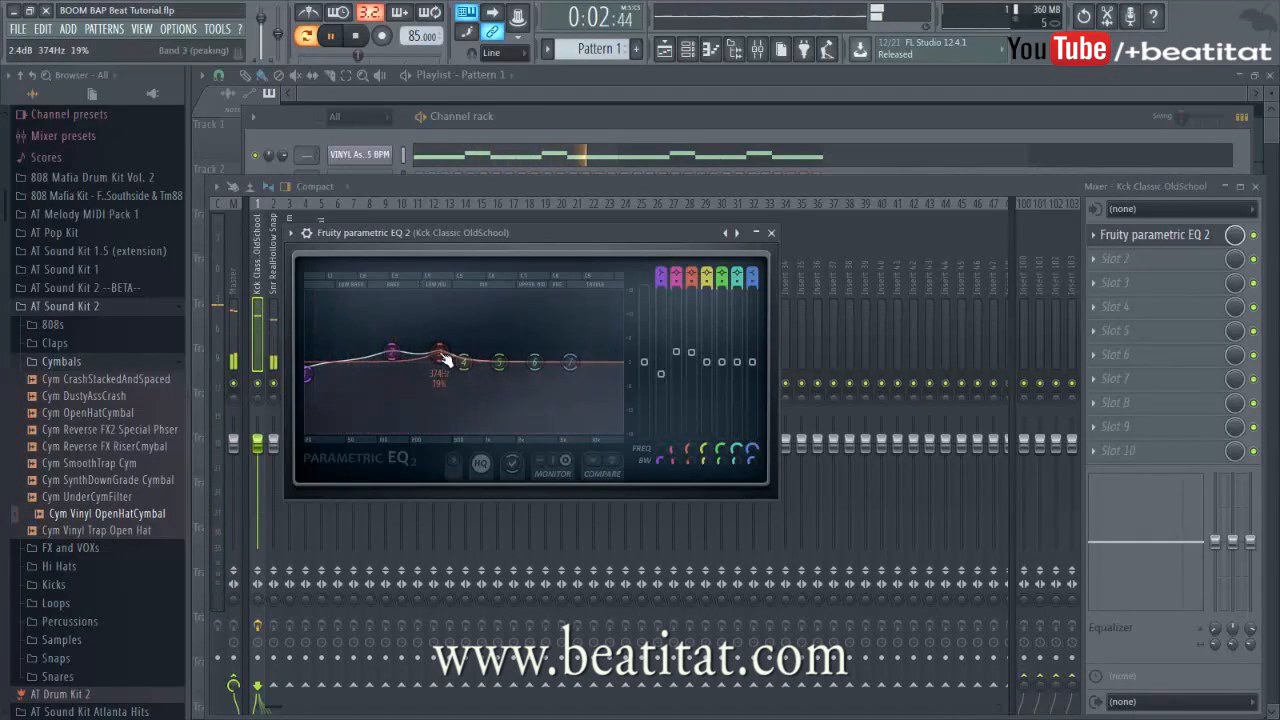
drag(498, 362, 597, 371)
click(772, 233)
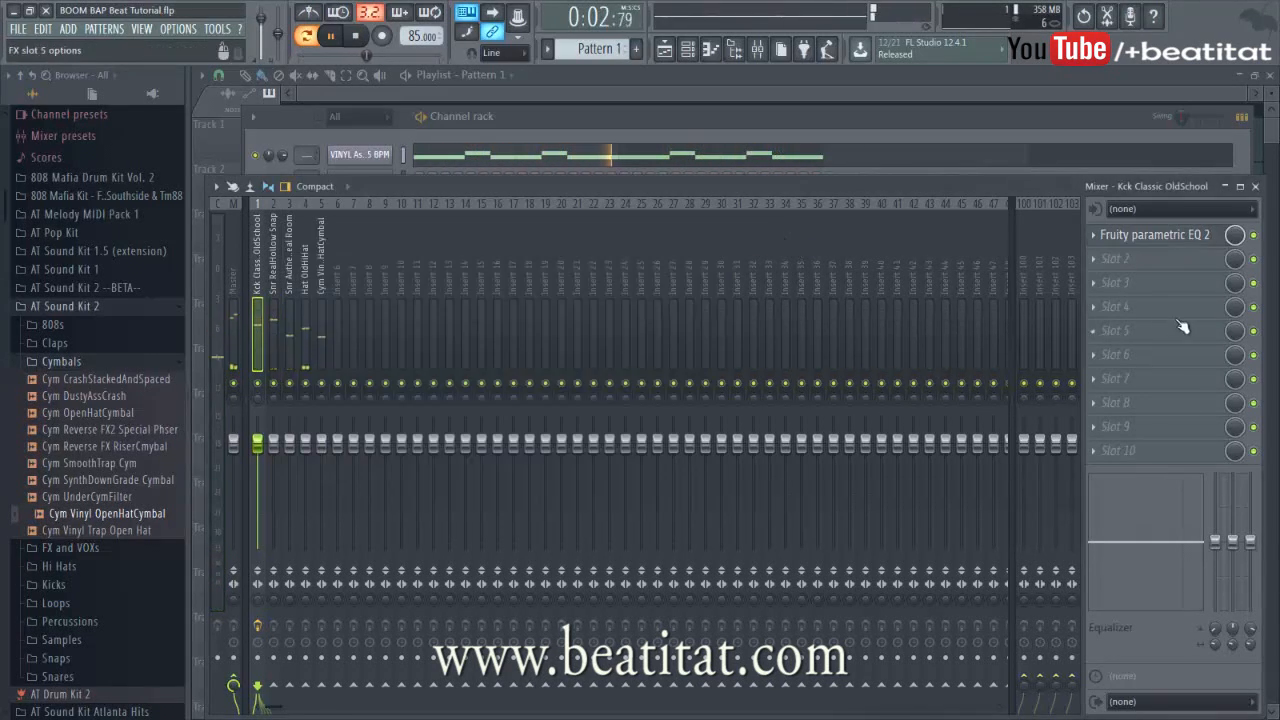
Load Maximus into slot 3 of the kick track with the Kick pump preset and set its High band to Off.
click(1141, 281)
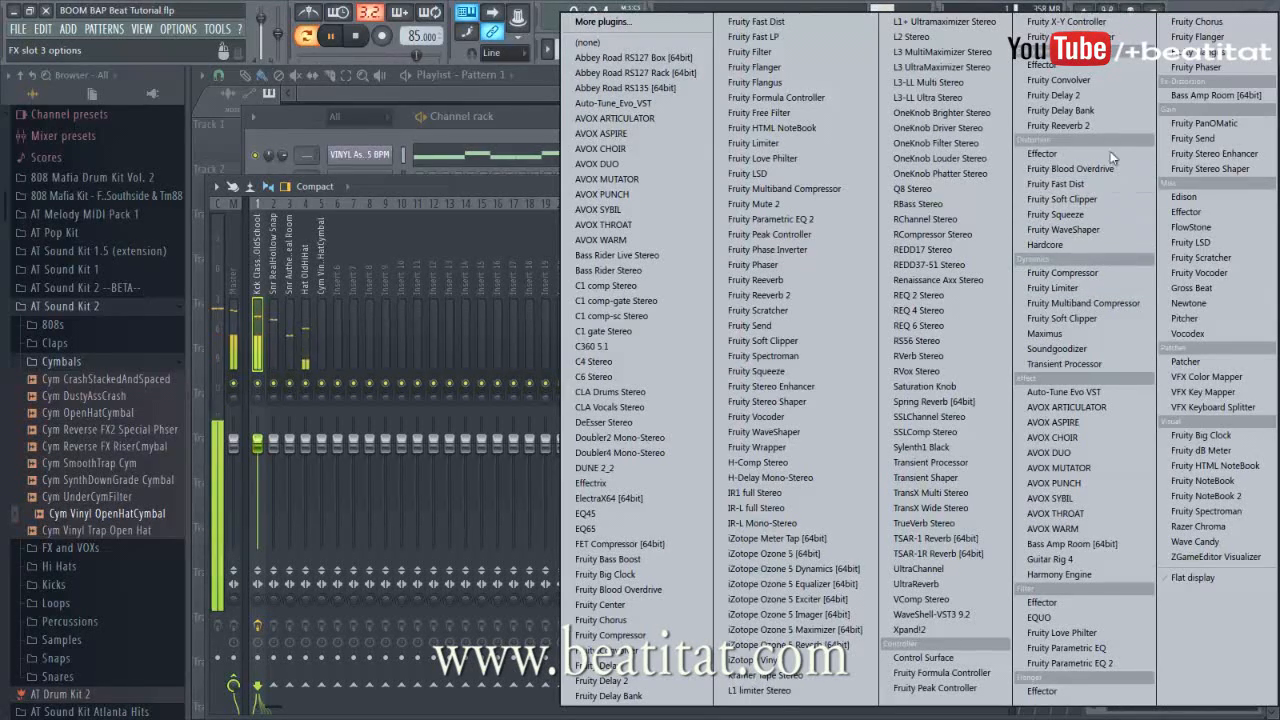
click(1089, 333)
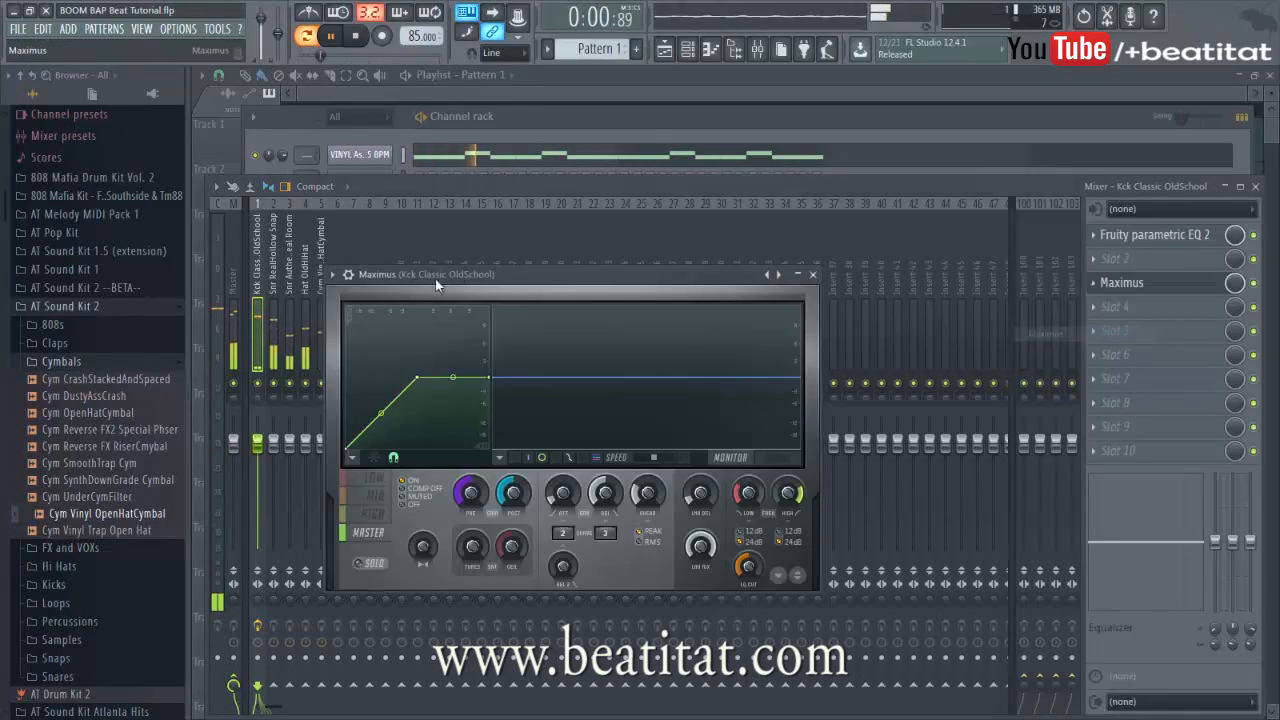
click(336, 278)
mouse_move(380, 321)
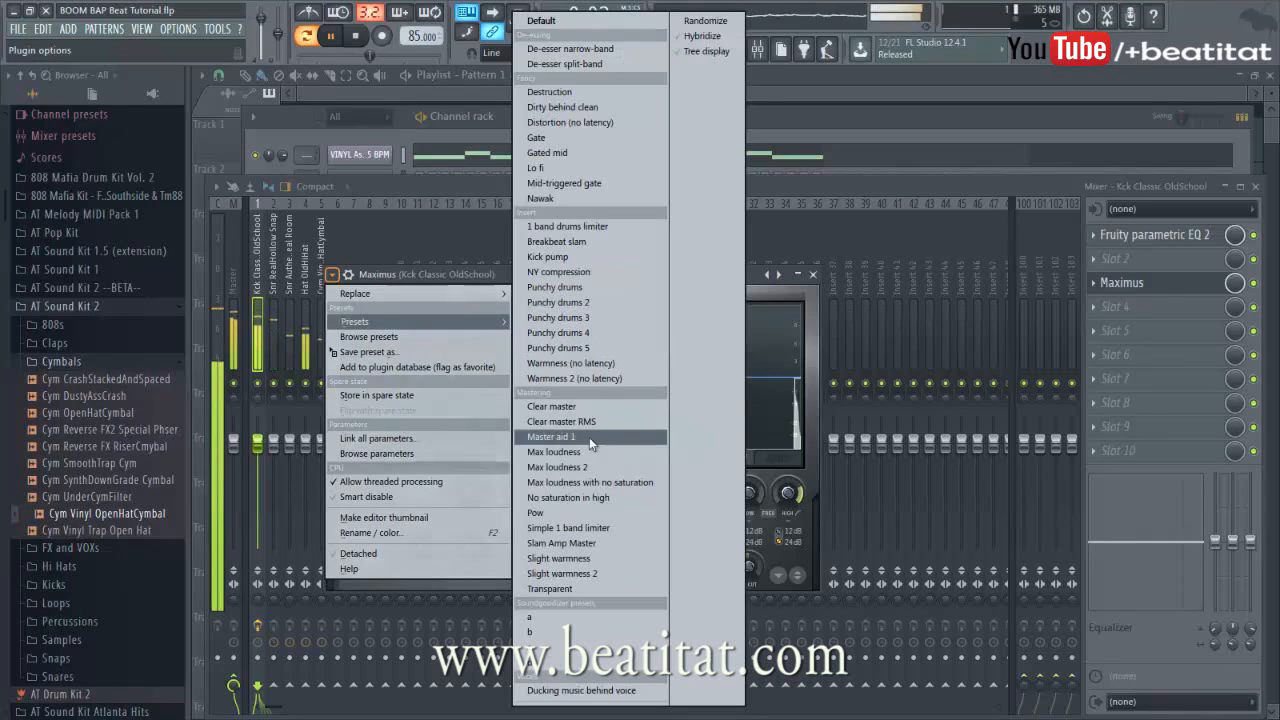
click(596, 258)
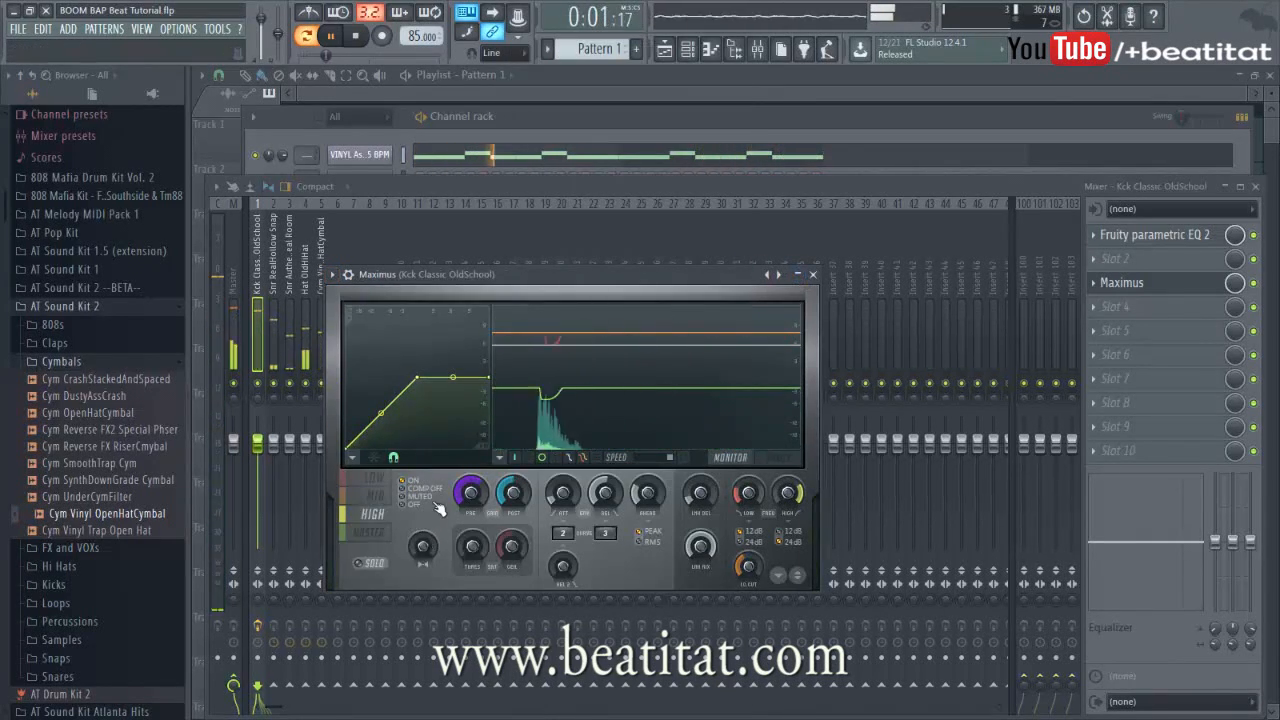
click(414, 504)
click(813, 275)
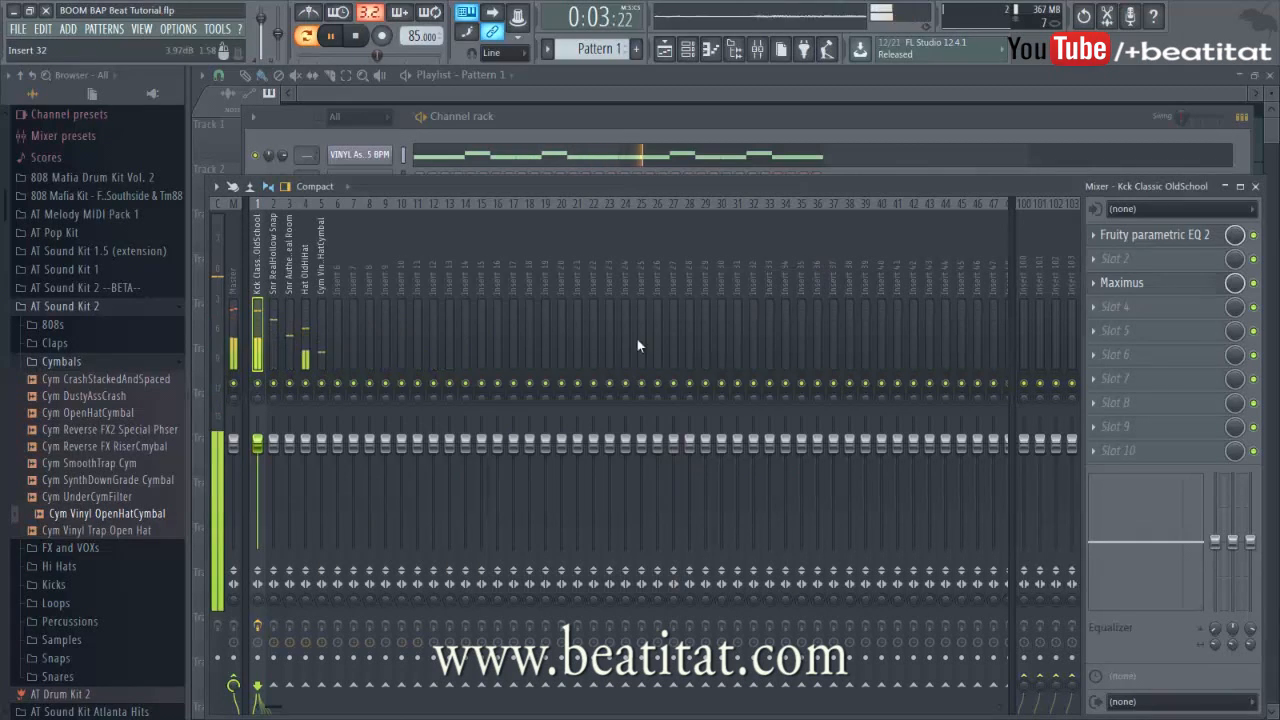
Add Fruity Parametric EQ 2 to the Snr RealHollow Snap track, cutting lows, boosting band 5 about 2 dB at 1363 Hz and band 6, lowering band 7.
click(273, 479)
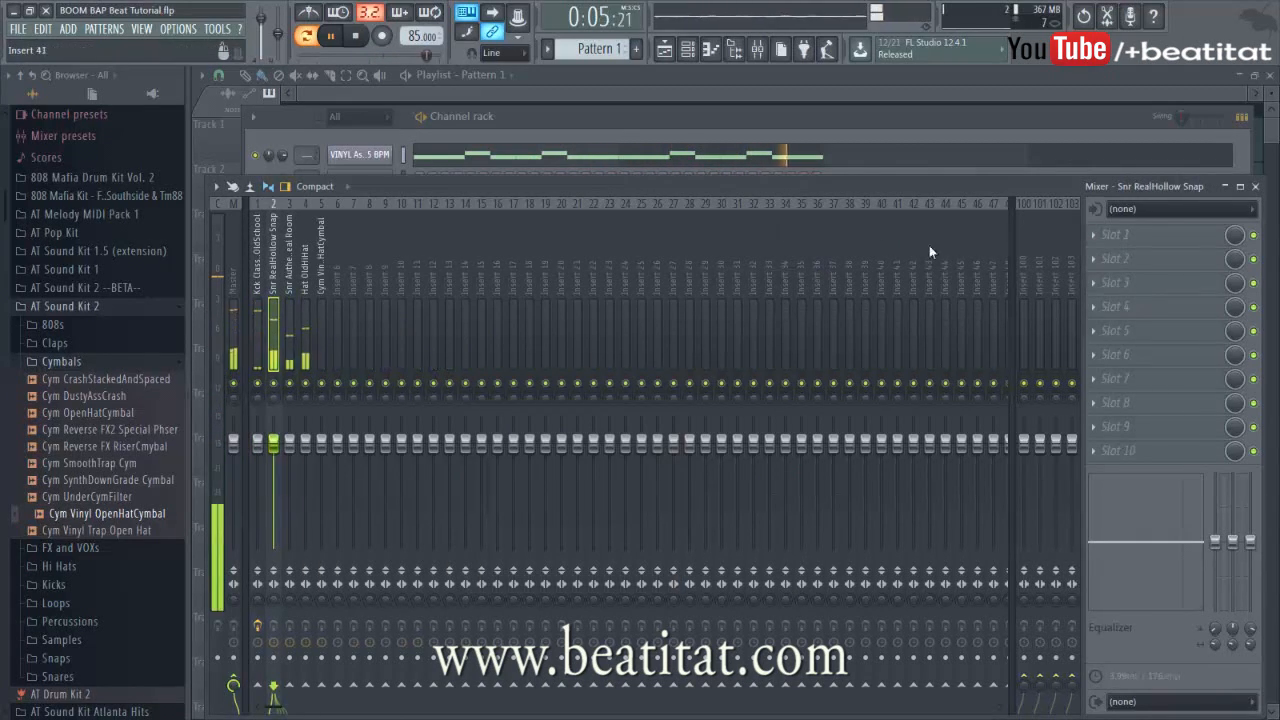
click(1127, 236)
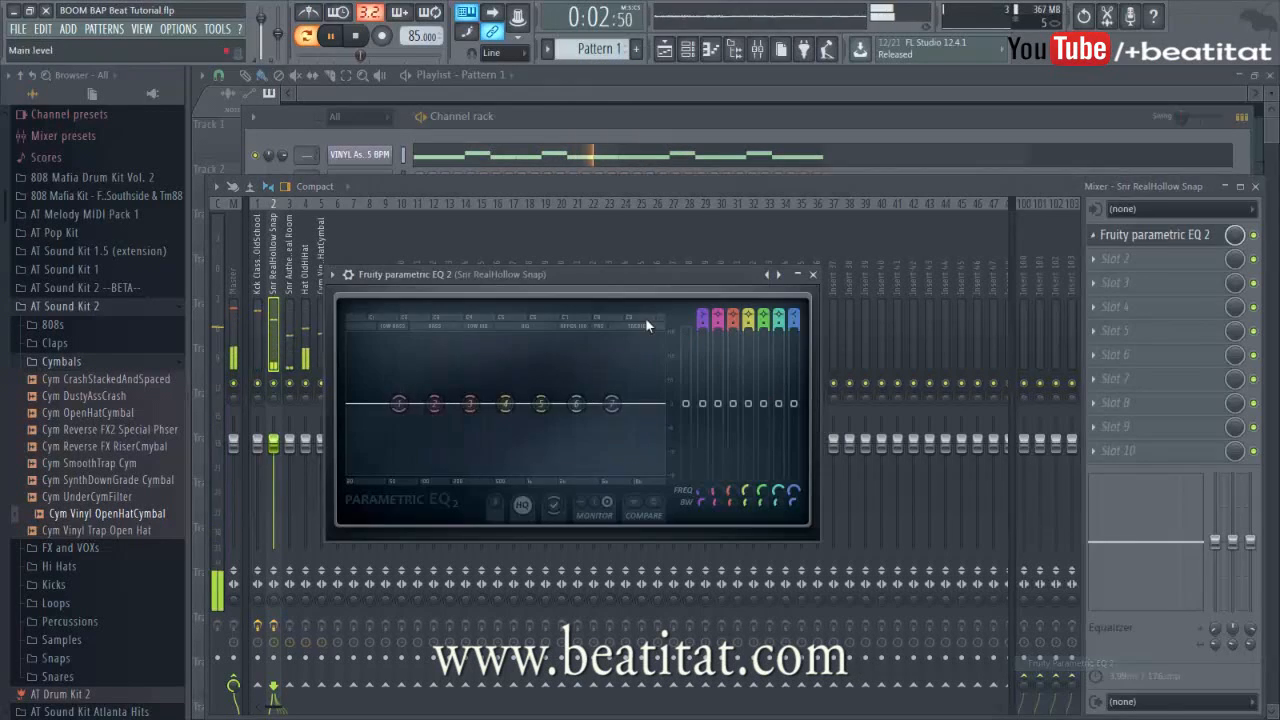
click(1133, 664)
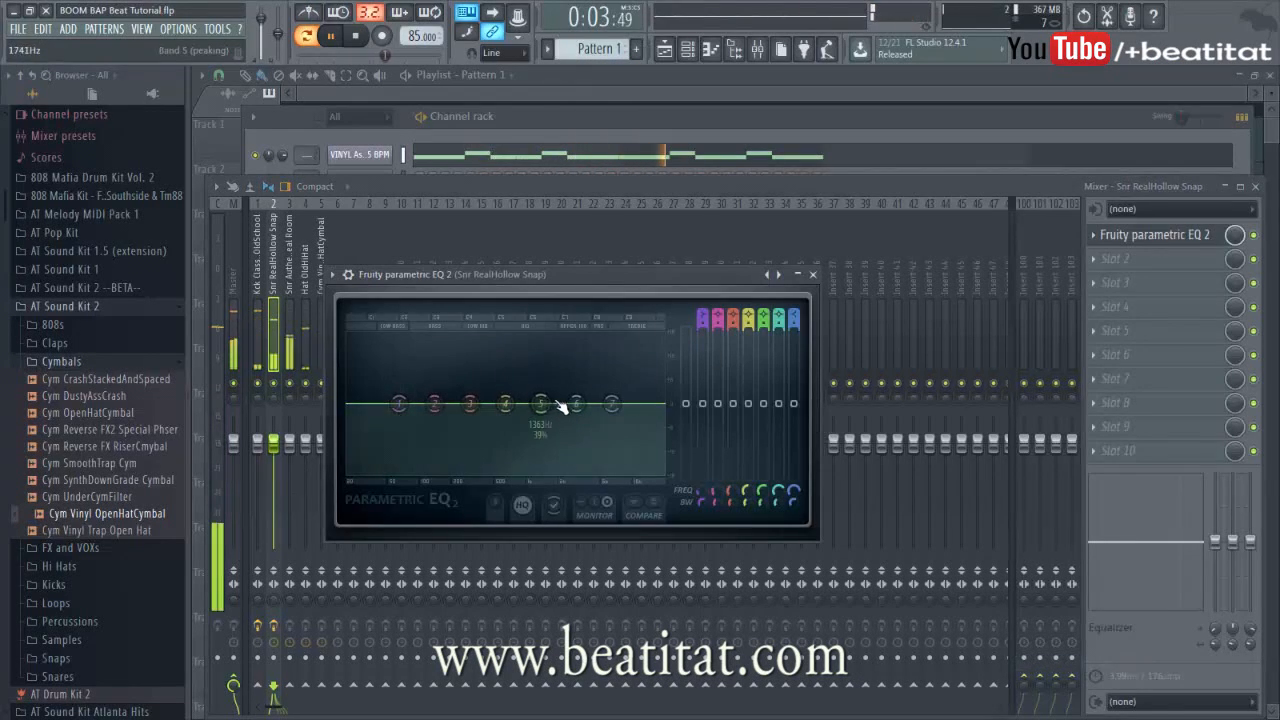
drag(540, 402, 540, 395)
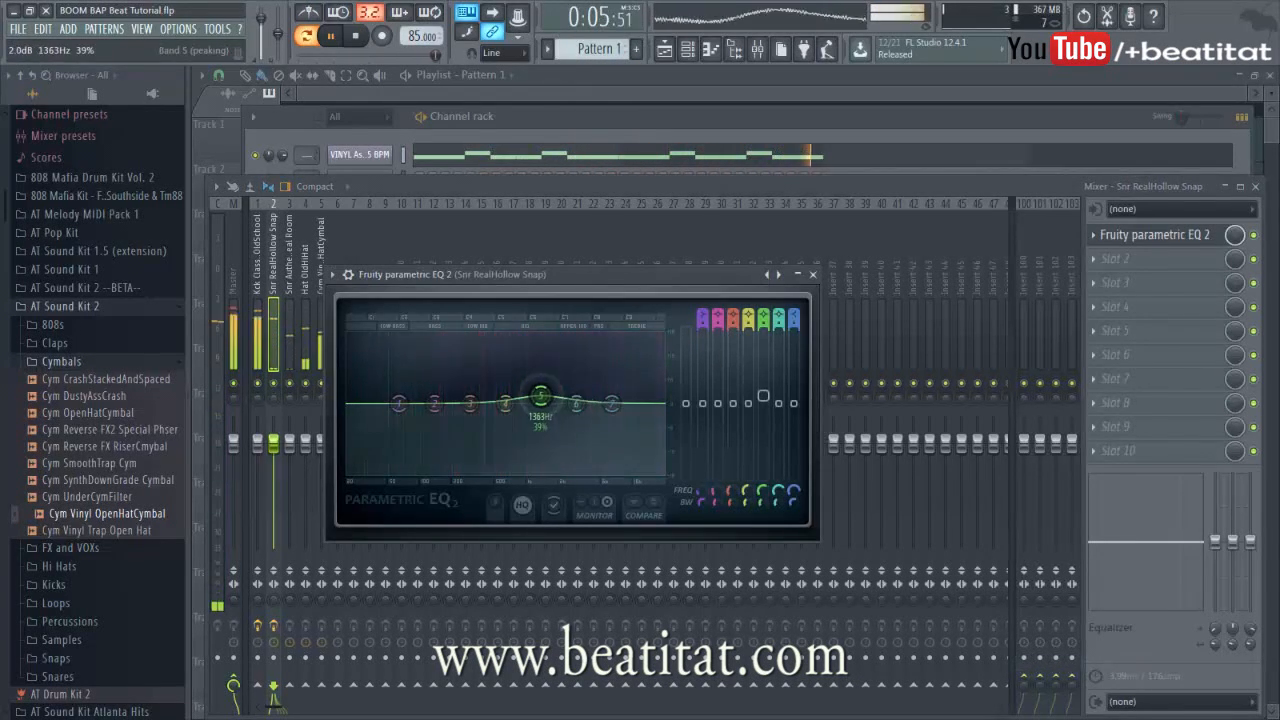
drag(597, 396, 663, 420)
drag(400, 404, 432, 472)
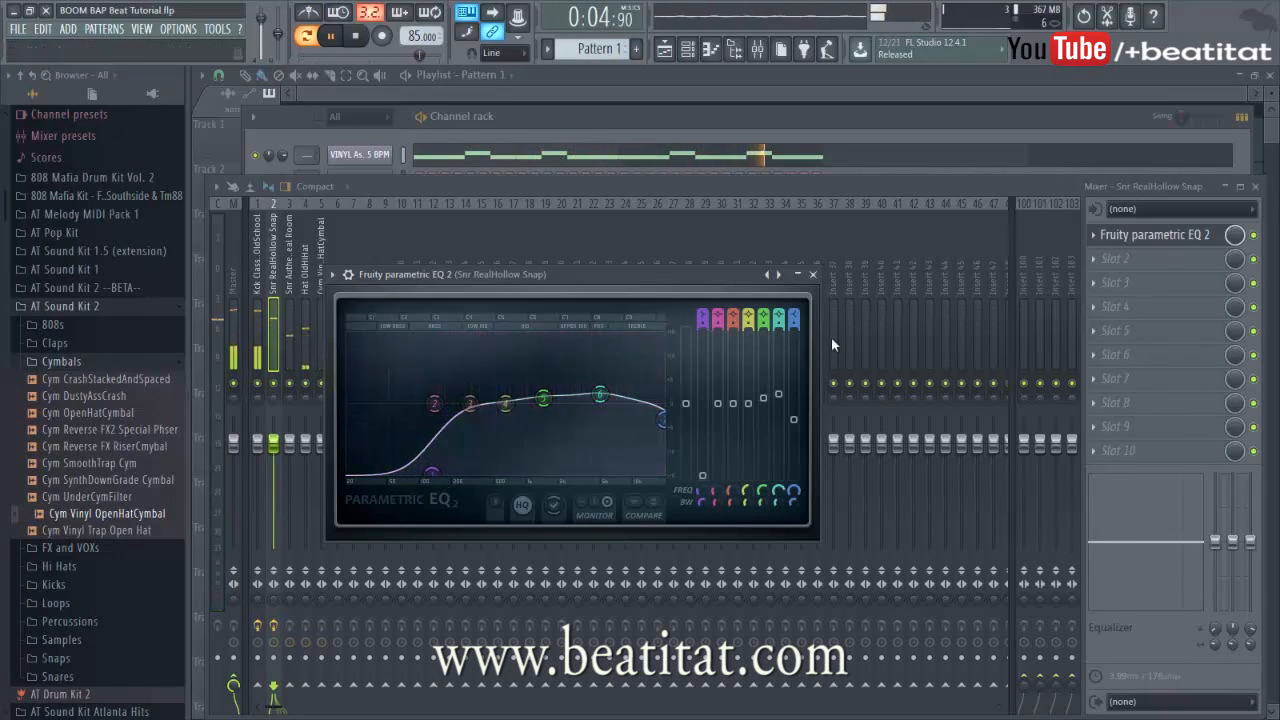
click(815, 280)
Add Fruity Compressor to slot 3 of the Snr RealHollow Snap track with threshold -1.4 dB, ratio 2.1:1 and gain 1.7 dB.
click(1180, 284)
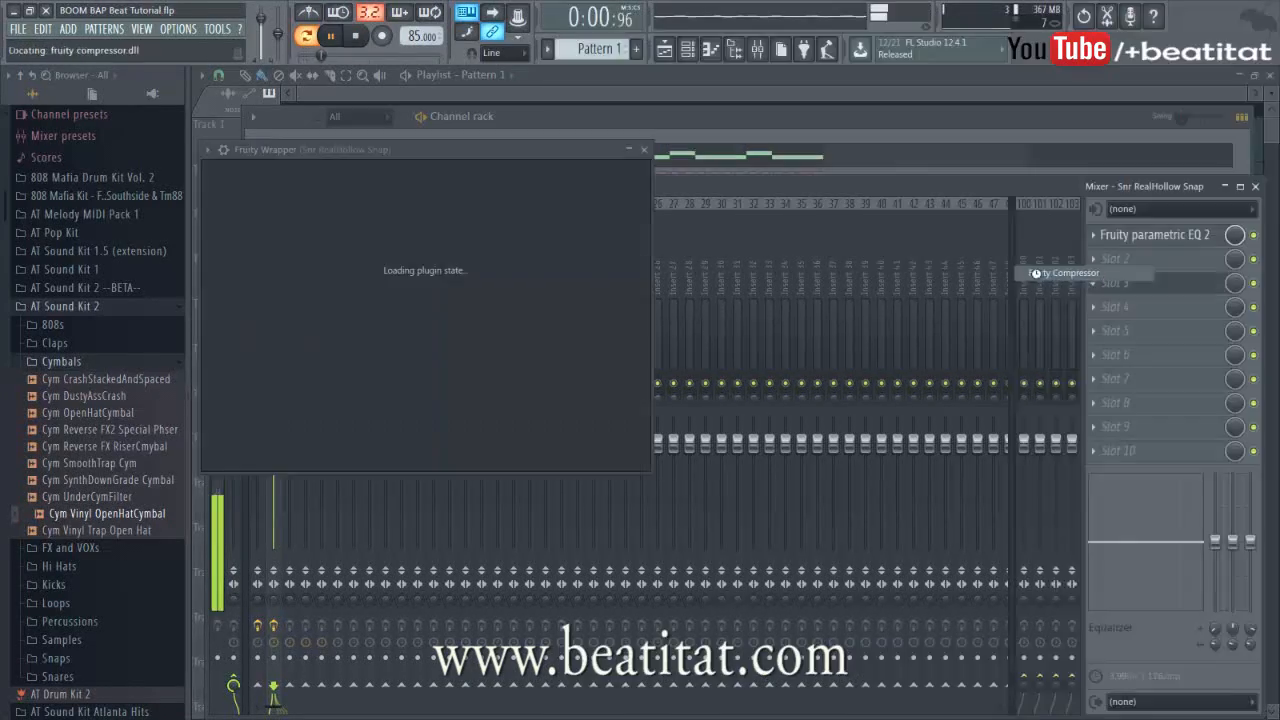
click(1107, 278)
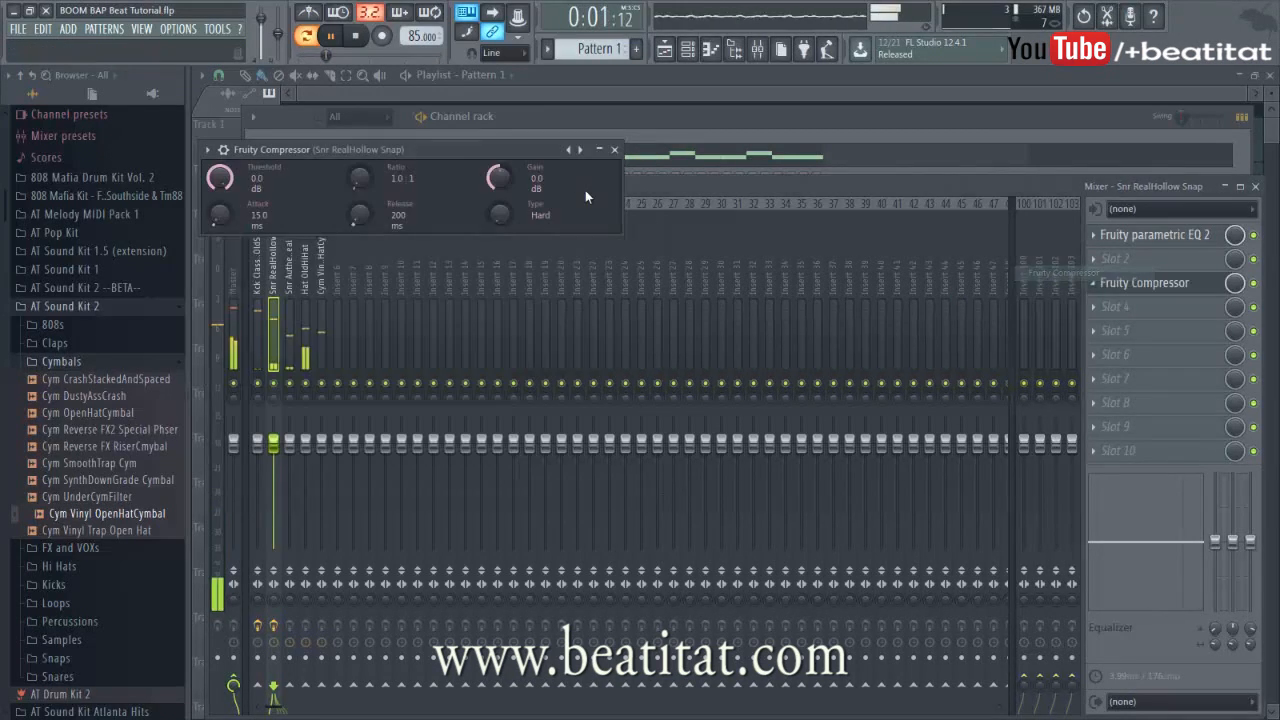
drag(509, 182, 509, 174)
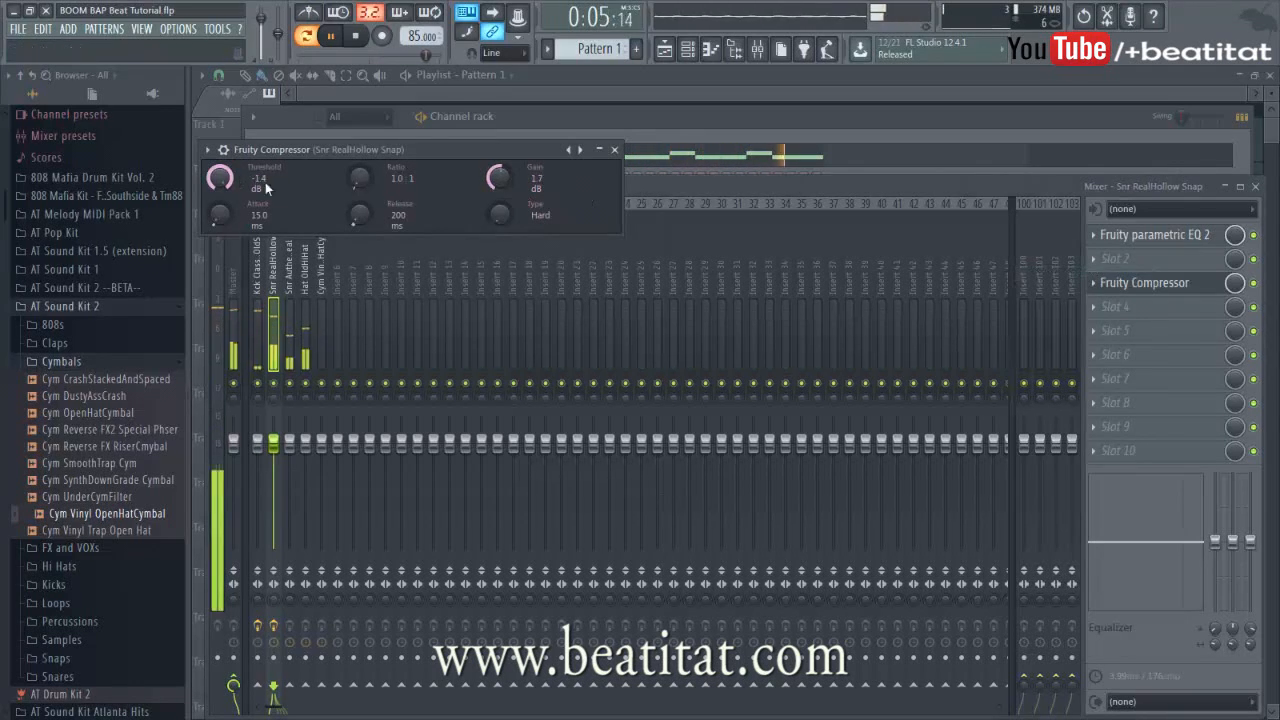
drag(432, 172, 432, 167)
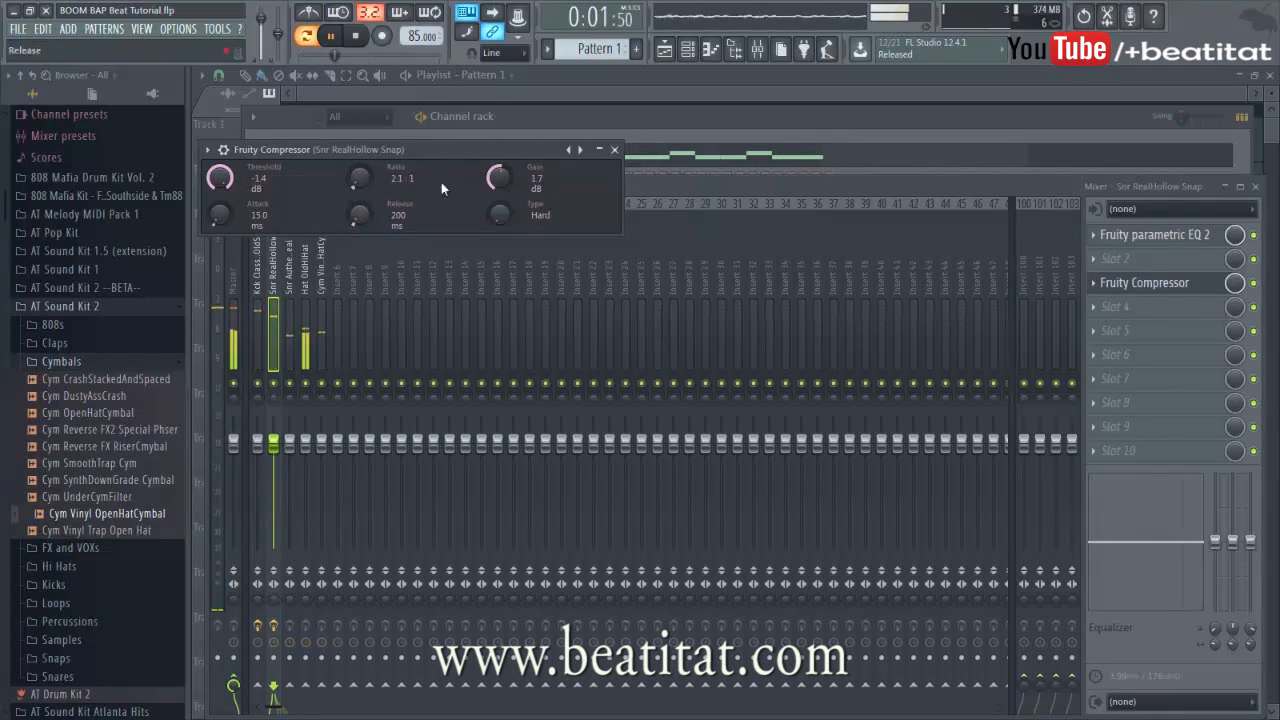
click(614, 150)
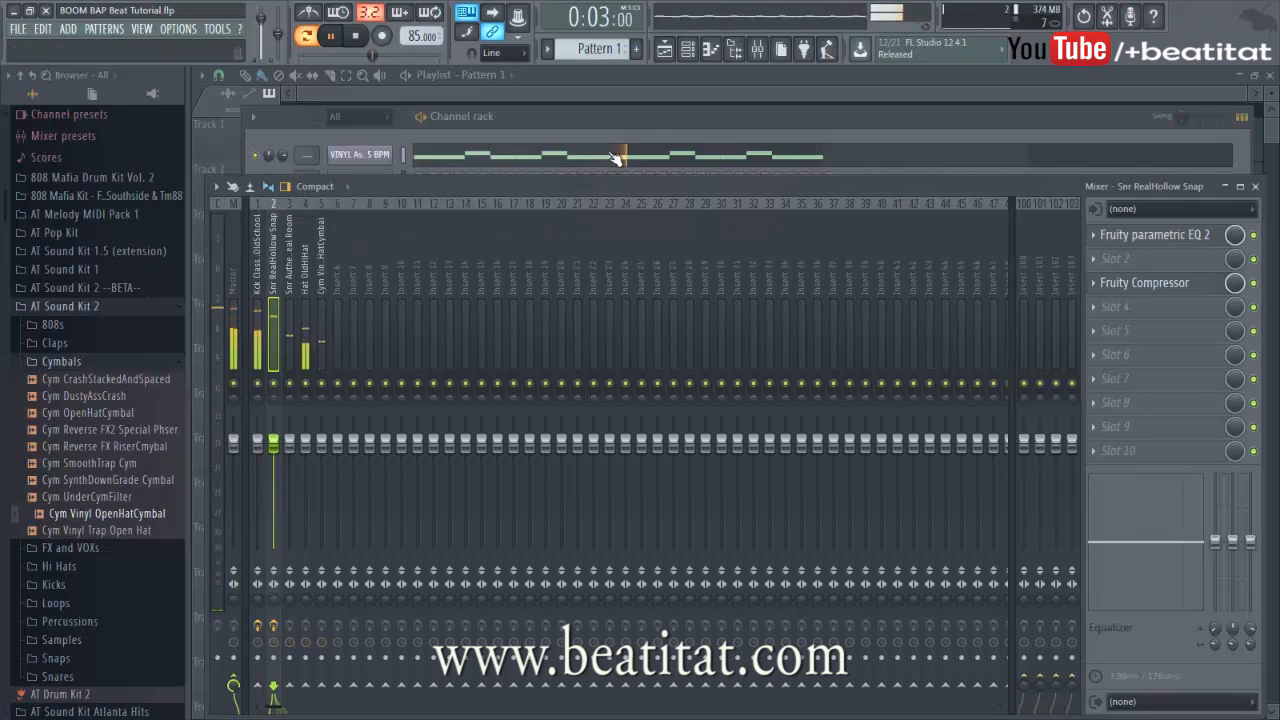
Add Fruity Reeverb 2 to slot 4 of the Snr RealHollow Snap track and lower the track's fader to about -3.2 dB.
click(1103, 308)
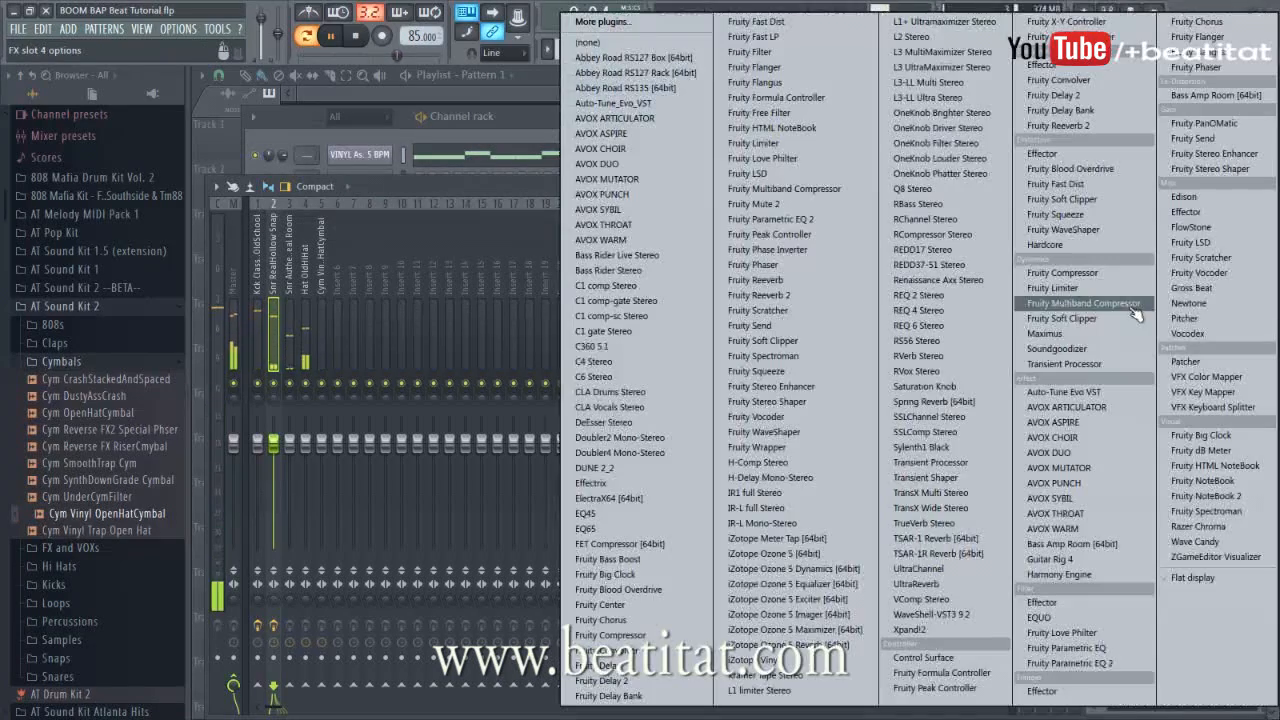
click(1118, 130)
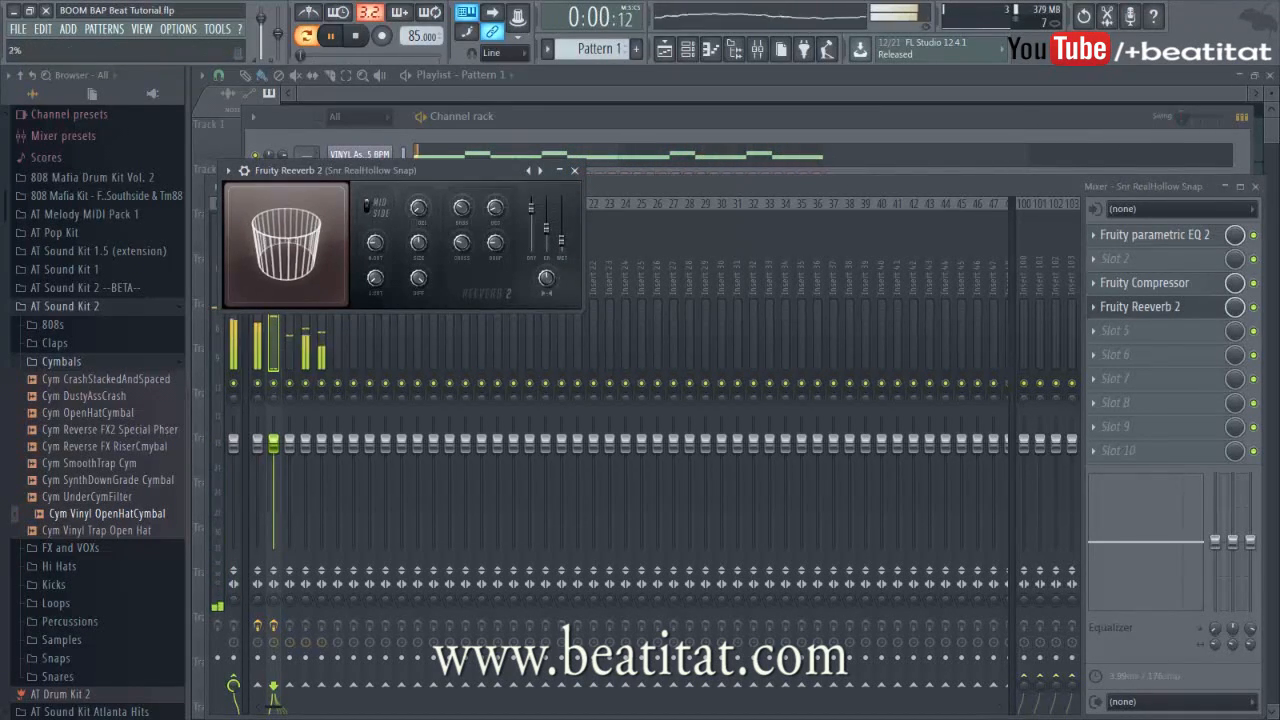
click(575, 171)
drag(274, 446, 274, 456)
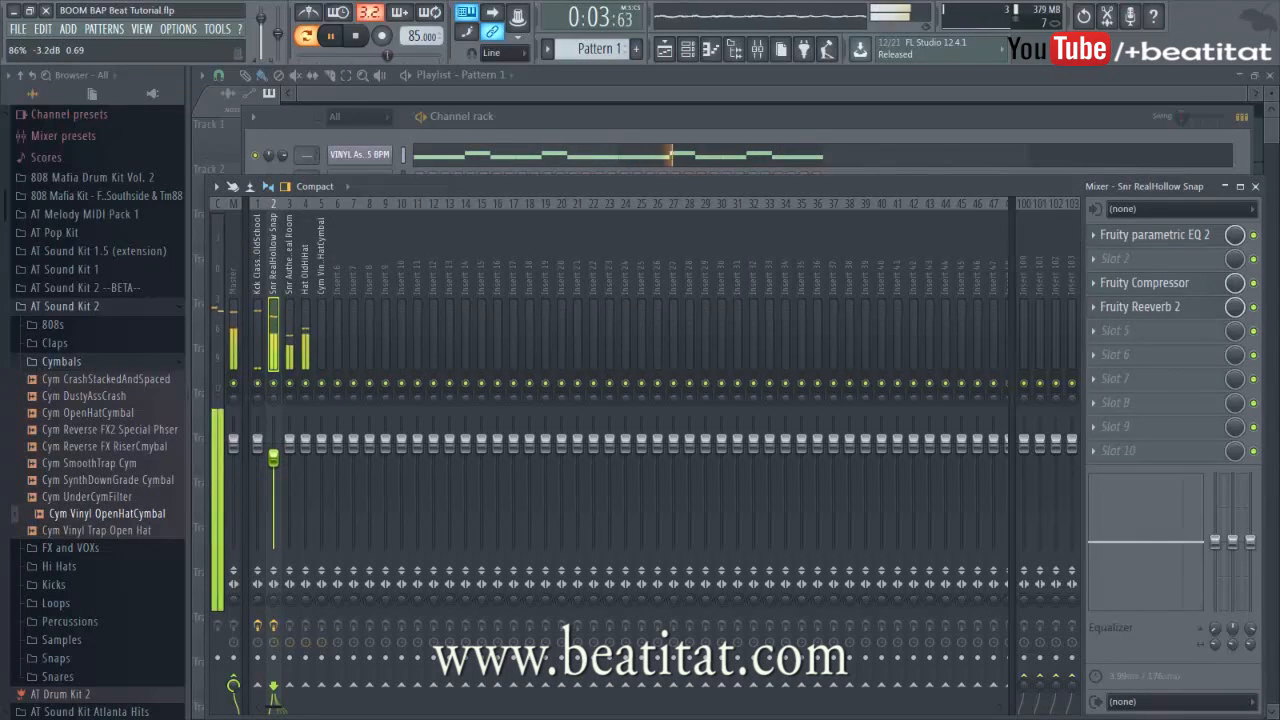
Lower the Hat OldHiHat track's fader and add Fruity Parametric EQ 2, rolling off the lows, slightly boosting band 6 and lowering band 7.
click(307, 348)
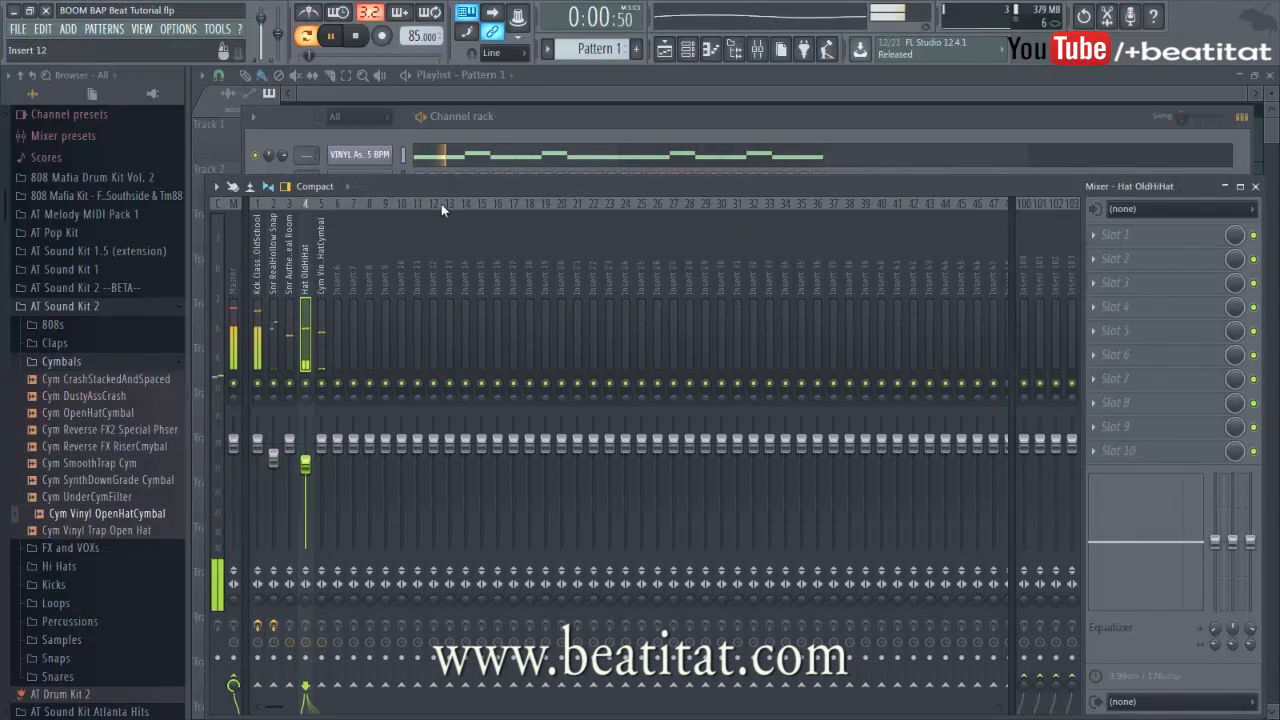
drag(471, 175, 515, 84)
click(1147, 137)
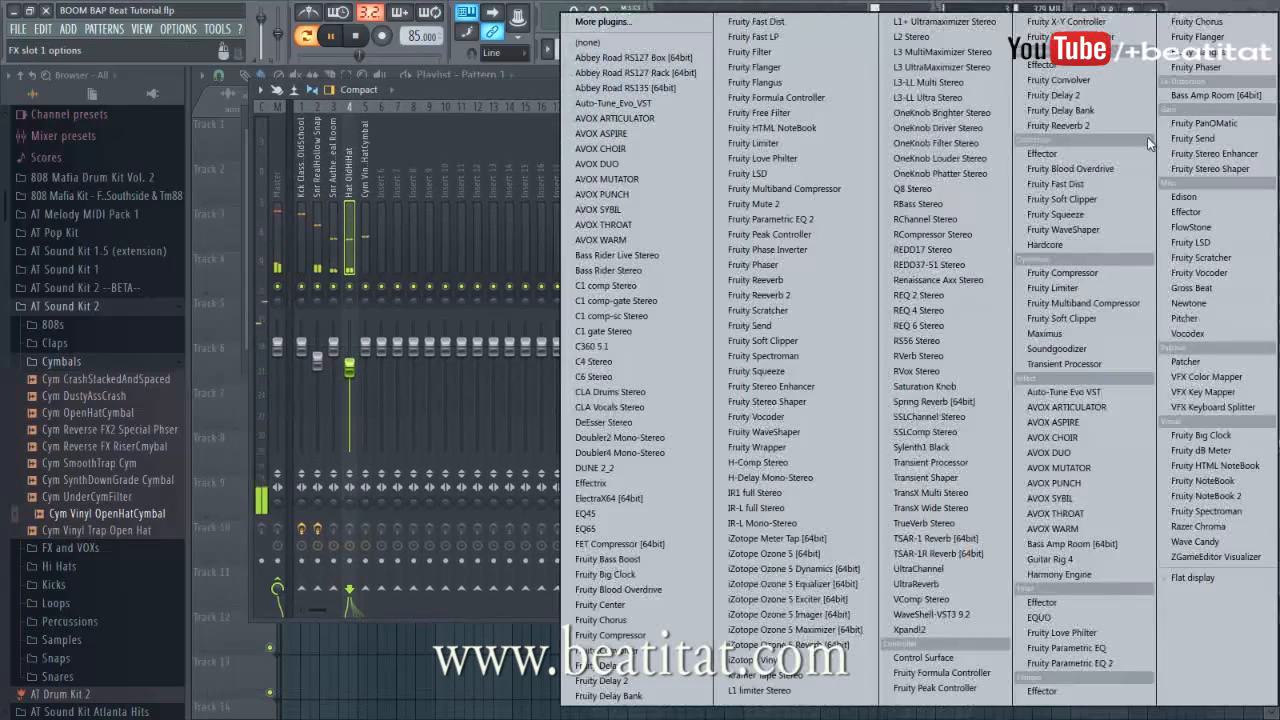
click(1099, 666)
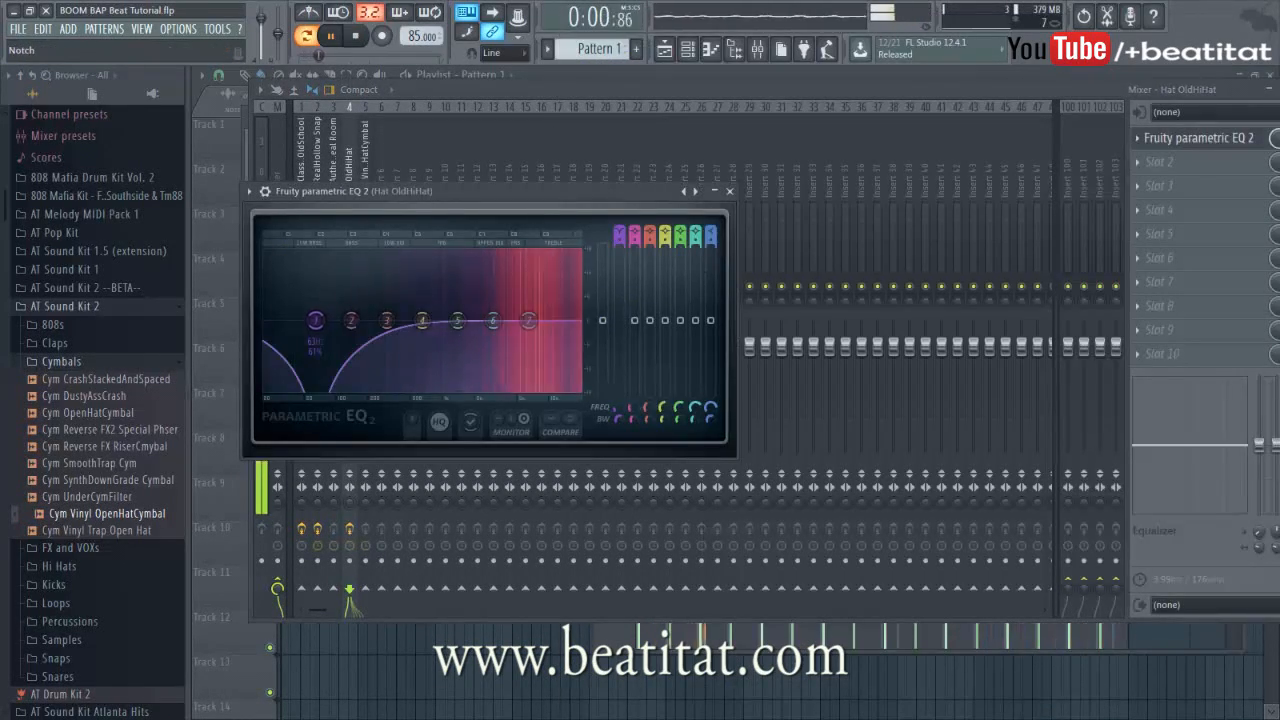
mouse_move(619, 236)
mouse_down()
mouse_move(619, 258)
mouse_move(619, 226)
mouse_up()
drag(316, 322, 580, 332)
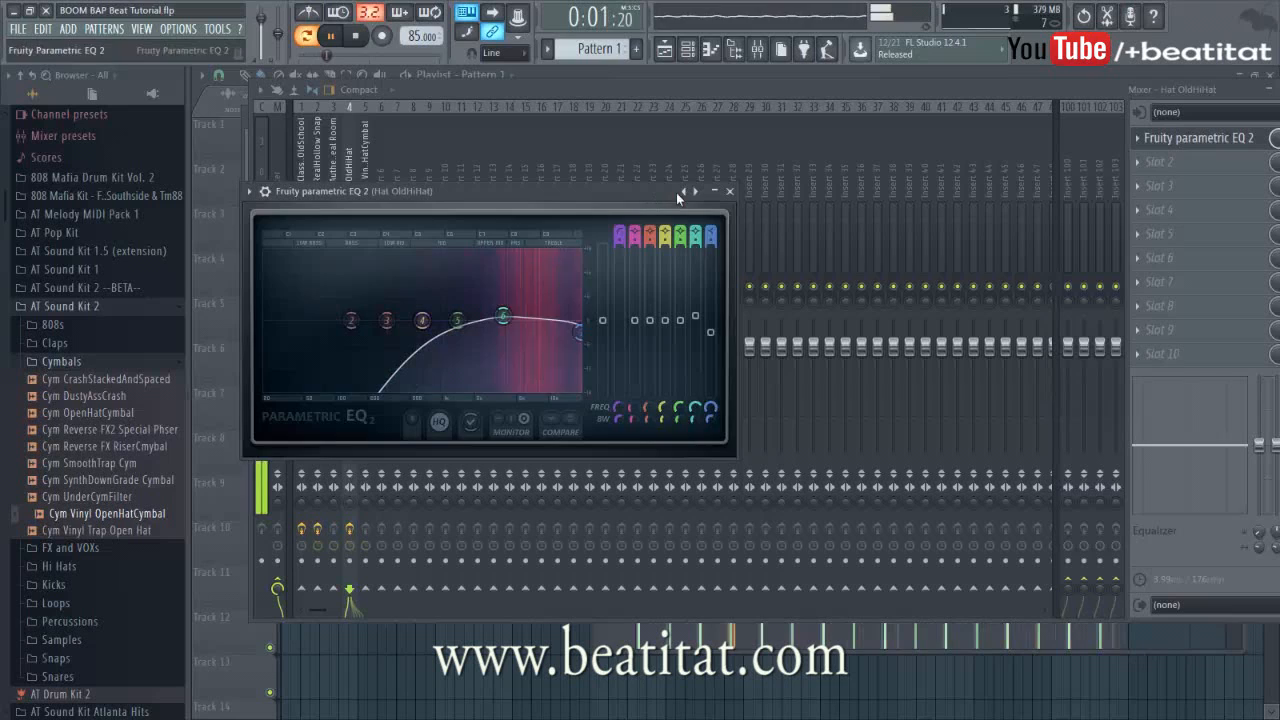
click(730, 191)
Lower the Hat OldHiHat fader a little further and bring the Cym Vinyl OpenHatCymbal fader down to about -6.8 dB.
drag(349, 345, 365, 372)
click(368, 240)
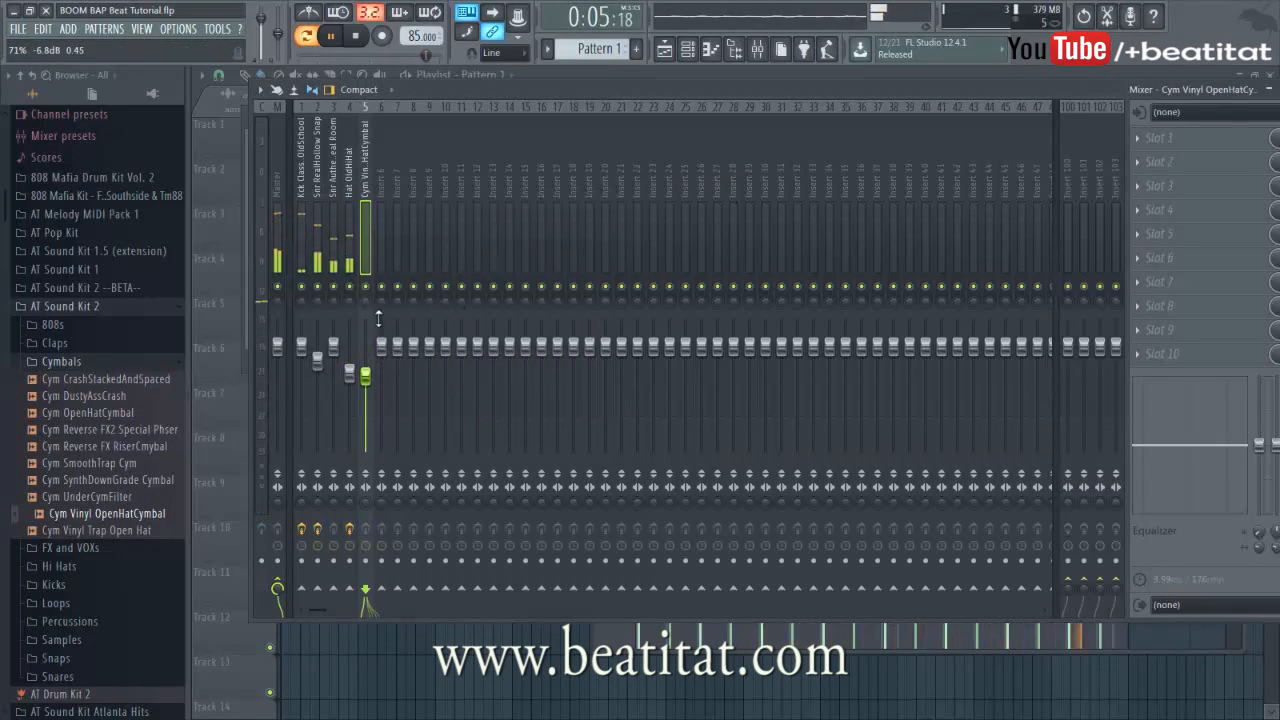
Add Fruity Parametric EQ 2 to the Snr Authentic Real Room track, slightly boosting bands 5 and 6 and adjusting band 1's type and frequency.
click(338, 245)
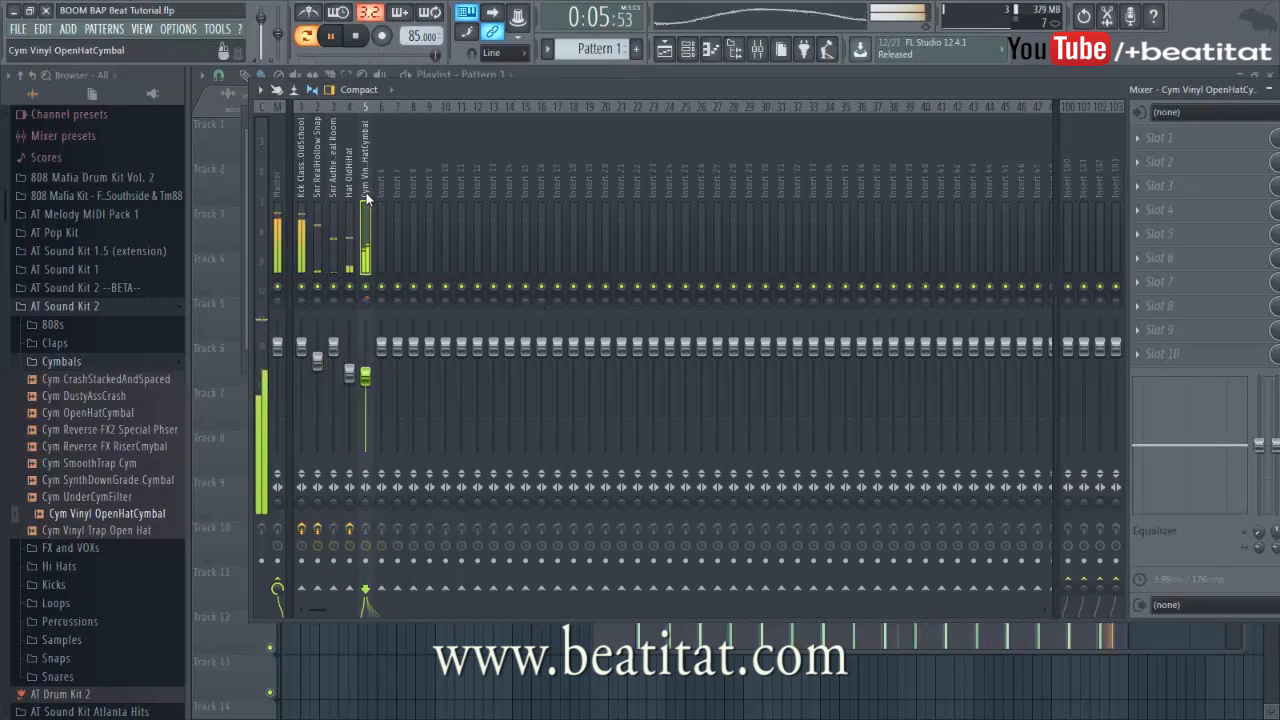
click(315, 195)
click(336, 195)
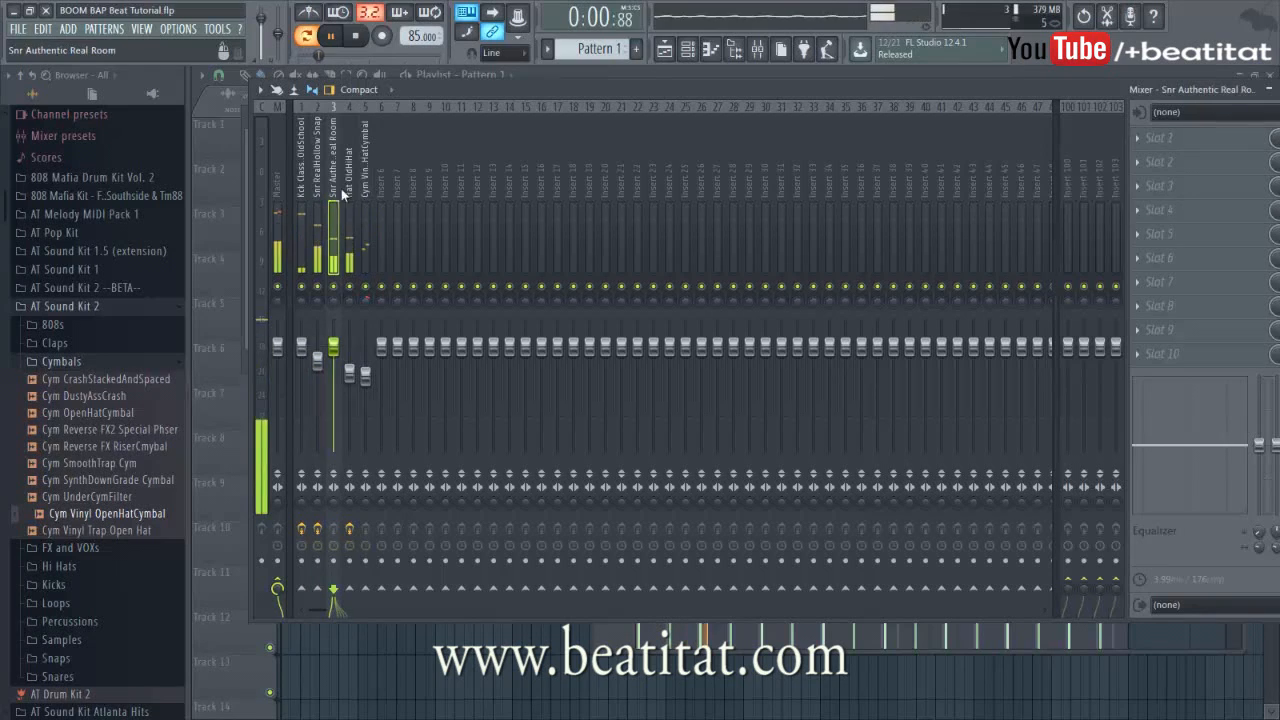
click(1208, 142)
click(1070, 660)
key(space)
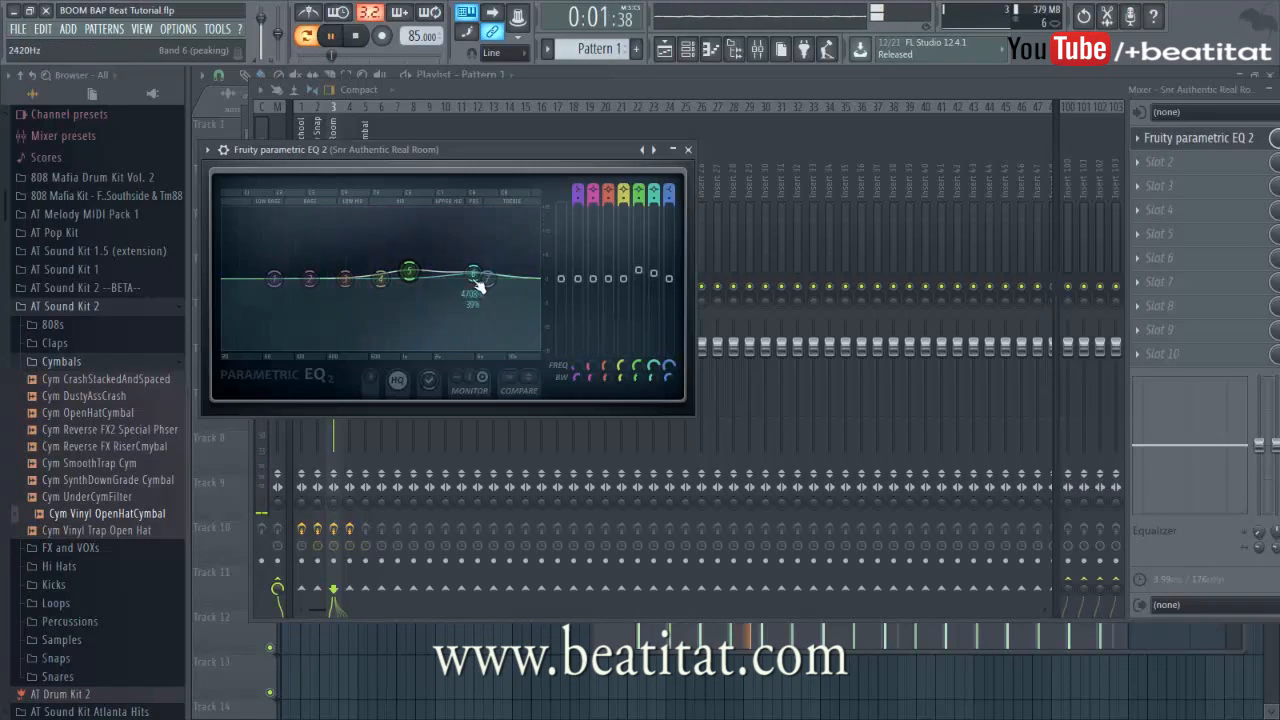
drag(578, 189, 578, 208)
drag(274, 279, 322, 279)
click(688, 149)
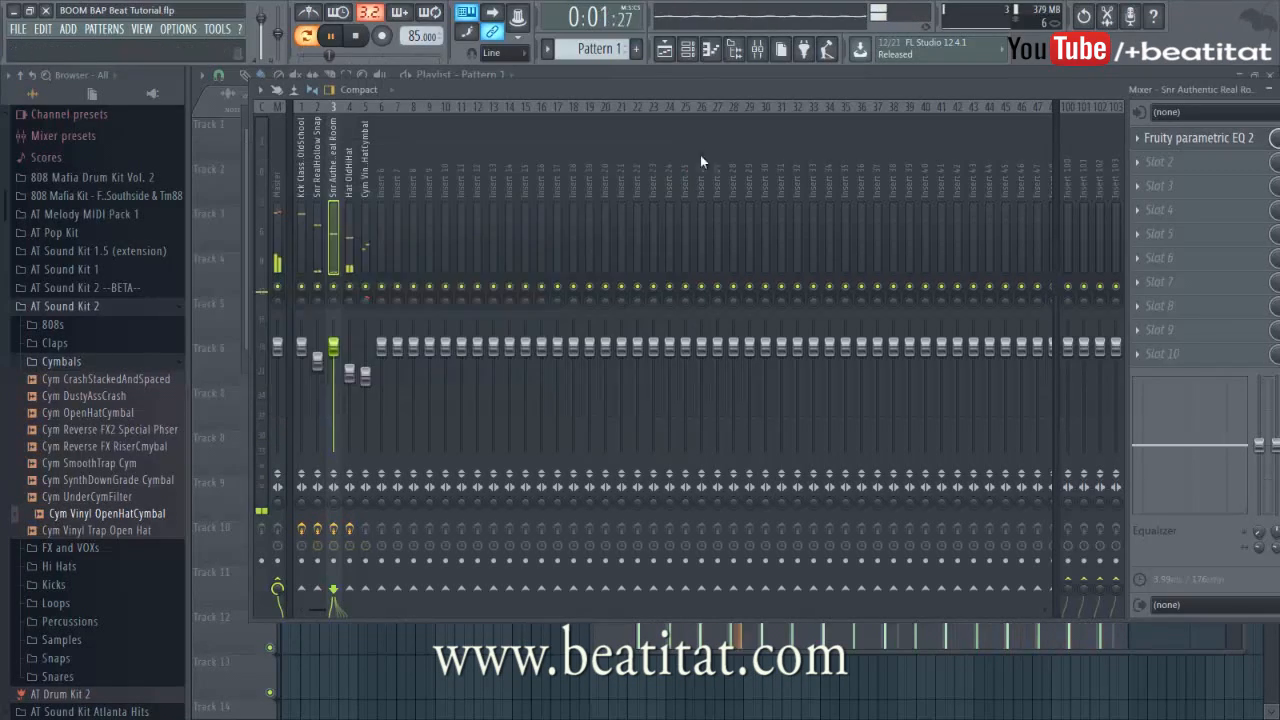
Add Fruity Limiter to slot 3 of the Snr Authentic Real Room track and set its saturation threshold to -7.2 dB.
click(1185, 191)
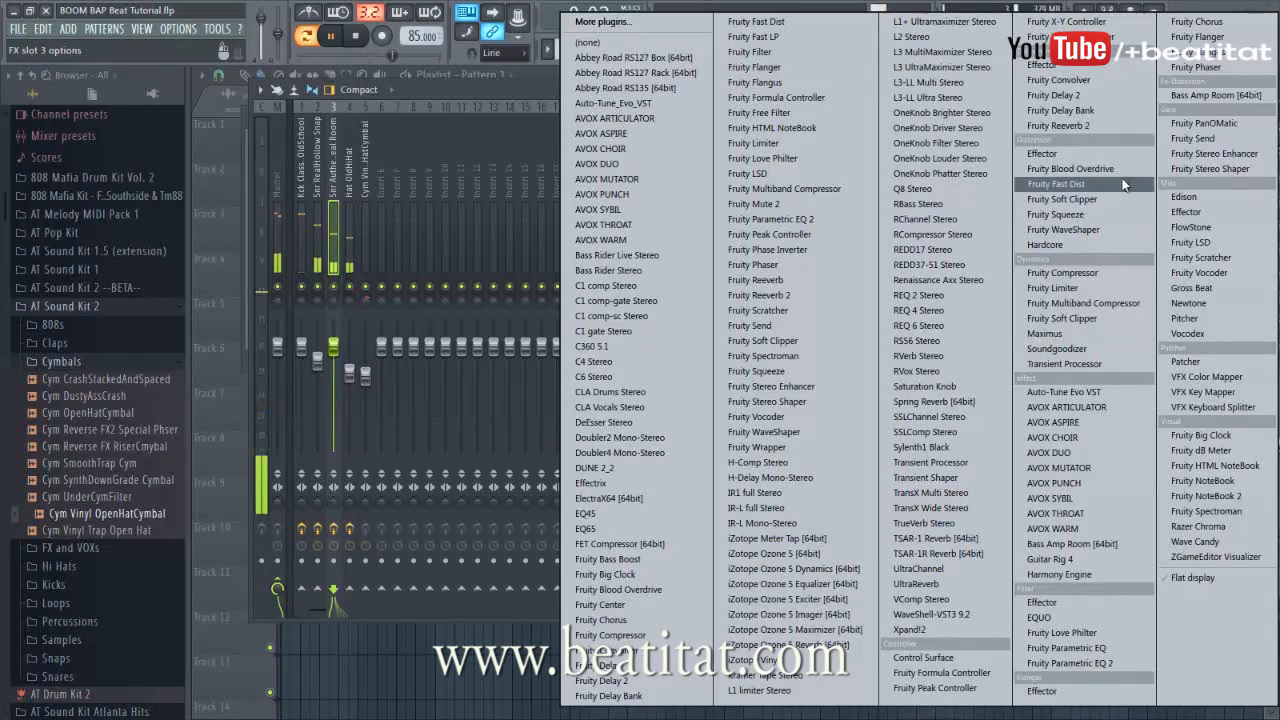
click(1055, 288)
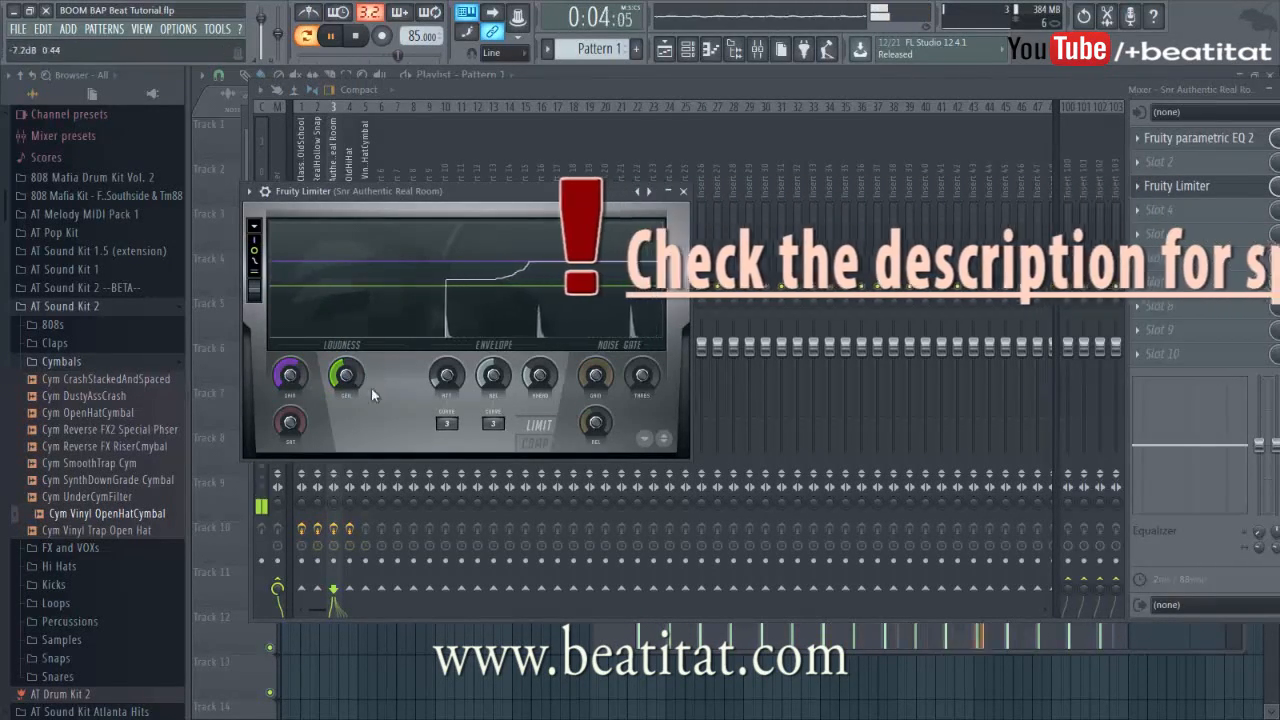
click(683, 191)
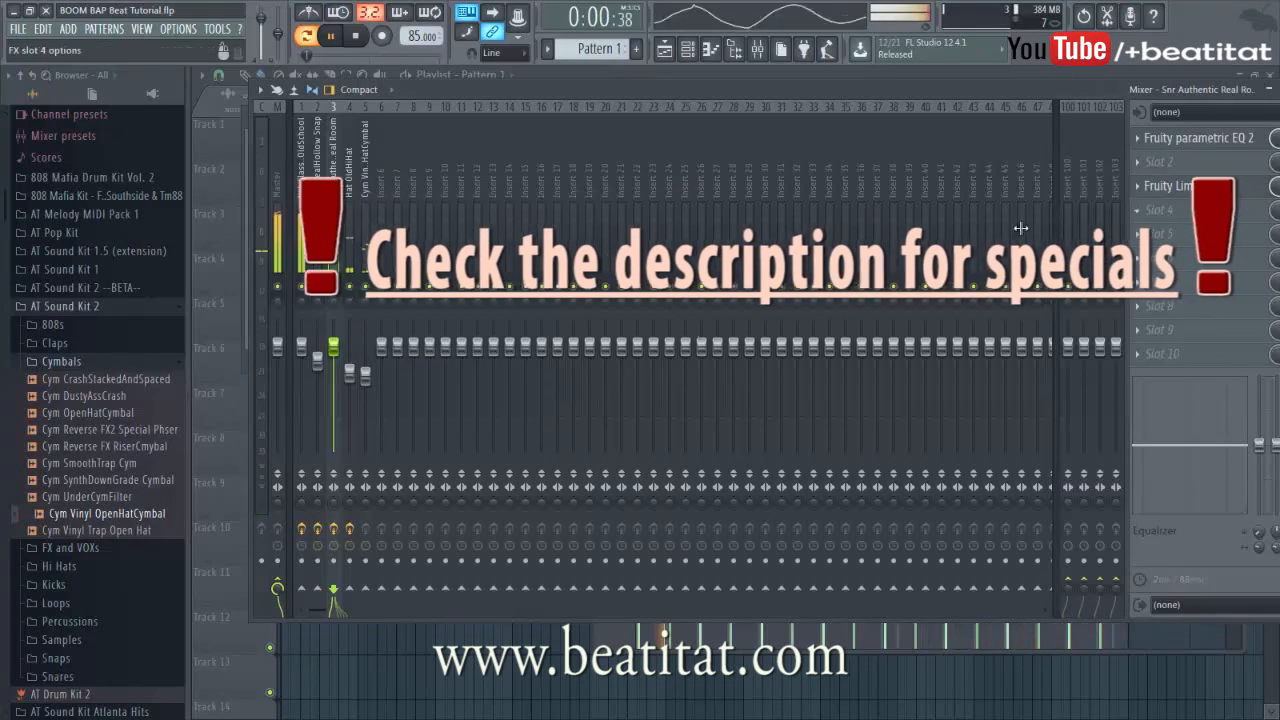
Raise the Snr RealHollow Snap fader slightly and lower the Snr Authentic Real Room fader a little.
key(Left)
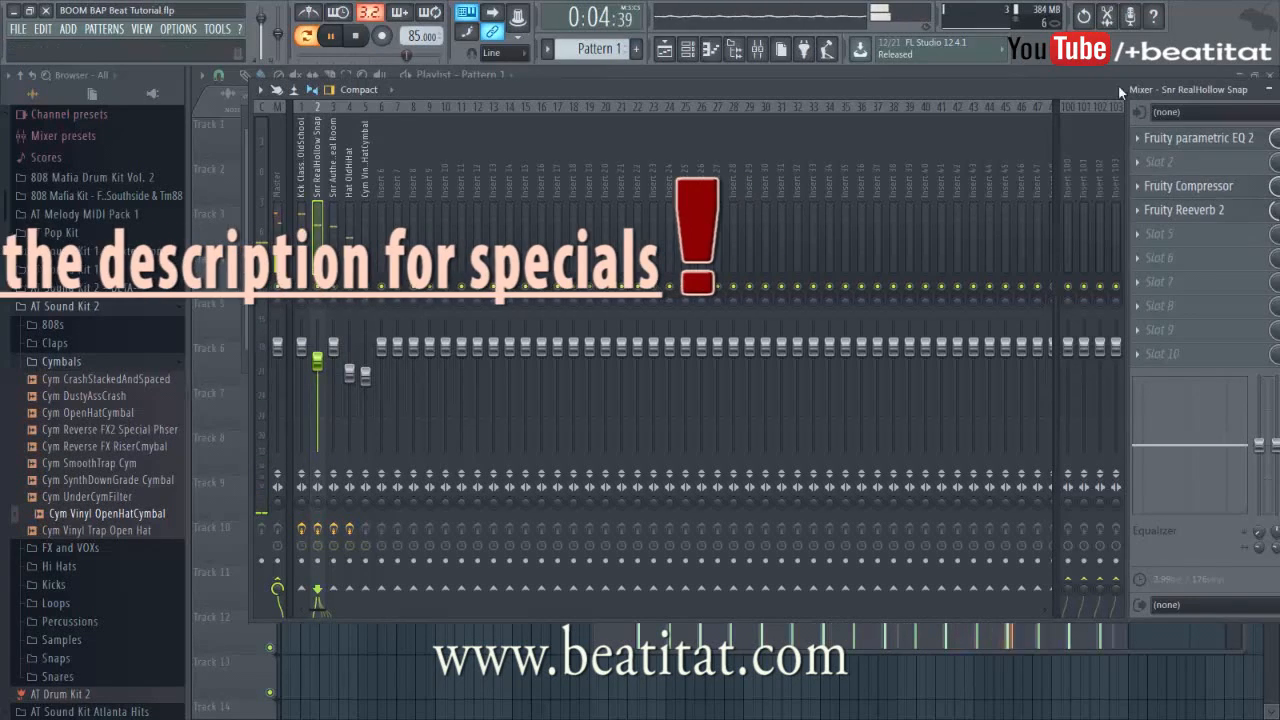
drag(1118, 84, 1074, 84)
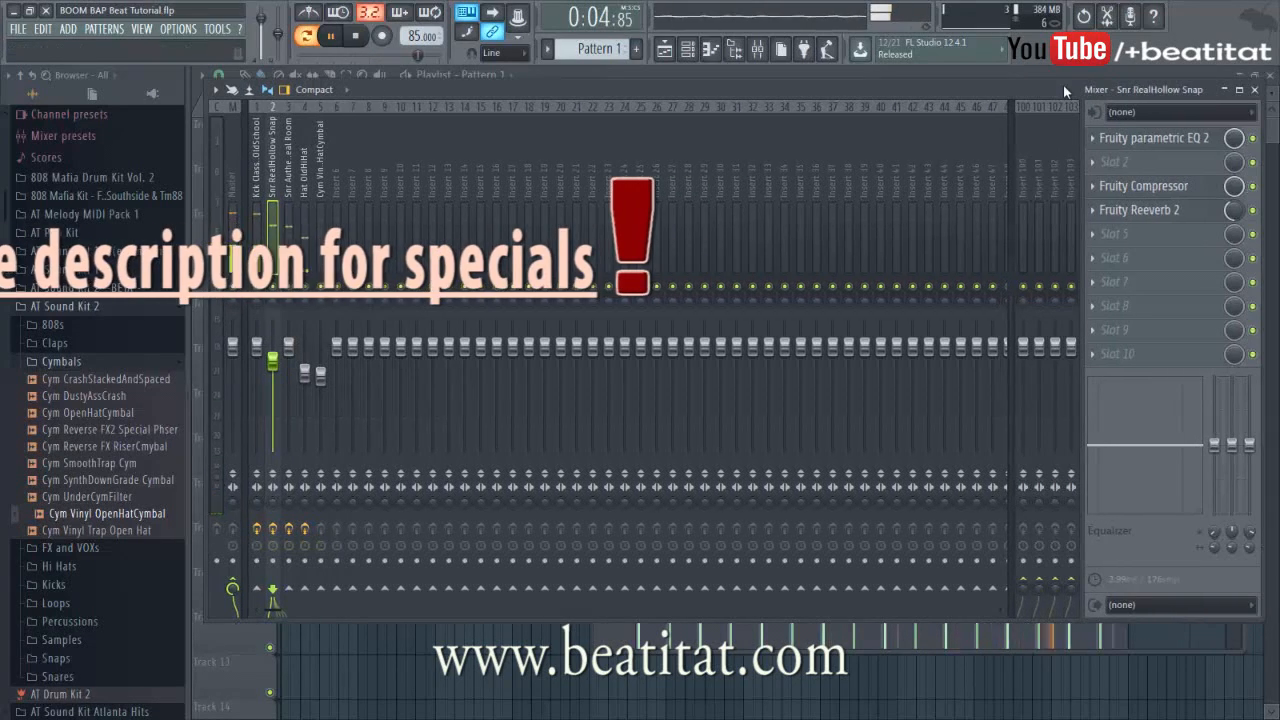
click(290, 352)
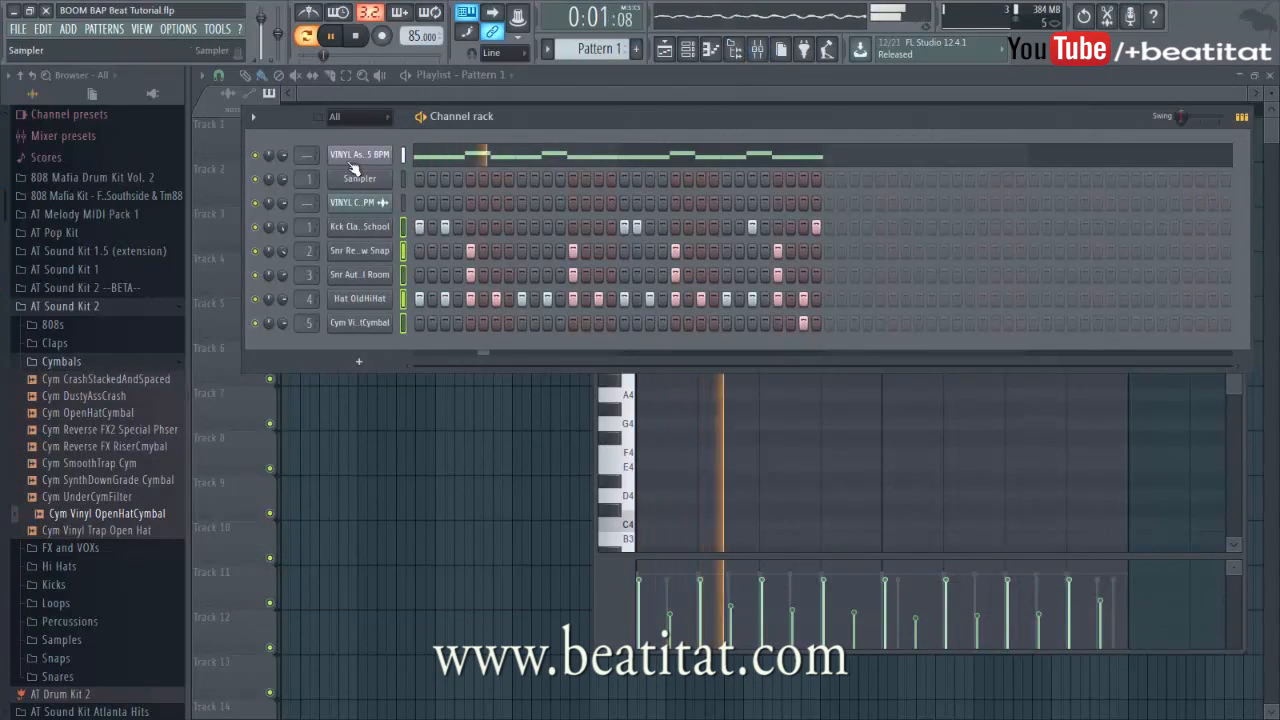
Route the VINYL Asian Garden channel to mixer track 6, check the Master level and close the mixer.
click(350, 160)
key(ctrl+l)
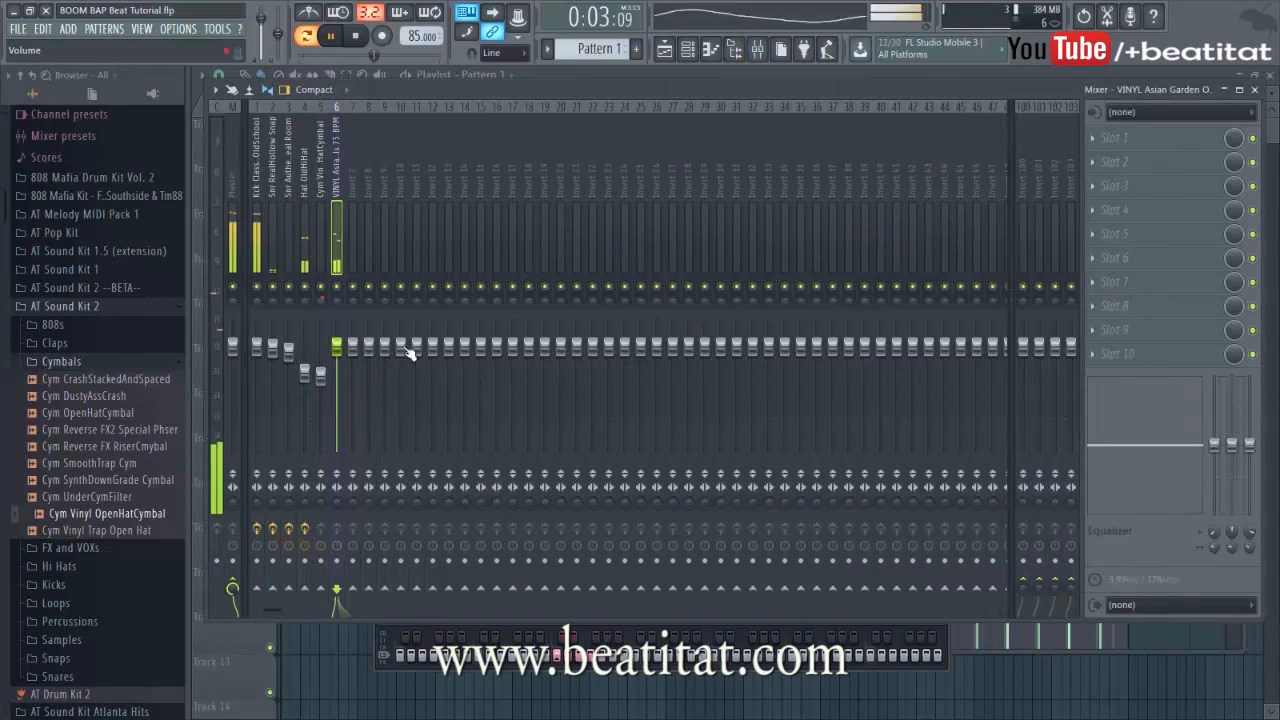
click(242, 246)
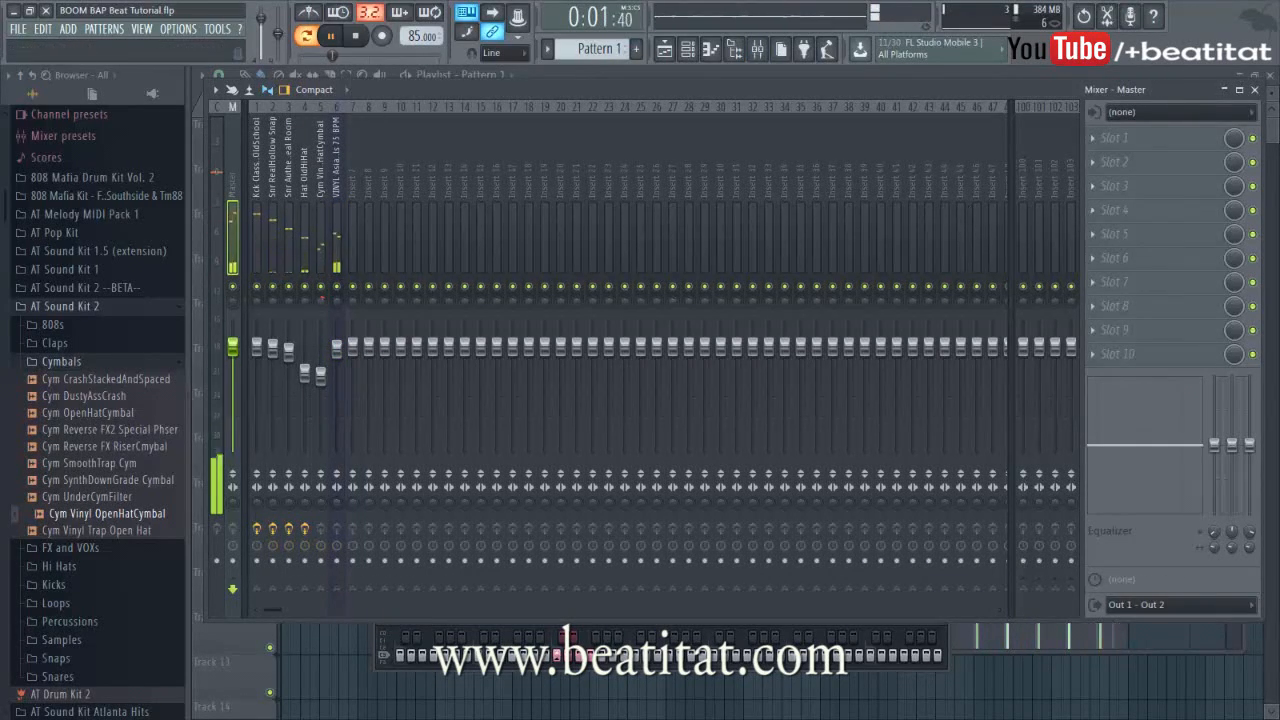
click(1255, 90)
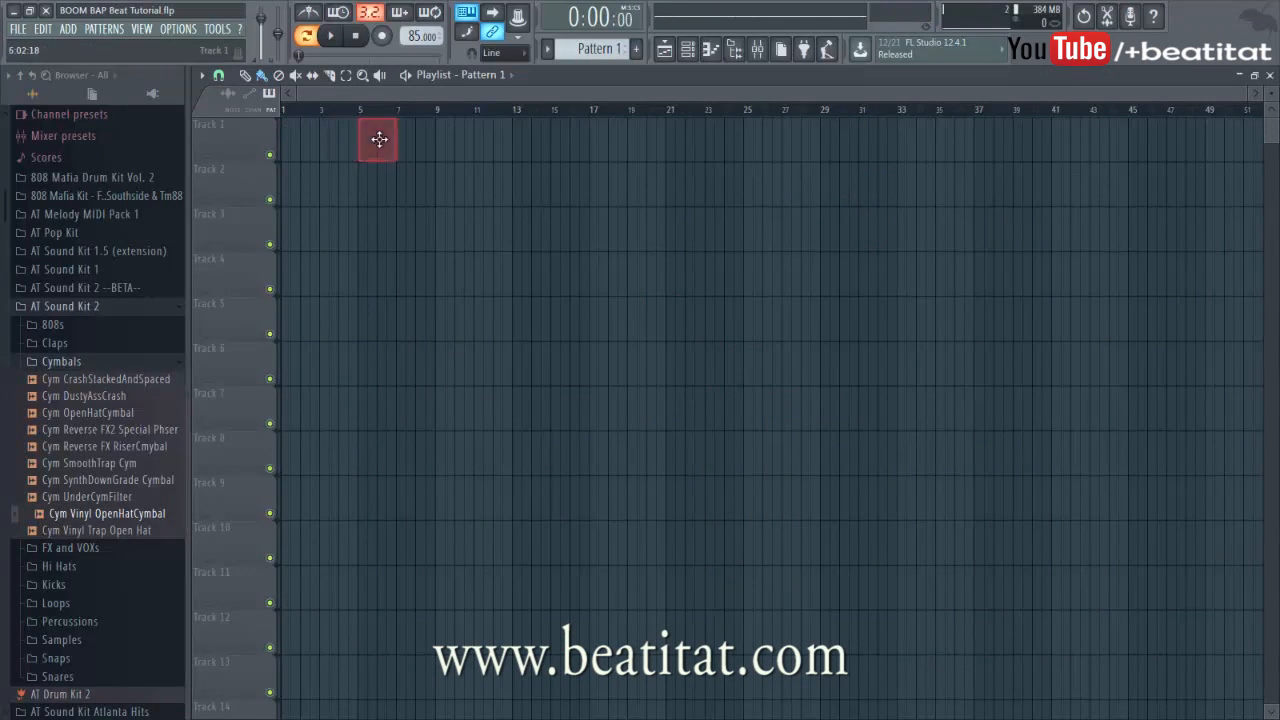
Place Pattern 1 at bar 5 in the playlist and split it by channel into separate clips on tracks 2 to 7.
click(202, 75)
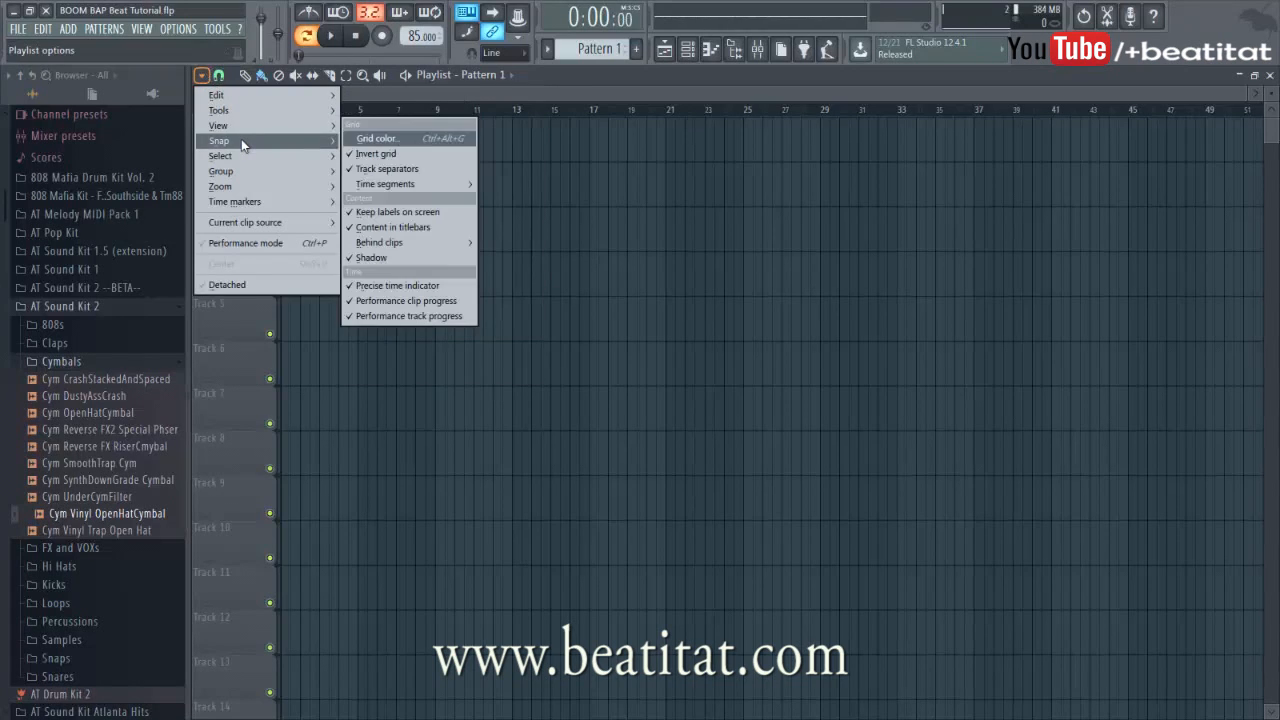
mouse_move(332, 160)
click(368, 163)
click(370, 143)
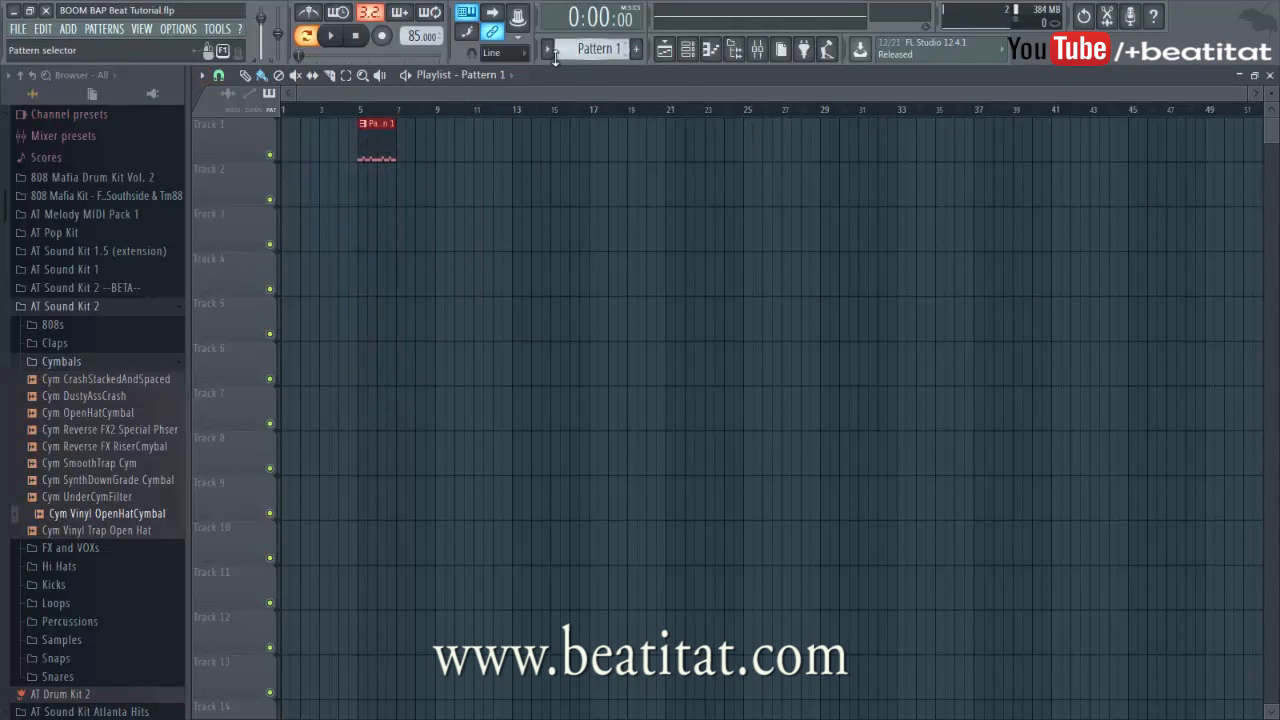
click(555, 57)
click(629, 243)
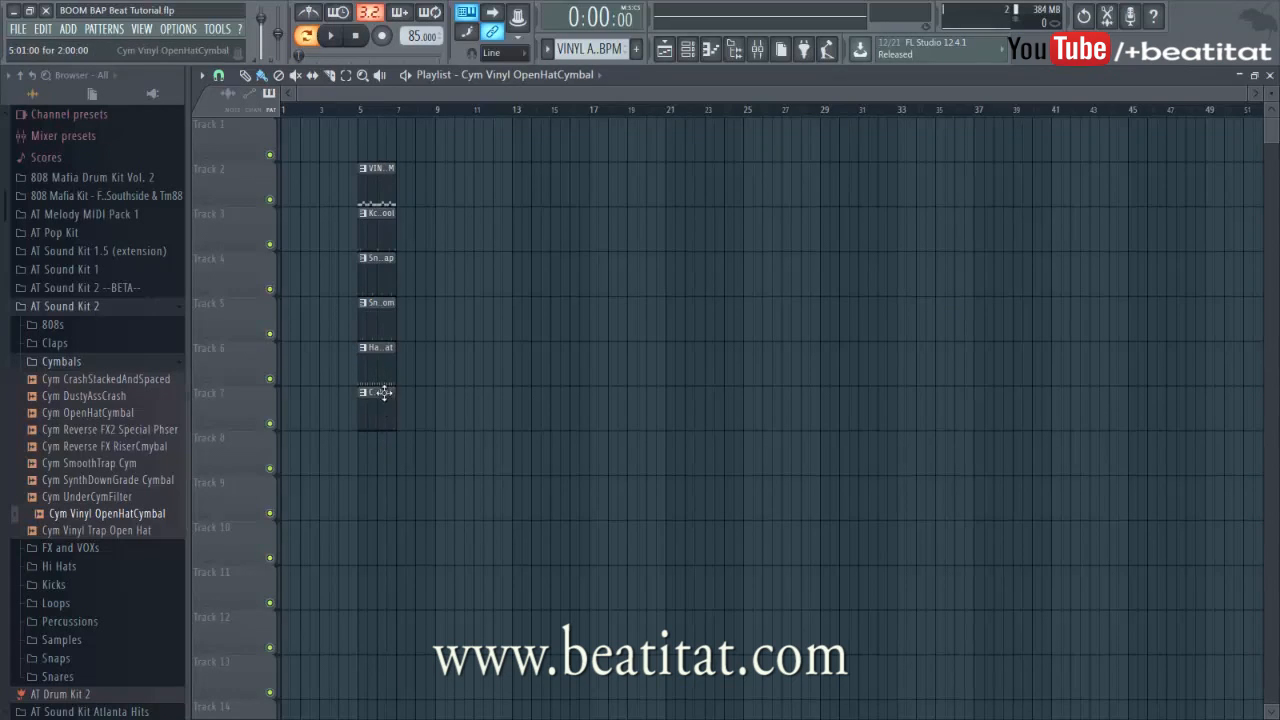
Duplicate all clips to fill bars 1 to 8, delete the drum clips before bar 5, and play from the start.
key(ctrl+a)
key(ctrl+b)
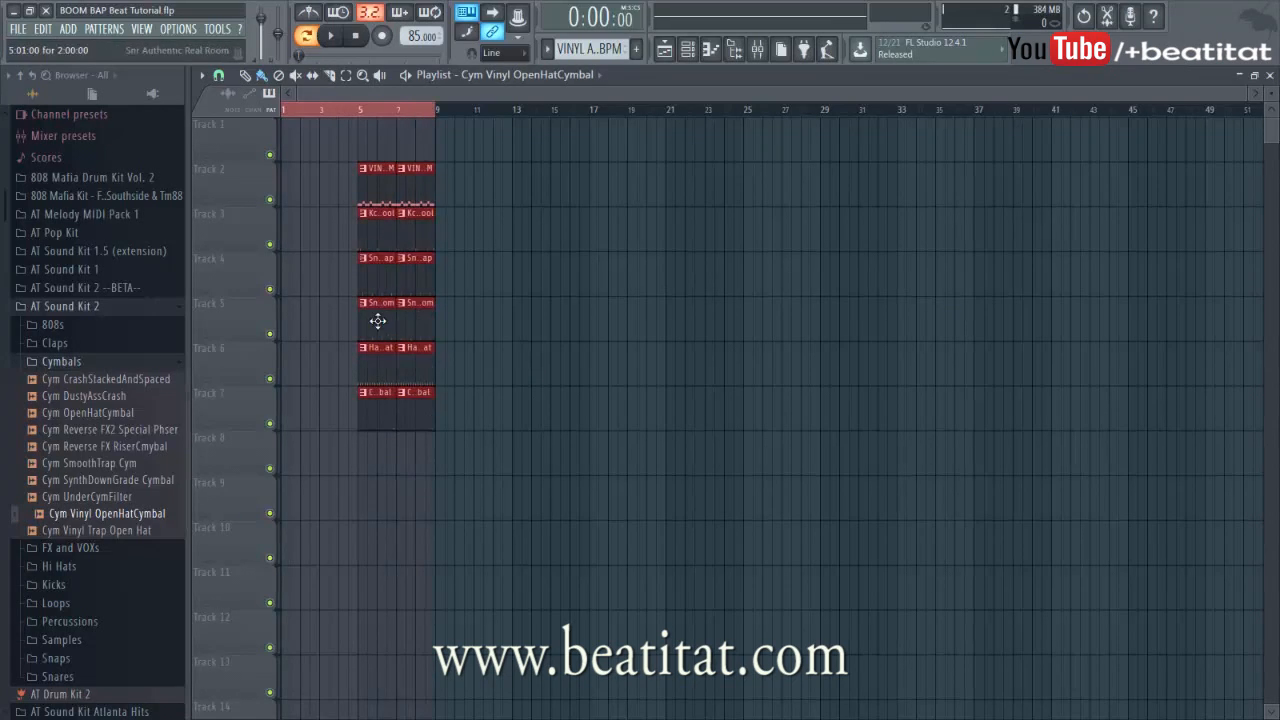
drag(378, 321, 301, 323)
key(ctrl+d)
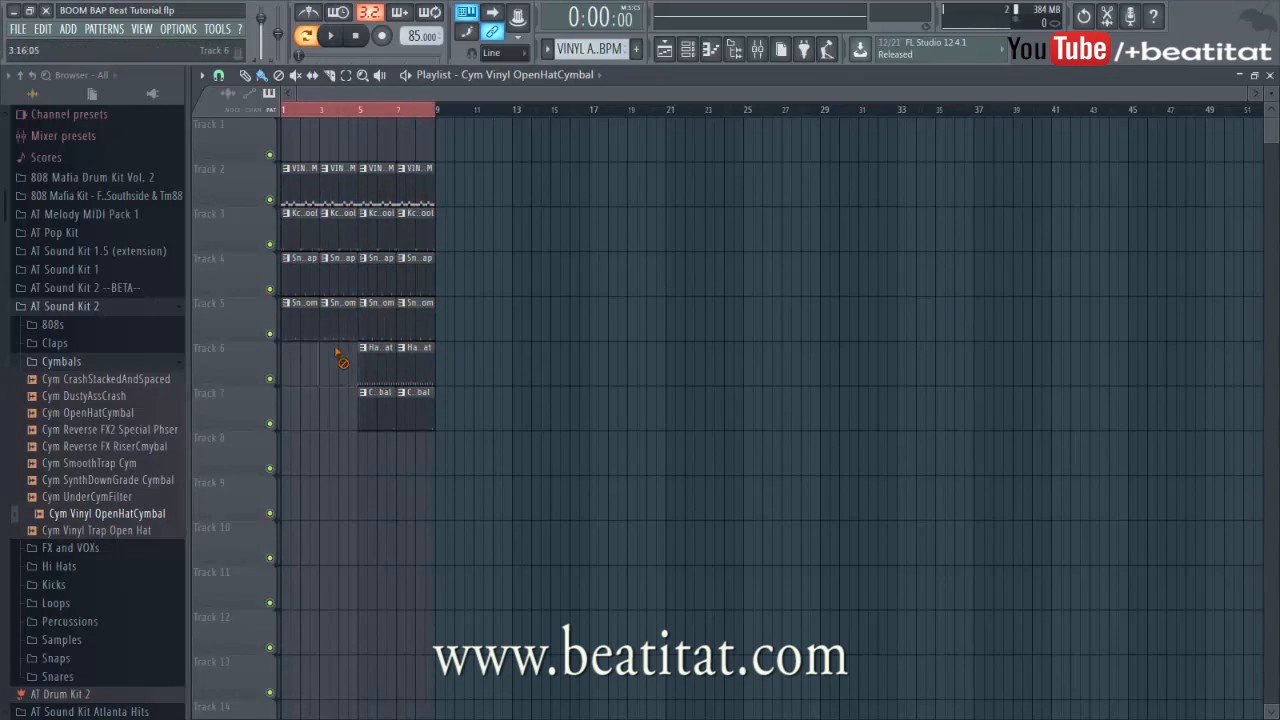
drag(311, 284, 308, 252)
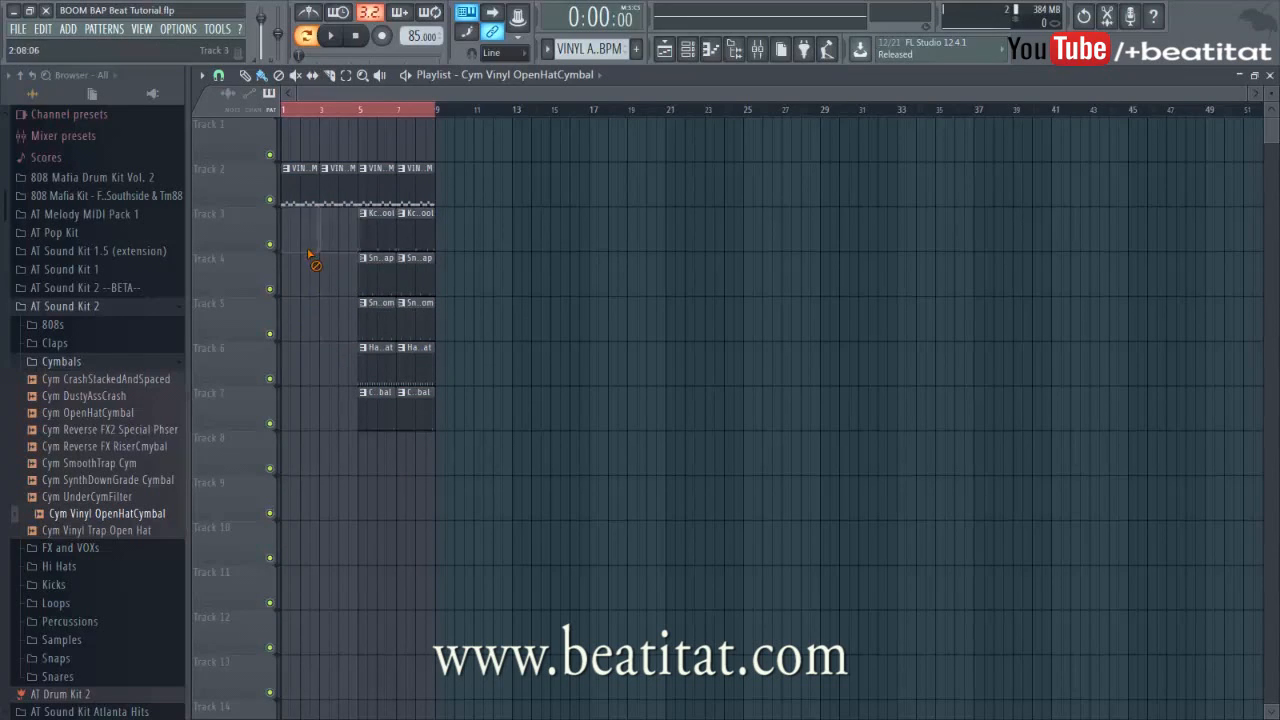
click(284, 114)
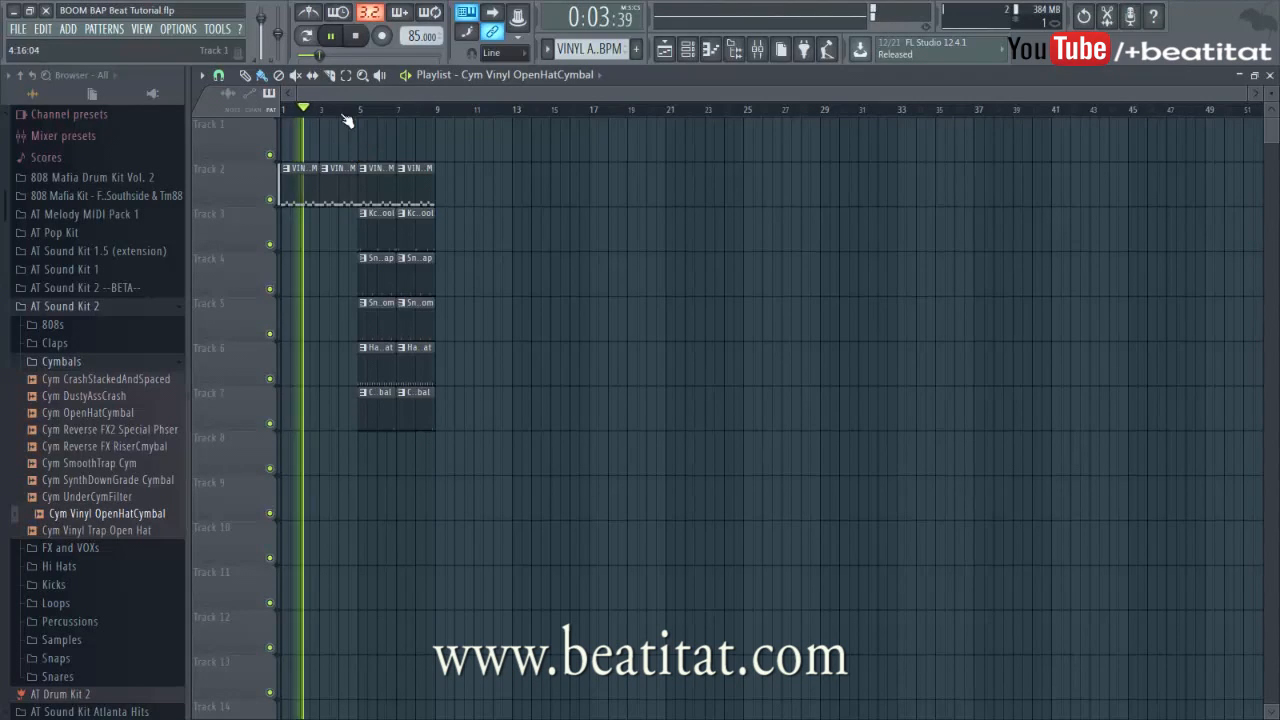
Copy a Hat OldHiHat clip to bar 3 so the hi-hat enters before the other drums.
drag(449, 398, 446, 373)
click(554, 322)
scroll(554, 322, up, 4)
scroll(438, 358, down, 3)
ctrl+click(470, 363)
key(Return)
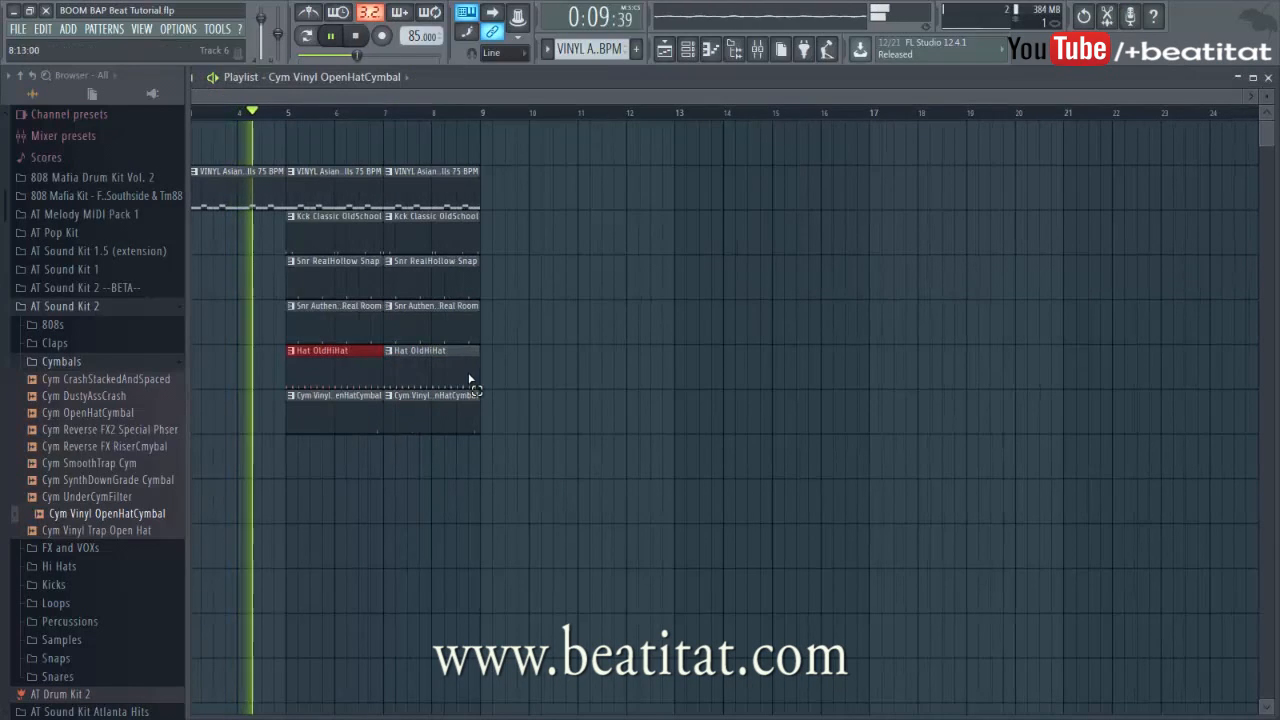
drag(354, 380, 253, 397)
click(280, 432)
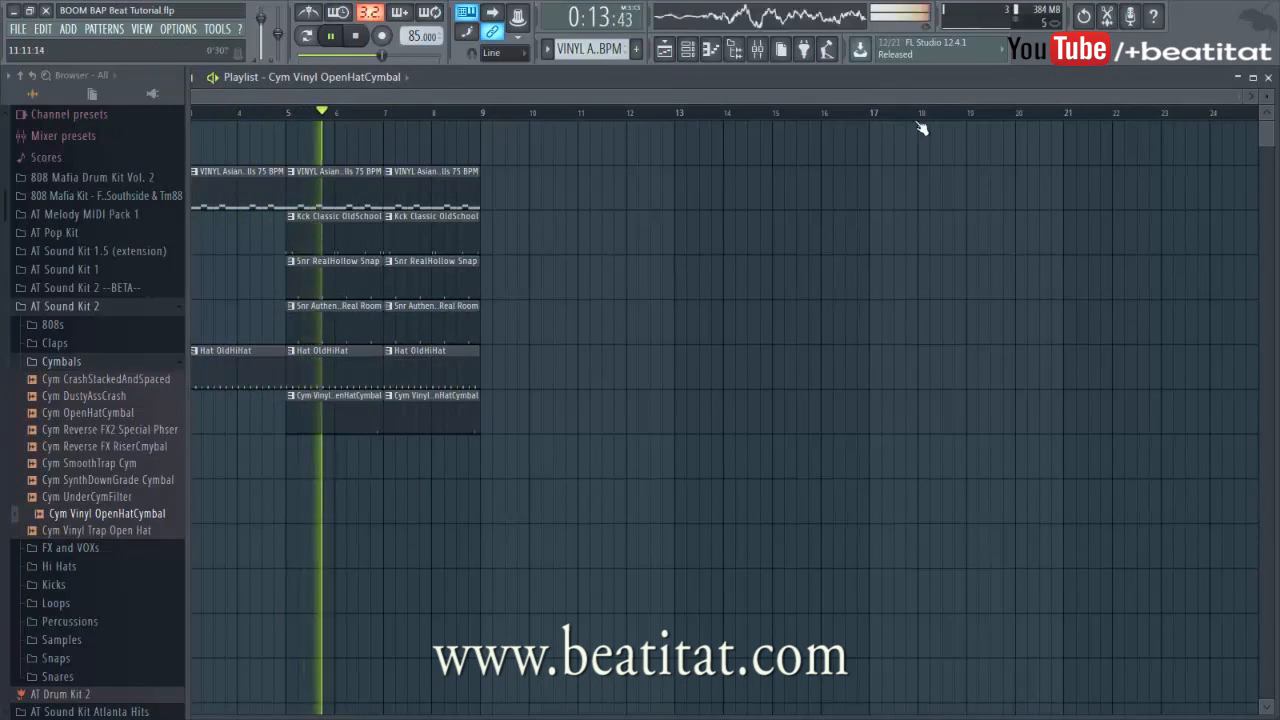
Copy the vinyl and drum clips of bars 5 to 8 to bars 9 to 12.
drag(1245, 96, 1136, 105)
drag(1042, 80, 1139, 68)
drag(434, 157, 617, 420)
drag(487, 342, 674, 326)
click(700, 449)
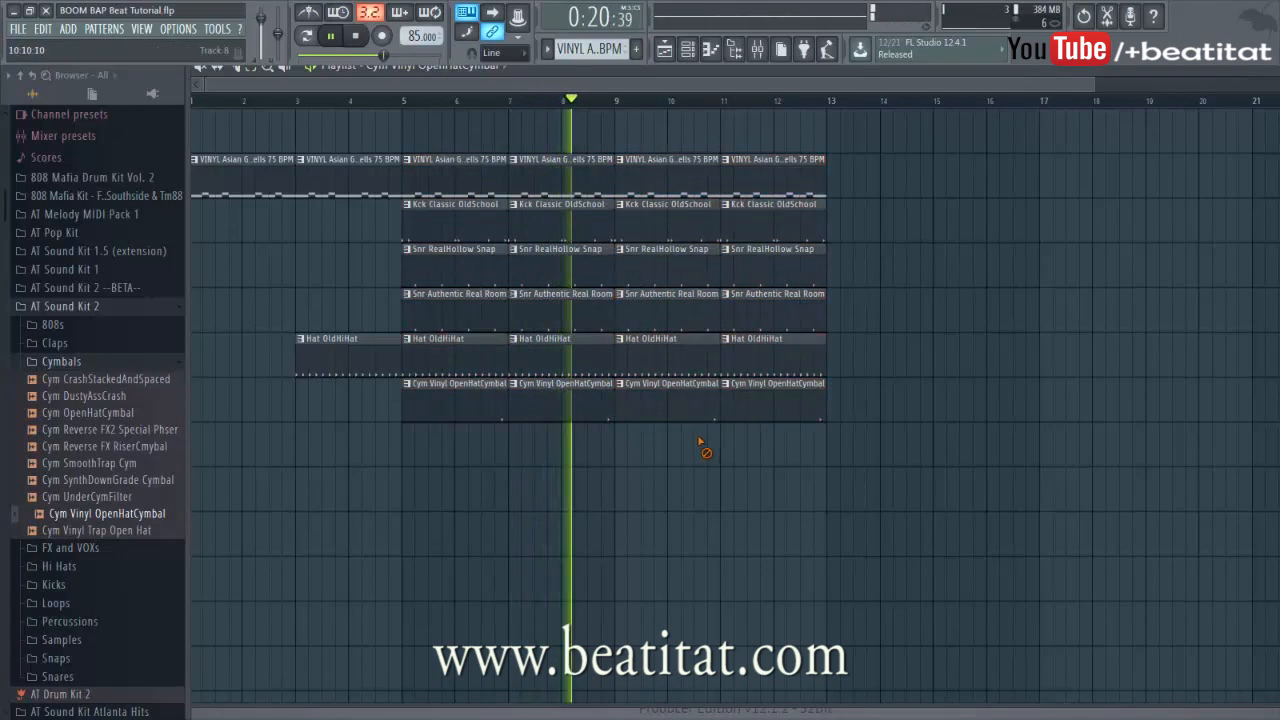
Create a pattern named OPEN HAT 2 and place its clips on track 8 across bars 9 to 12.
click(635, 48)
text(OPEN HAT 2)
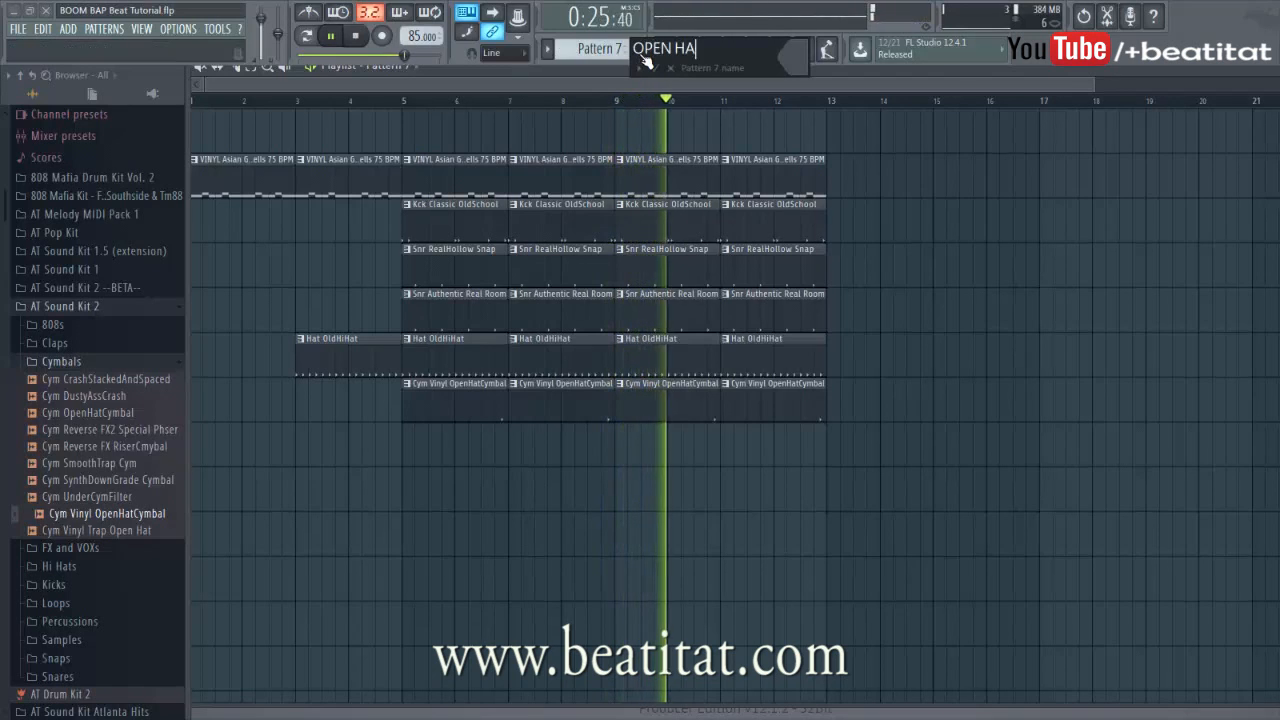
key(Return)
key(space)
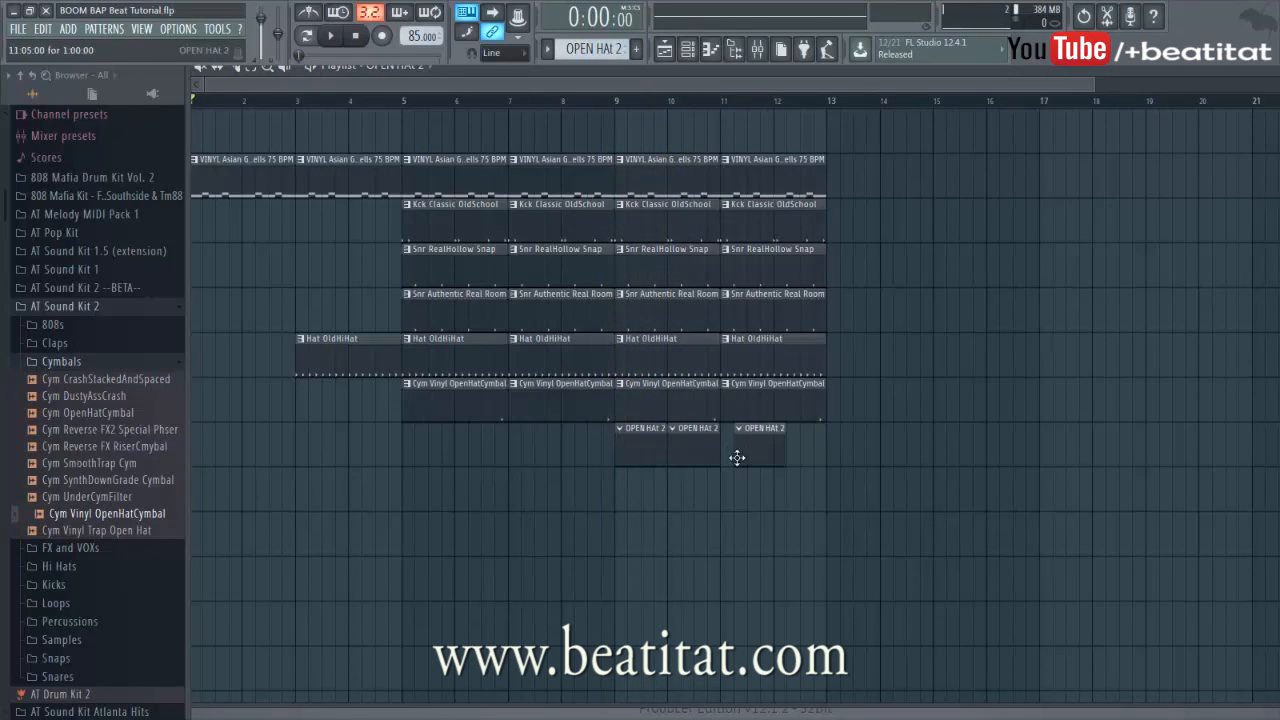
Add the Cym Open Crashes sample from the AT Sound Kit School of Smoke cymbals as a new channel.
click(687, 52)
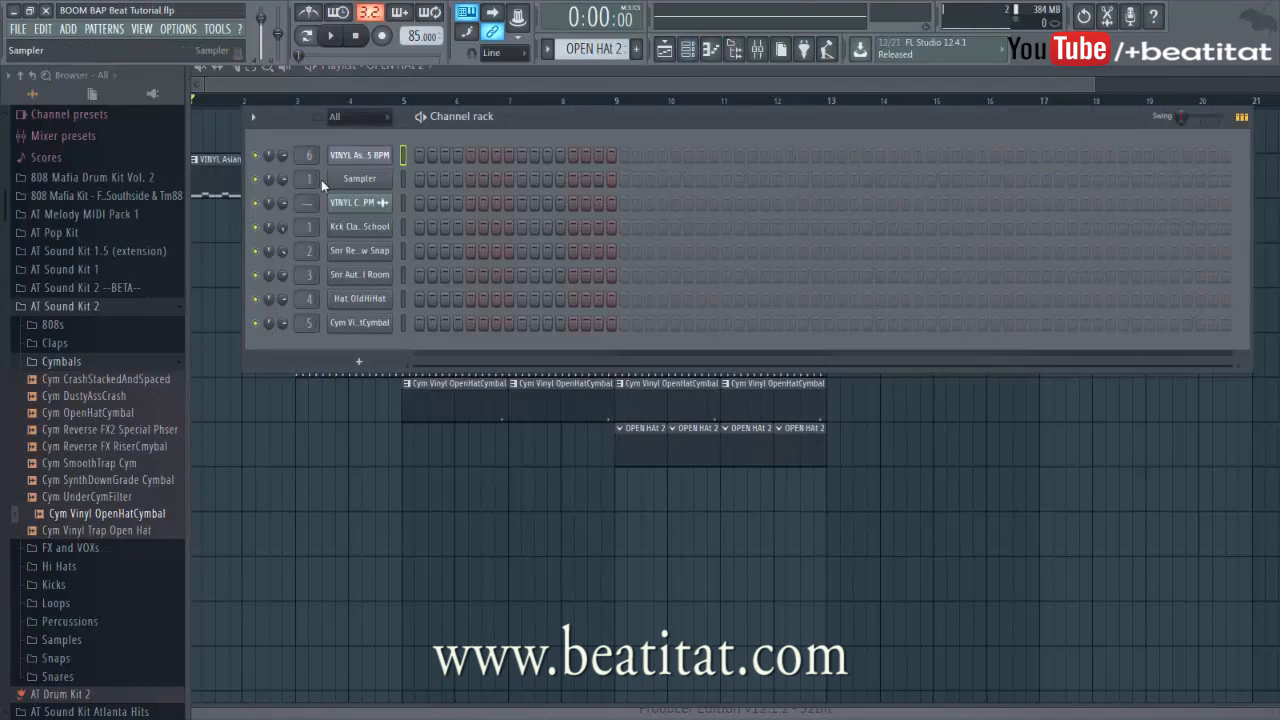
click(87, 366)
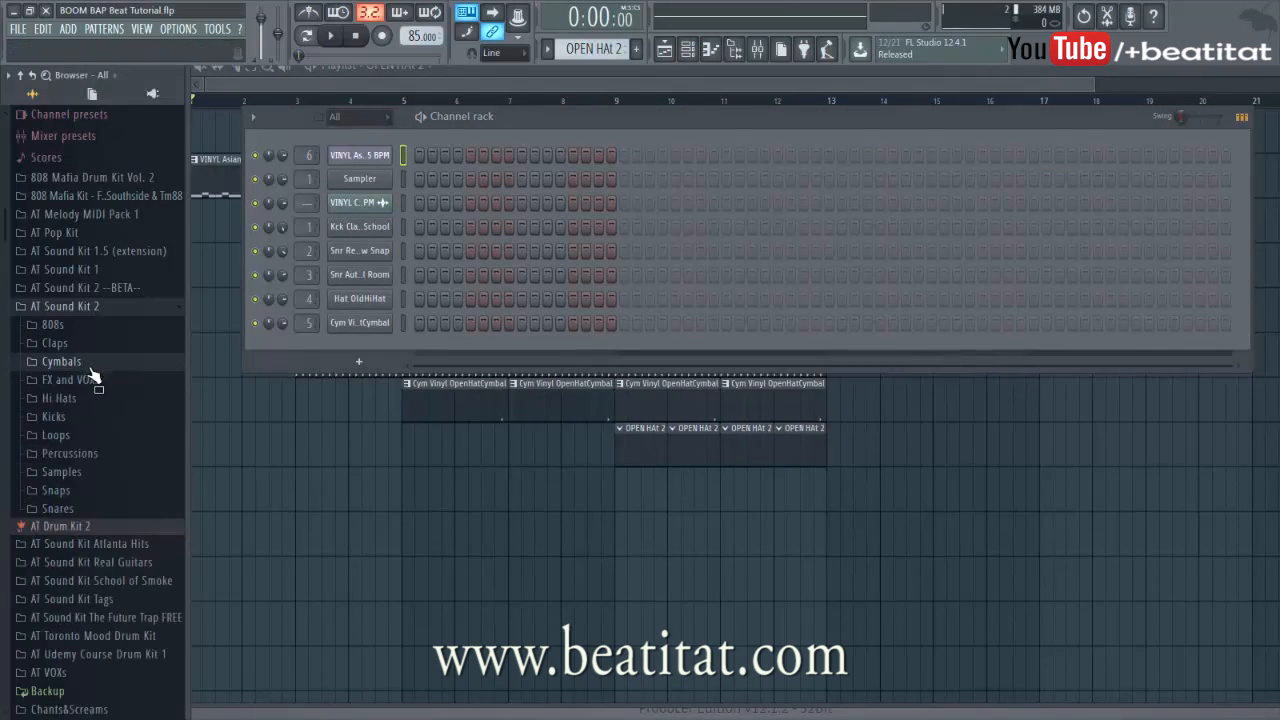
click(142, 581)
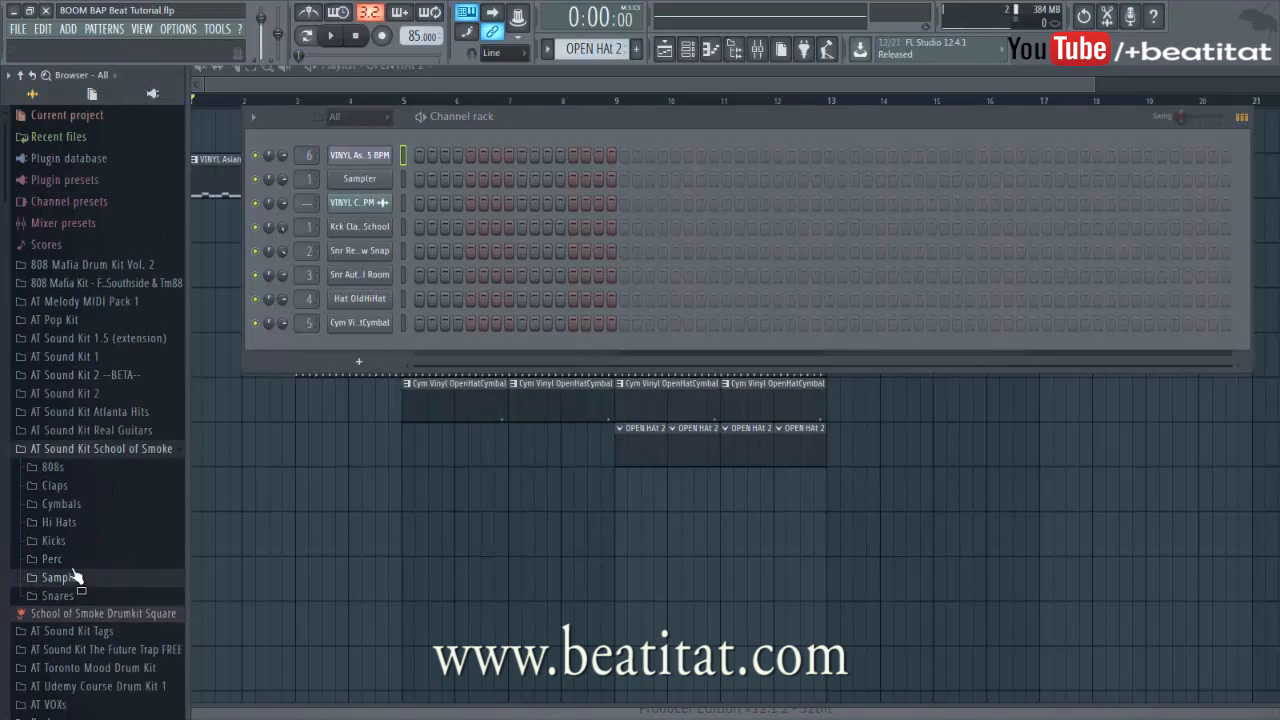
click(84, 508)
click(88, 558)
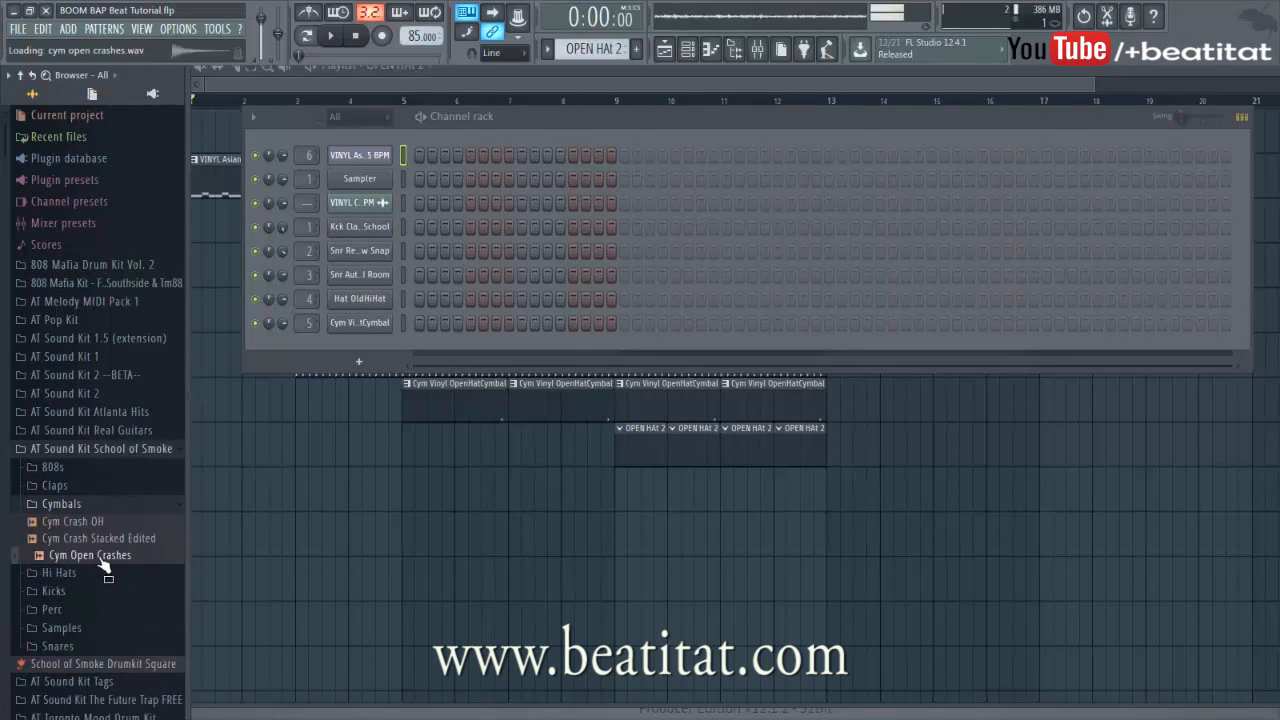
drag(393, 336, 389, 335)
Program Cym Open Crashes hits on steps 3 and 11 of the OPEN HAT 2 pattern and play from bar 9.
key(space)
click(471, 350)
right_click(474, 351)
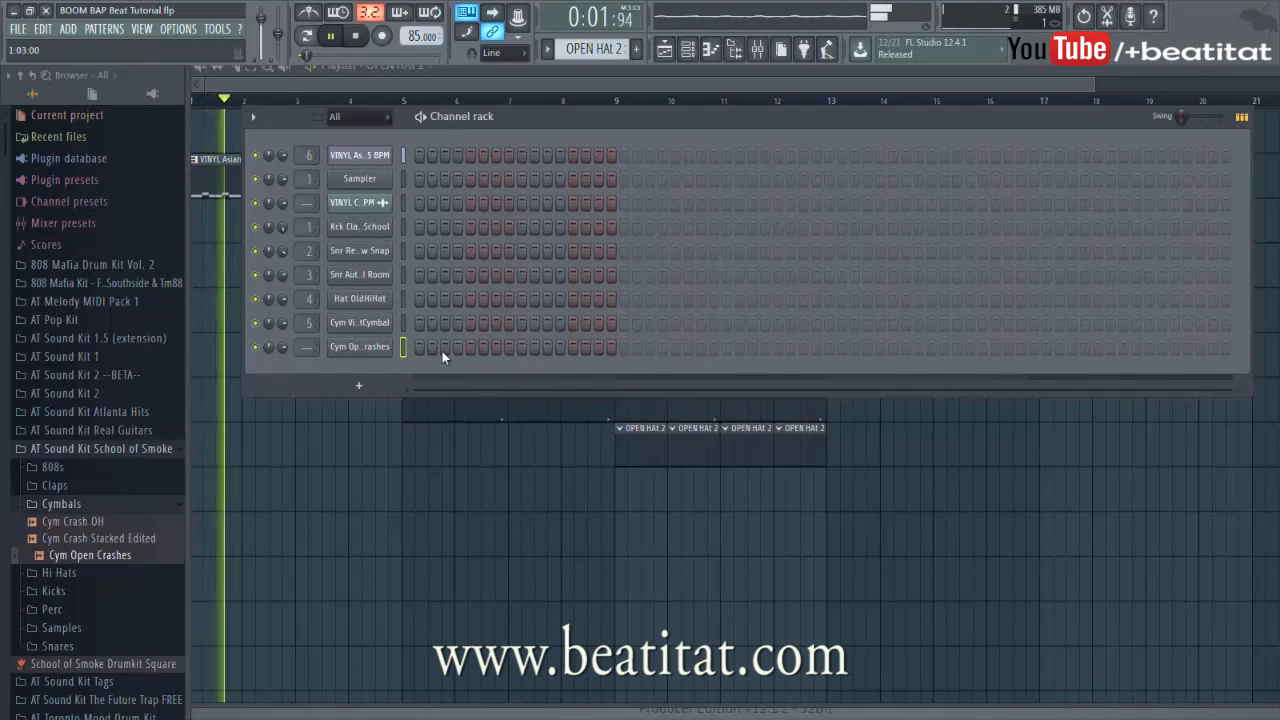
click(442, 351)
right_click(530, 480)
click(614, 100)
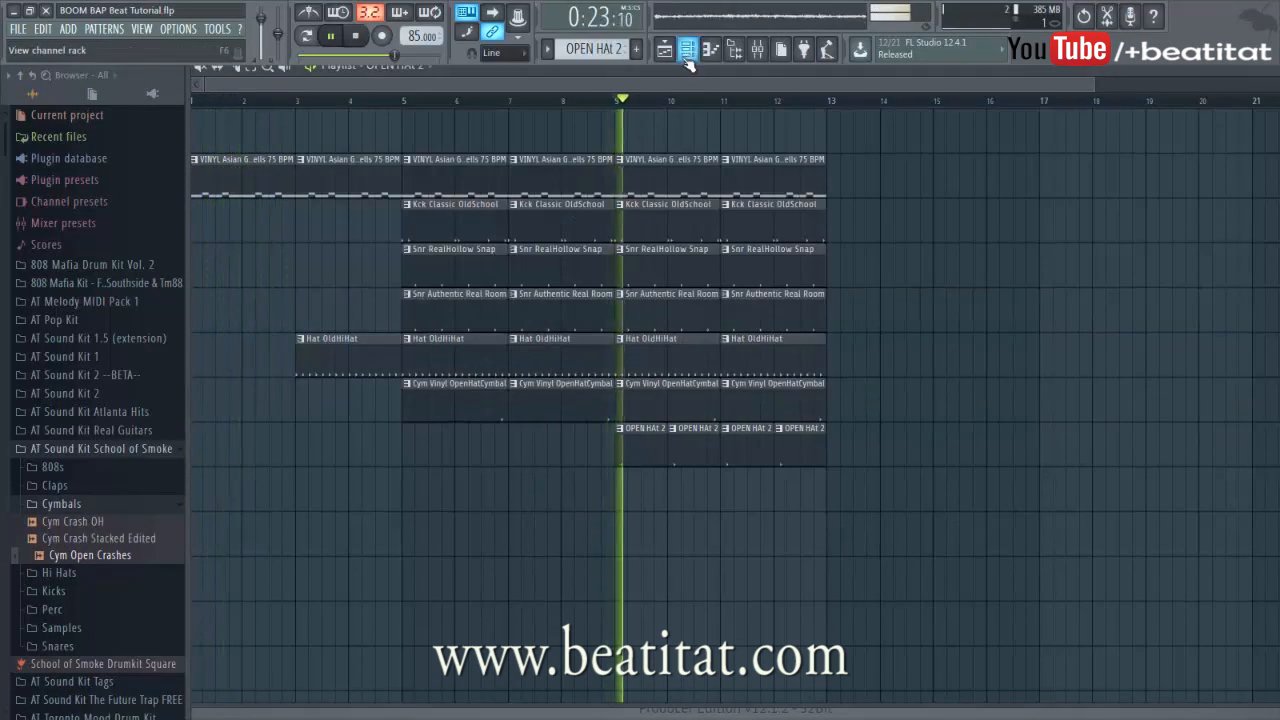
key(F6)
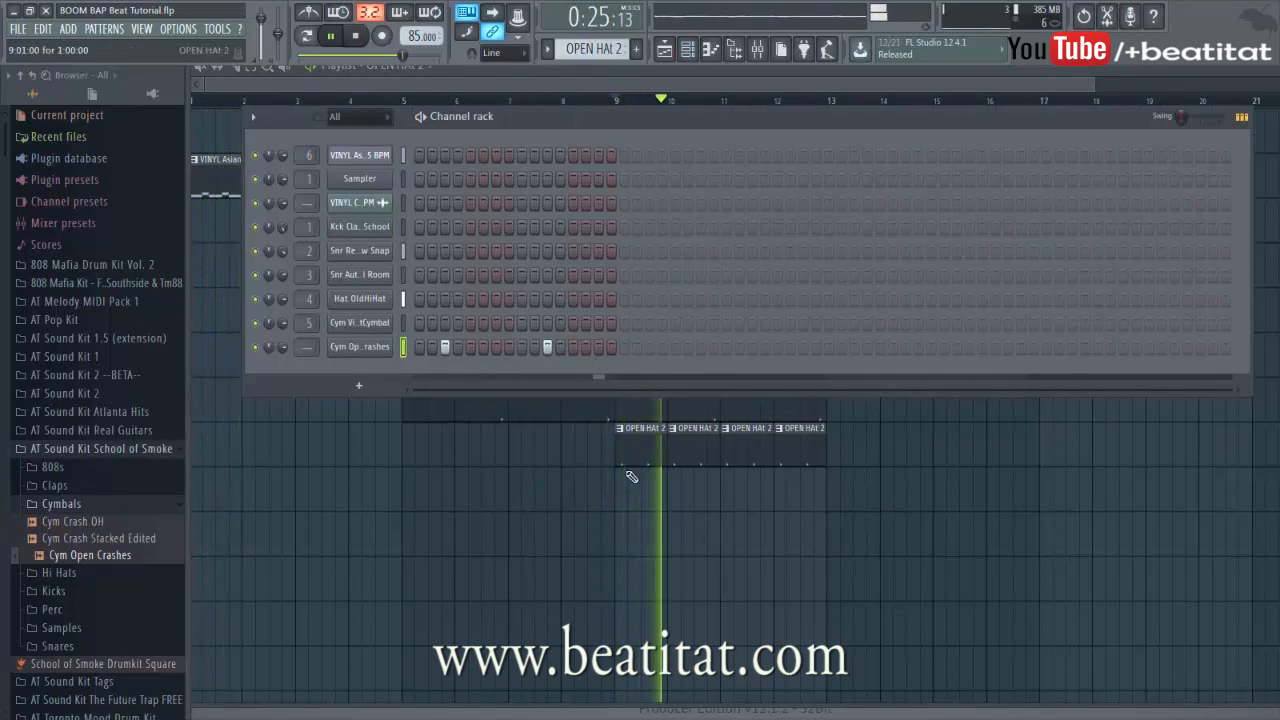
key(F6)
Route the Cym Open Crashes channel to mixer track 7 and lower its fader.
click(685, 58)
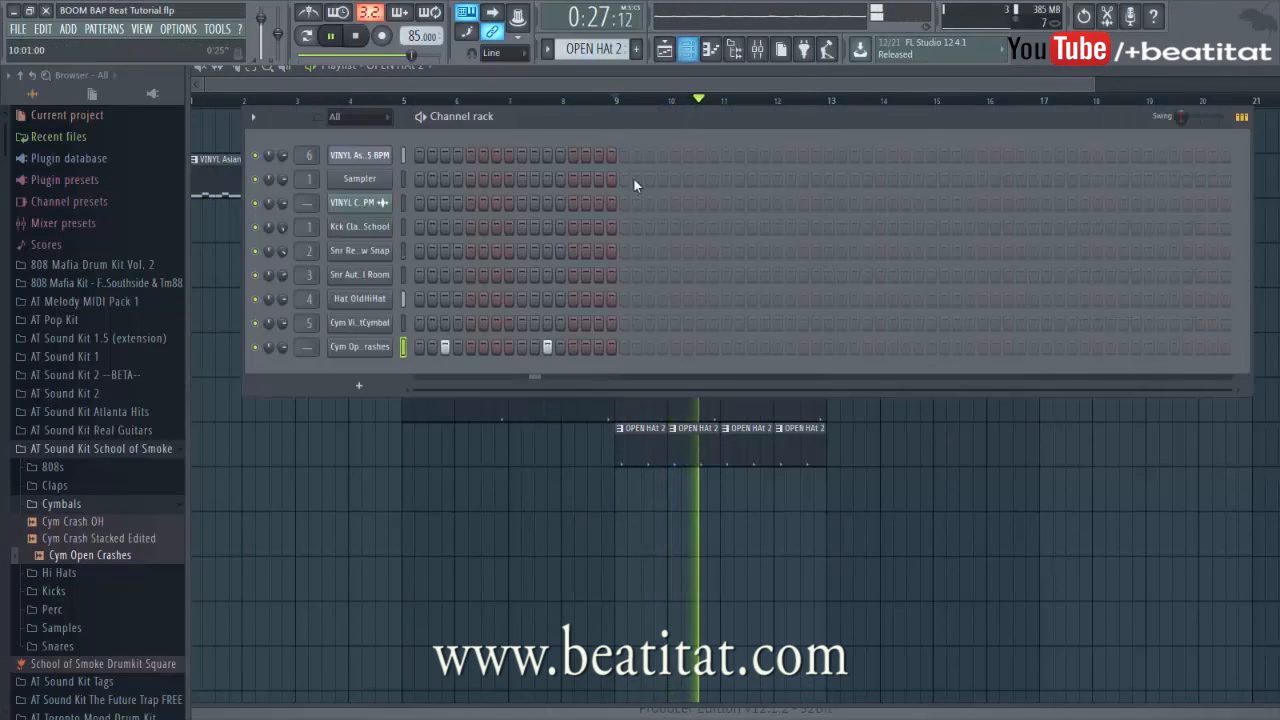
click(353, 346)
key(F9)
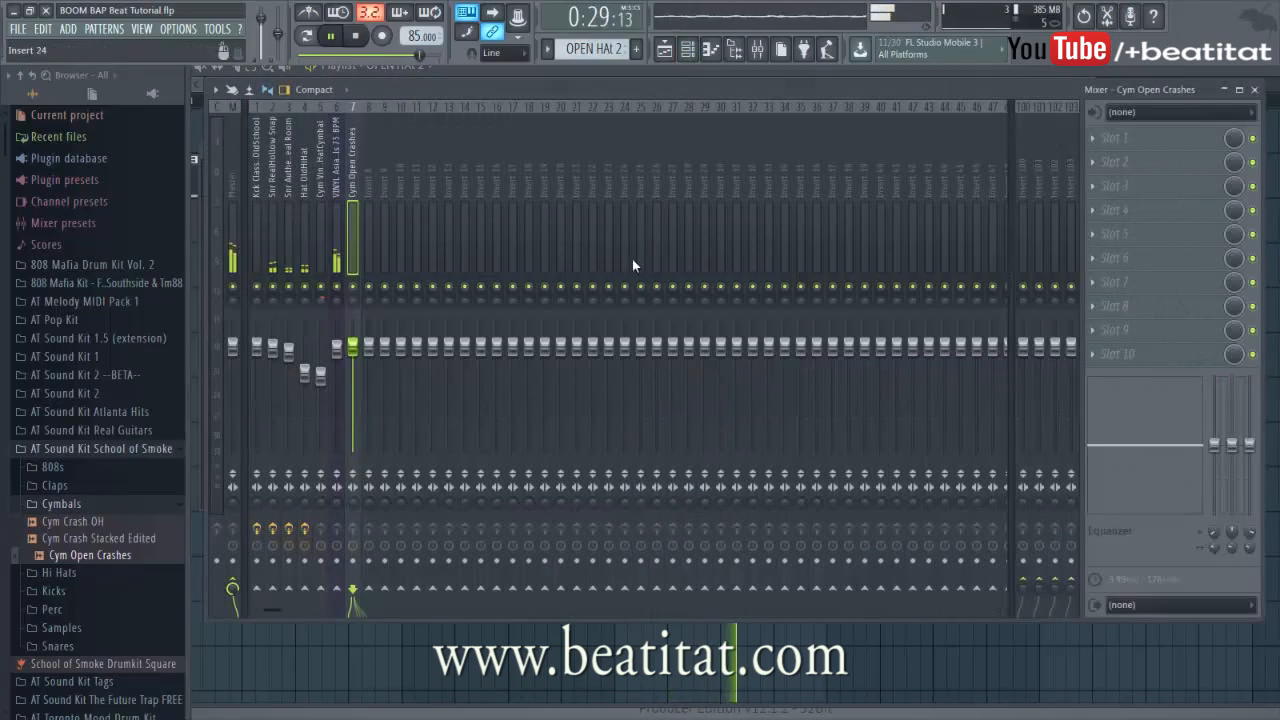
drag(352, 346, 352, 365)
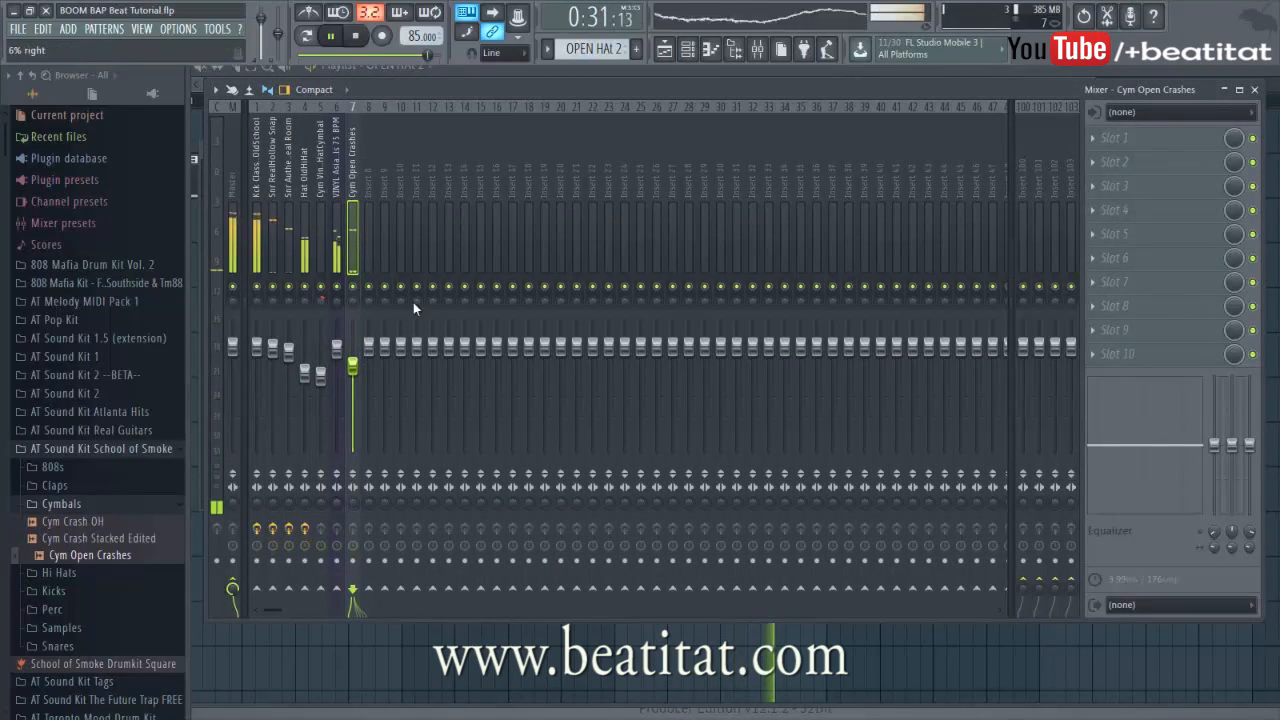
Add Fruity Parametric EQ 2 to Cym Open Crashes with a high-pass on band 1 and gentle boosts on bands 5 and 6.
click(1126, 135)
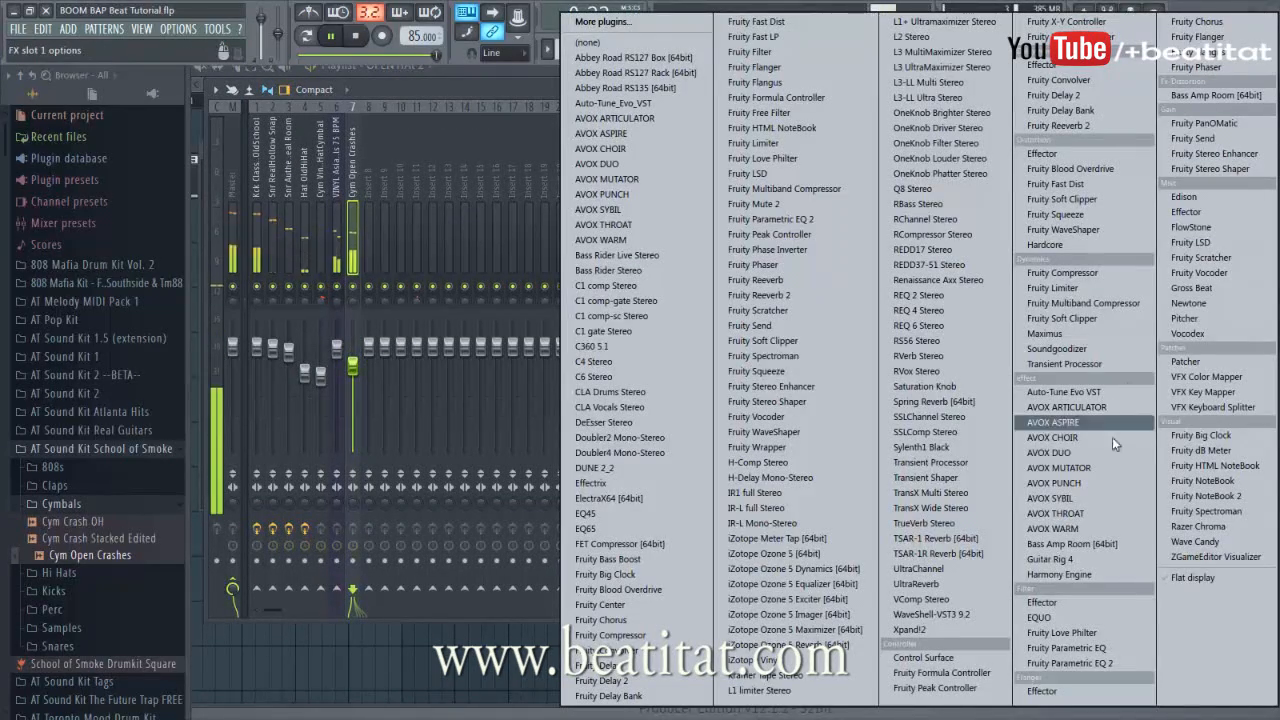
click(1097, 663)
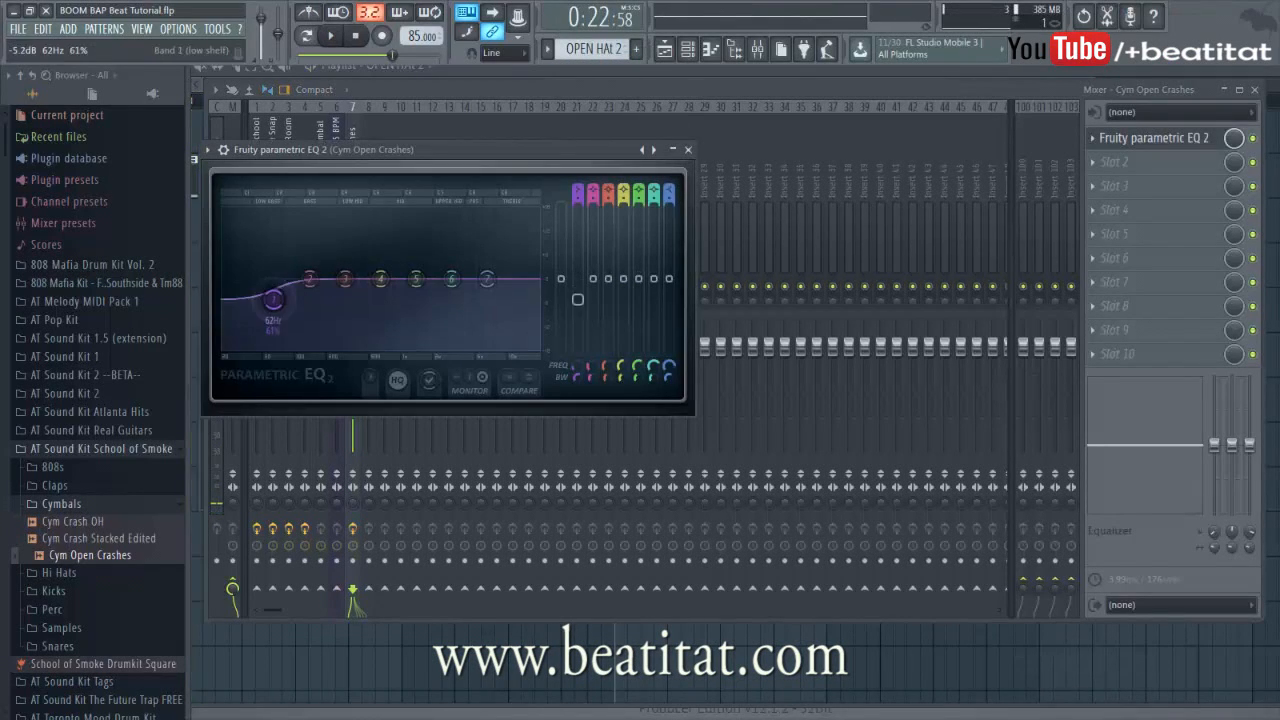
key(space)
drag(272, 299, 277, 318)
drag(452, 279, 497, 275)
drag(487, 279, 512, 269)
drag(578, 190, 578, 207)
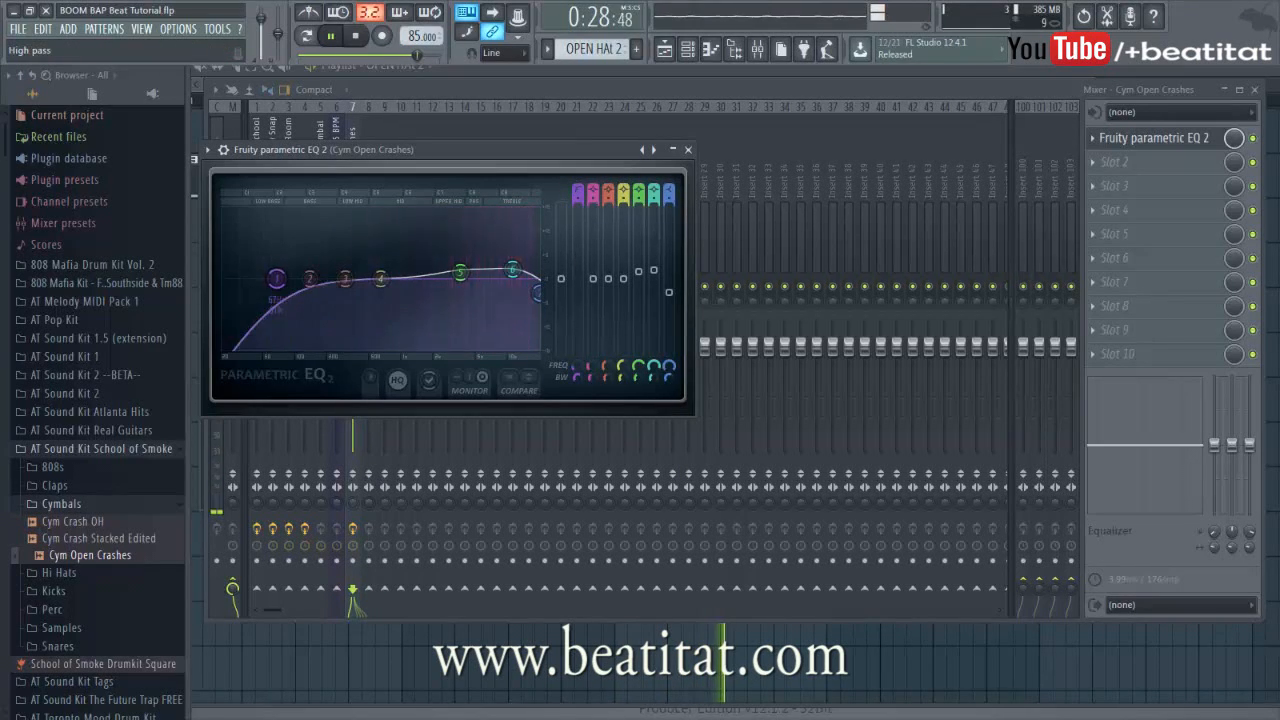
drag(278, 280, 337, 279)
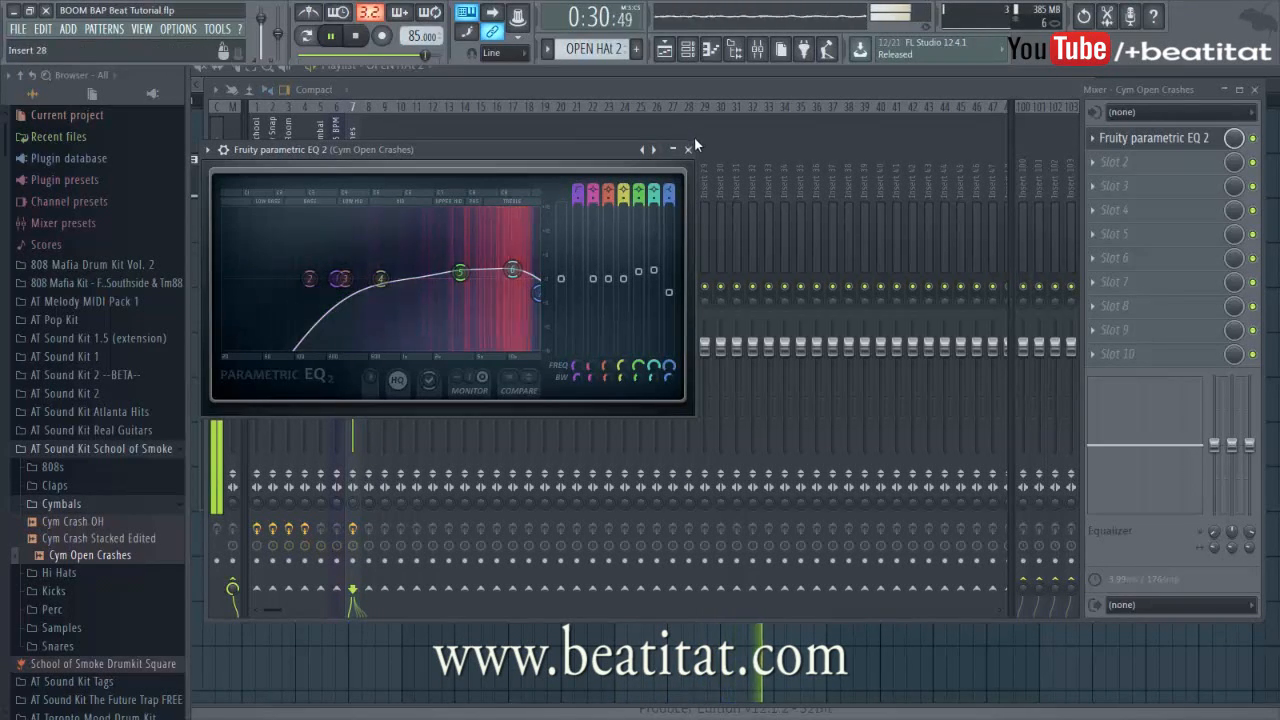
click(687, 149)
Add Fruity Reeverb 2 in slot 3 of Cym Open Crashes, adjust its wet level, and lower the track fader to about -7.9 dB.
click(1108, 175)
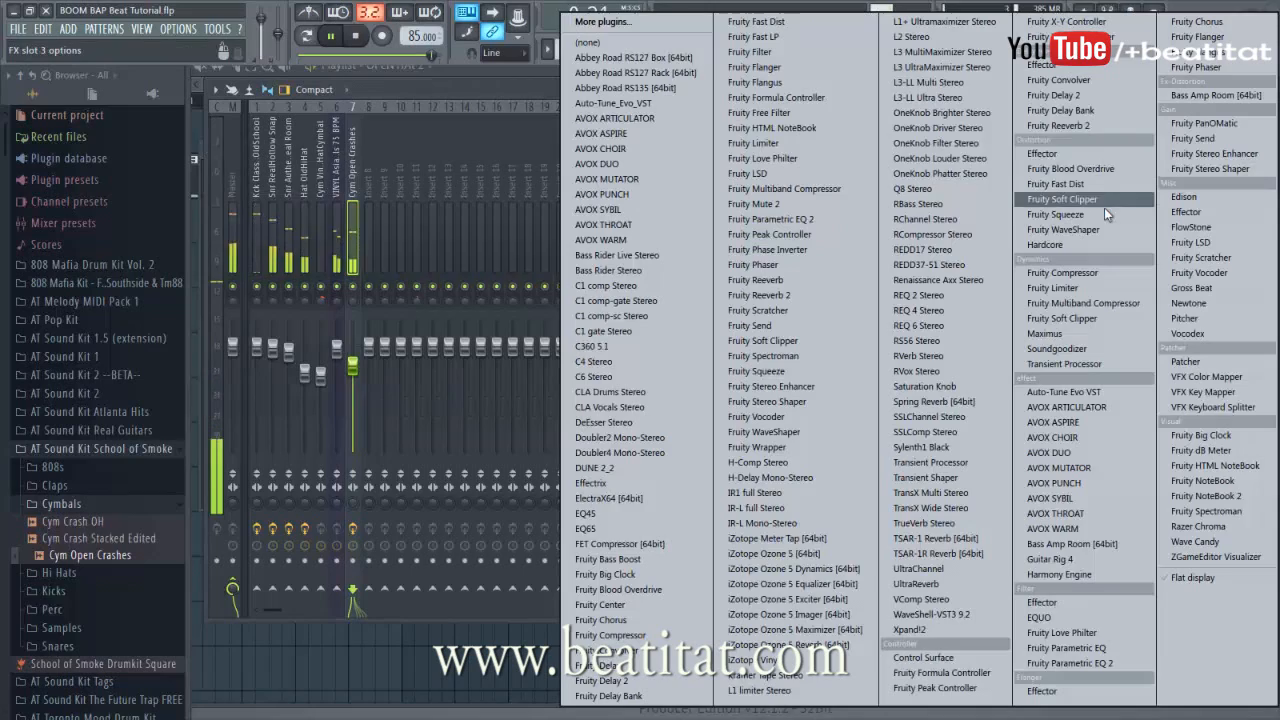
click(1096, 126)
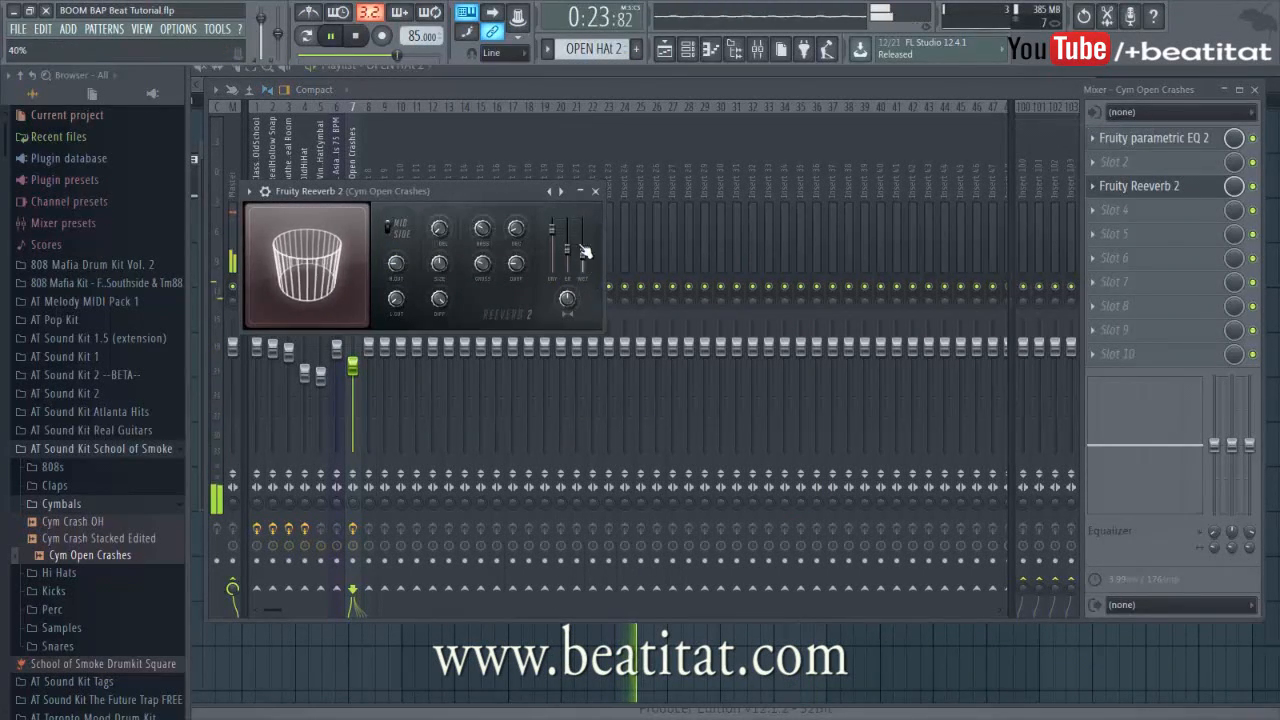
click(595, 191)
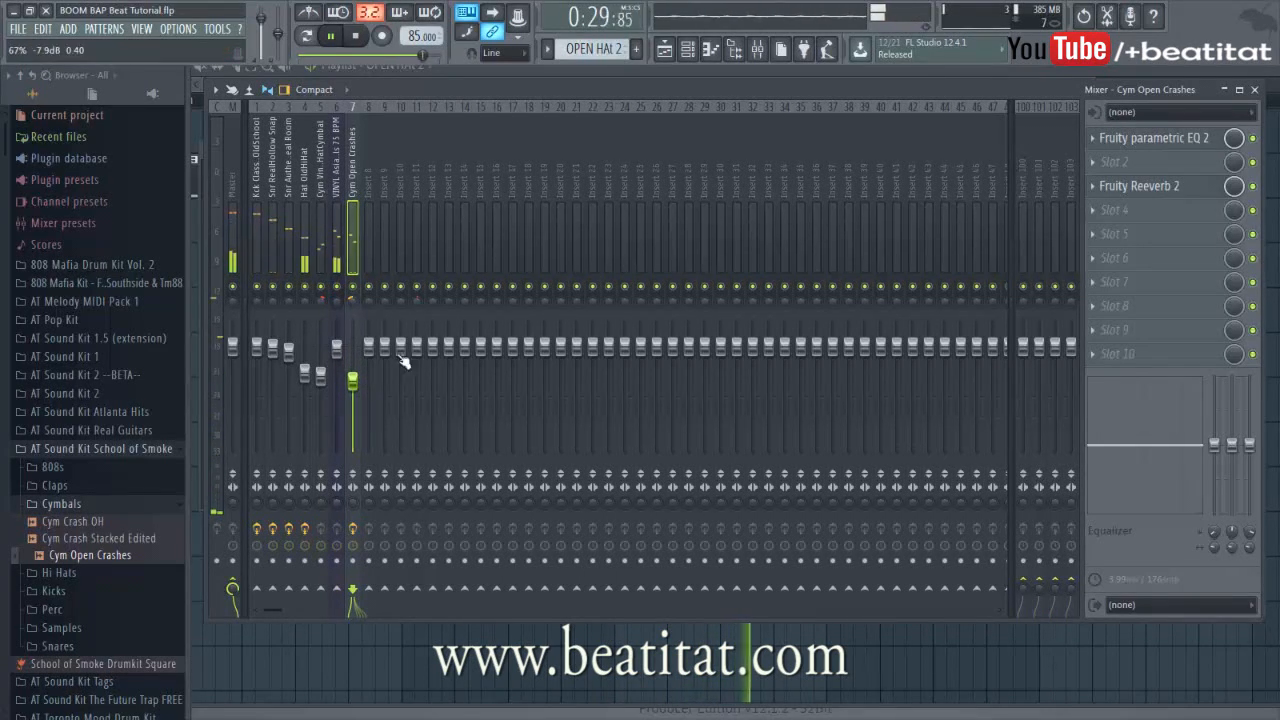
click(1254, 91)
click(800, 460)
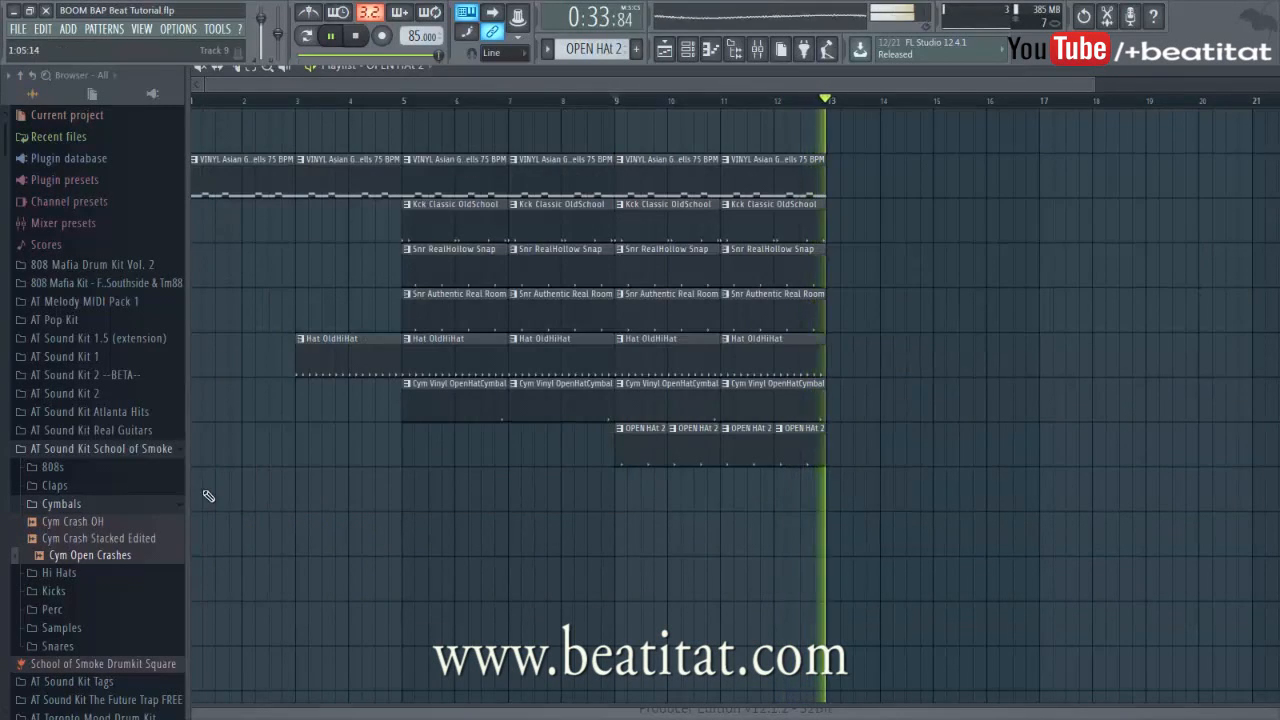
Stop playback and audition samples from the AT Sound Kit School of Smoke Cymbals and Perc folders.
key(space)
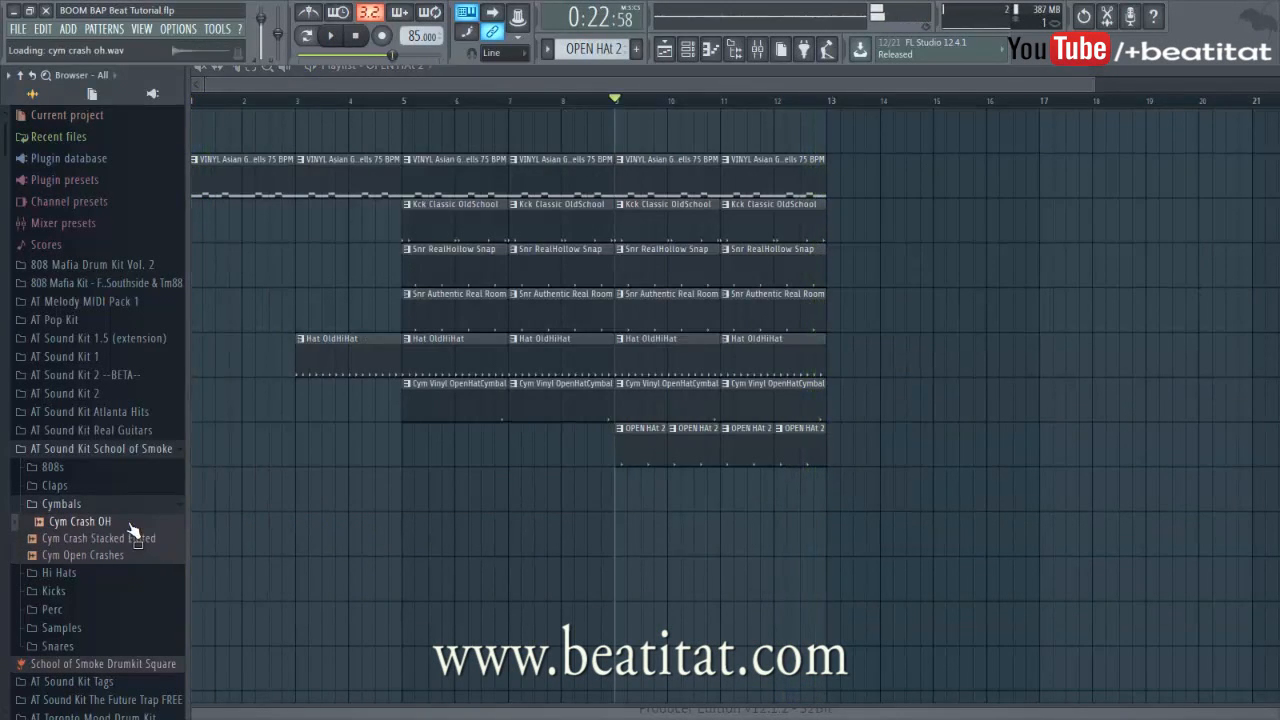
click(87, 506)
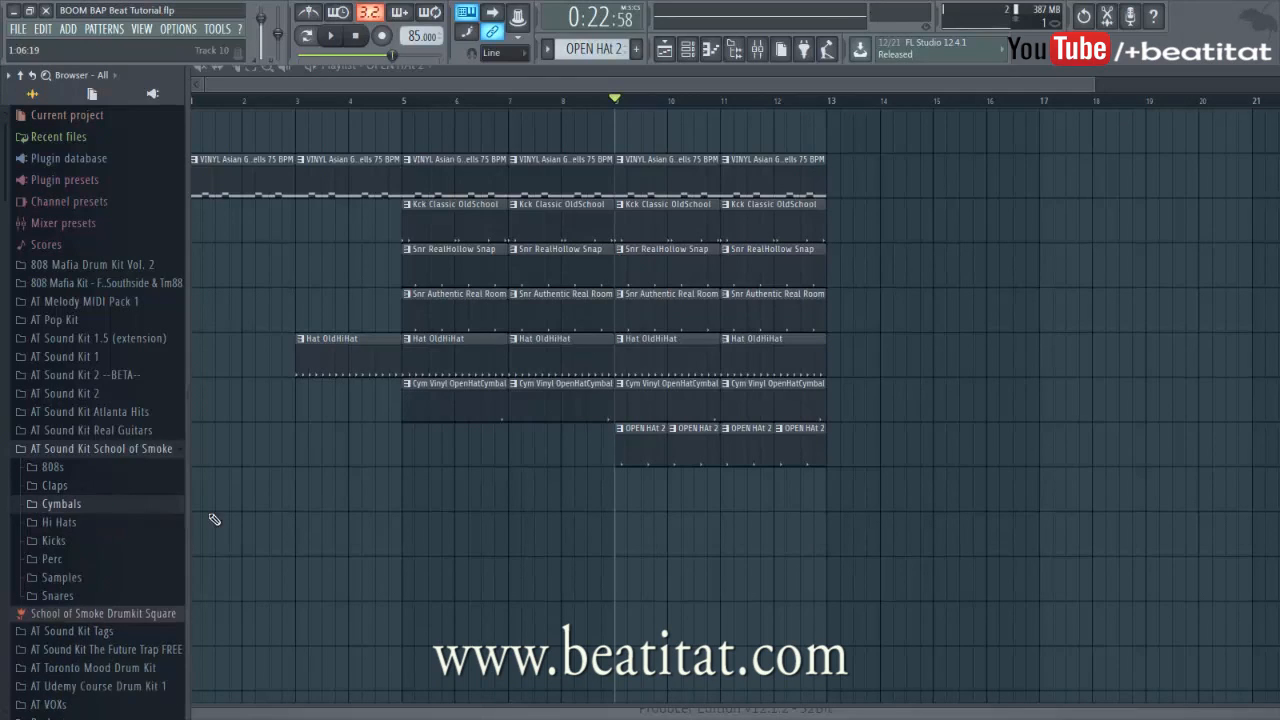
click(117, 544)
click(117, 545)
click(100, 559)
click(100, 580)
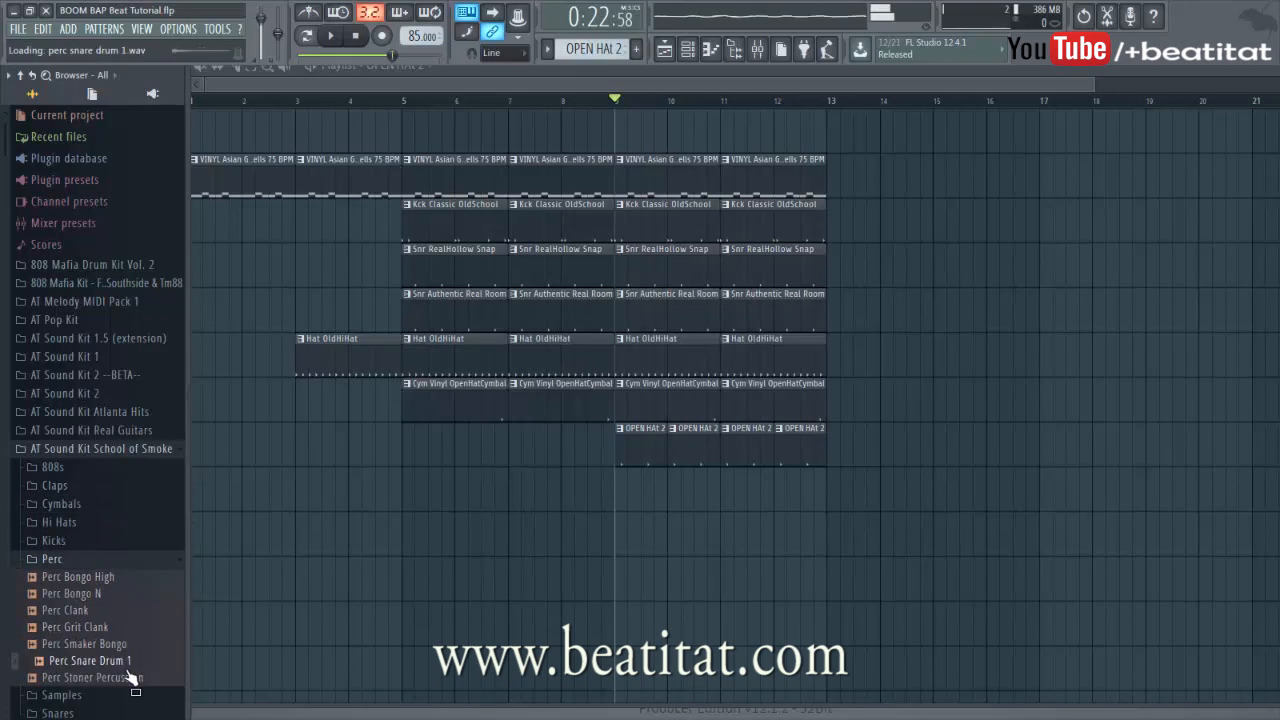
Make the bar 11 Kck Classic OldSchool clip unique and move it onto a newly inserted track 3.
click(735, 212)
click(770, 285)
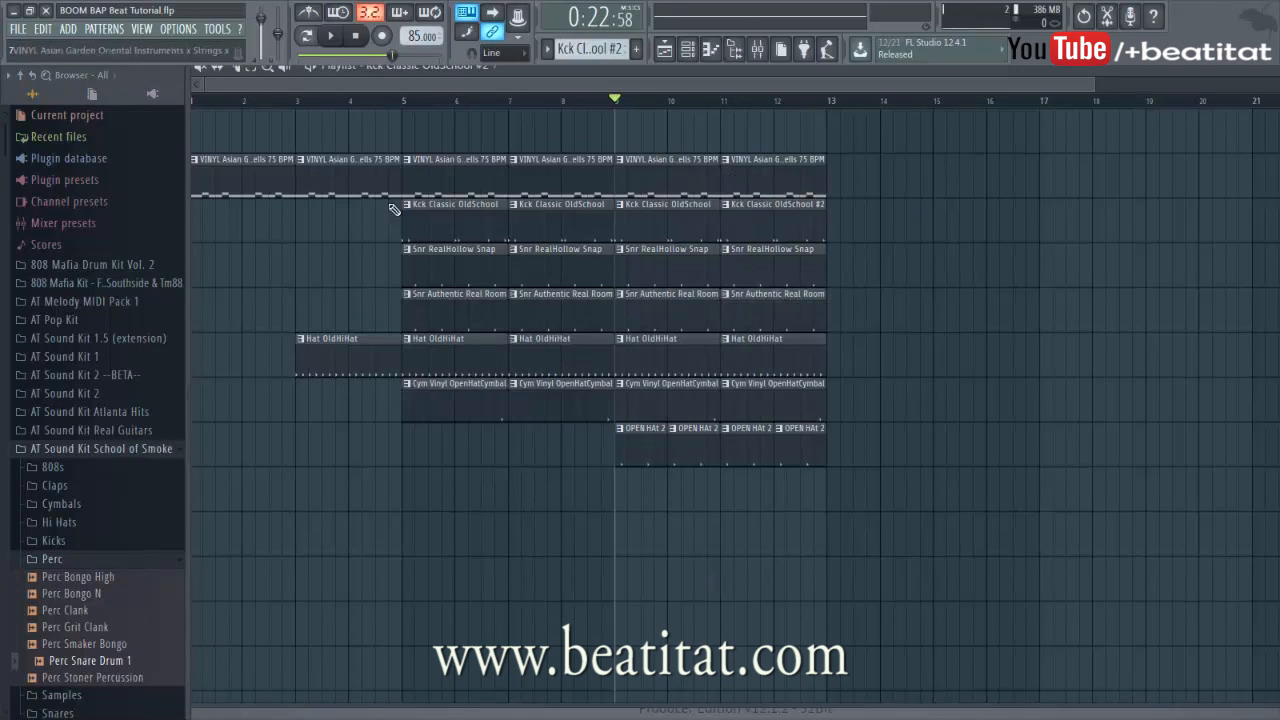
drag(551, 73, 691, 79)
right_click(314, 214)
click(400, 422)
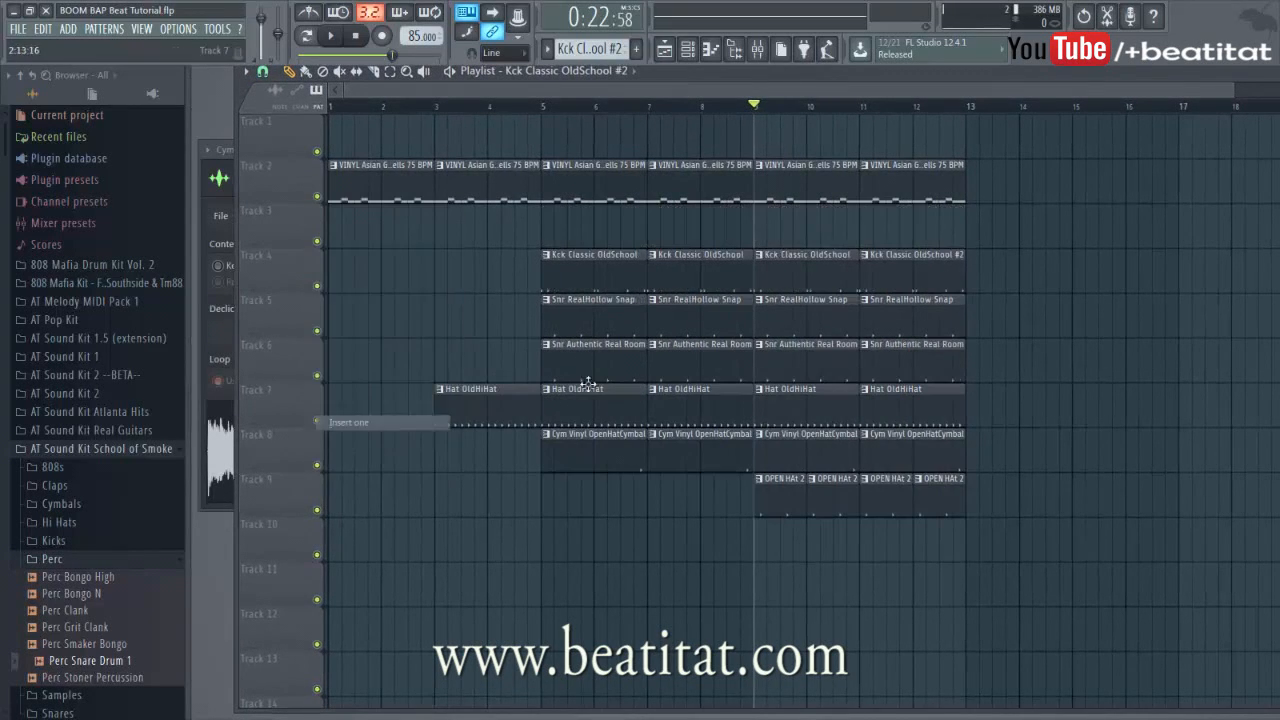
drag(903, 233, 900, 207)
Add a kick on step 31 of the Kck Classic OldSchool #2 pattern and start playback.
double_click(913, 233)
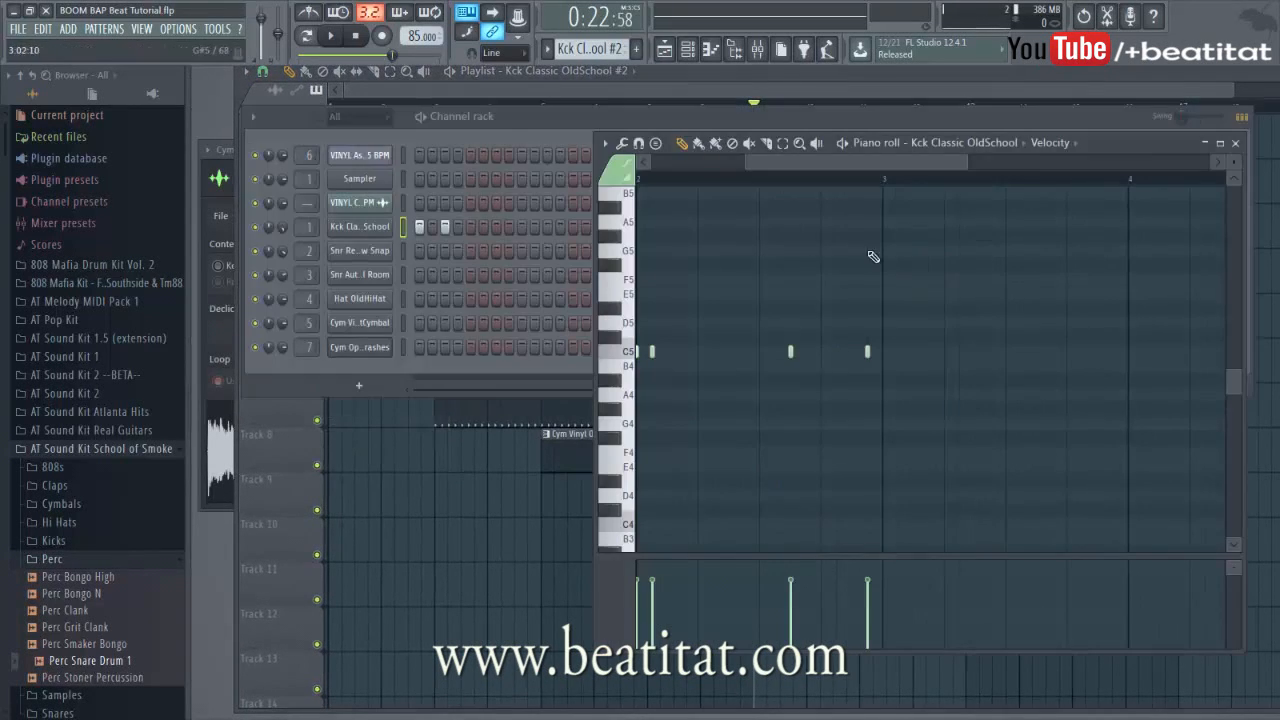
click(478, 372)
key(space)
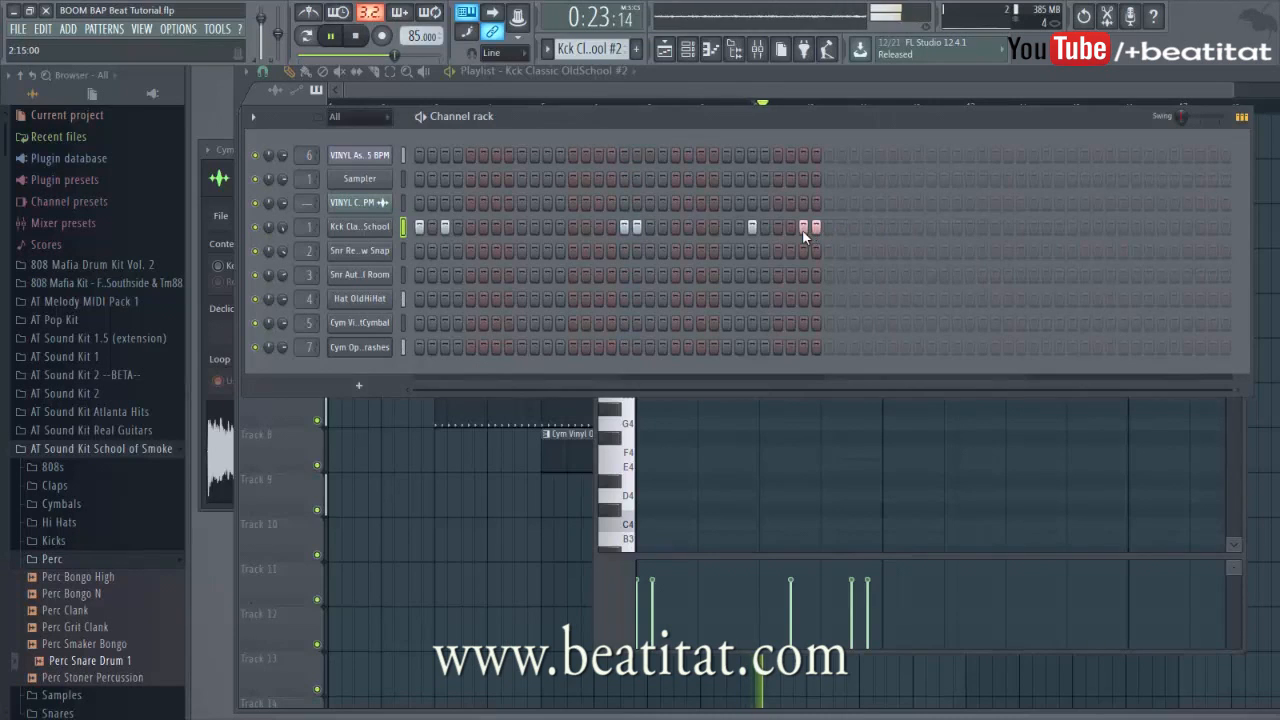
click(803, 483)
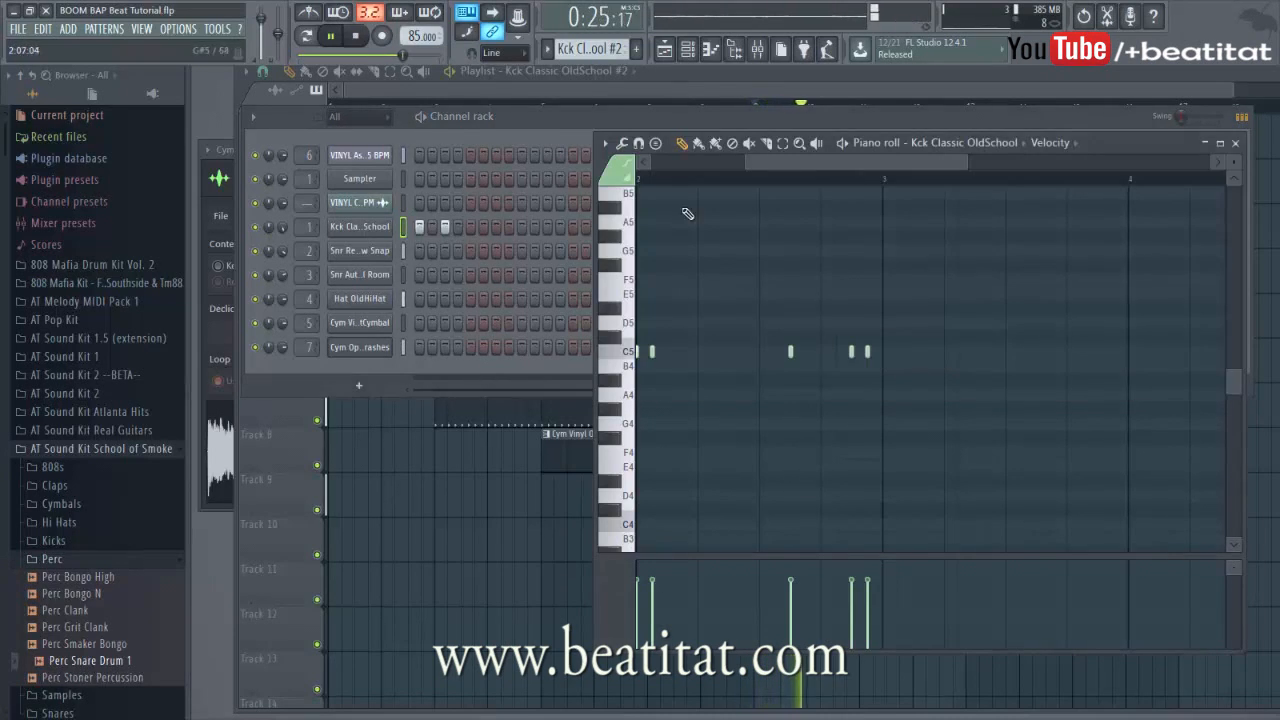
With snap at 1/3 step, fill the last beat of Kck Classic OldSchool #2 with four consecutive kick notes, the second at lower velocity.
click(604, 143)
mouse_move(651, 233)
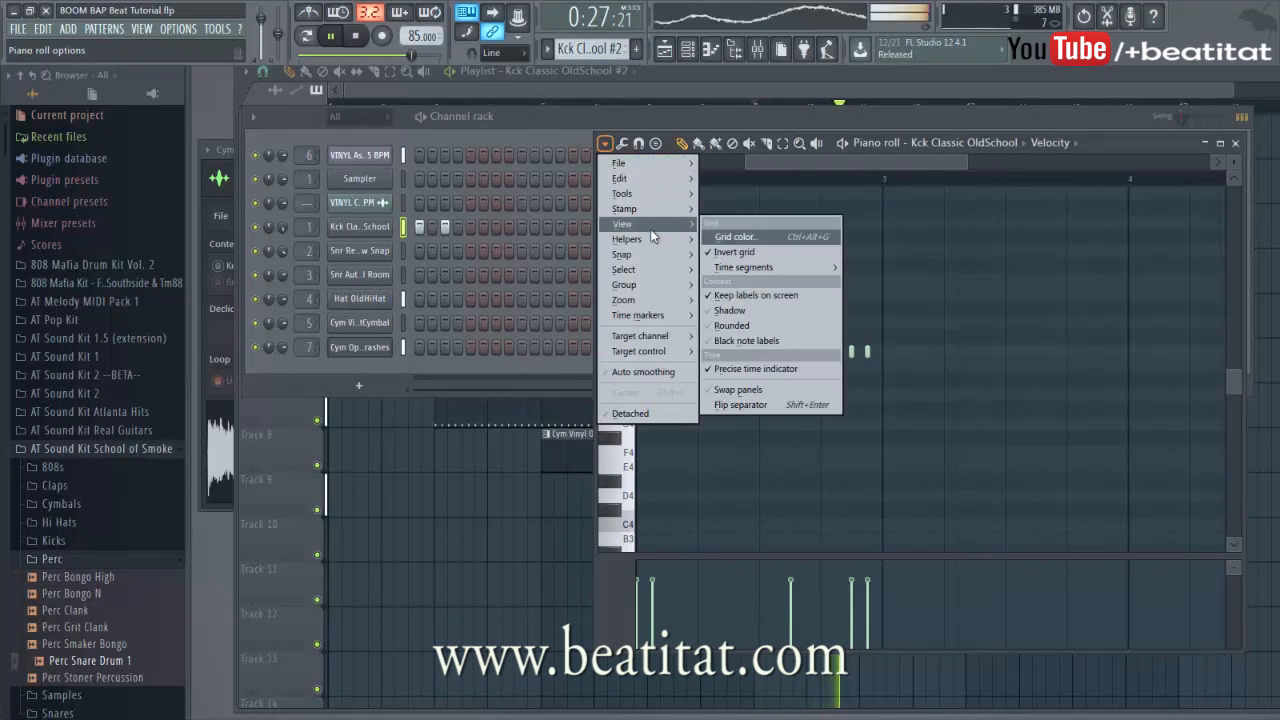
mouse_move(647, 268)
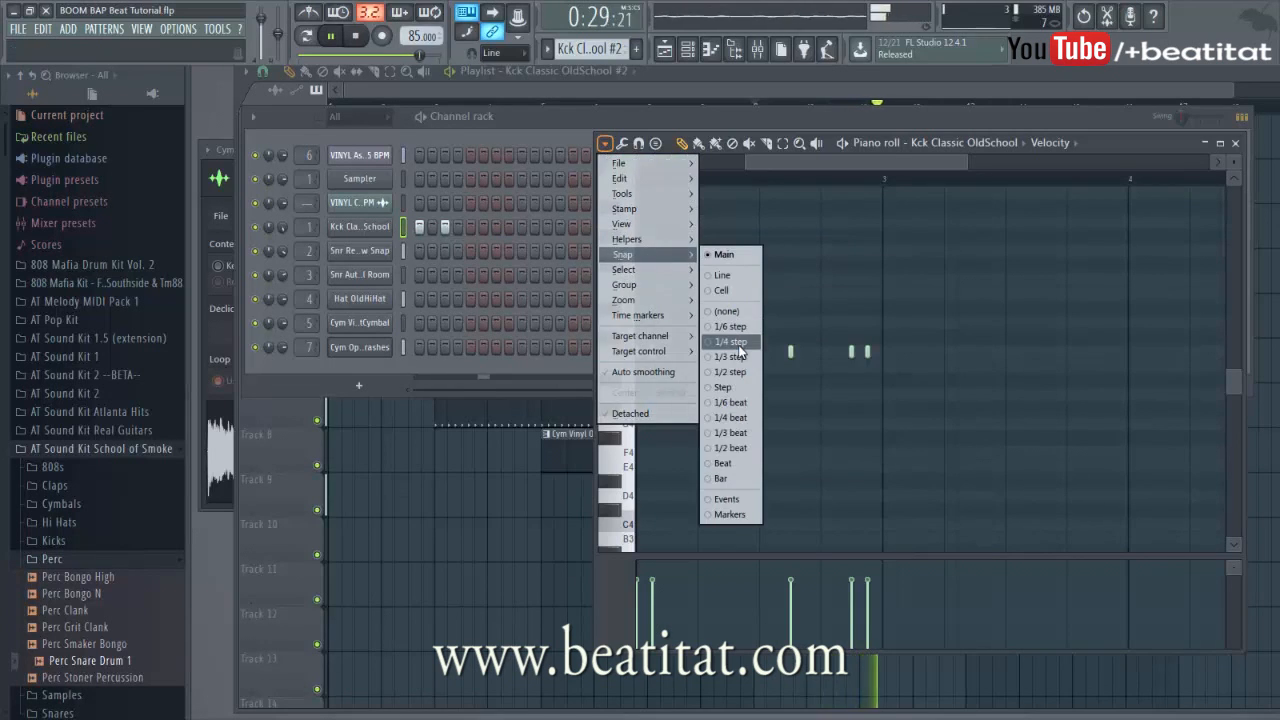
click(740, 355)
click(791, 356)
key(ctrl+z)
click(792, 355)
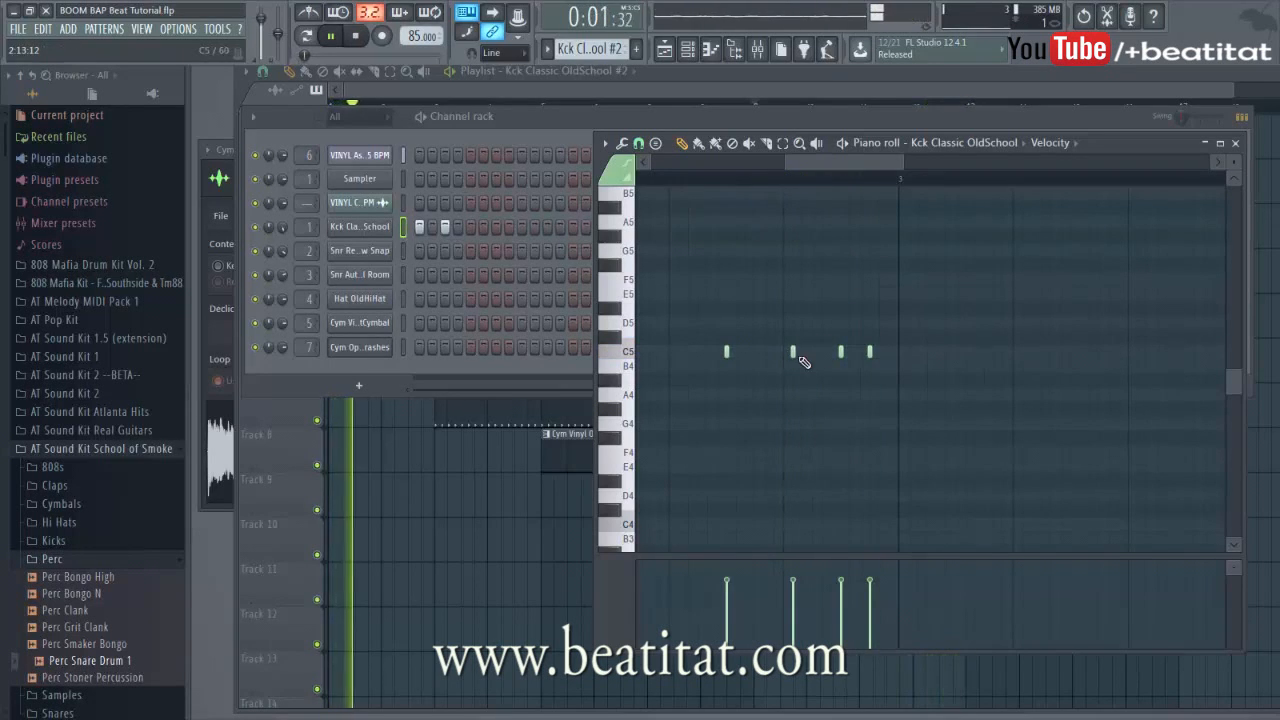
mouse_move(806, 354)
mouse_down()
mouse_move(825, 354)
mouse_move(805, 354)
mouse_up()
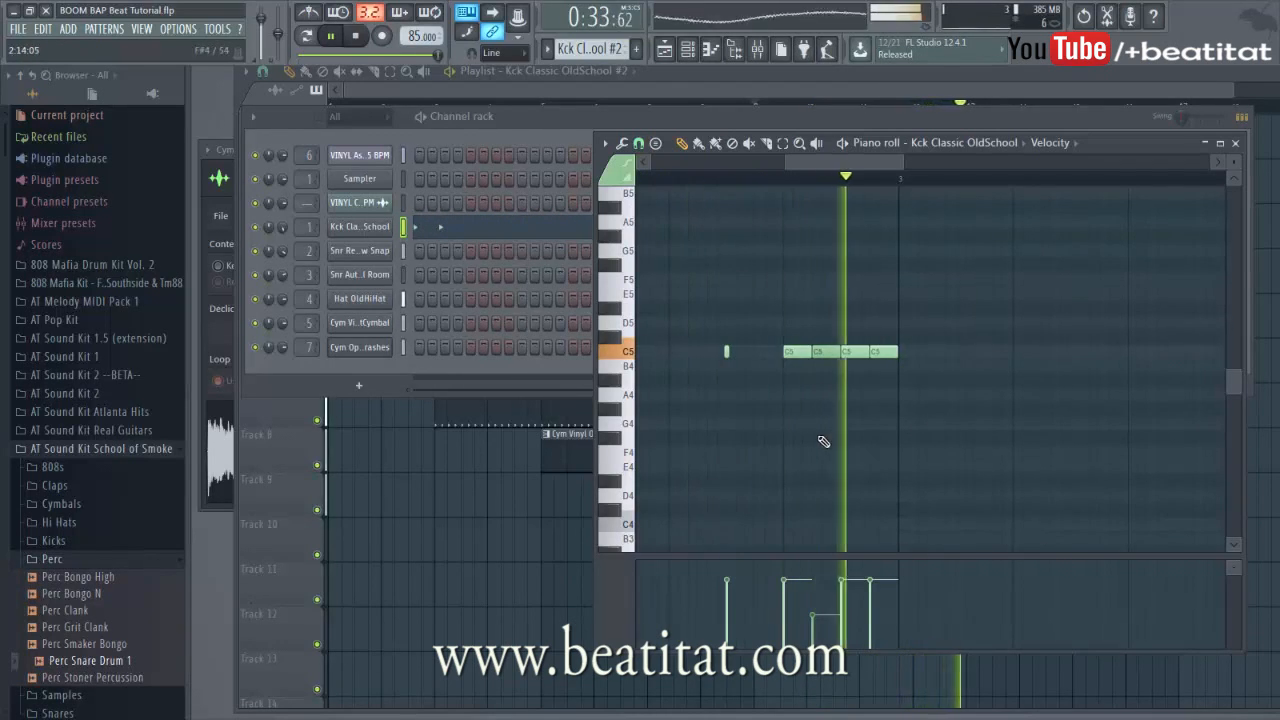
click(1240, 148)
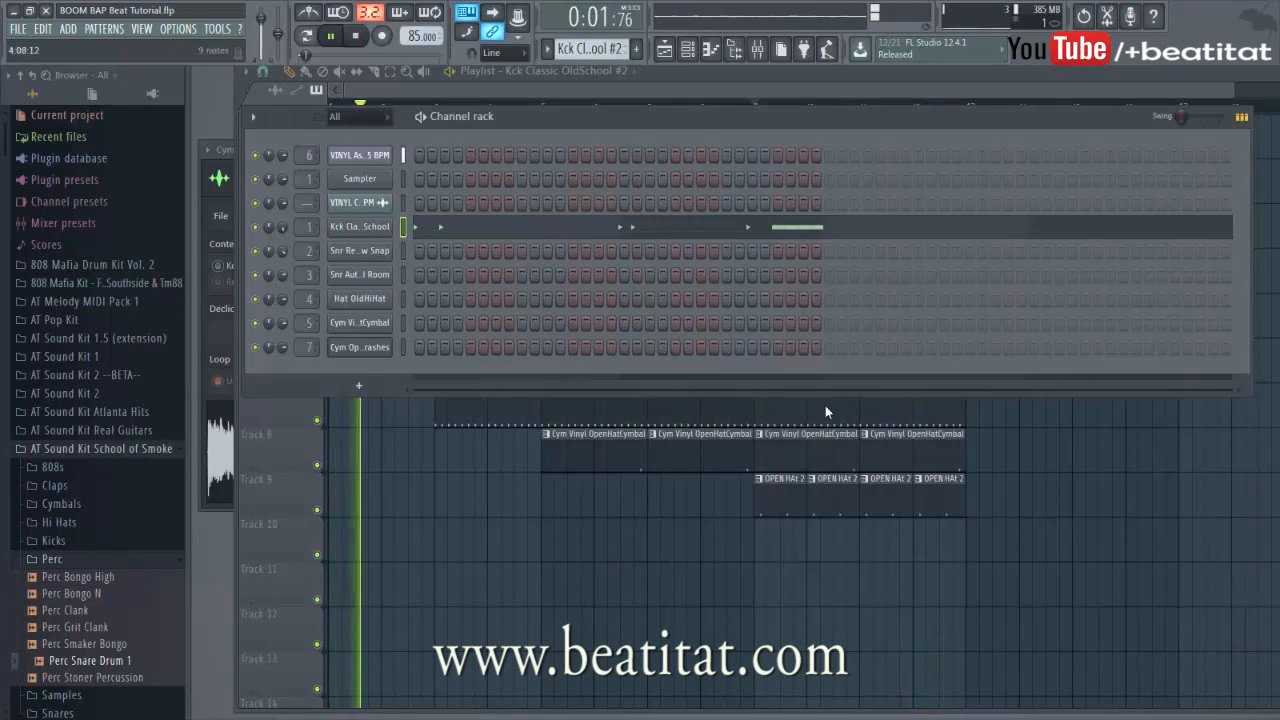
click(827, 406)
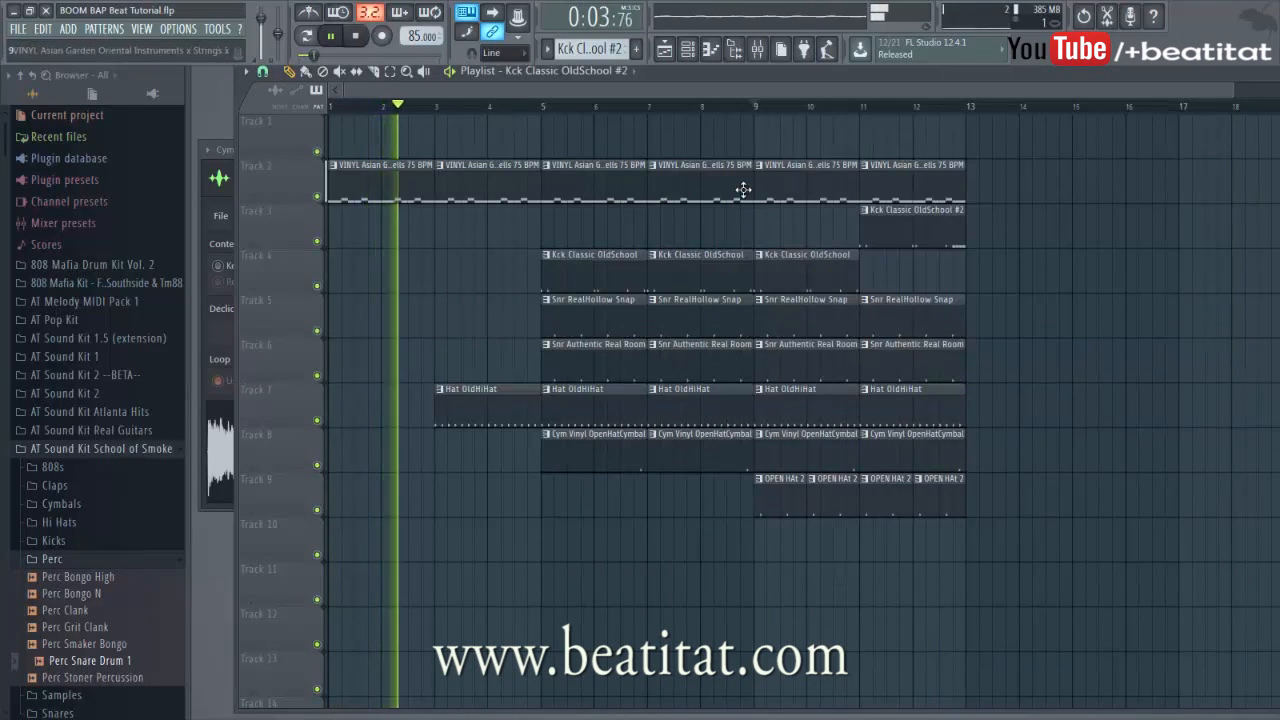
scroll(692, 397, down, 2)
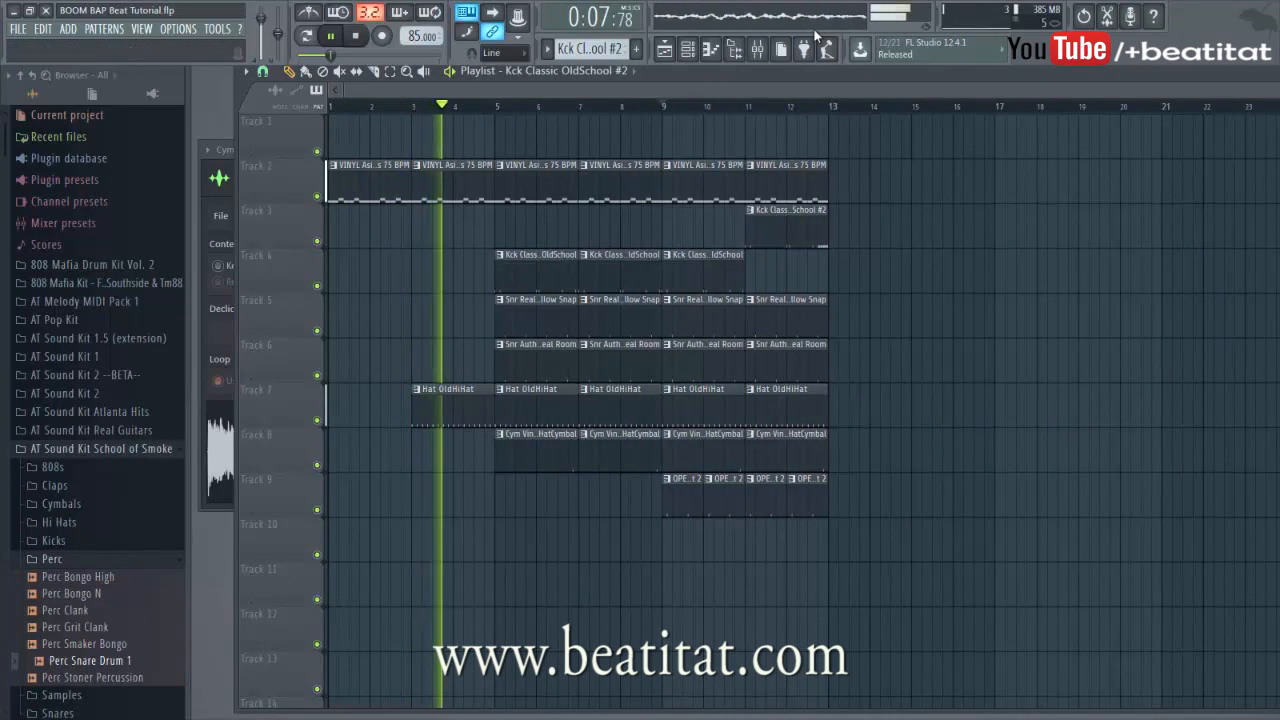
Check the mixer levels and effect slots of the kick and vinyl tracks during playback.
click(759, 54)
click(334, 244)
click(270, 234)
click(258, 268)
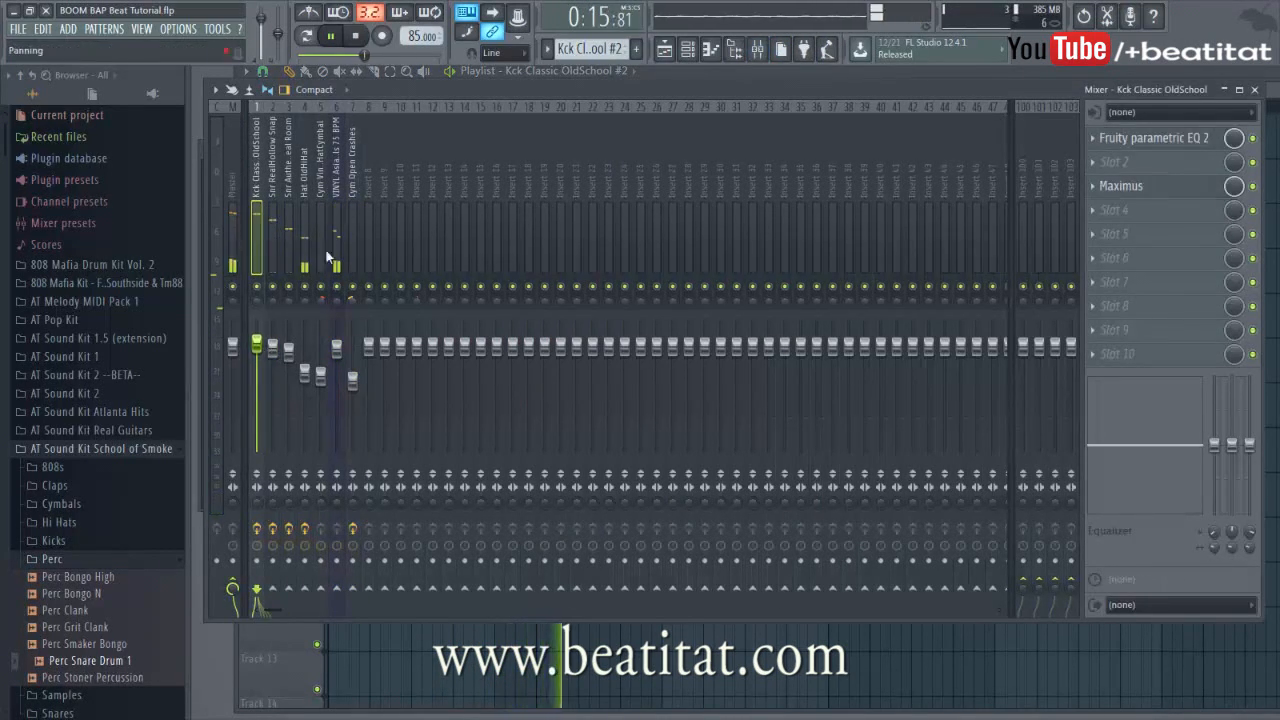
drag(399, 89, 487, 88)
click(427, 306)
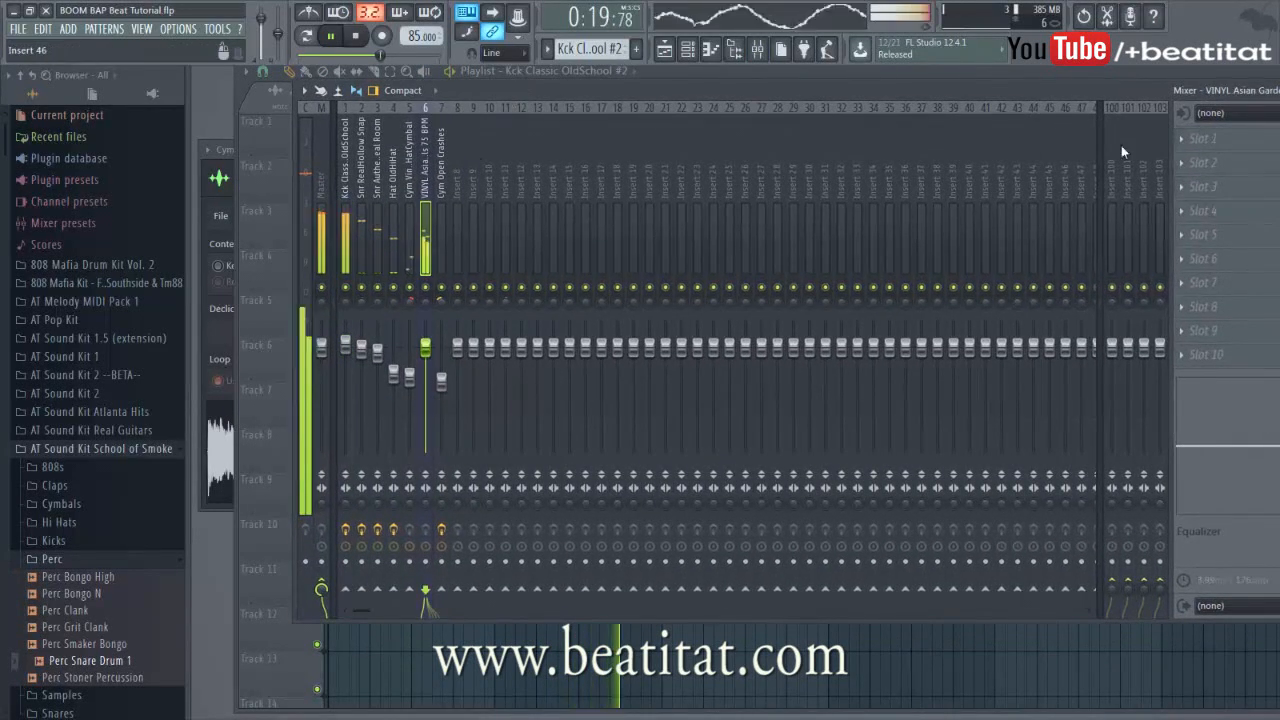
click(1178, 140)
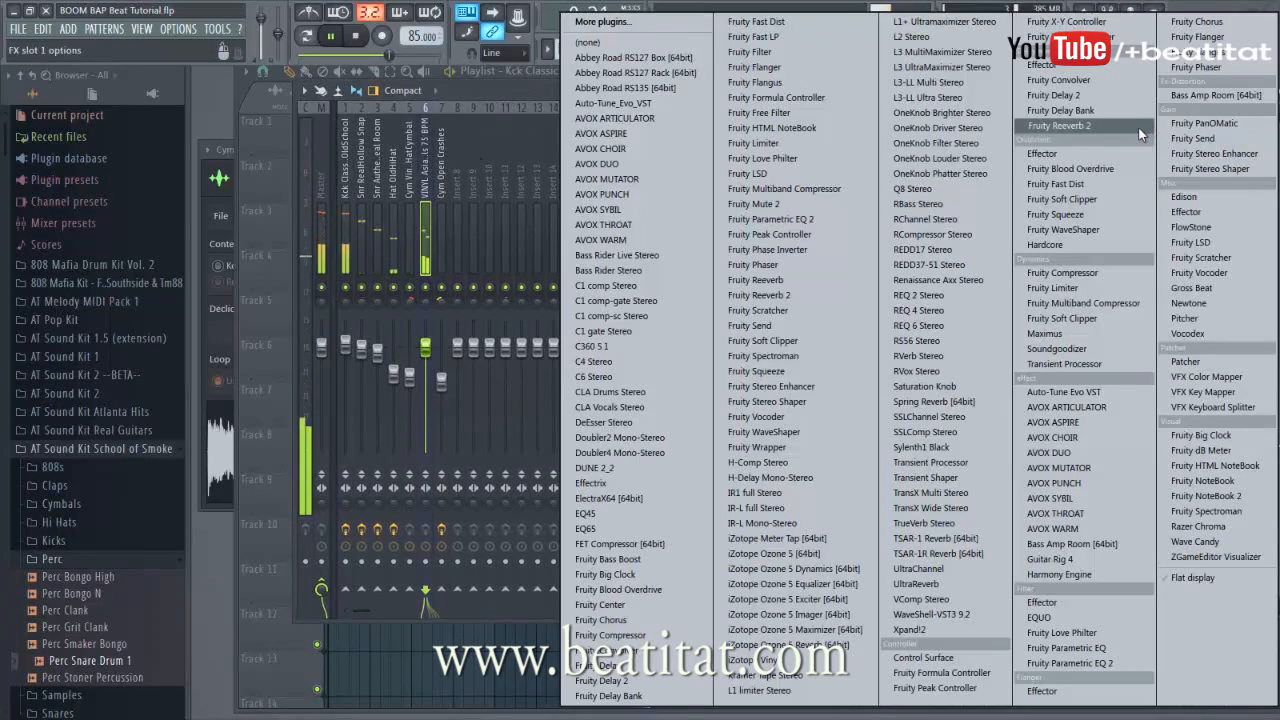
click(549, 696)
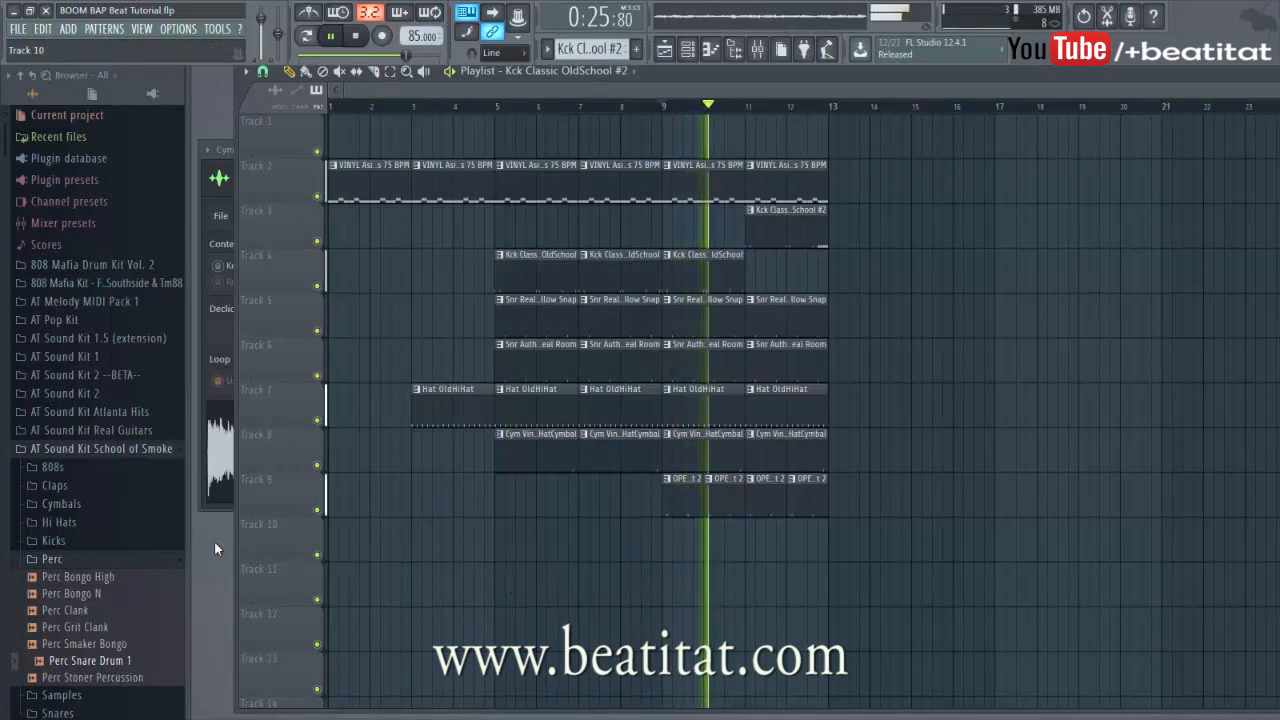
Place a VINYL Asian Garden clip at bar 13 on track 1 and make it a unique pattern.
click(820, 189)
click(829, 137)
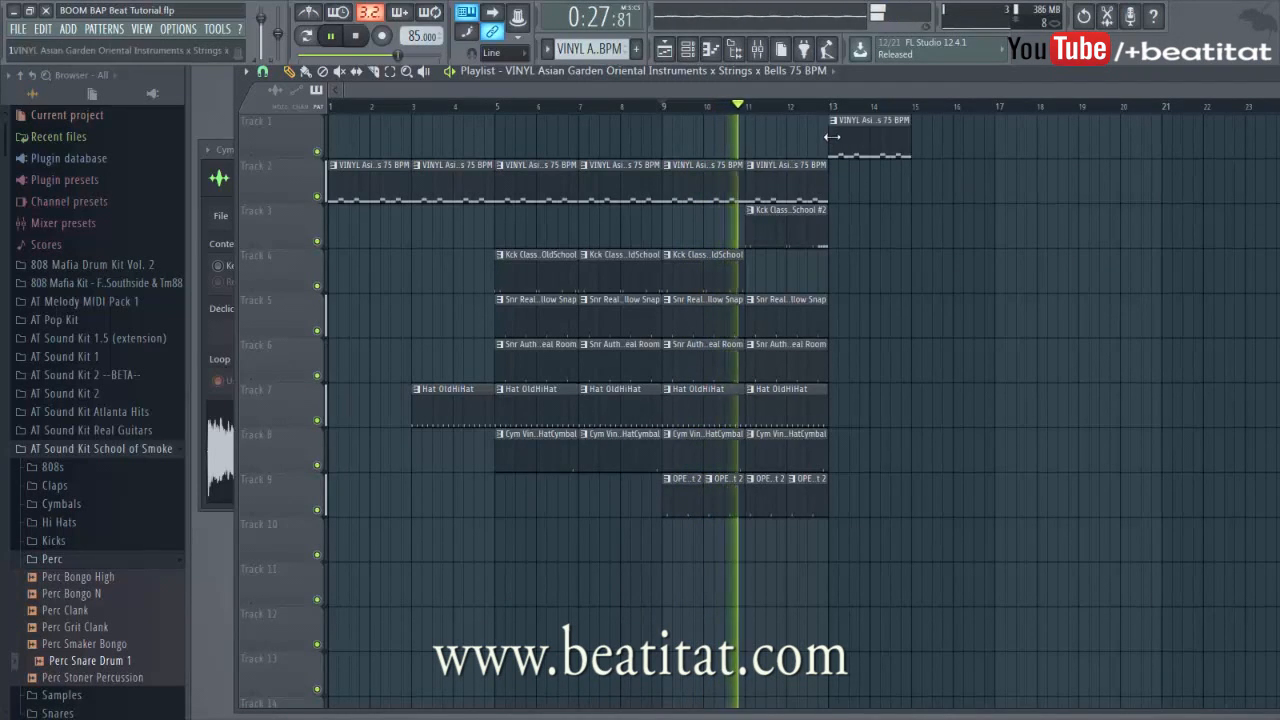
click(834, 120)
click(873, 208)
double_click(880, 152)
right_click(423, 534)
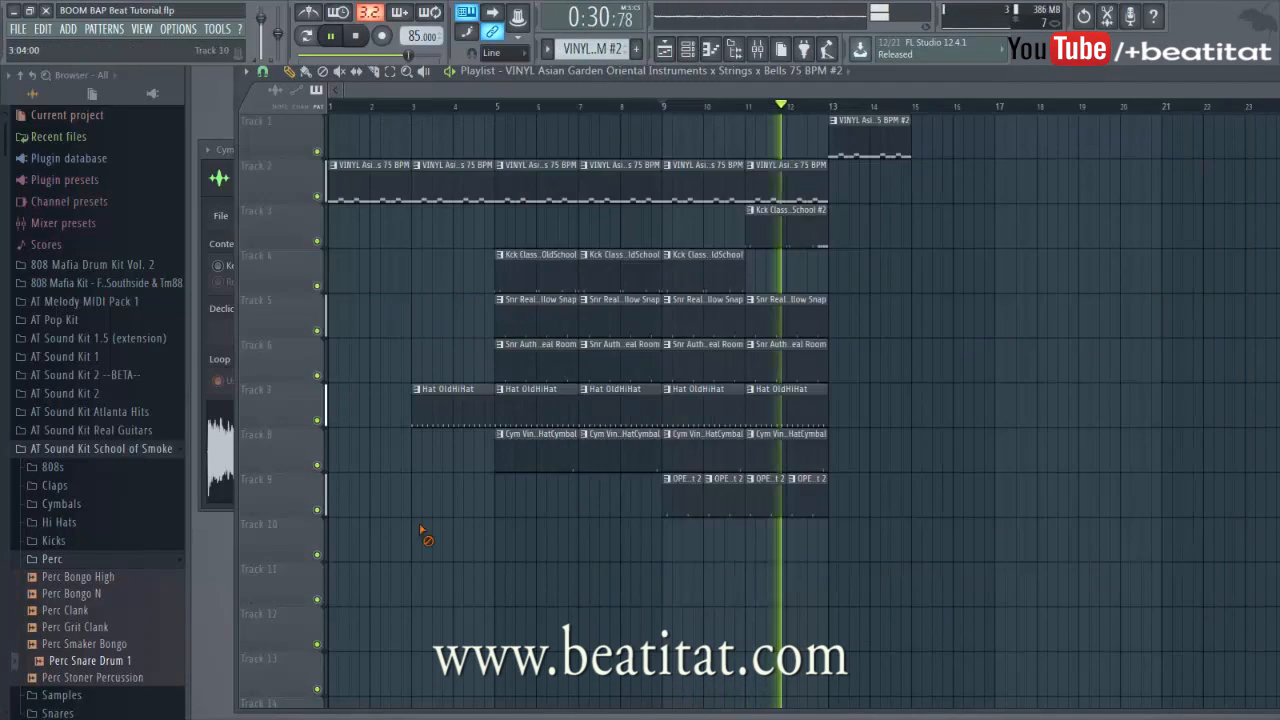
Place Kck Classic OldSchool at bar 13 on track 4 and Kck Classic OldSchool #2 at bar 15 on track 3.
click(700, 285)
click(835, 283)
click(805, 233)
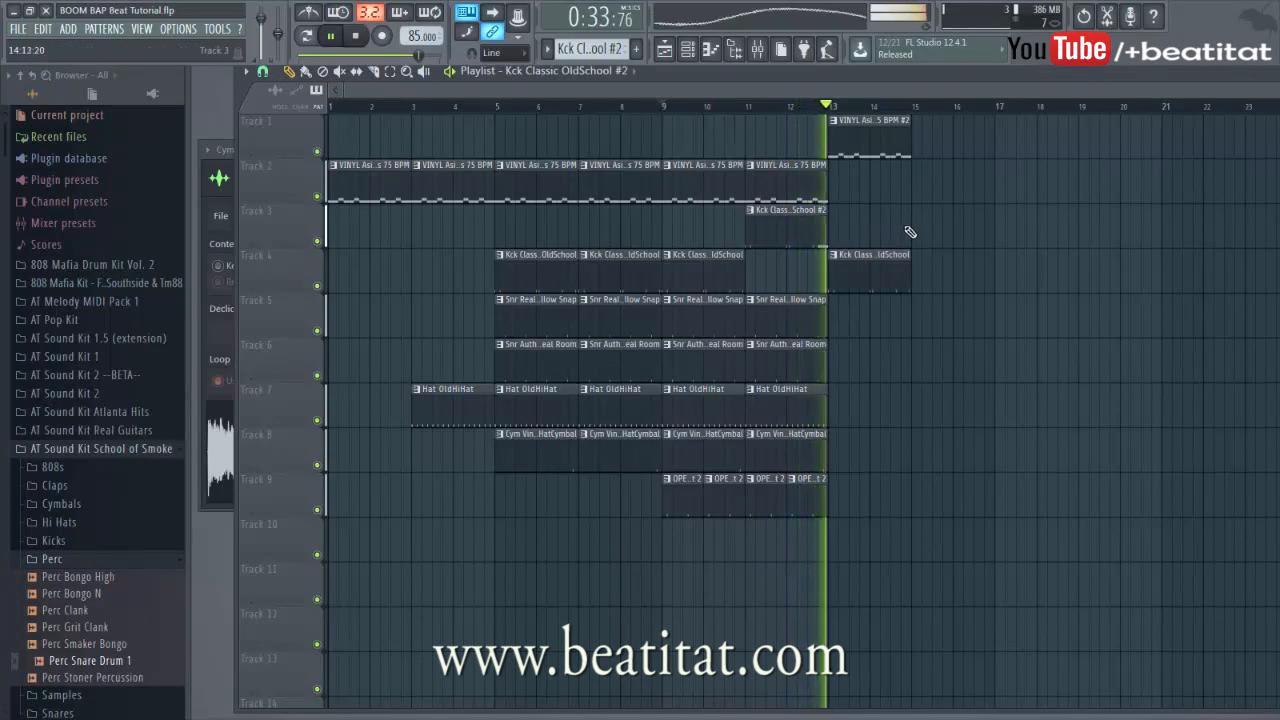
click(910, 233)
Place Snr RealHollow Snap and Snr Authentic Real Room clips across bars 13 to 16 on tracks 5 and 6.
click(771, 297)
click(840, 316)
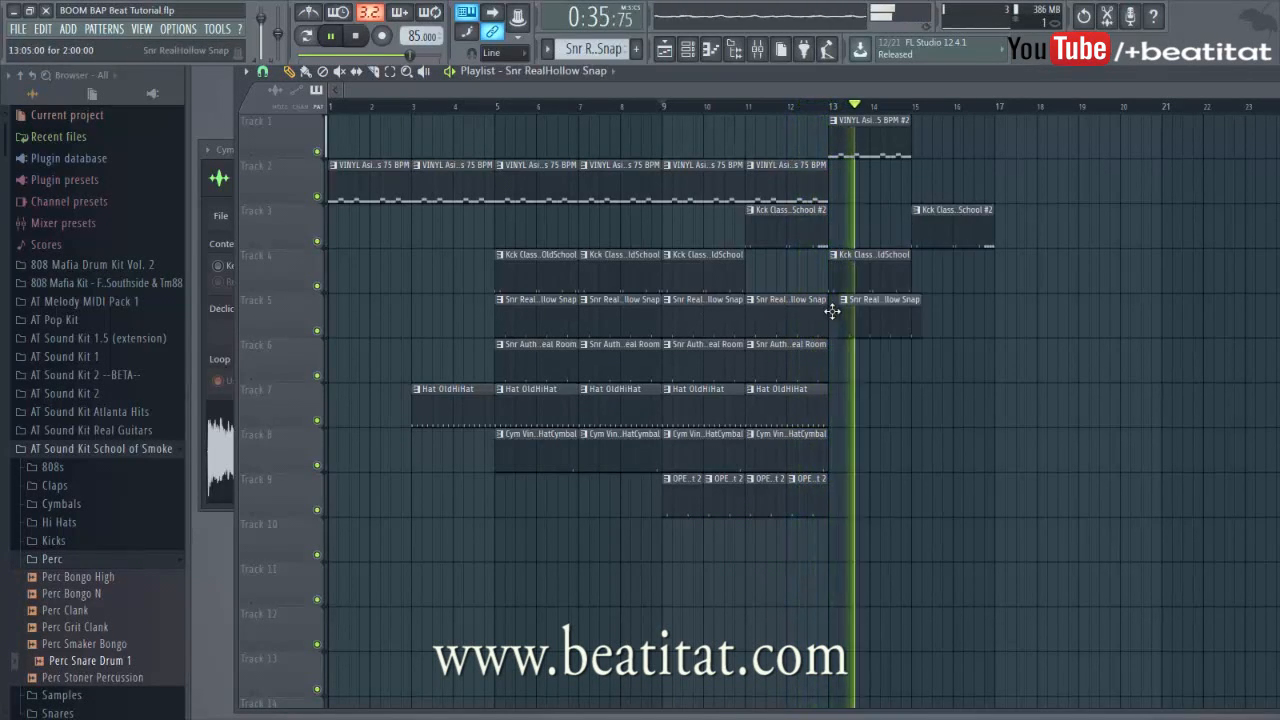
click(785, 343)
click(831, 367)
click(915, 367)
click(894, 322)
click(918, 324)
key(space)
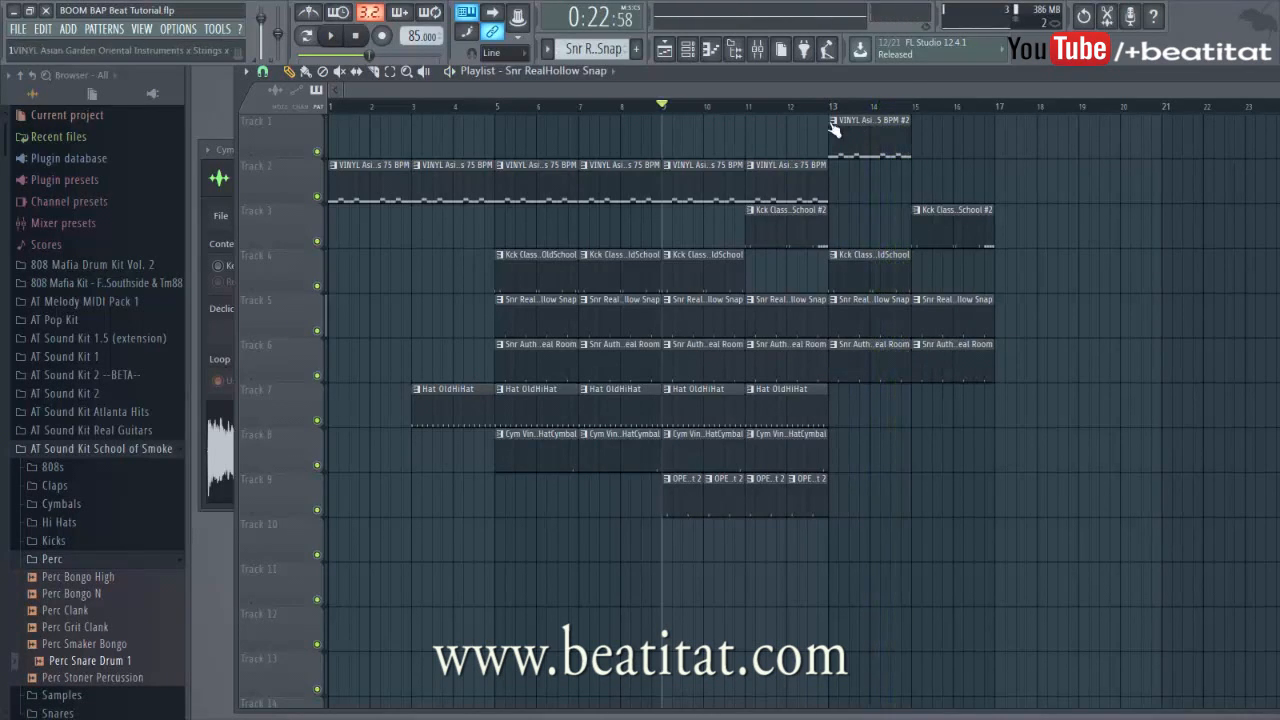
Clear all notes from the unique vinyl pattern at bar 13 and add a slice 1 note at its start.
click(835, 121)
click(1002, 168)
double_click(862, 131)
key(ctrl+a)
key(Delete)
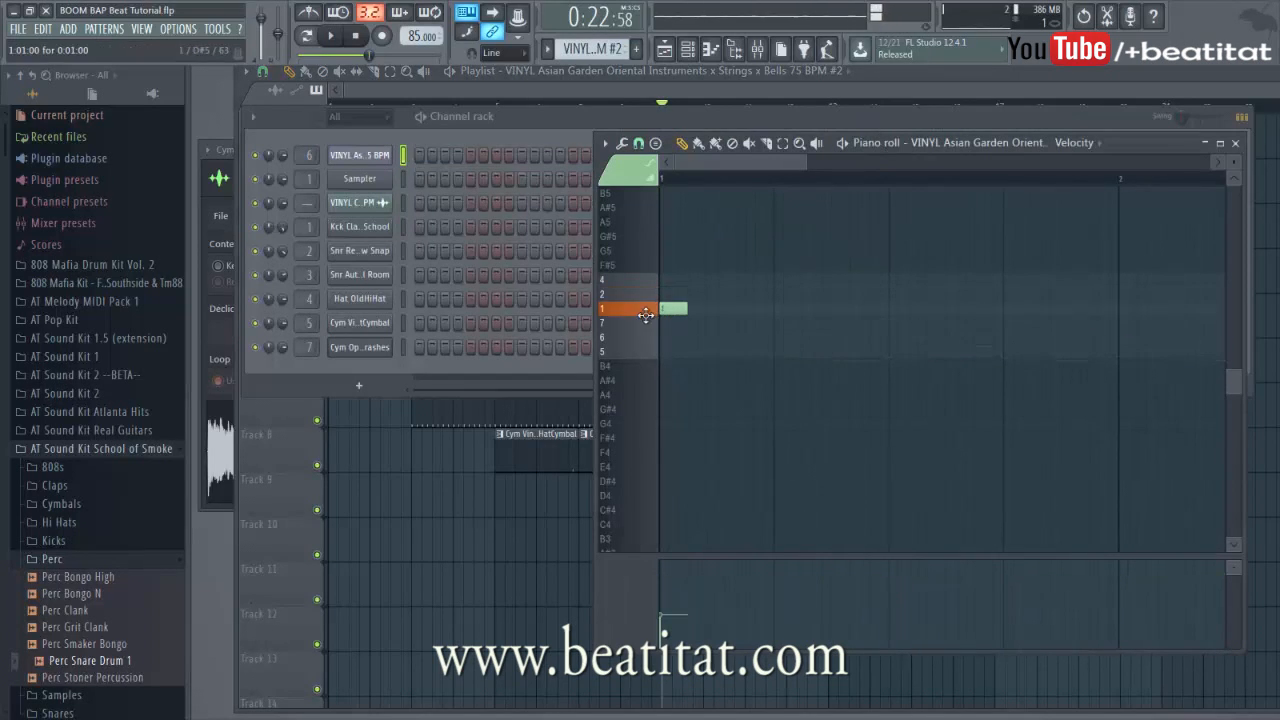
Set the piano roll's snap to 1/4 step.
click(605, 143)
mouse_move(657, 253)
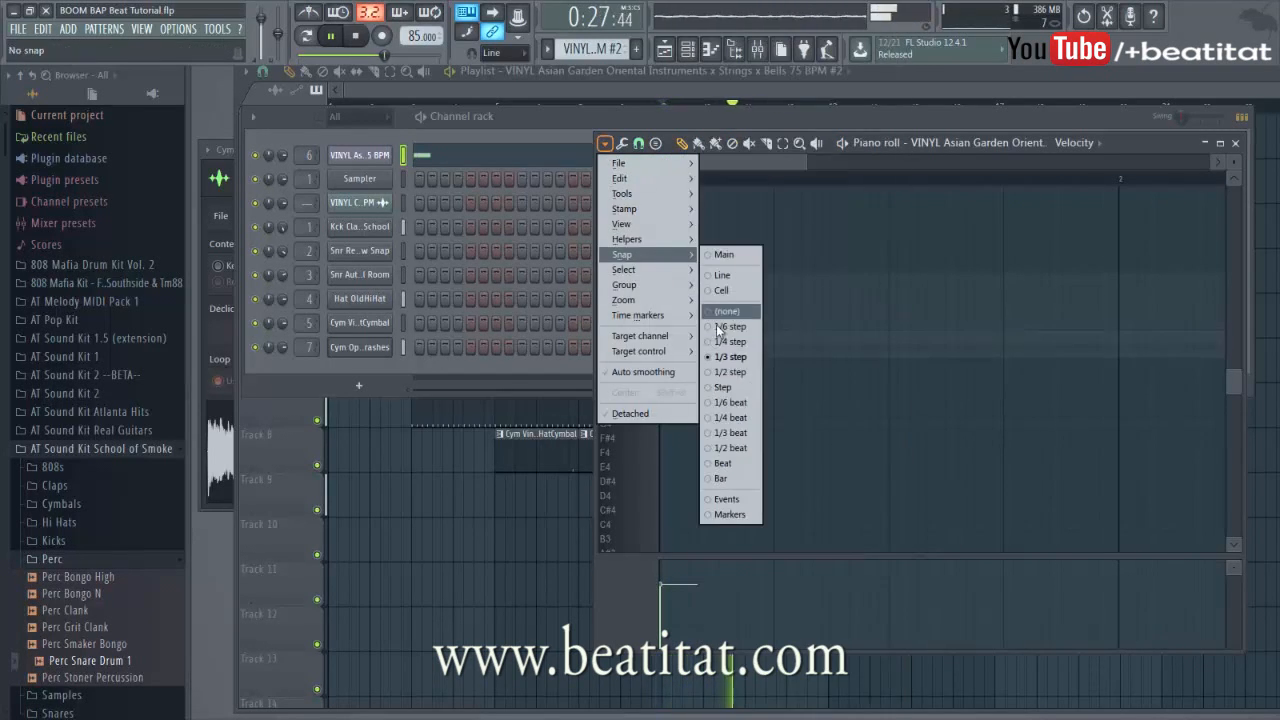
click(729, 338)
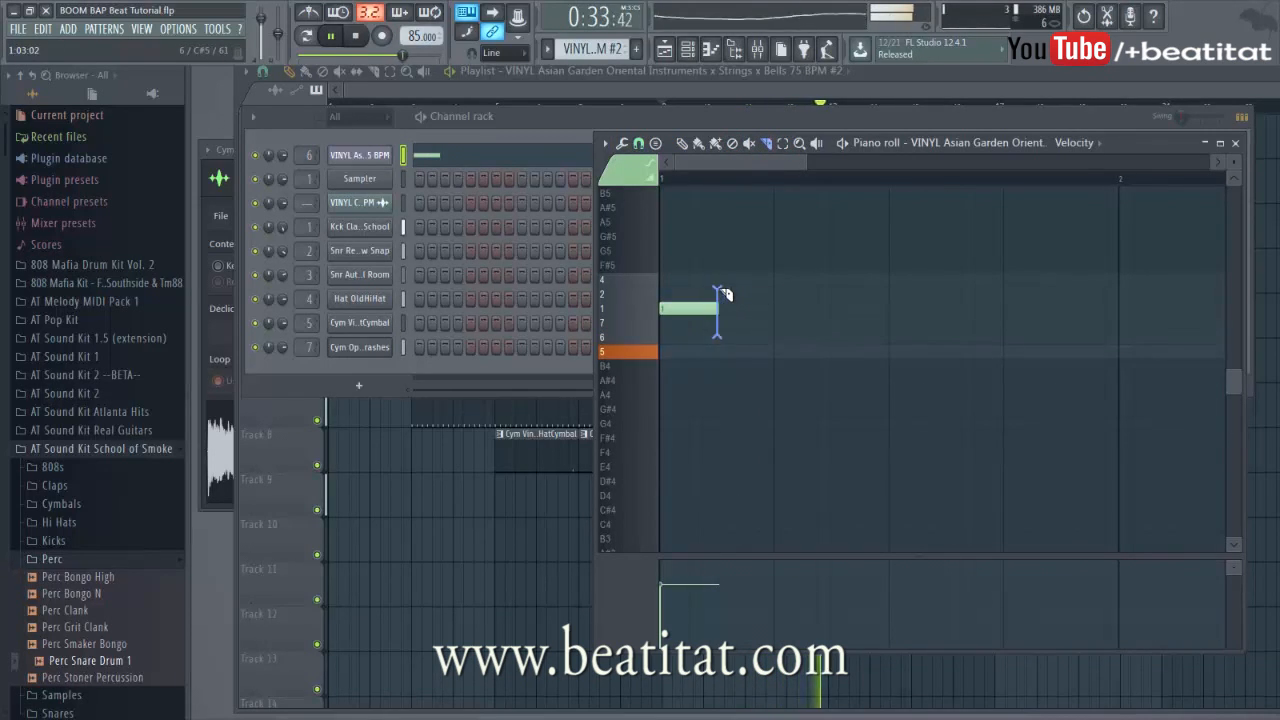
Set the slice 1 note's length to two steps and add a second slice 1 note at step 3.
key(space)
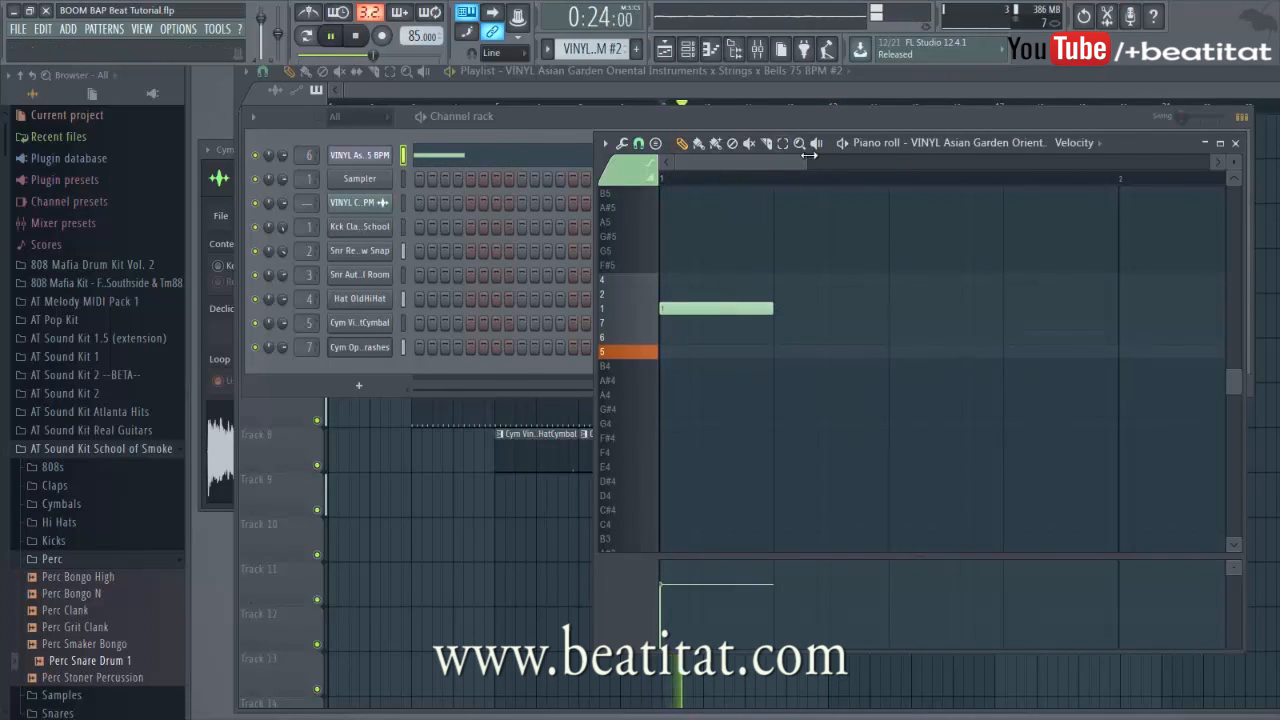
key(space)
click(778, 279)
key(space)
key(space)
drag(771, 311, 729, 309)
key(space)
key(space)
click(721, 314)
key(space)
Add a slice 2 note at step 5, a slice 4 note at step 7 and another slice 2 note at step 9.
click(789, 296)
key(space)
key(space)
key(space)
click(838, 279)
key(space)
key(space)
click(898, 294)
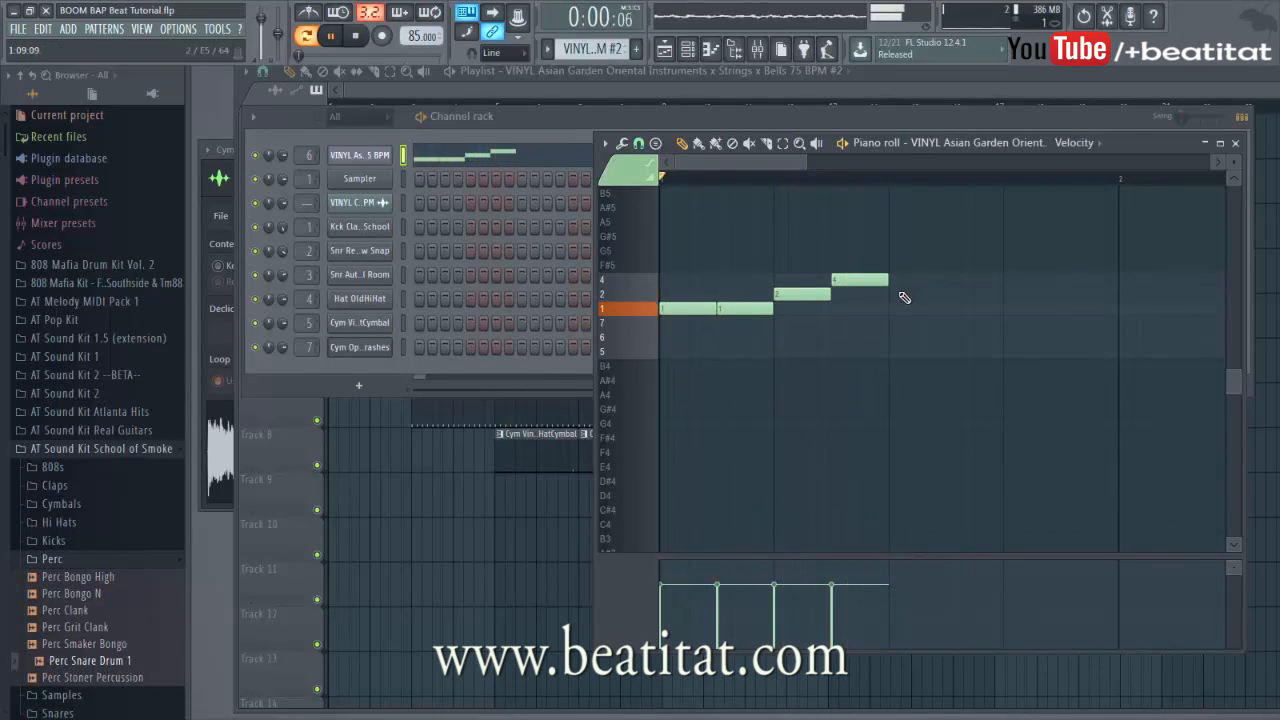
Add a slice 4 note at step 13 and stretch it and the slice 2 note at step 9 to four steps each.
key(space)
key(space)
click(1006, 280)
key(space)
drag(937, 291, 998, 295)
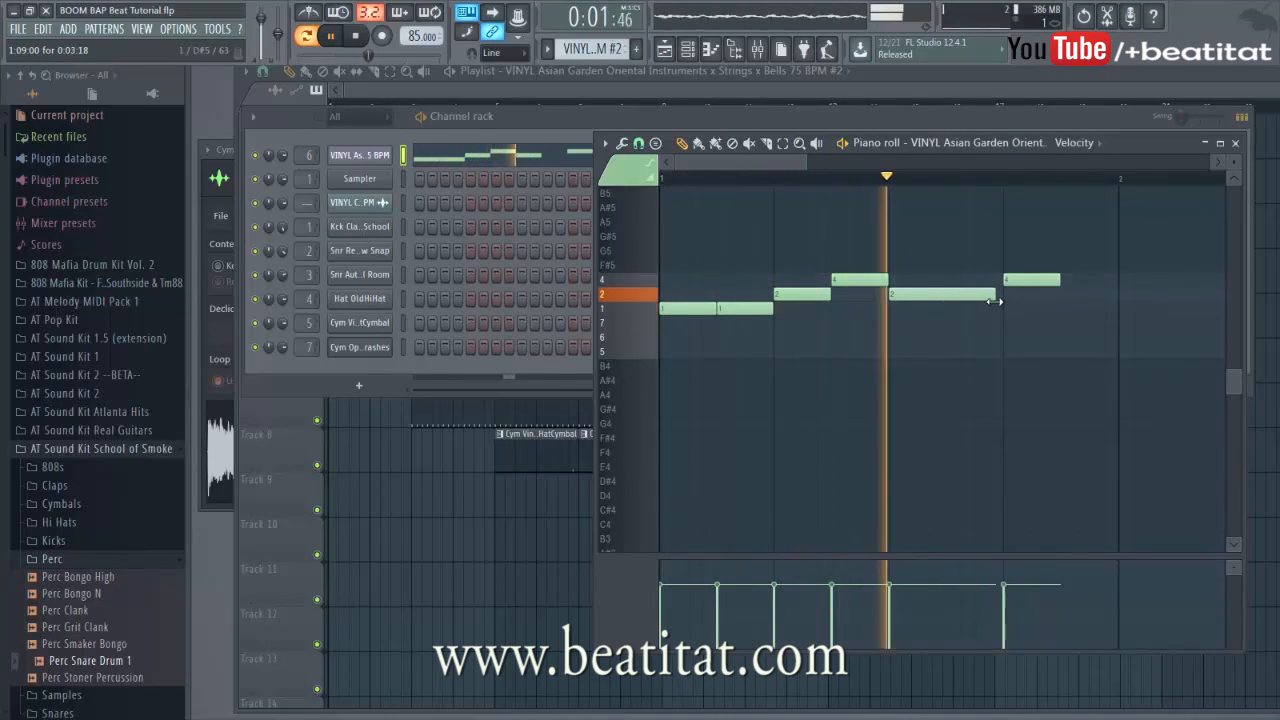
drag(1115, 290, 1120, 293)
key(space)
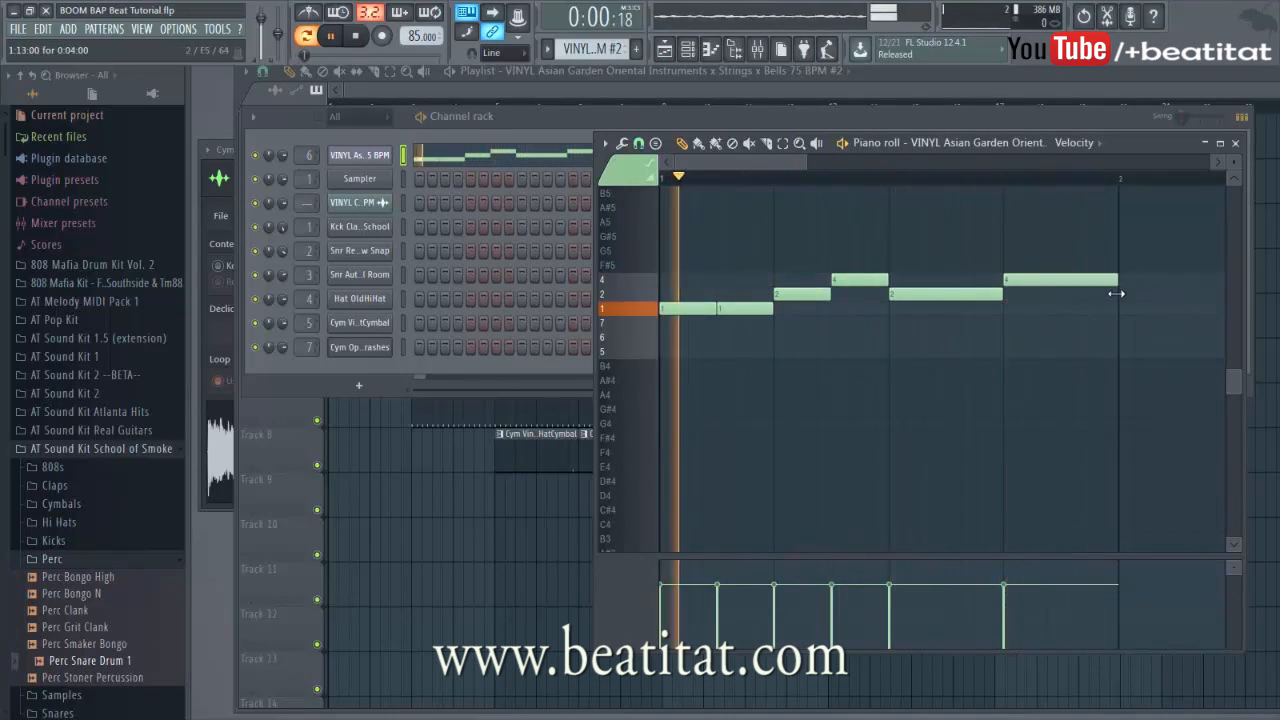
Copy all vinyl notes from bar 1 into bar 2 of the pattern.
scroll(880, 346, down, 1)
key(ctrl+a)
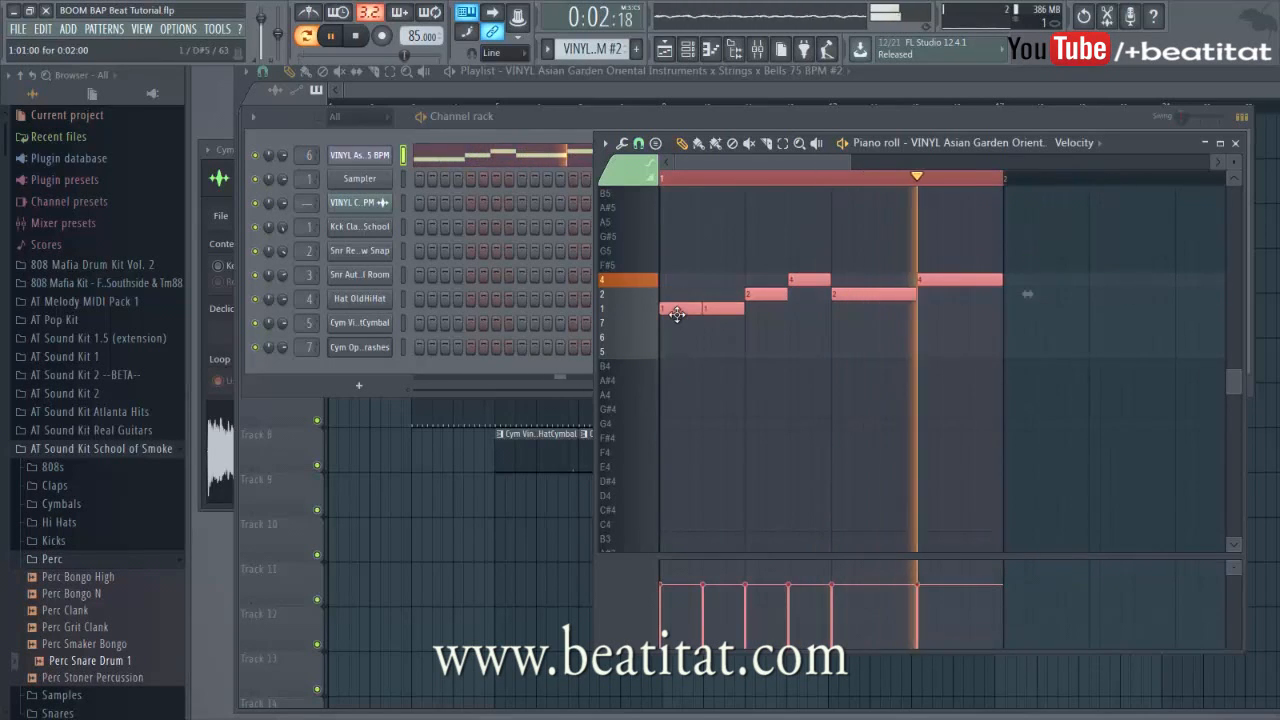
drag(679, 310, 1023, 307)
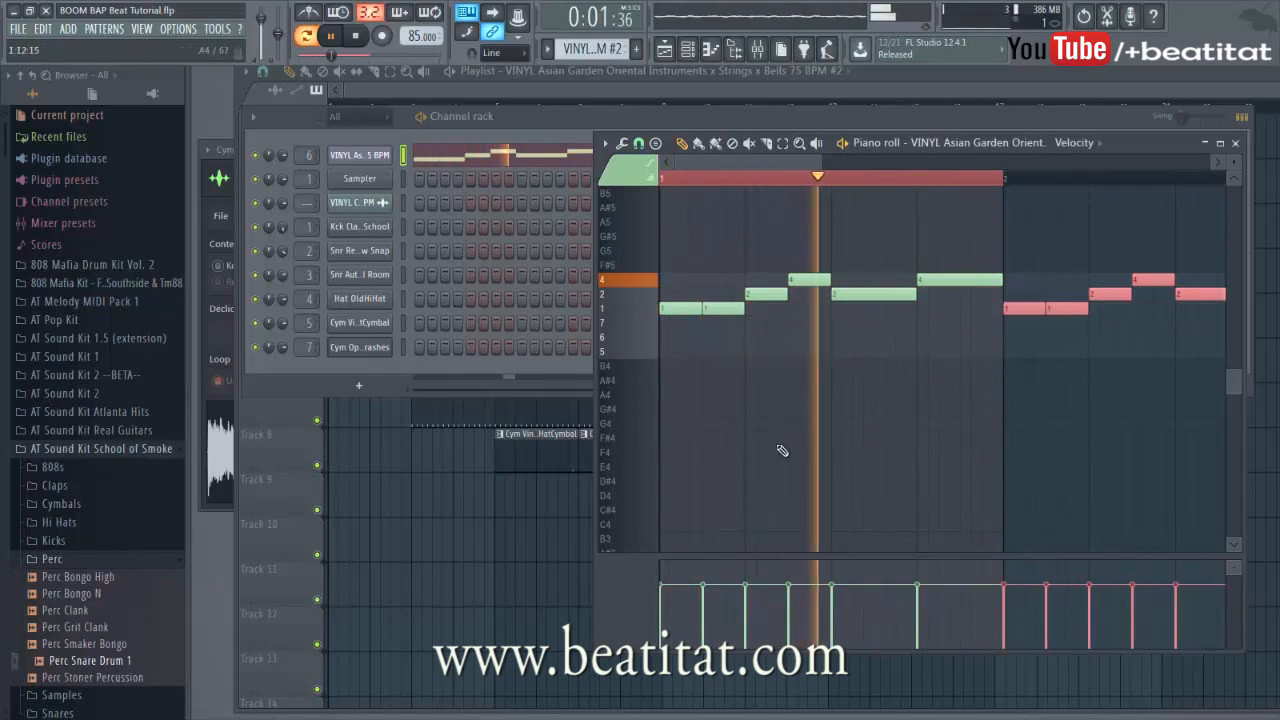
Return to the playlist in song mode and place a second VINYL Asian Garden #2 clip at bar 15 on track 1.
click(482, 552)
key(l)
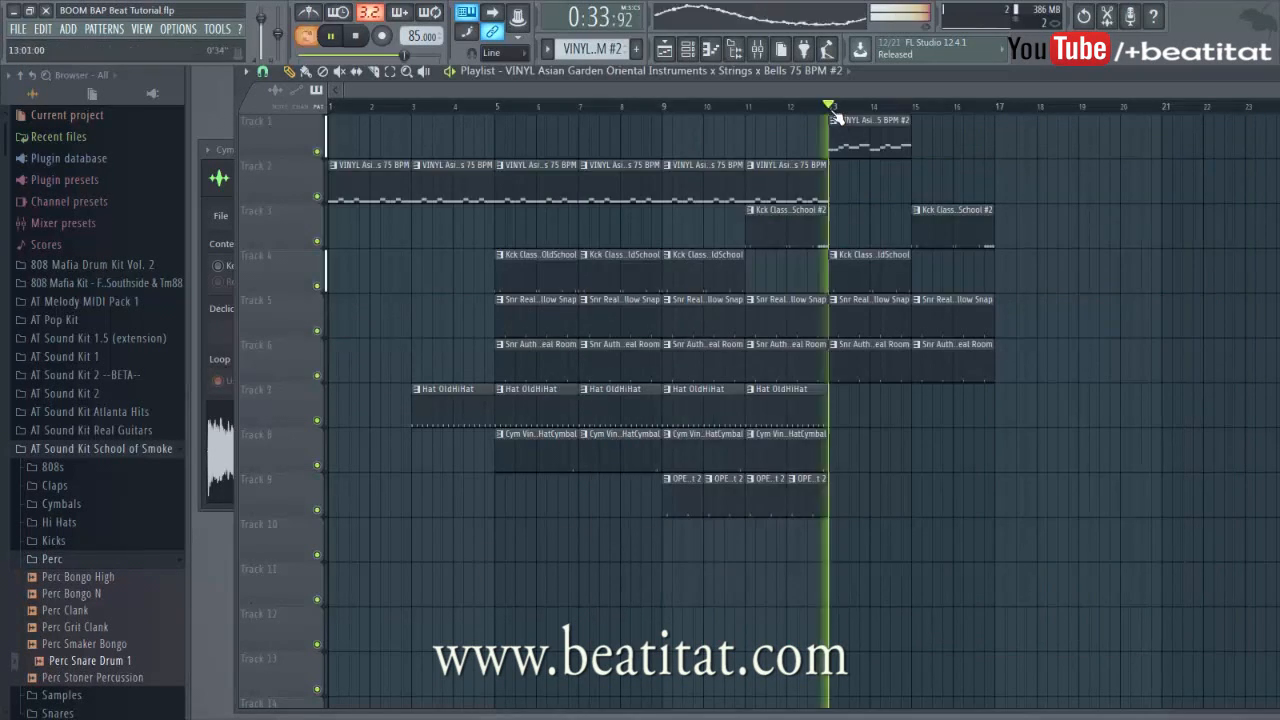
click(918, 126)
drag(949, 130, 940, 132)
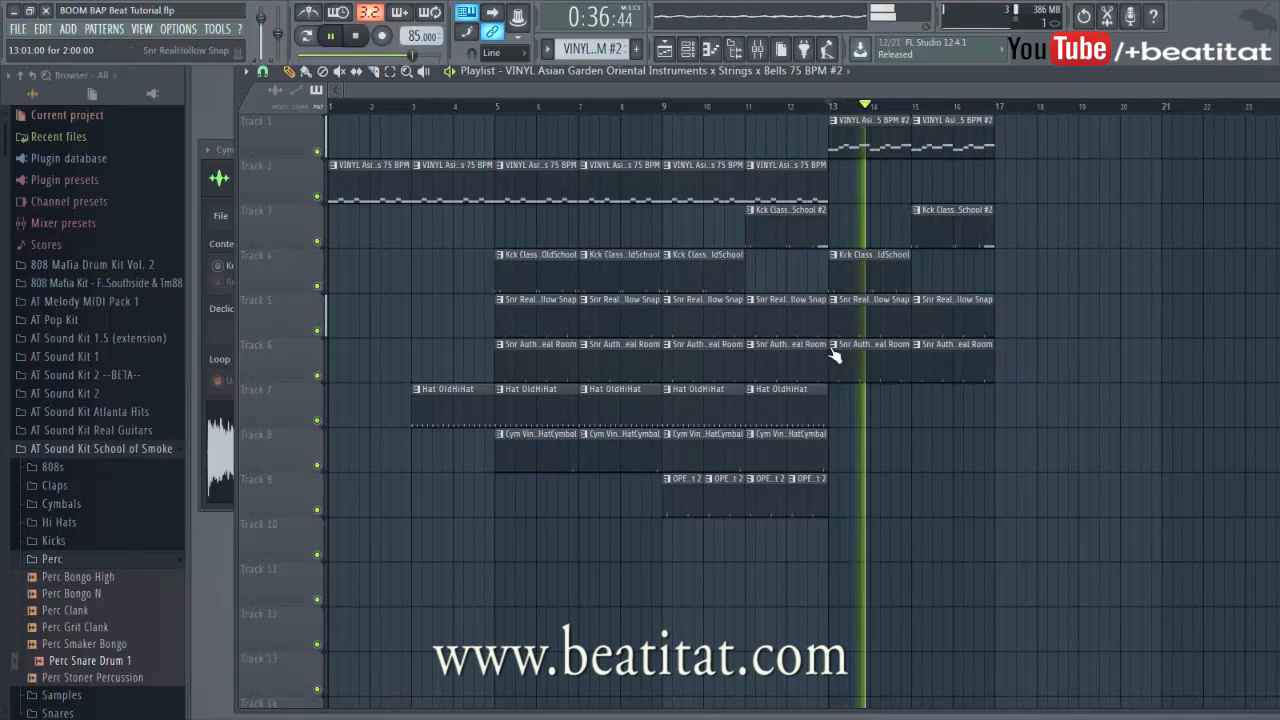
Place Hat OldHiHat clips at bars 13 and 15 on track 7.
click(814, 392)
click(840, 404)
click(914, 404)
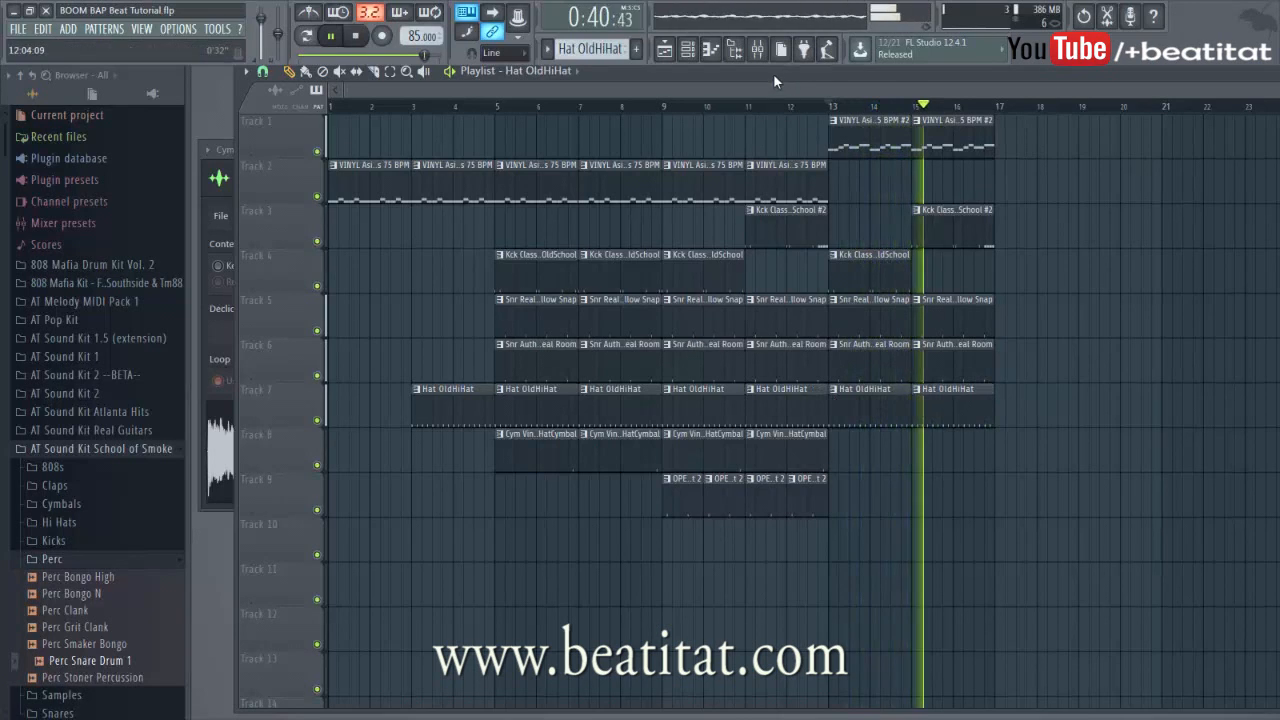
Reopen the VINYL Asian Garden #2 clip at bar 13 and clear all of its notes.
click(757, 49)
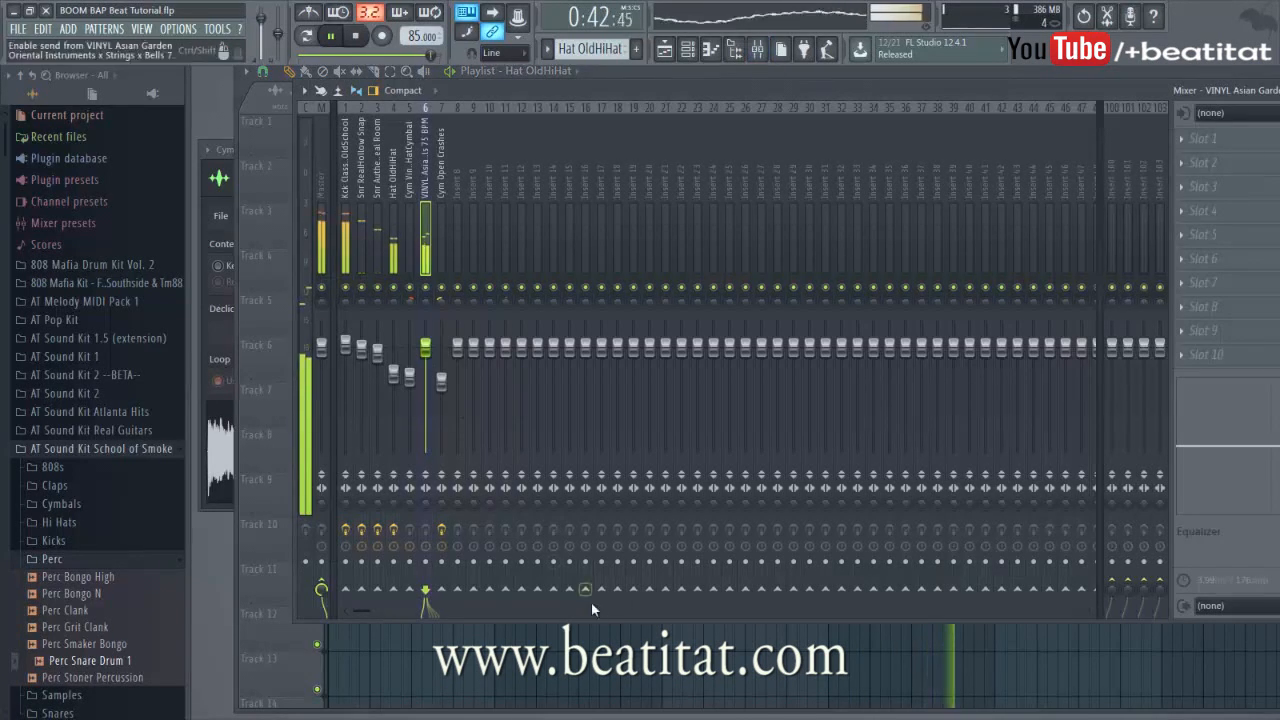
click(569, 677)
double_click(860, 132)
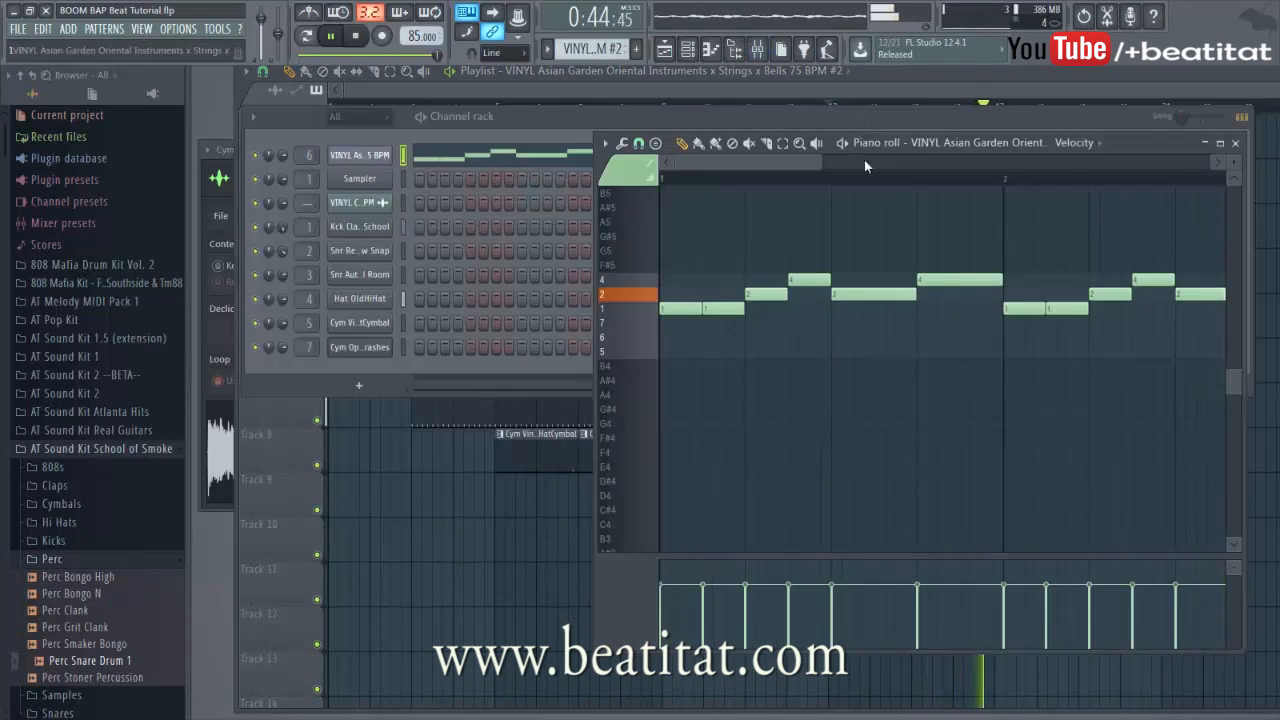
key(ctrl+x)
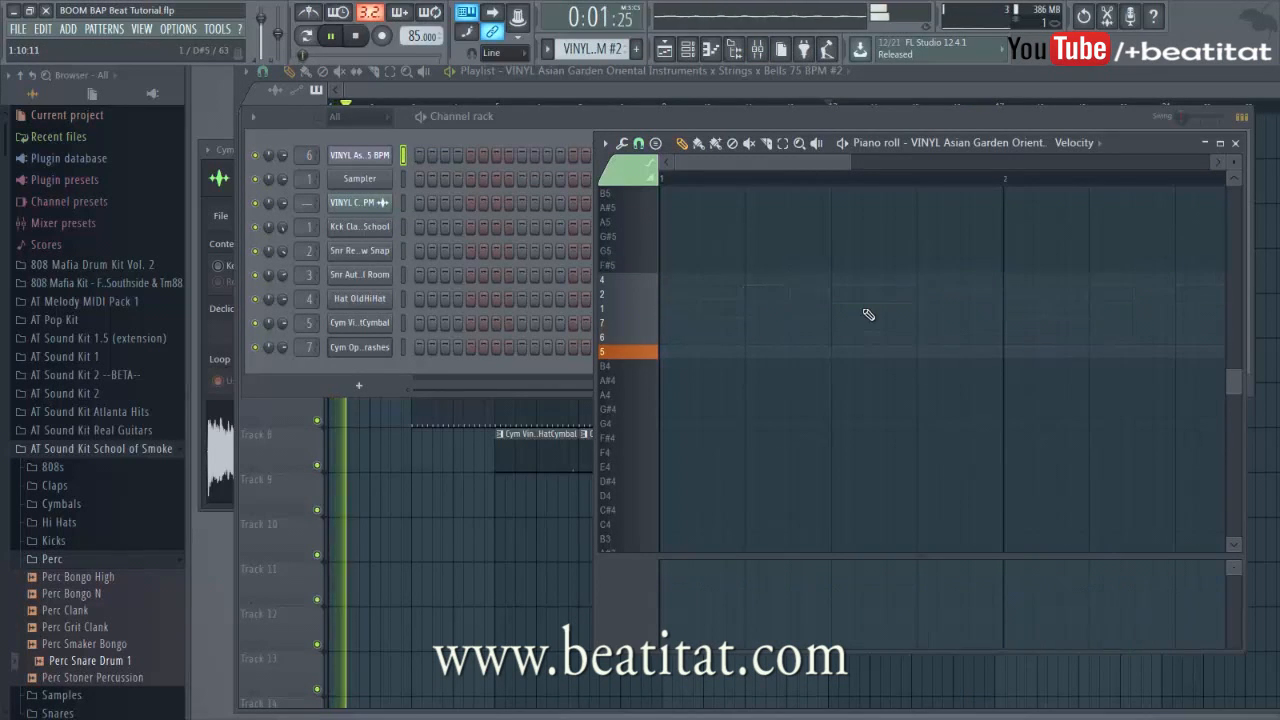
Draw two-step vinyl notes in bar 1: slice 1 at step 1, slice 4 at steps 3 and 11, and slice 2 at step 13.
key(space)
key(space)
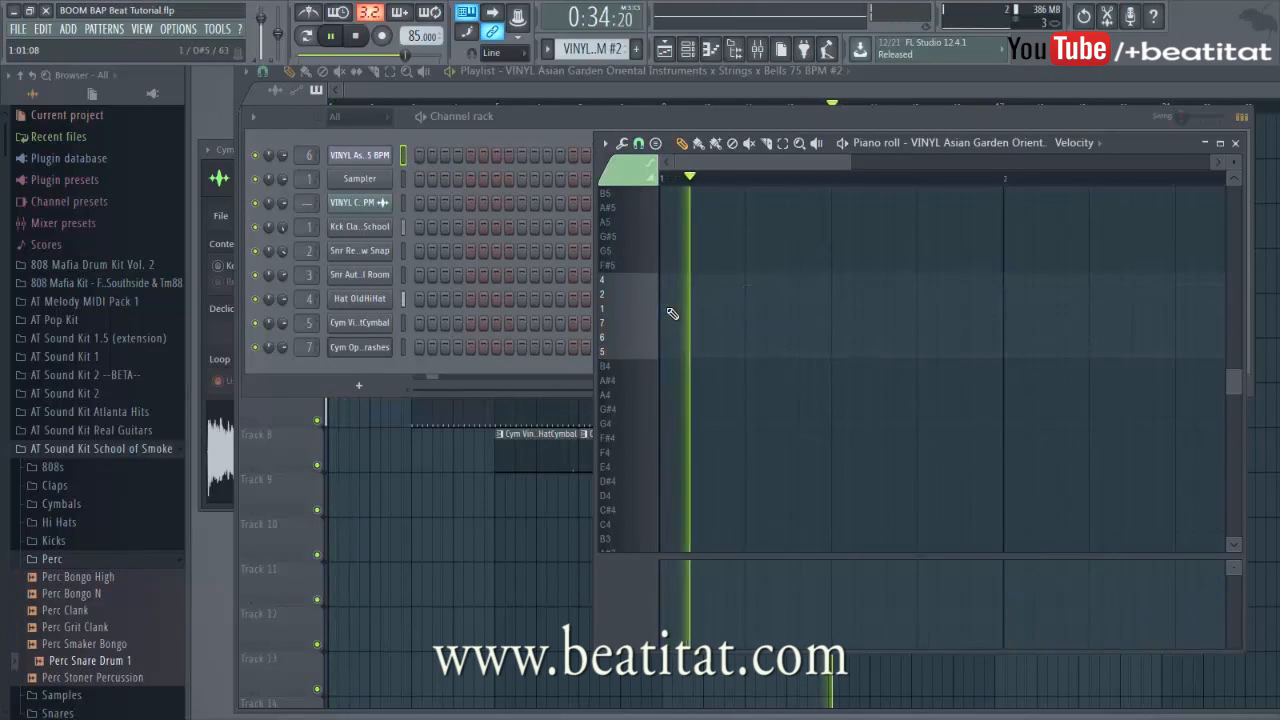
click(670, 309)
drag(751, 309, 702, 318)
key(space)
key(space)
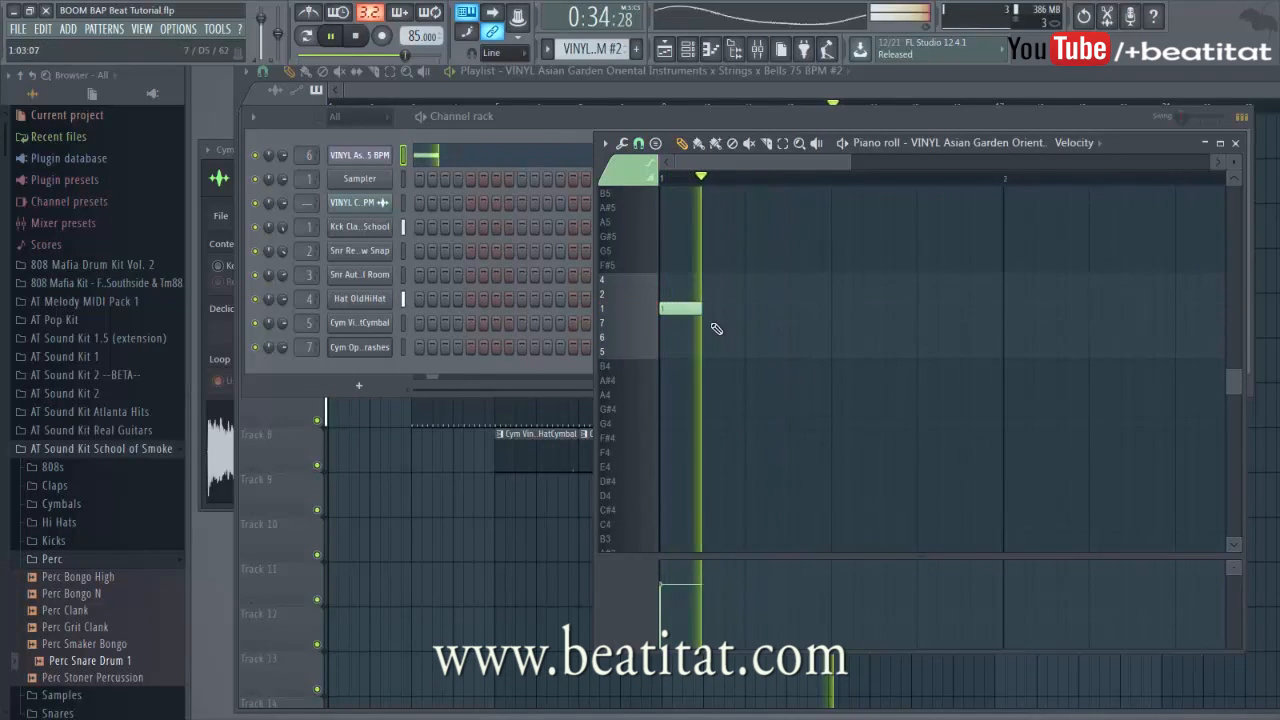
click(718, 280)
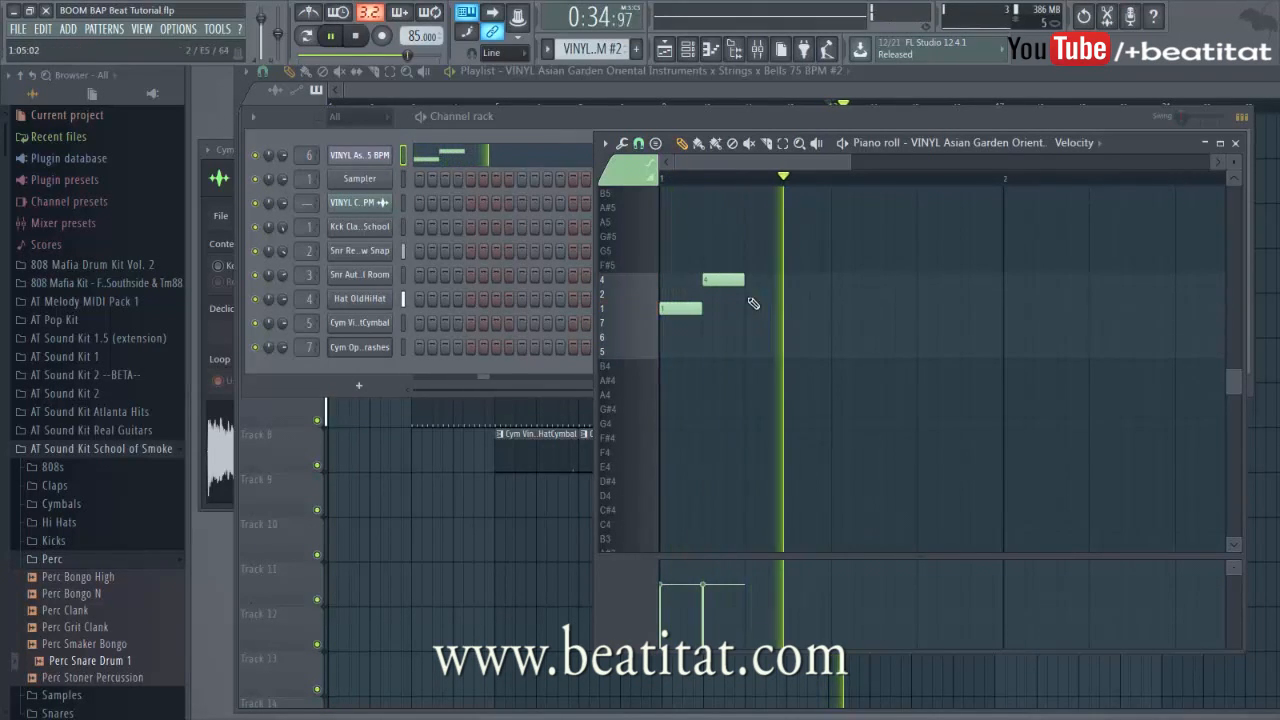
click(880, 281)
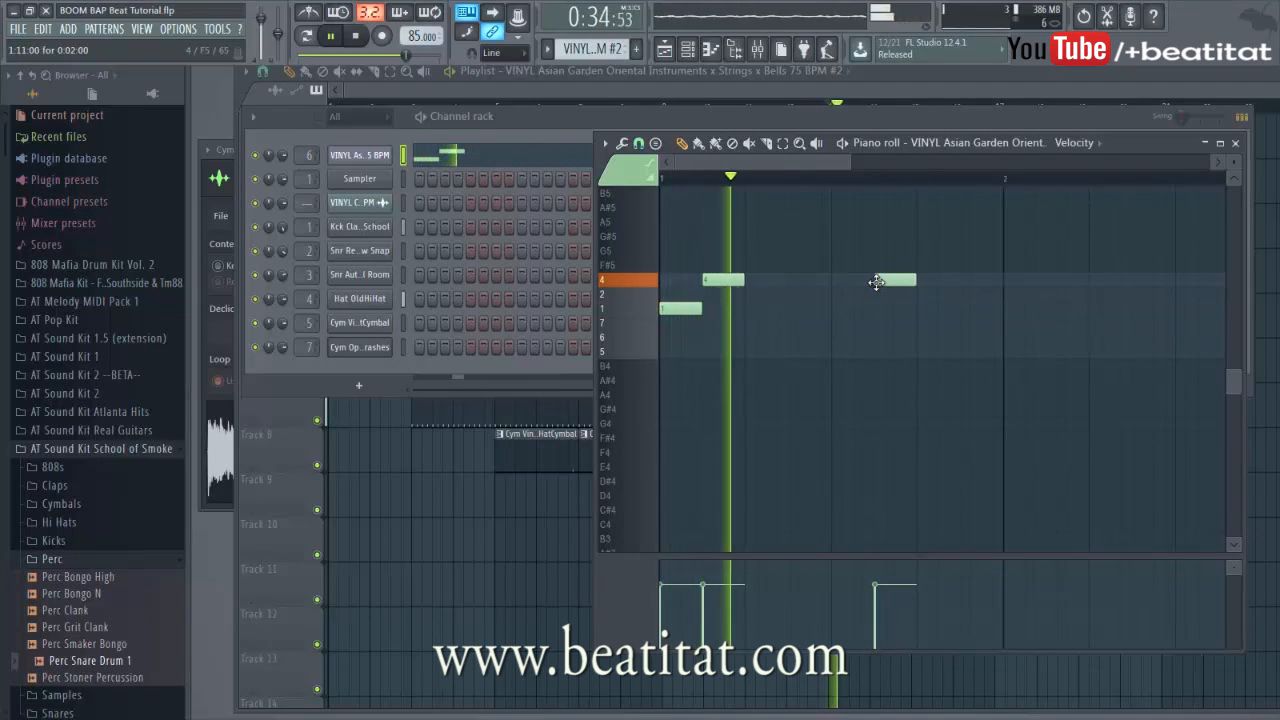
click(917, 294)
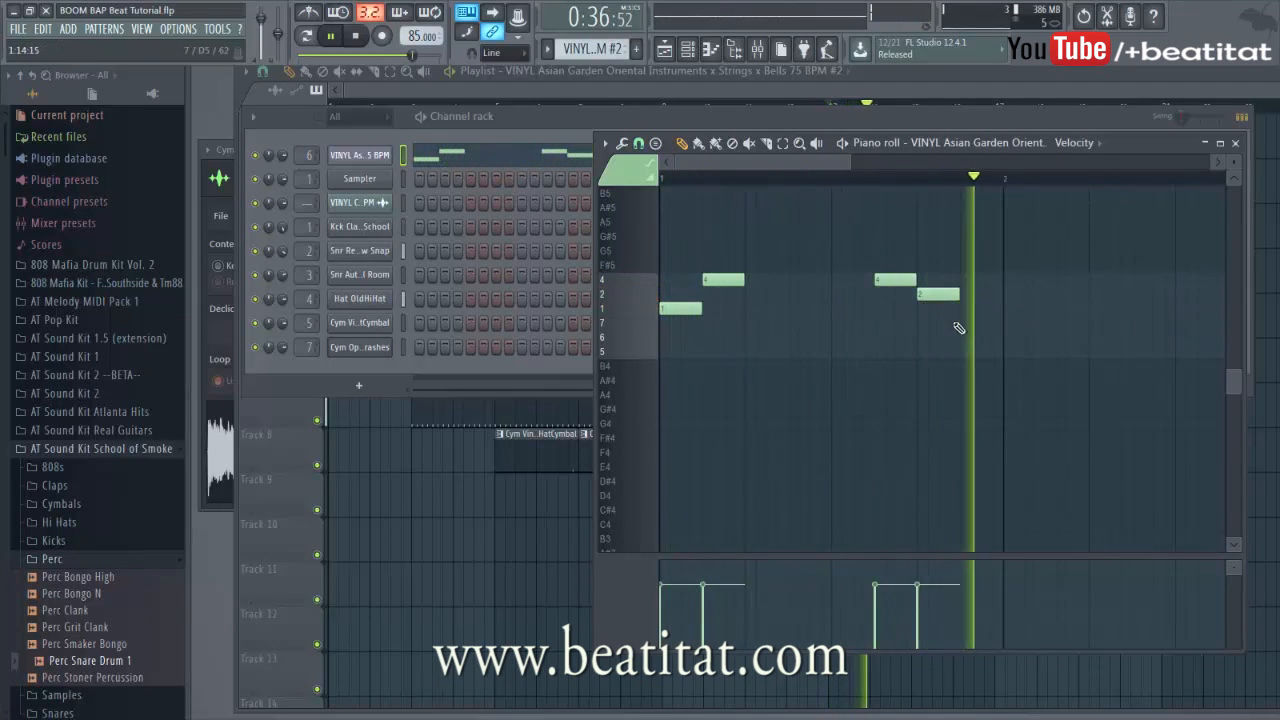
Duplicate the four bar 1 vinyl notes into bar 2 and clear the selection.
scroll(892, 351, down, 3)
key(ctrl+a)
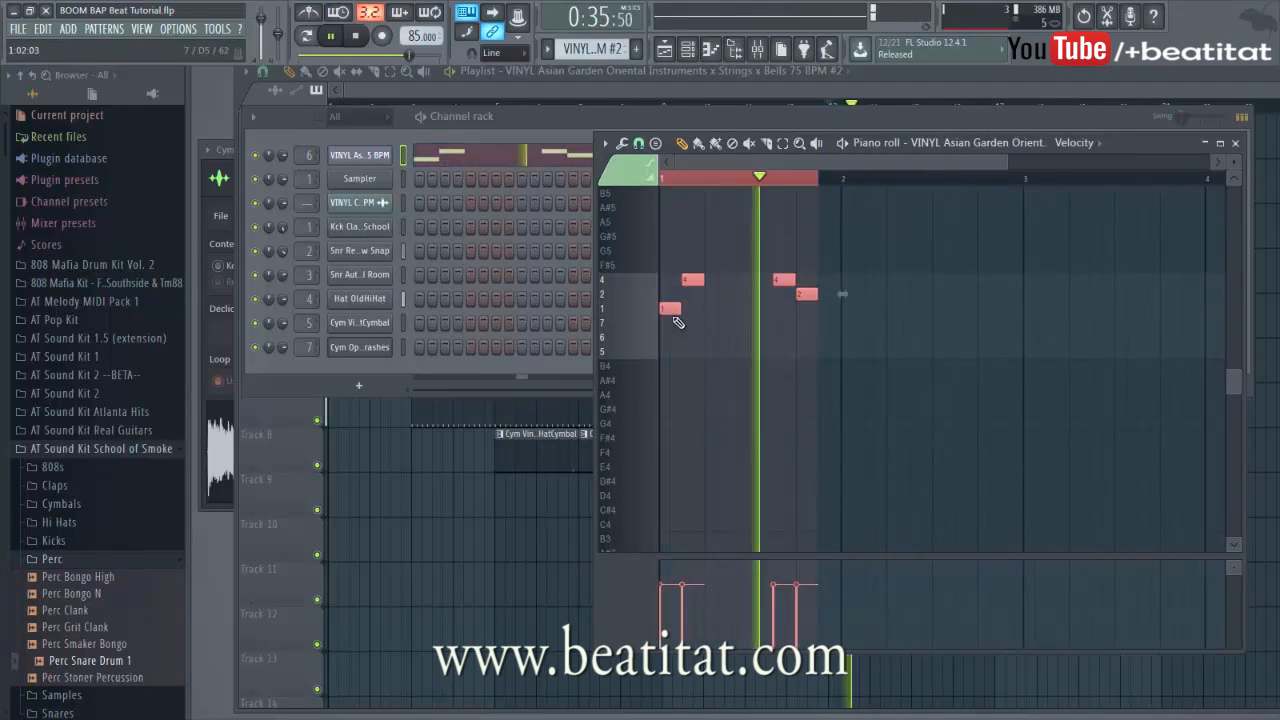
key(ctrl+b)
drag(854, 330, 849, 331)
key(ctrl+d)
key(space)
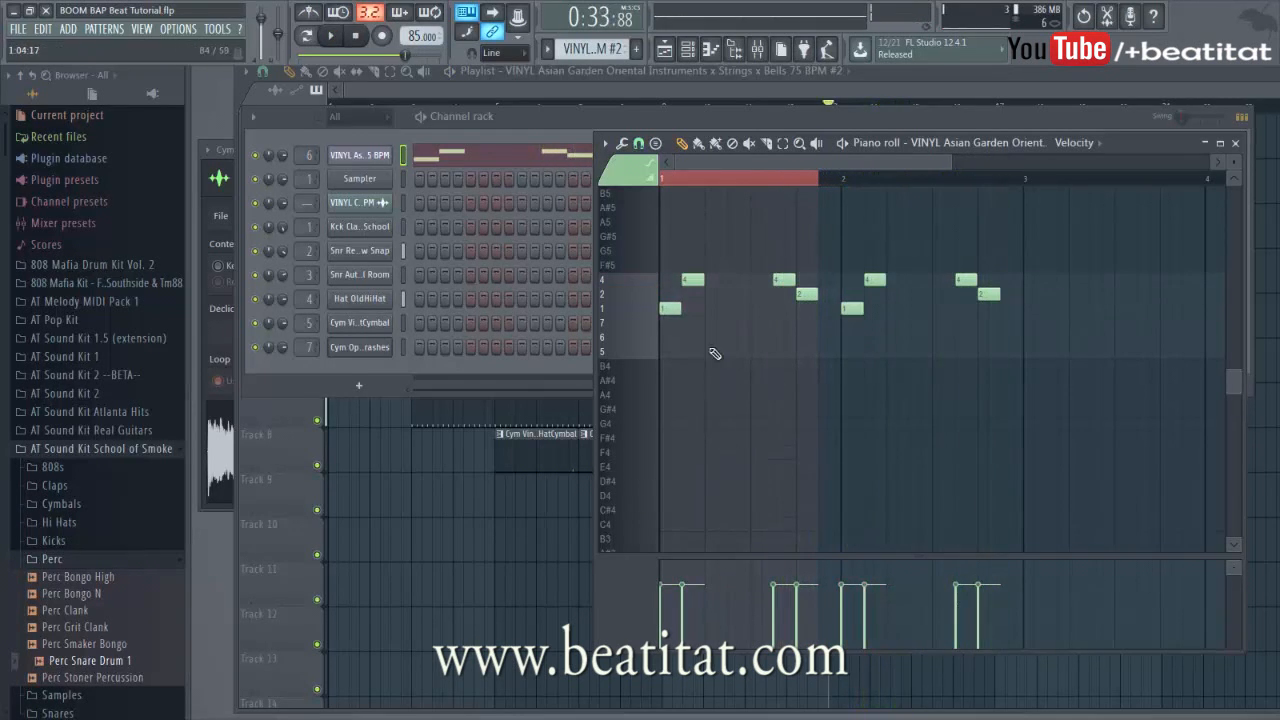
Fill the bar 1 gap with a slice 5 note at step 7 and a slice 7 note at step 9.
key(space)
drag(700, 352, 752, 347)
key(space)
key(space)
scroll(753, 352, up, 2)
key(space)
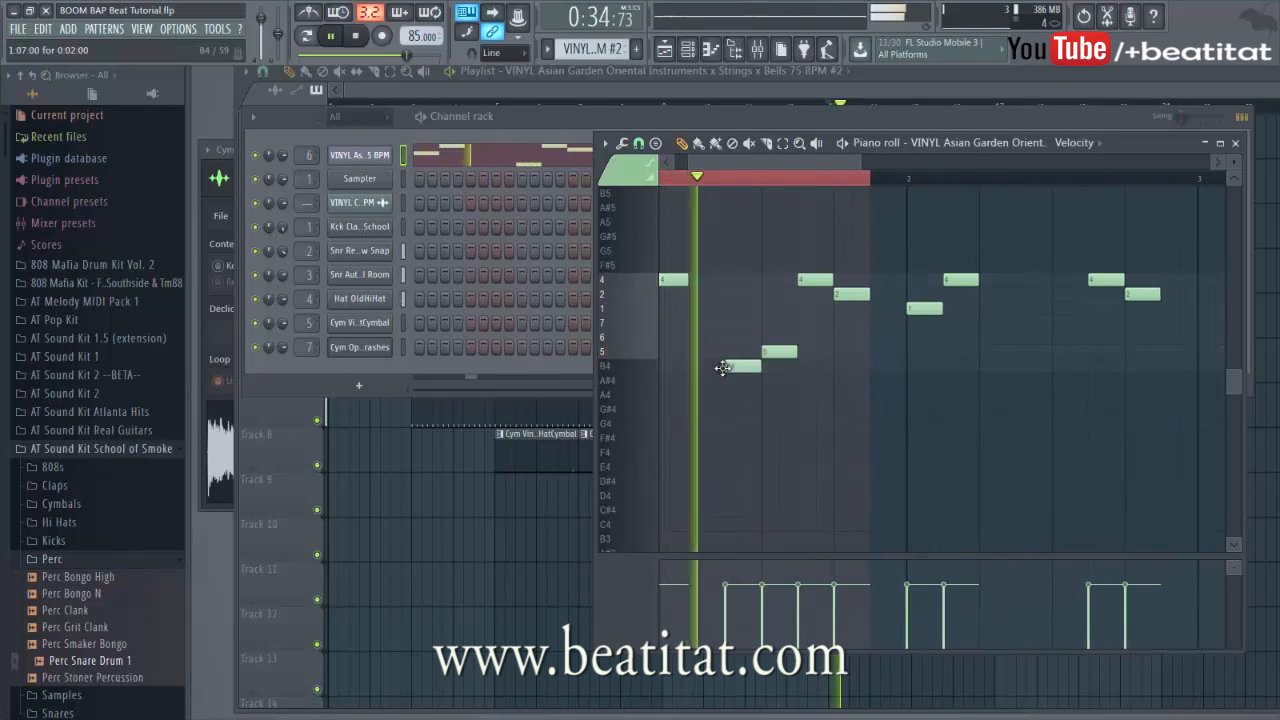
scroll(758, 362, up, 2)
scroll(760, 366, down, 2)
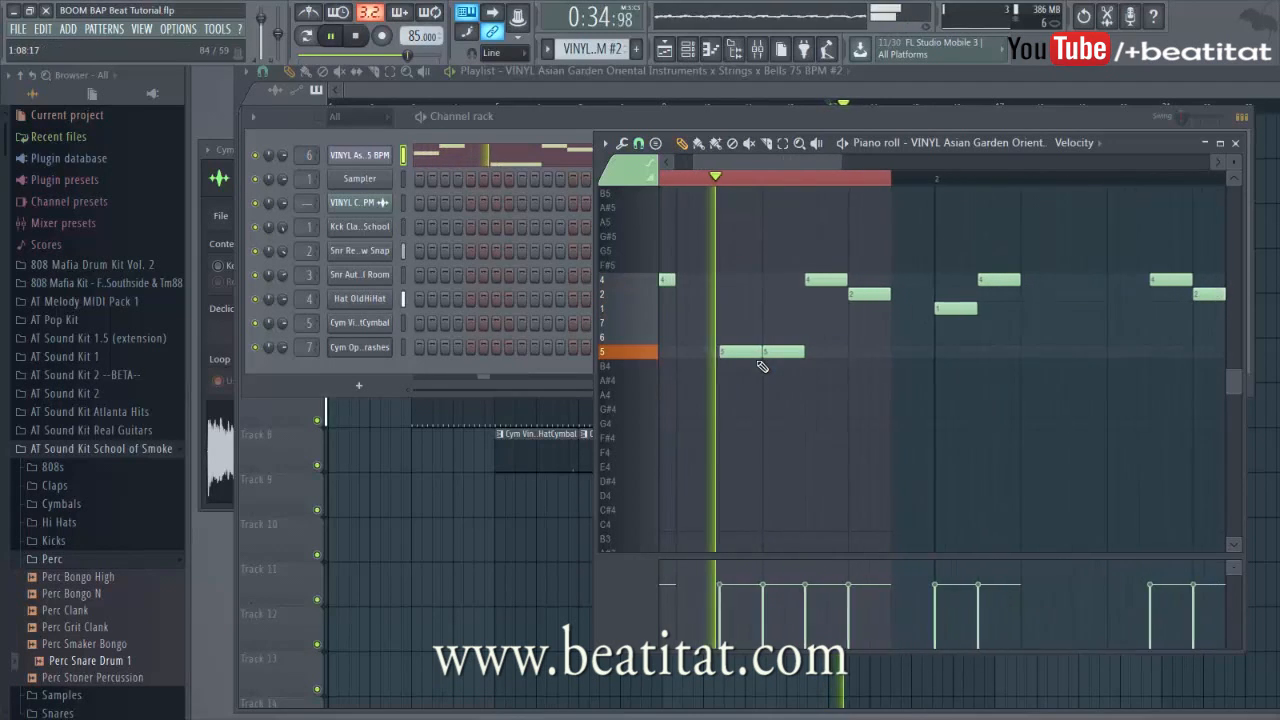
drag(771, 353, 770, 319)
key(space)
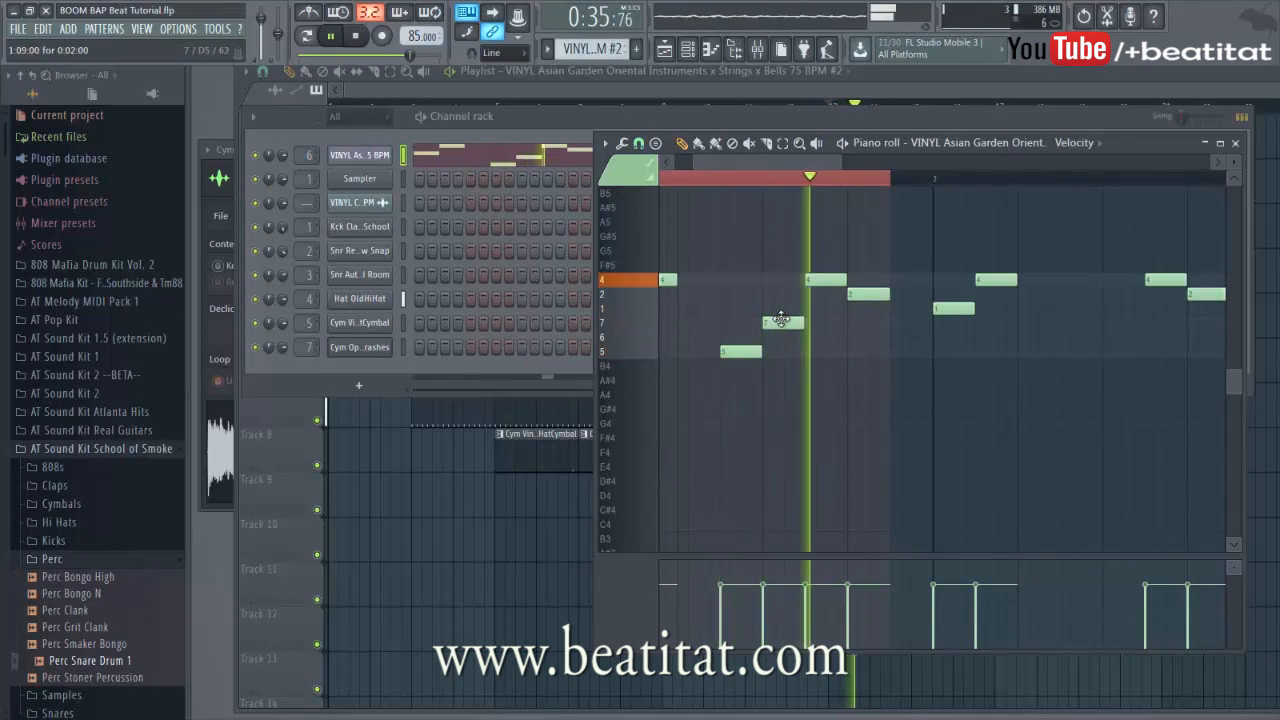
Add a slice 7 note at step 5 of bar 2, stretch it to the slice 4 note at step 11, and close the piano roll.
click(1108, 323)
drag(1108, 327, 1031, 335)
key(space)
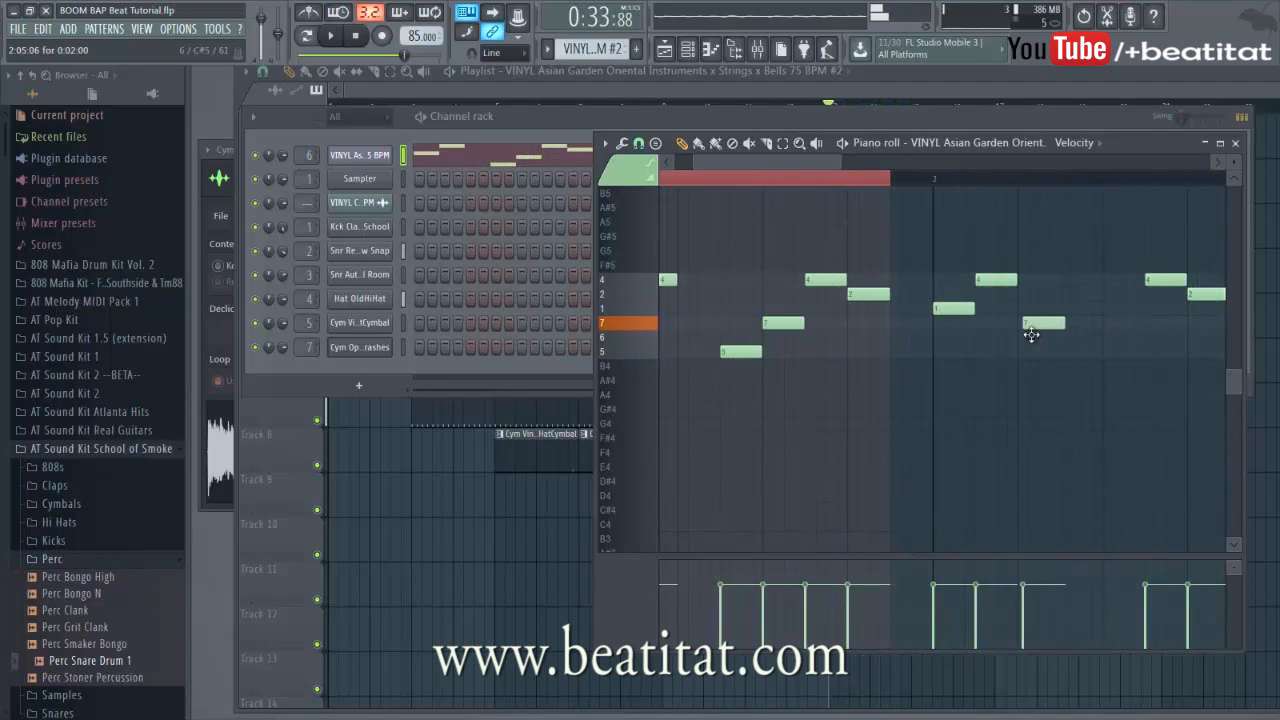
drag(1058, 324, 1143, 335)
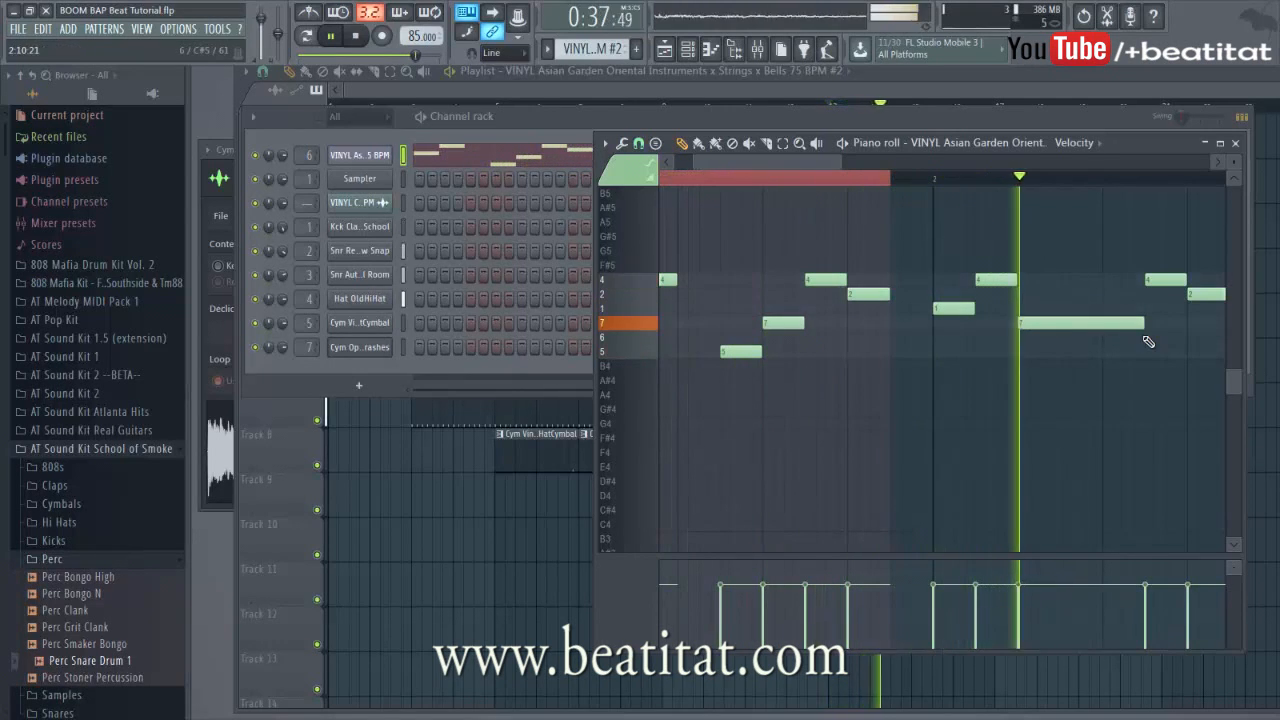
key(Escape)
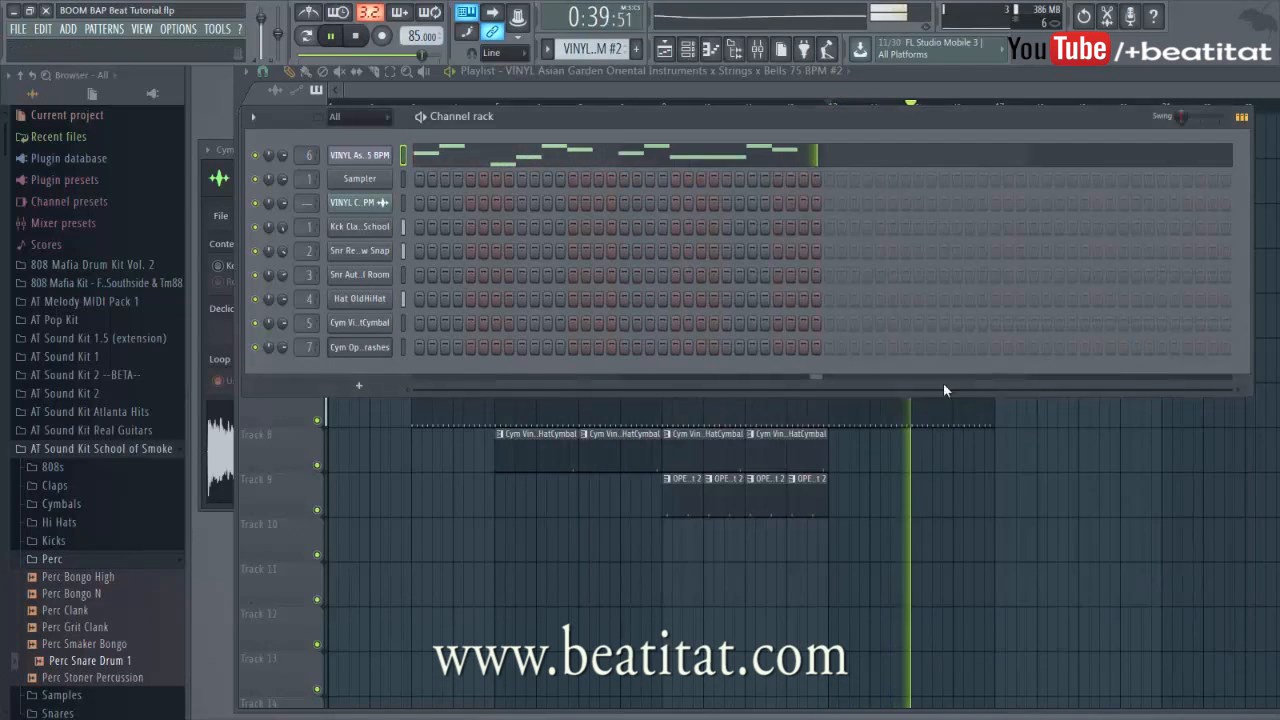
Copy all playlist clips from bars 5 to 12 on tracks 2 to 9 so the copies start at bar 17.
right_click(923, 557)
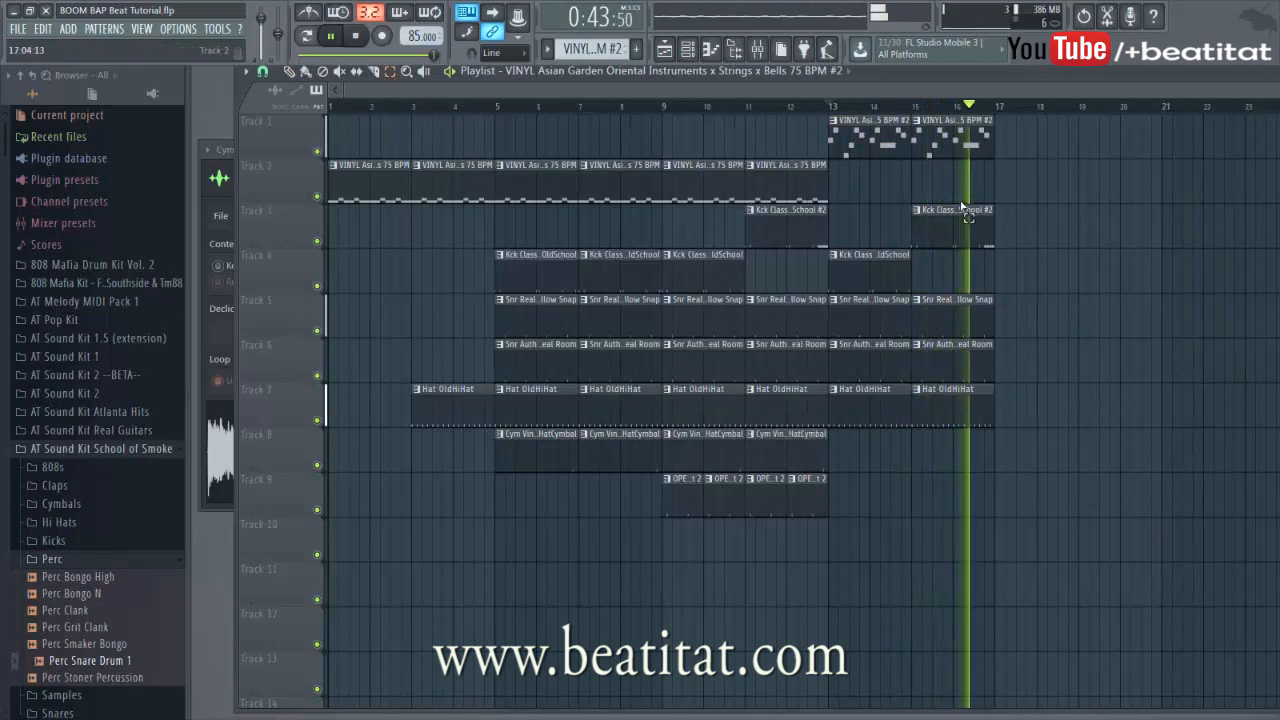
drag(522, 160, 809, 545)
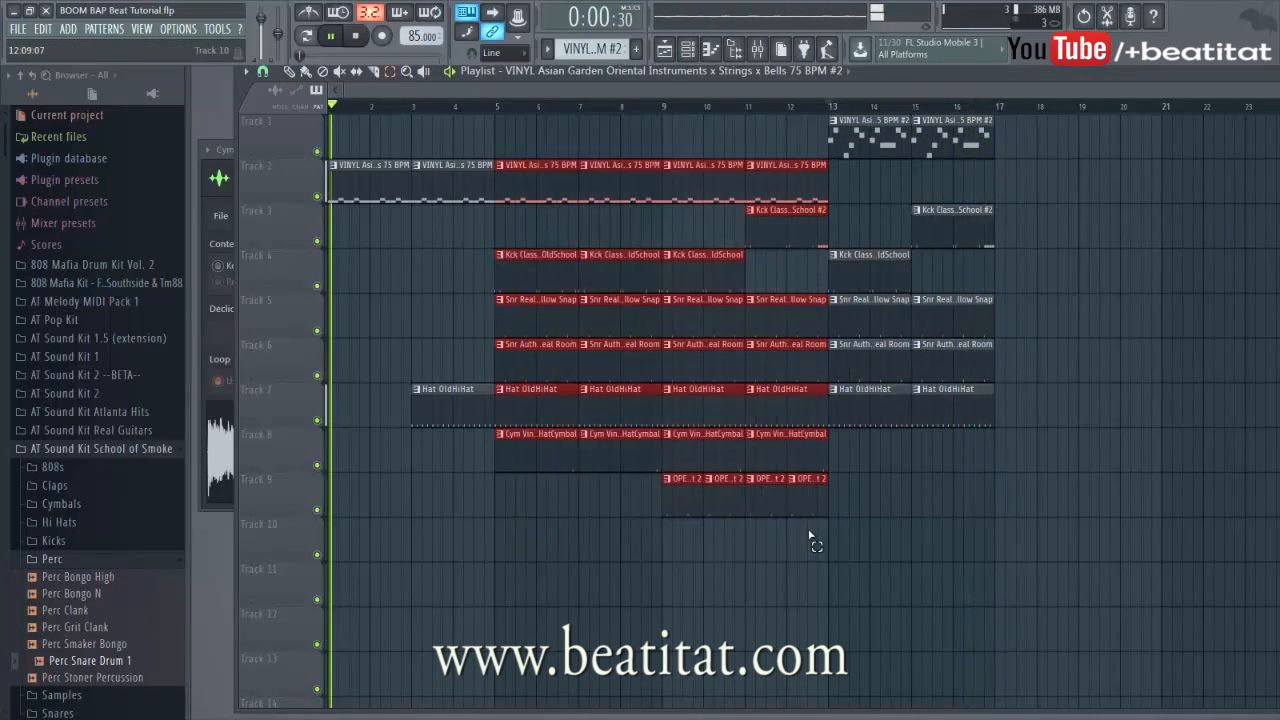
drag(528, 373, 1029, 352)
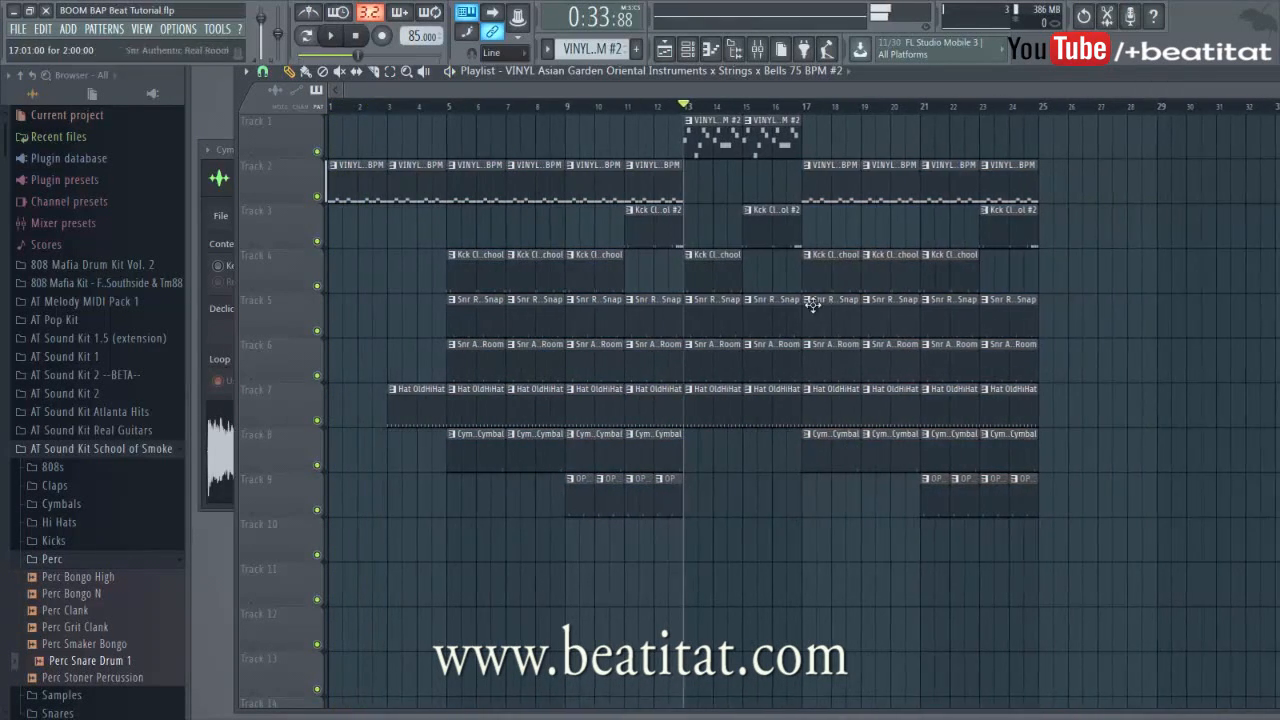
Open the mixer and load Fruity Parametric EQ 2 in slot 1 of the VINYL Asian Garden track.
click(778, 50)
drag(627, 82, 467, 97)
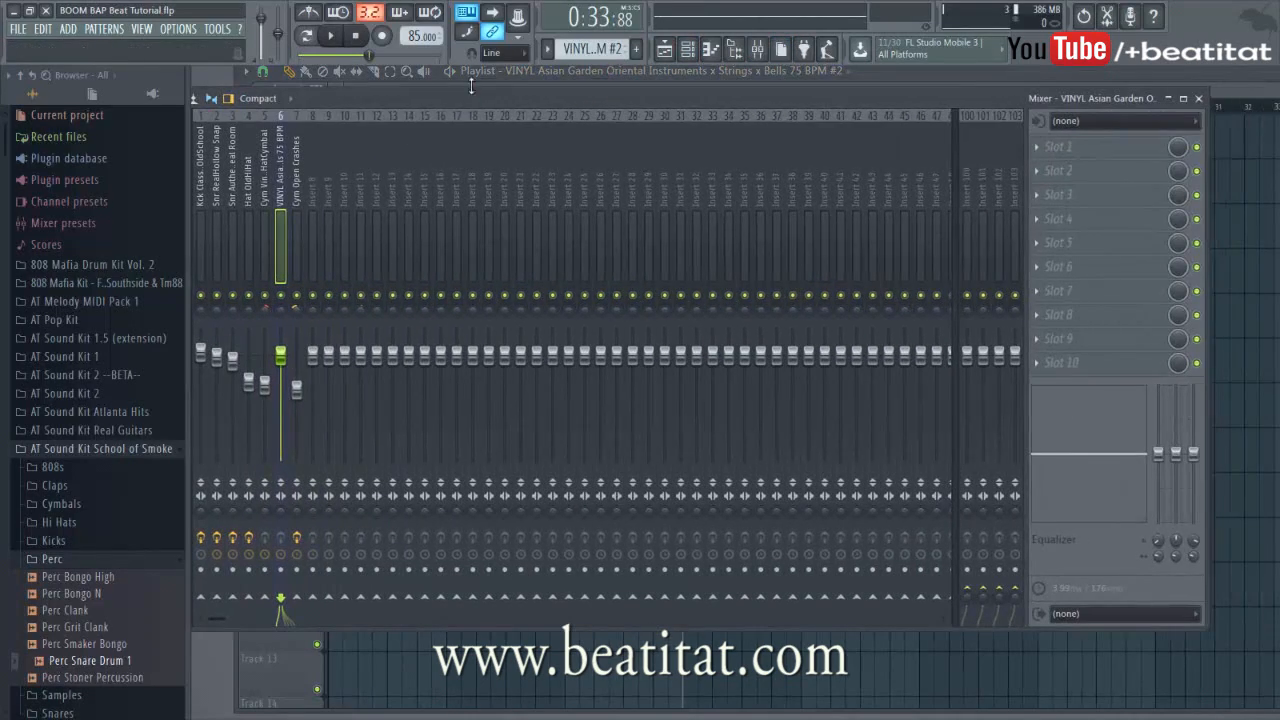
click(1038, 147)
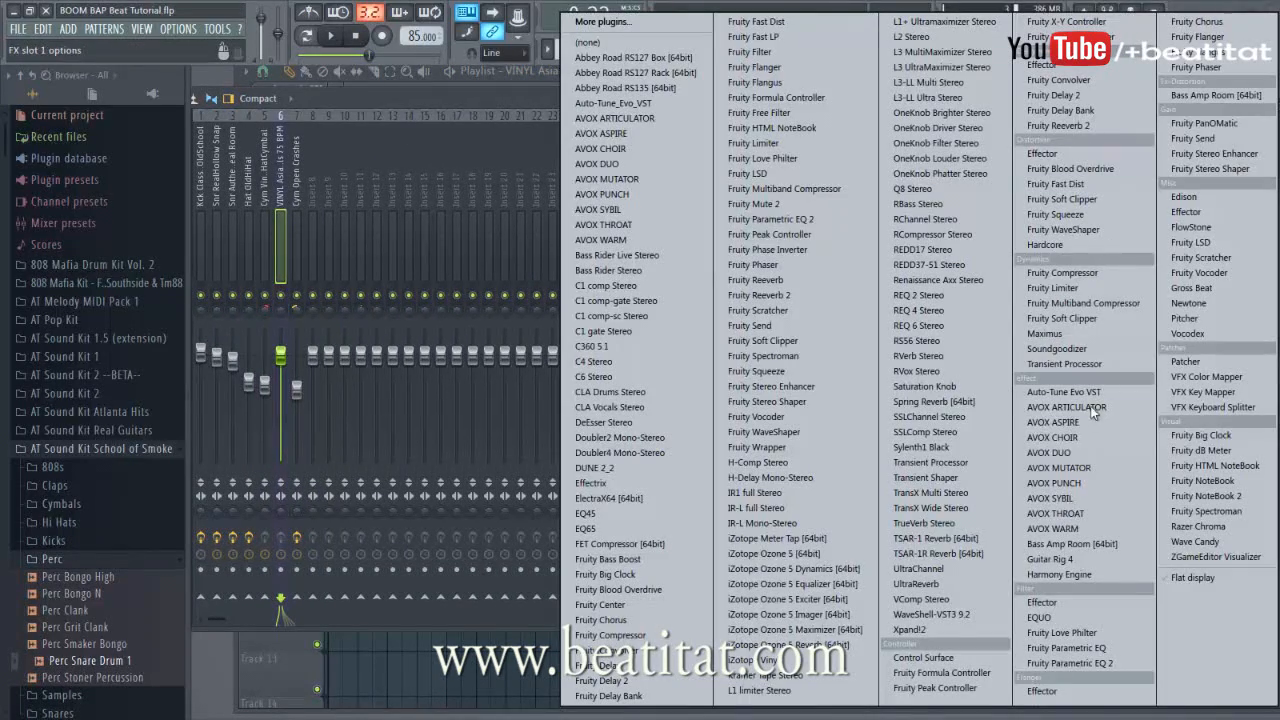
click(1117, 662)
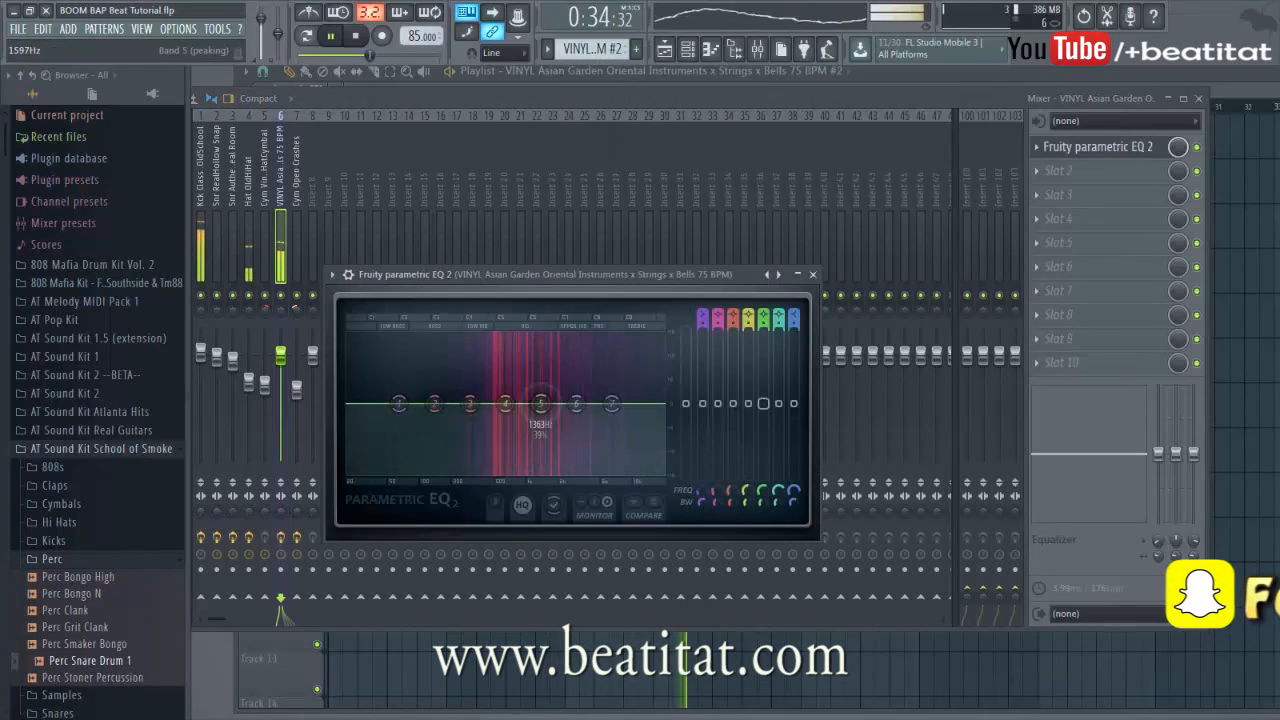
Shape the vinyl track's EQ by cutting band 7 about 5.5 dB at 20 kHz, slightly boosting bands 4 to 6, and shifting band 3.
drag(601, 403, 662, 426)
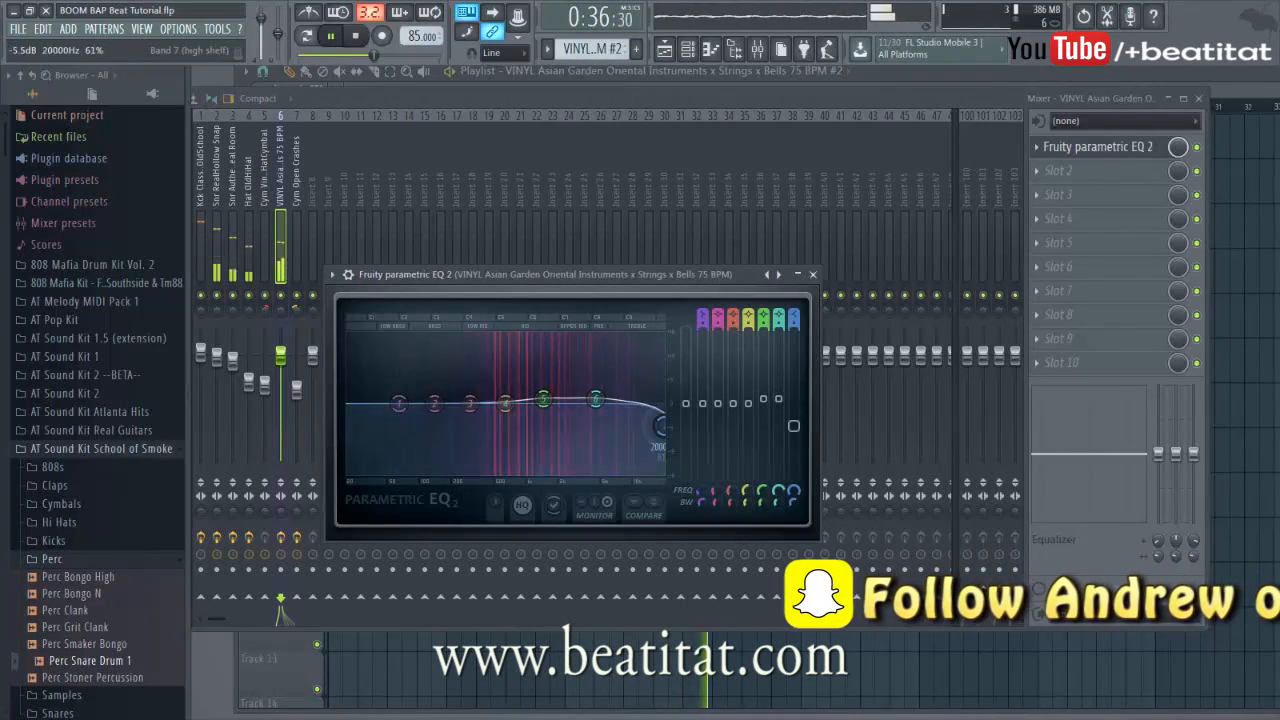
drag(470, 403, 509, 398)
drag(477, 398, 479, 403)
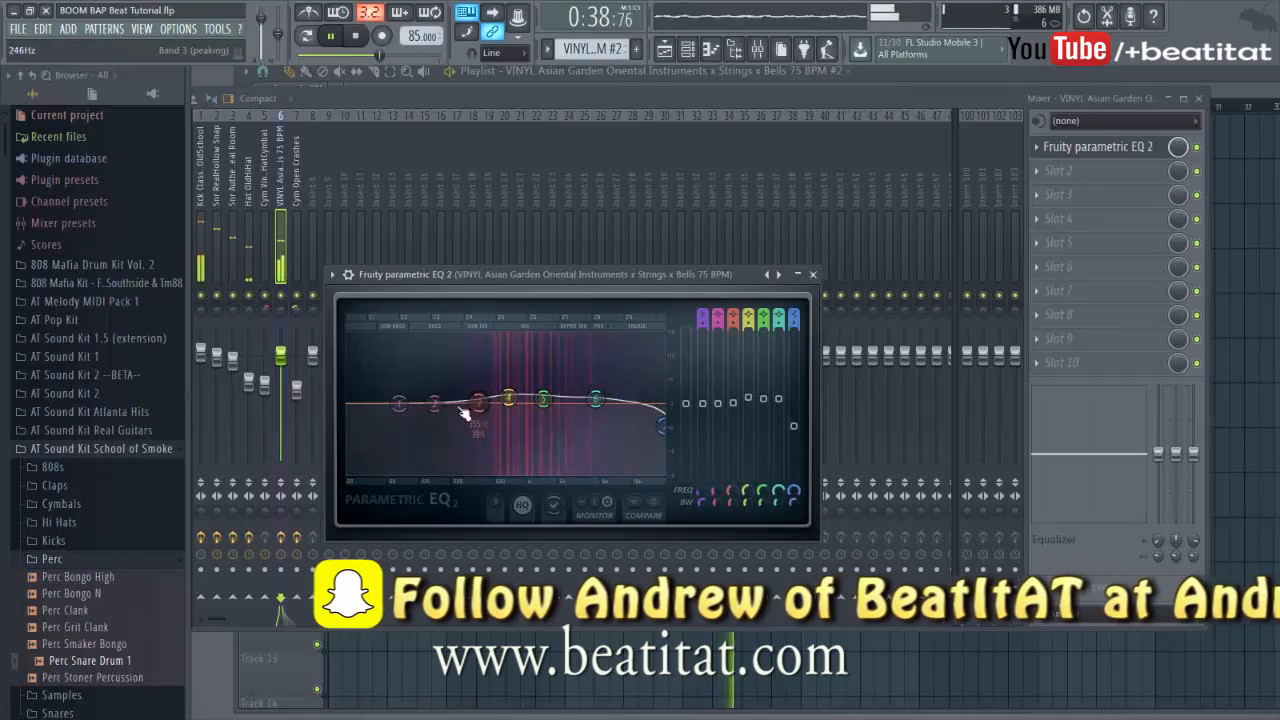
click(812, 274)
Load Fruity Reeverb 2 in slot 3 of the VINYL Asian Garden track and close its window.
click(1068, 198)
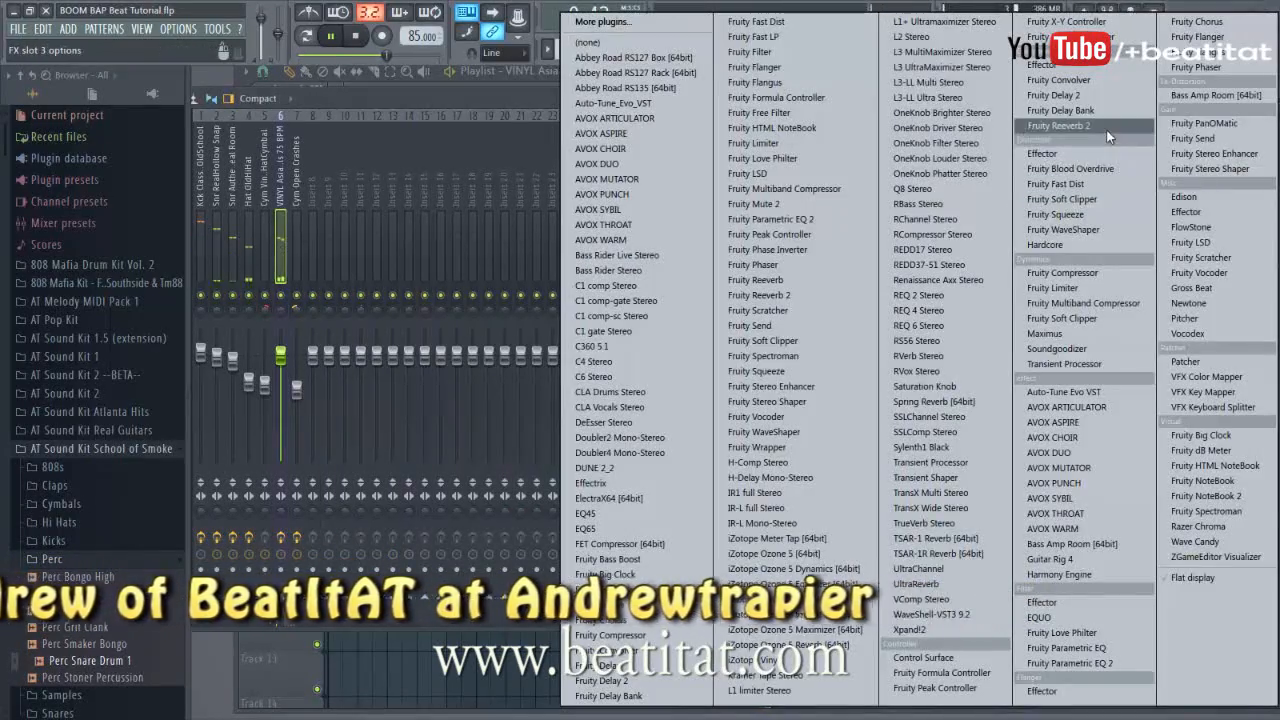
click(914, 123)
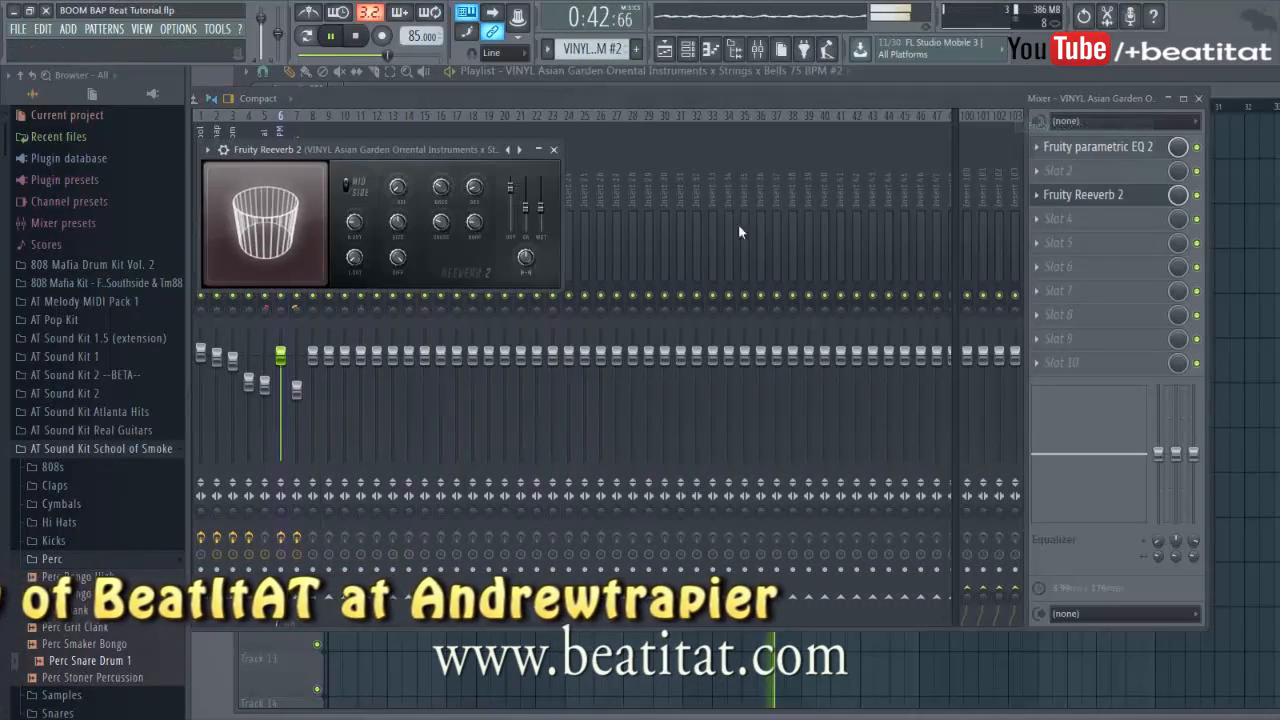
click(553, 149)
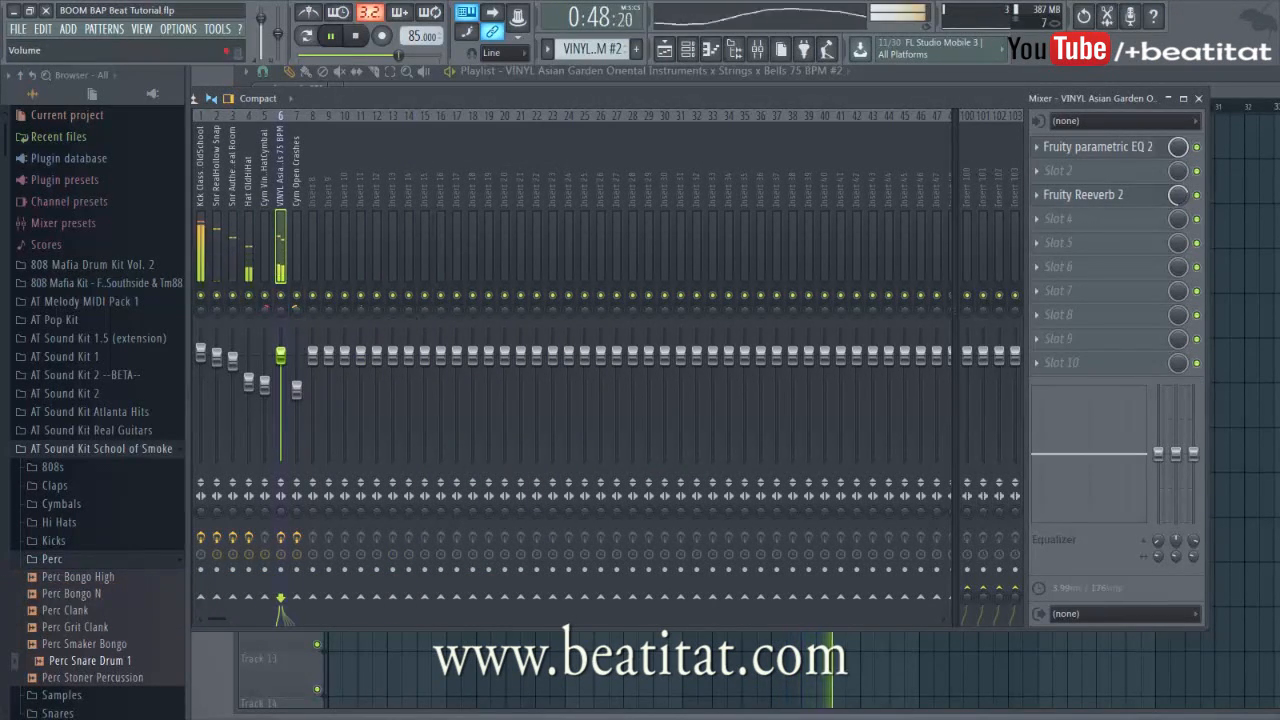
Shift the mixer to reveal the Master track and load Fruity Parametric EQ 2 in slot 1 of Cym Vinyl OpenHatCymbal.
drag(510, 96, 641, 84)
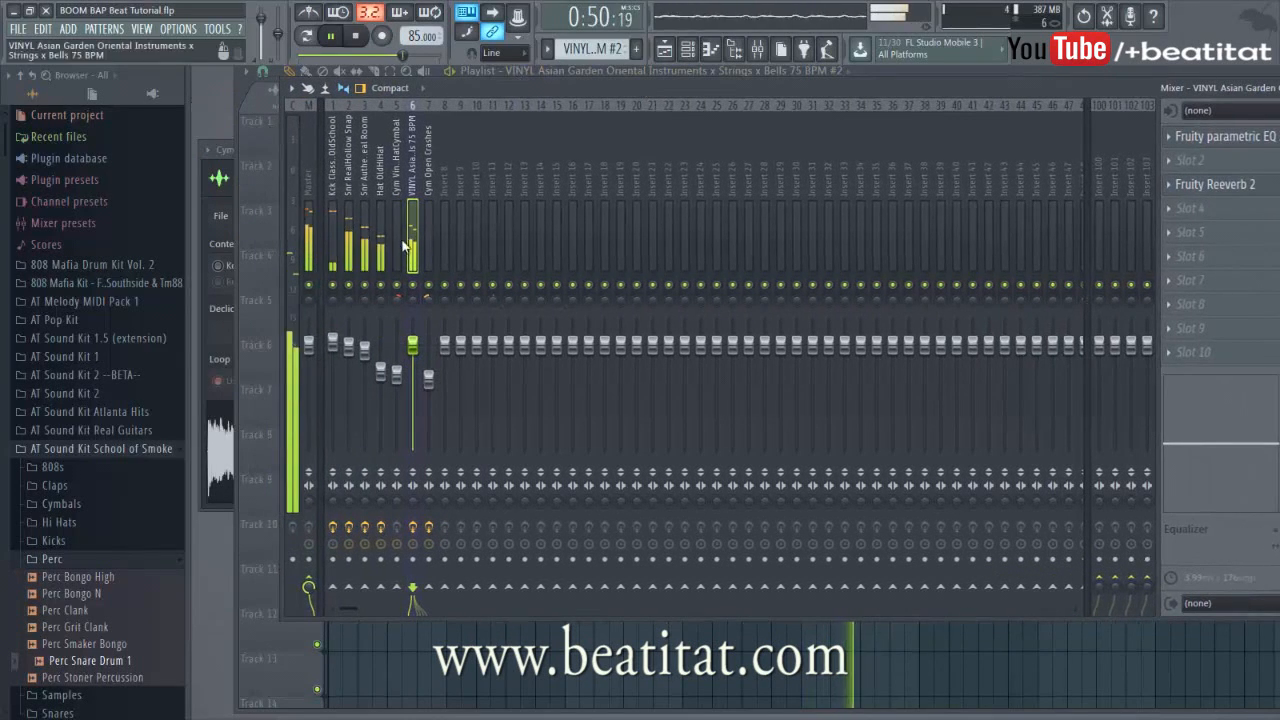
click(365, 243)
click(395, 270)
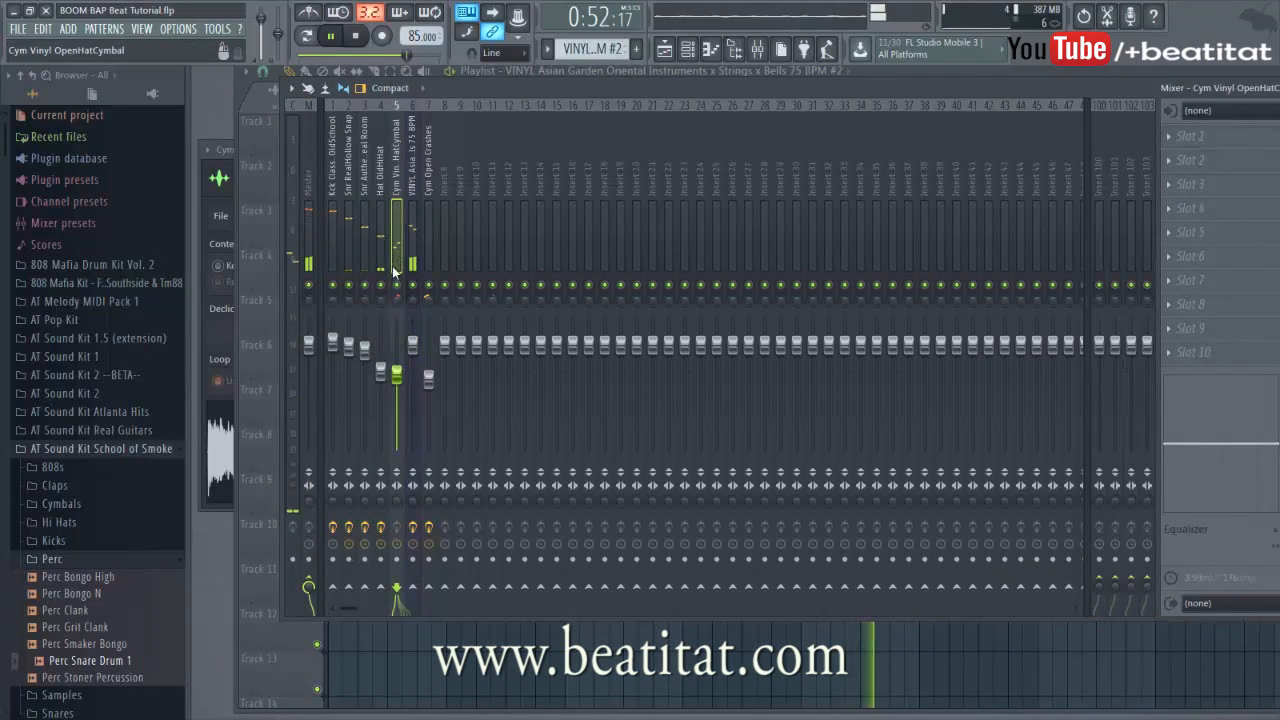
click(1198, 137)
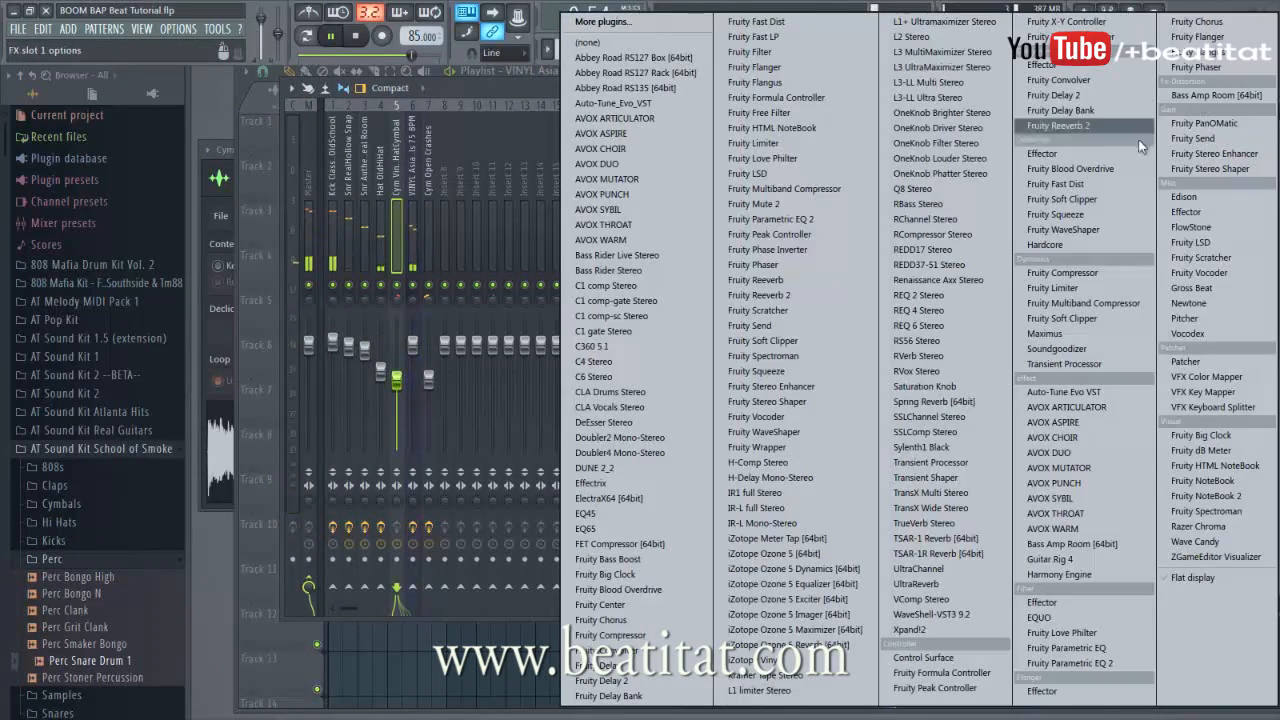
click(1068, 665)
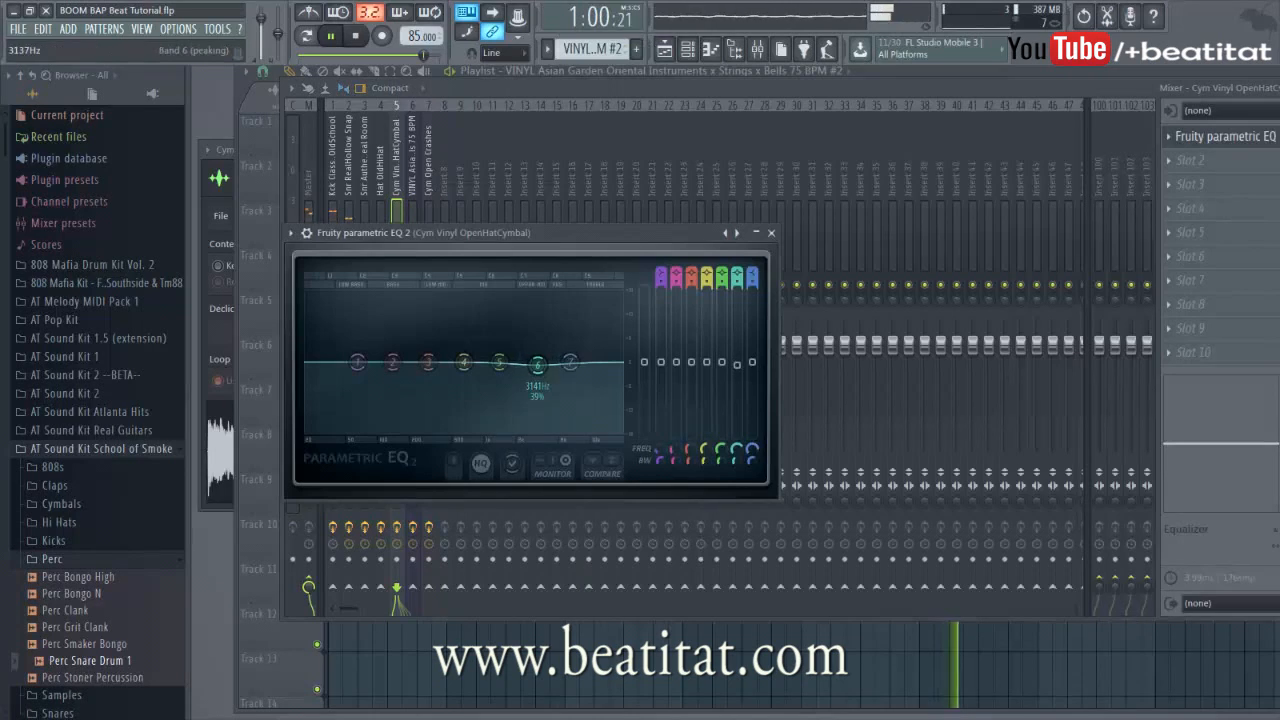
Pull down the upper bands of the cymbal EQ, adjust band 1's filter type, and close the EQ.
drag(588, 361, 550, 371)
drag(661, 274, 661, 300)
click(770, 233)
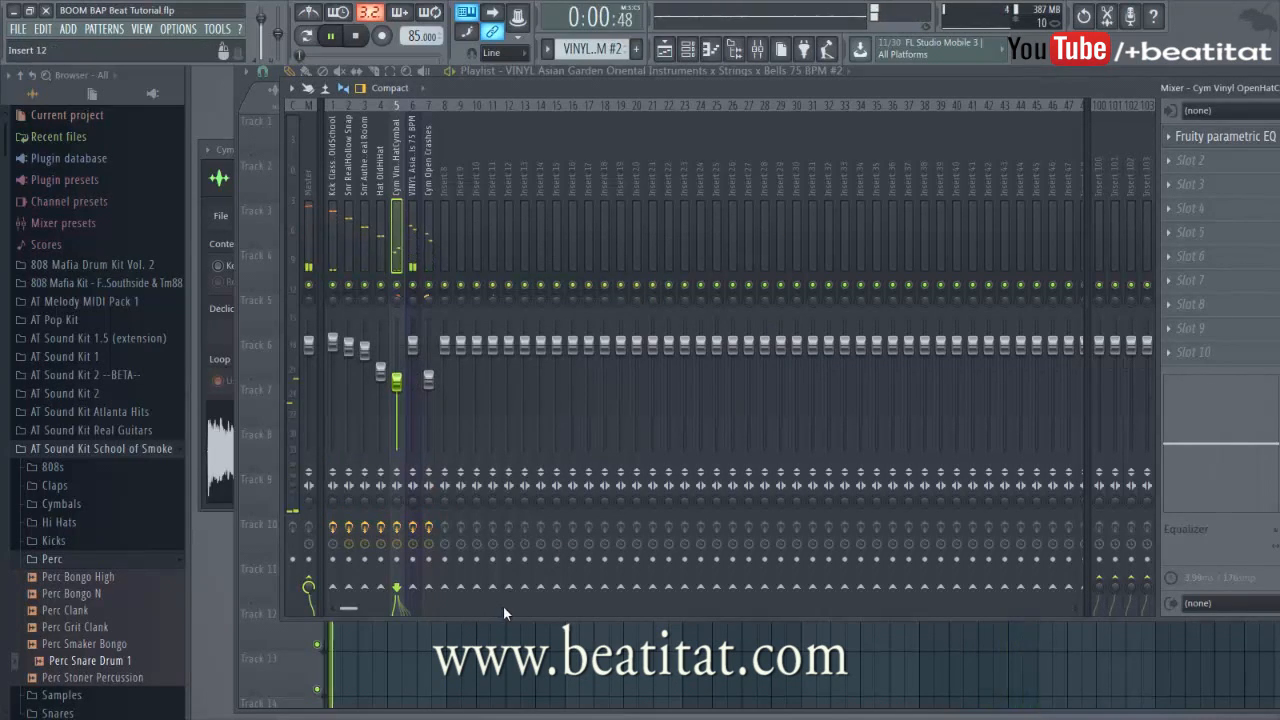
Make the mixer taller and load Fruity Parametric EQ 2 in slot 1 of the Master track.
drag(500, 620, 485, 707)
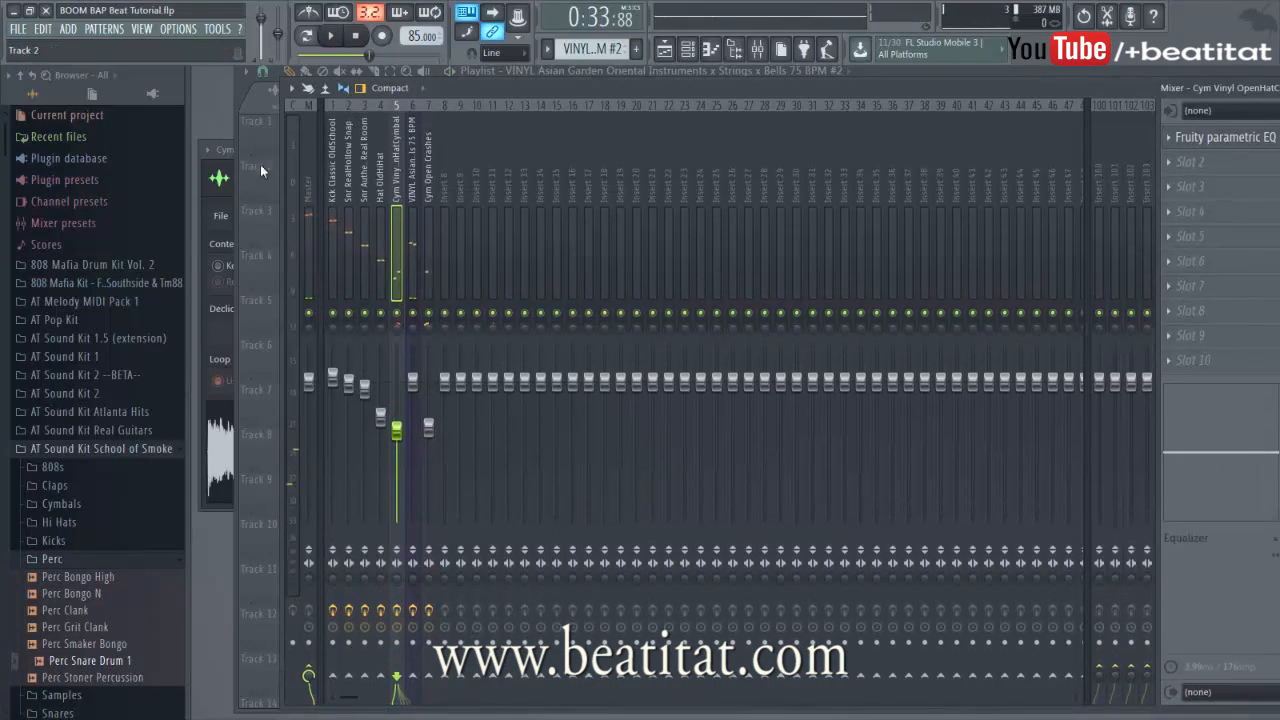
click(310, 200)
click(1228, 138)
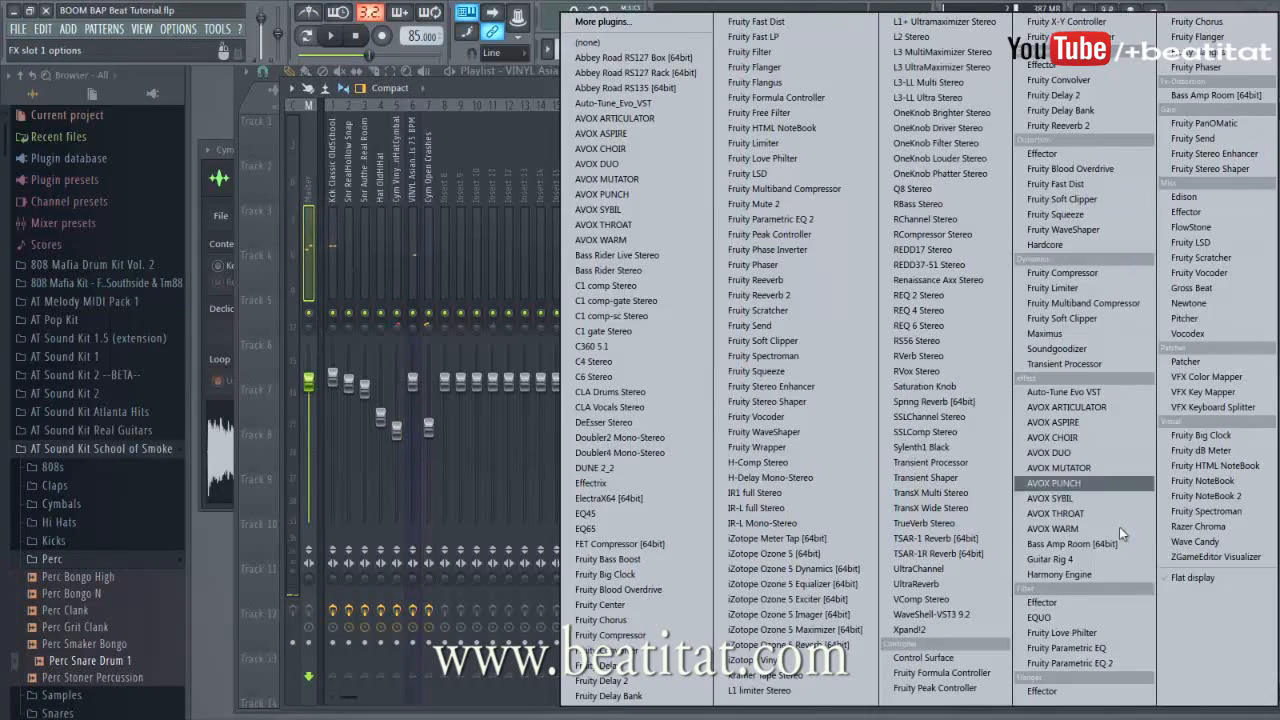
click(1070, 663)
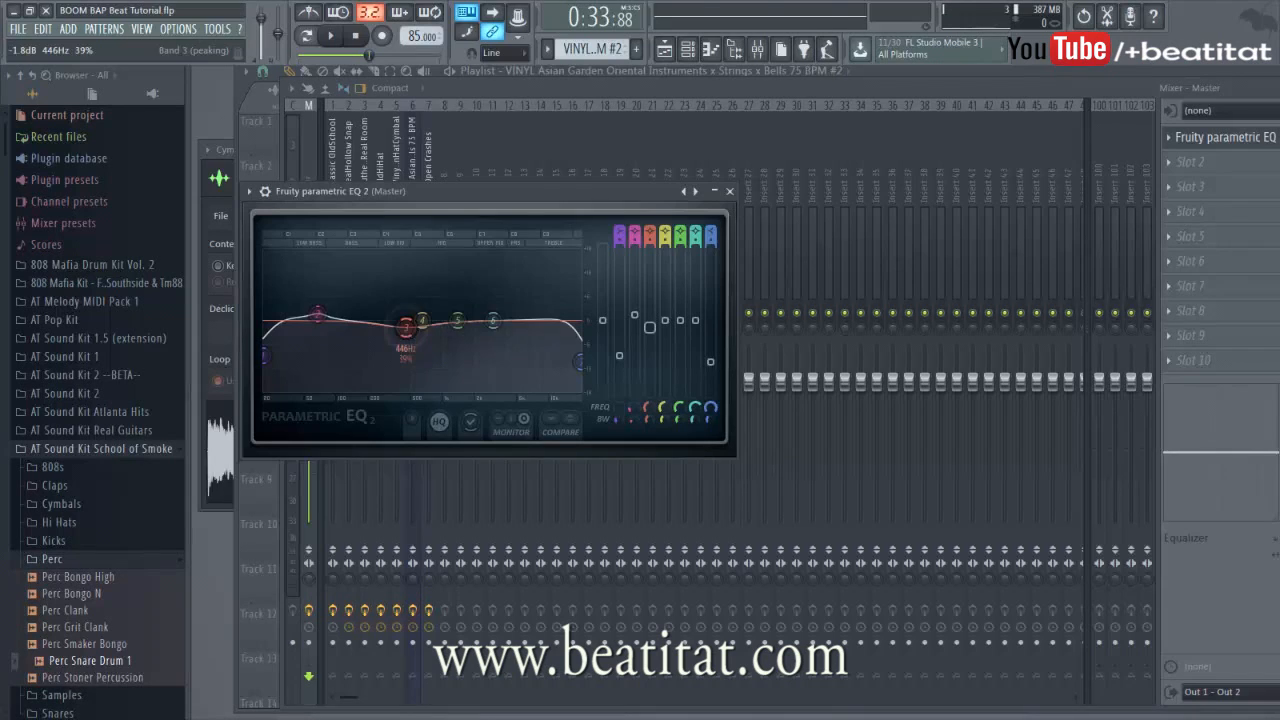
Boost band 5 of the master EQ slightly and shift band 6 to about 7.2 kHz during playback, and close the EQ.
key(space)
drag(457, 320, 536, 320)
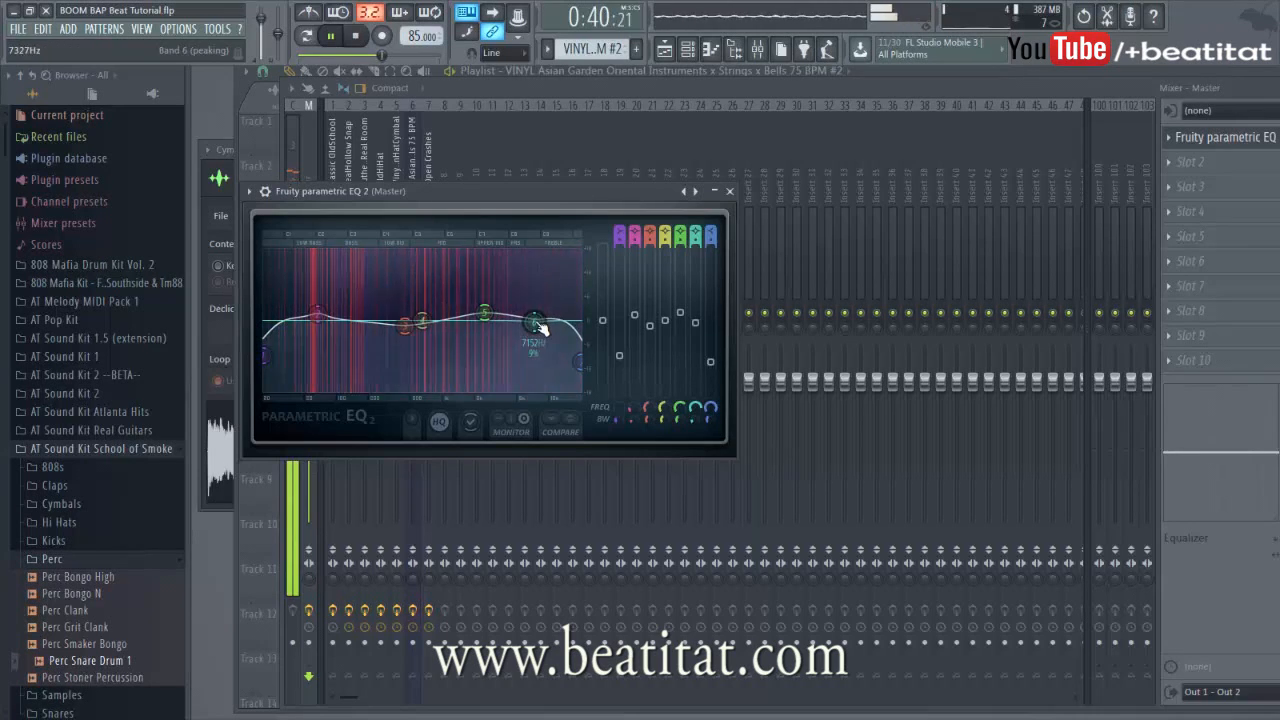
click(729, 191)
Load Soundgoodizer in slot 2 of the Master track with mode A at a low amount, and close it.
click(1214, 164)
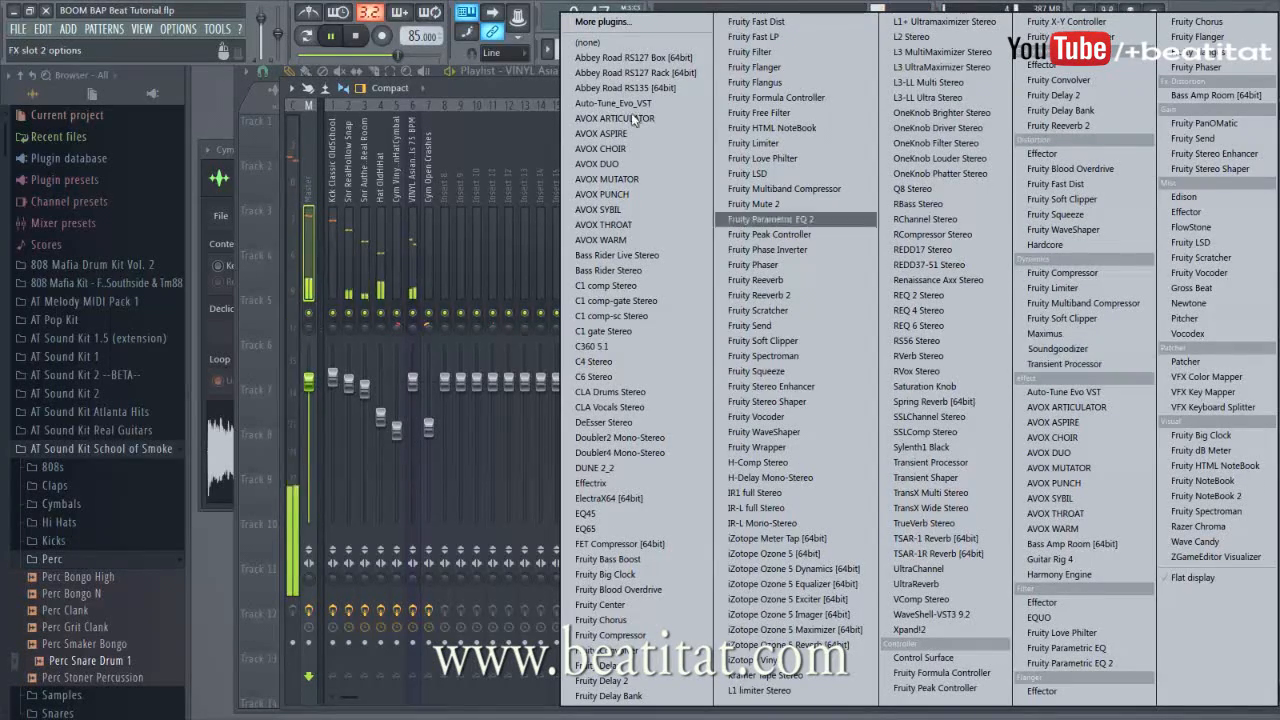
click(529, 83)
click(1171, 170)
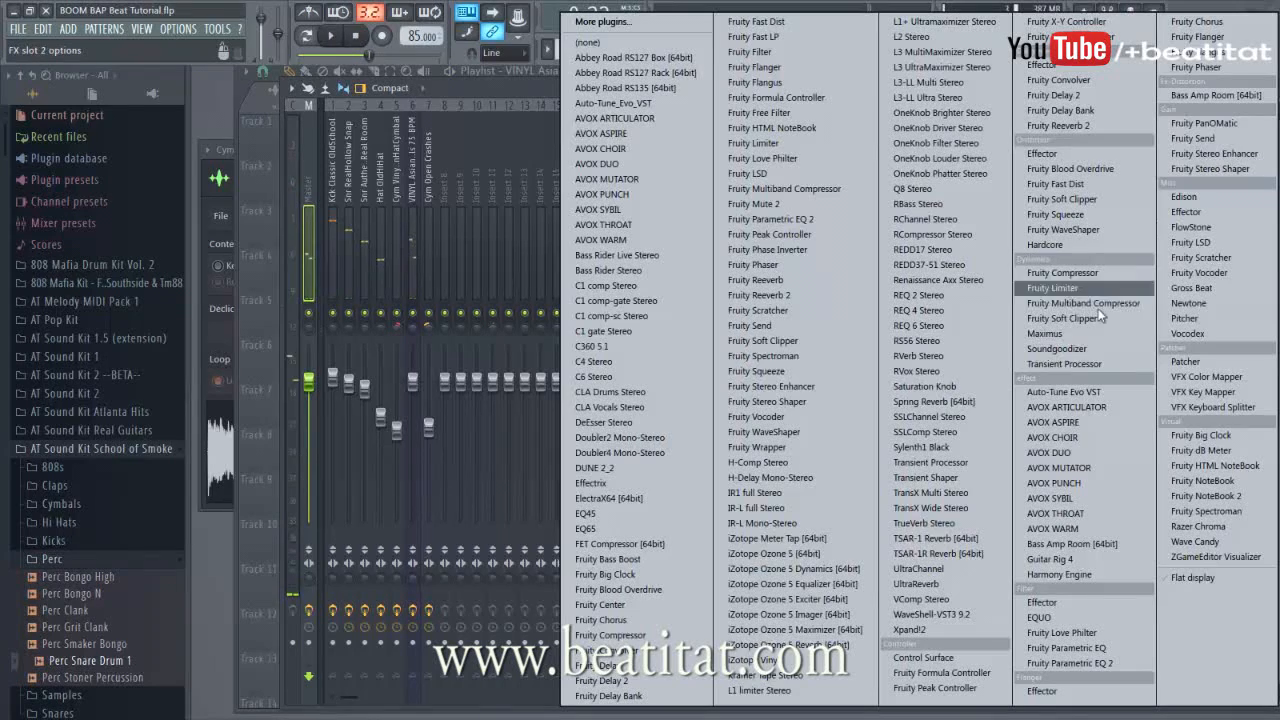
click(1084, 347)
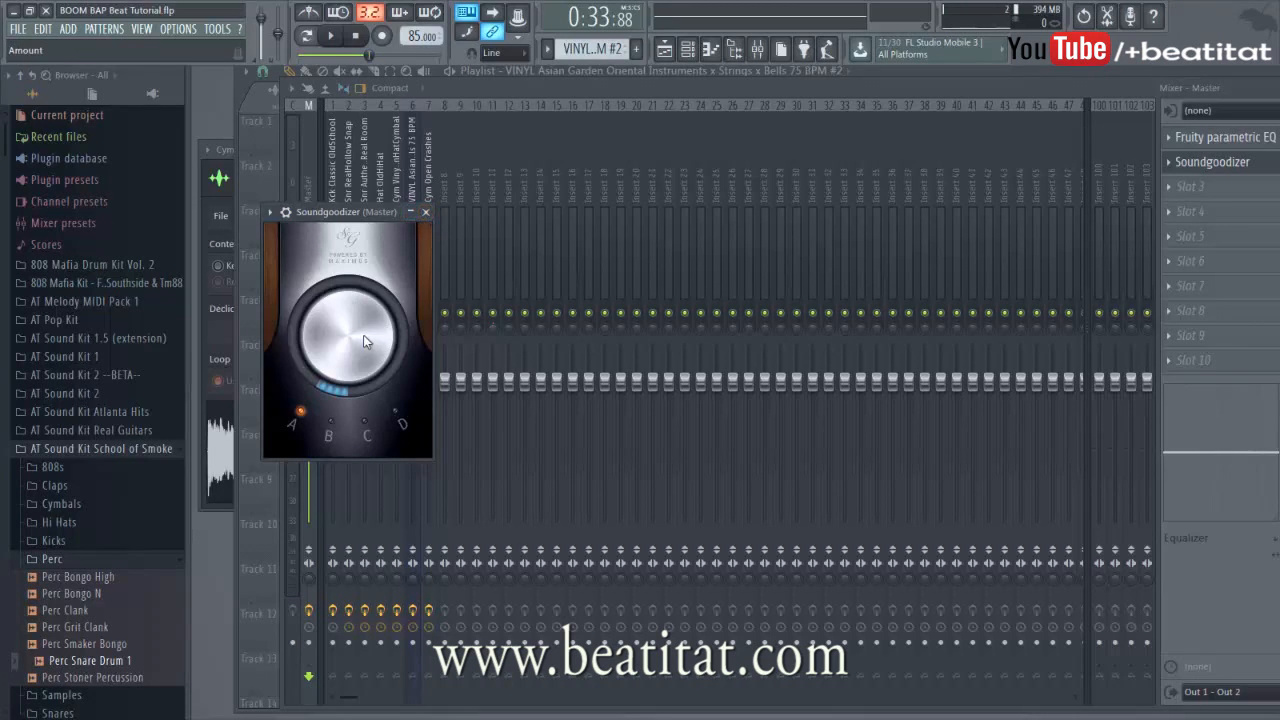
click(425, 213)
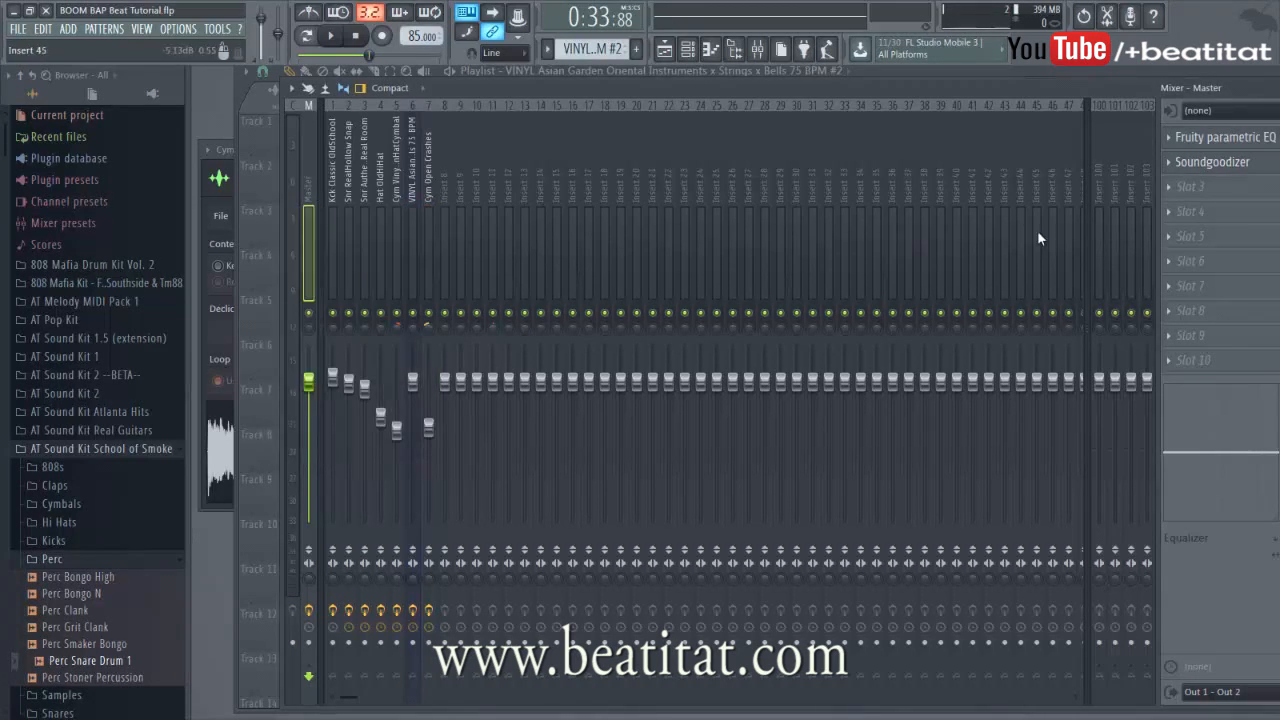
Load Fruity Multiband Compressor in slot 3 of the Master track and replace it with Fruity Limiter.
drag(1135, 87, 996, 91)
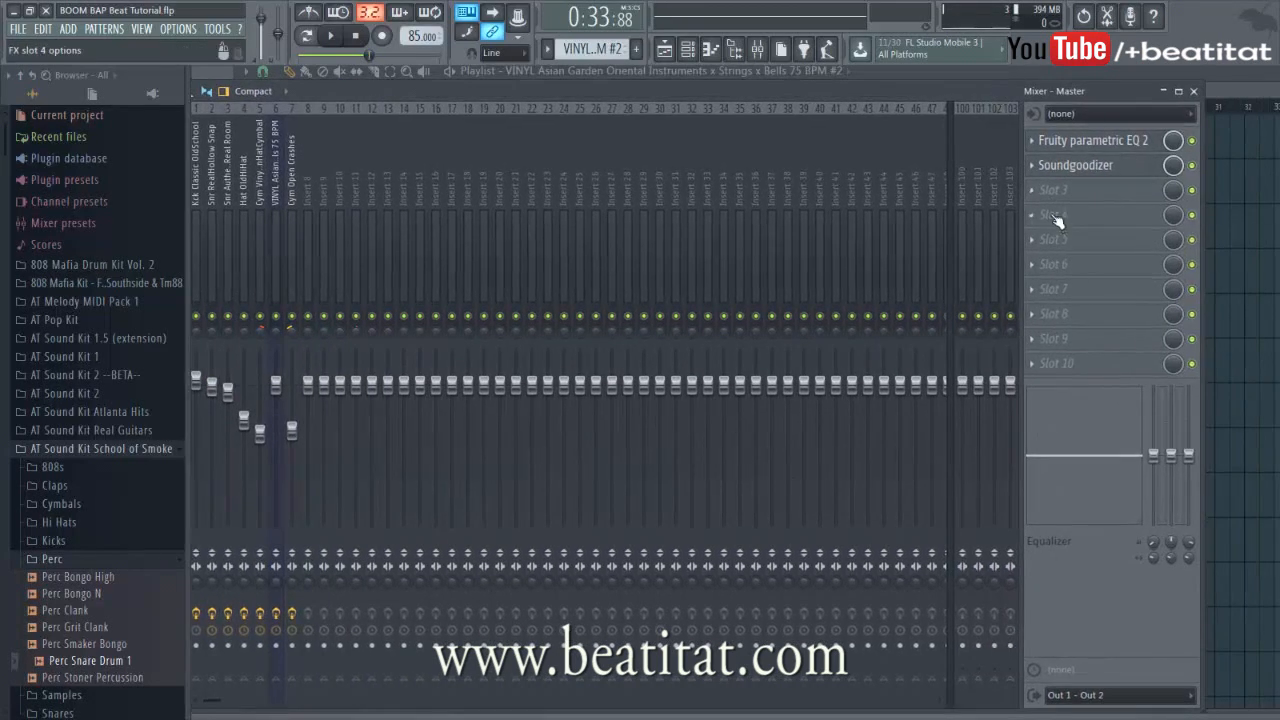
click(1138, 212)
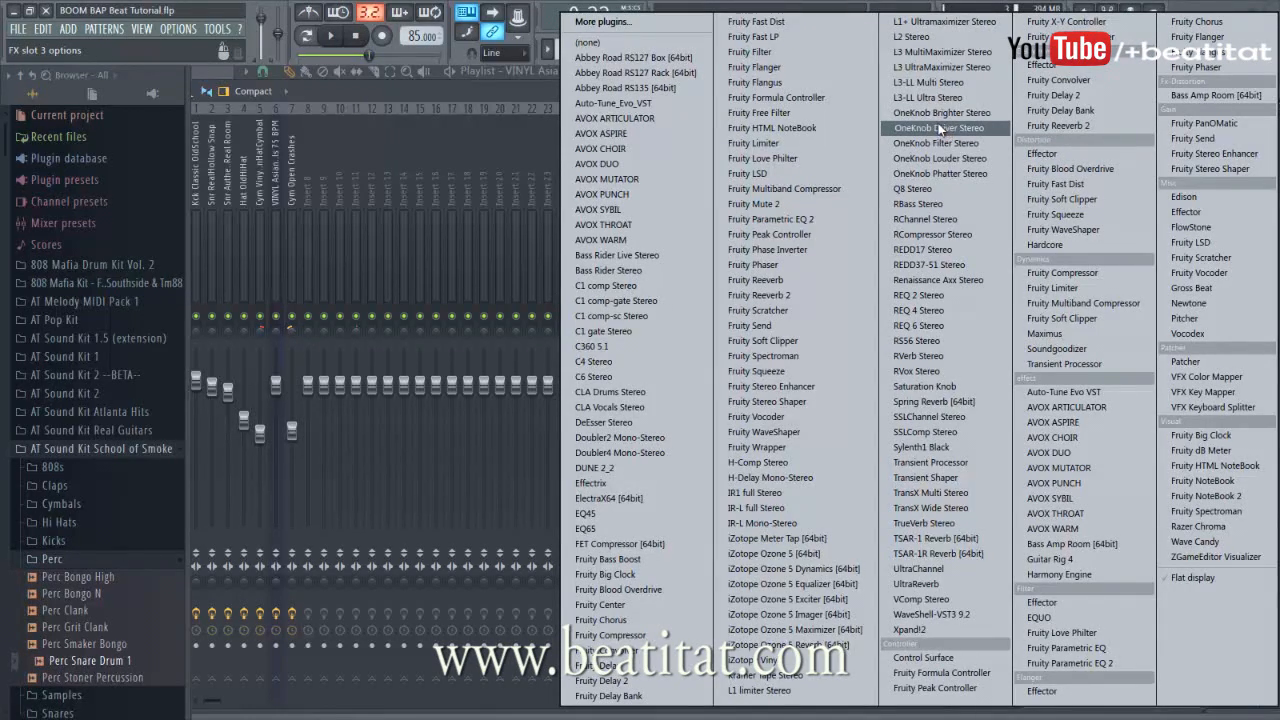
click(1100, 304)
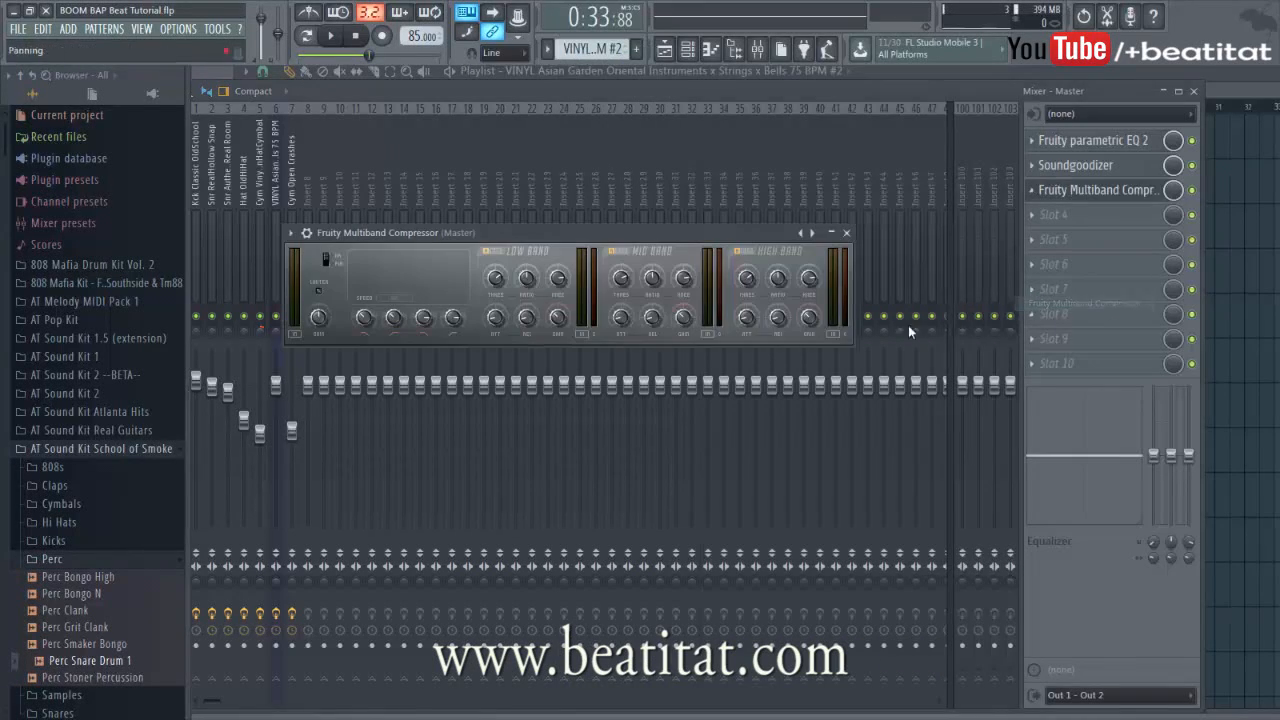
click(1027, 189)
mouse_move(1060, 213)
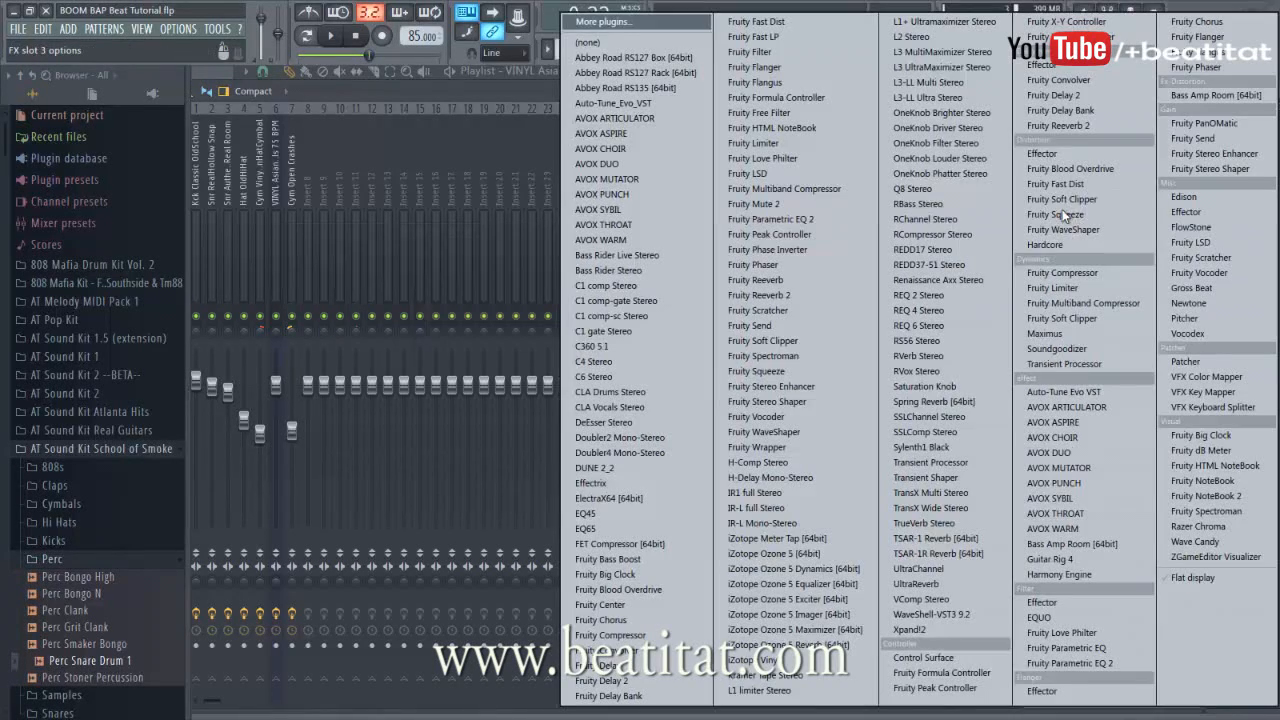
click(1105, 287)
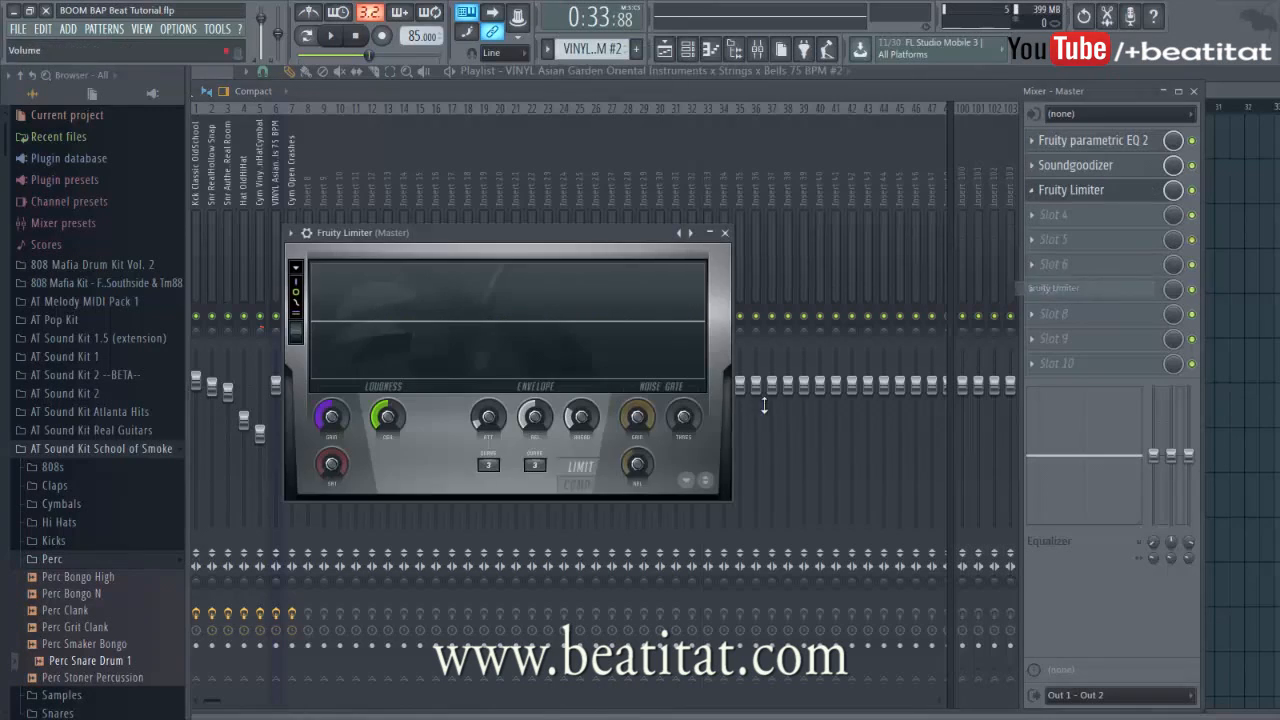
Switch Fruity Limiter to compressor mode, lower its threshold and raise the ratio and gain during playback, and close it.
click(578, 486)
key(space)
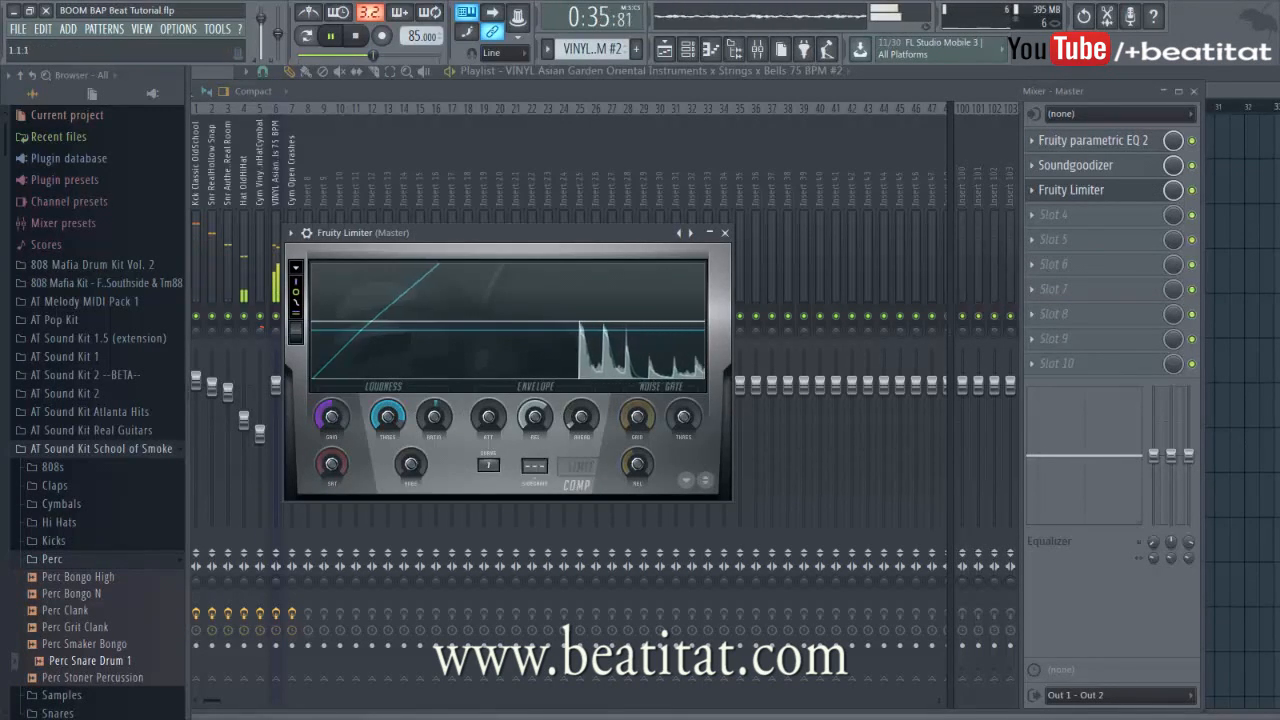
drag(395, 420, 395, 428)
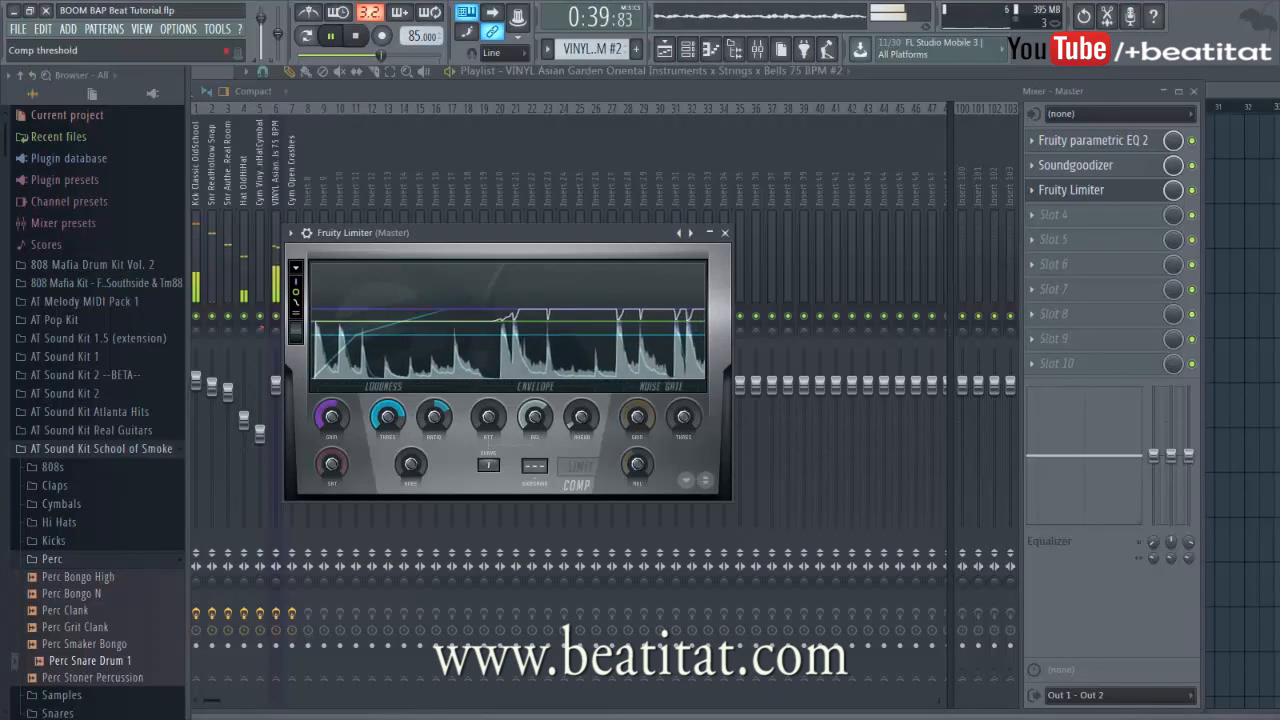
click(725, 233)
Load Maximus in slot 4 of the Master track and lift the lower part of its low band curve with a new point.
click(1050, 216)
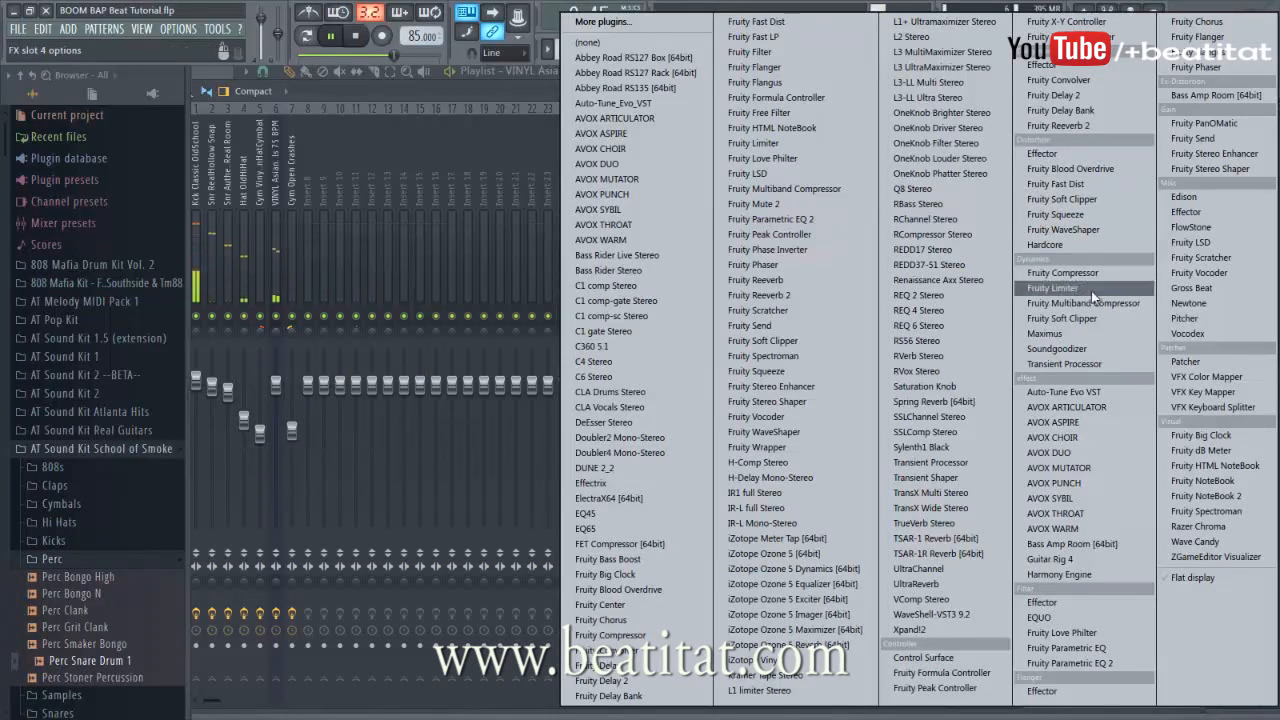
click(1087, 336)
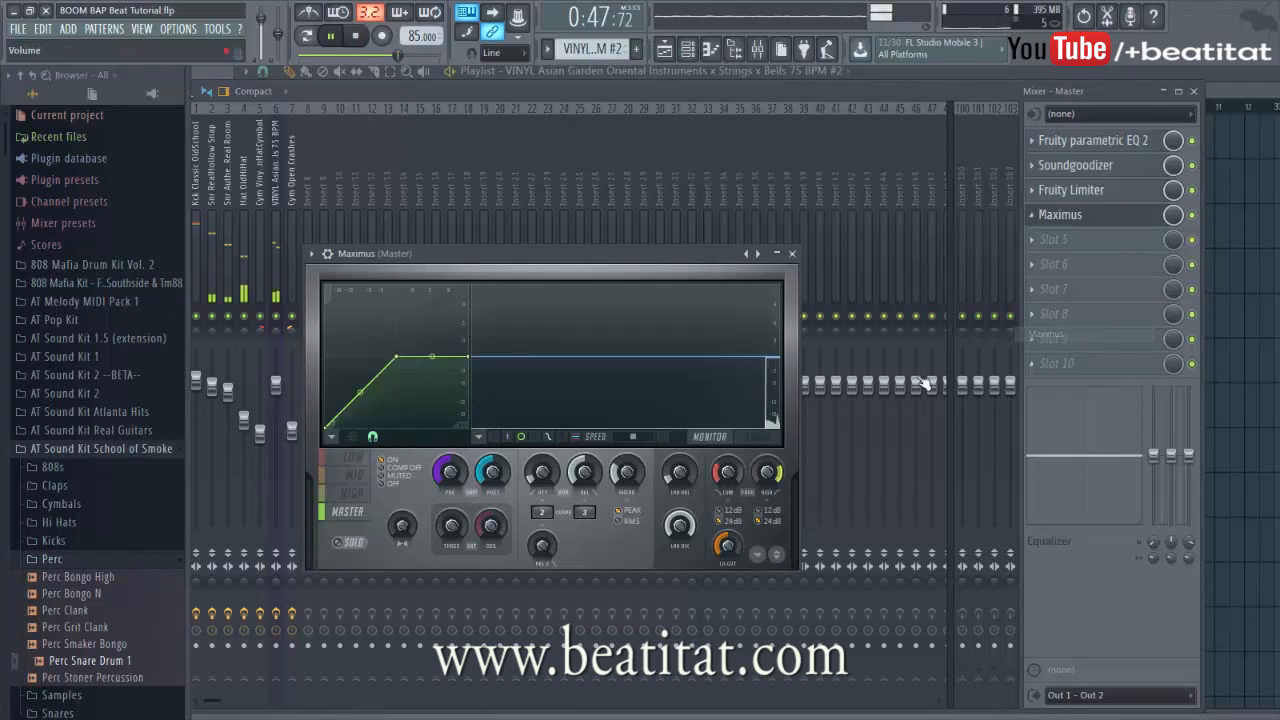
drag(350, 412, 349, 393)
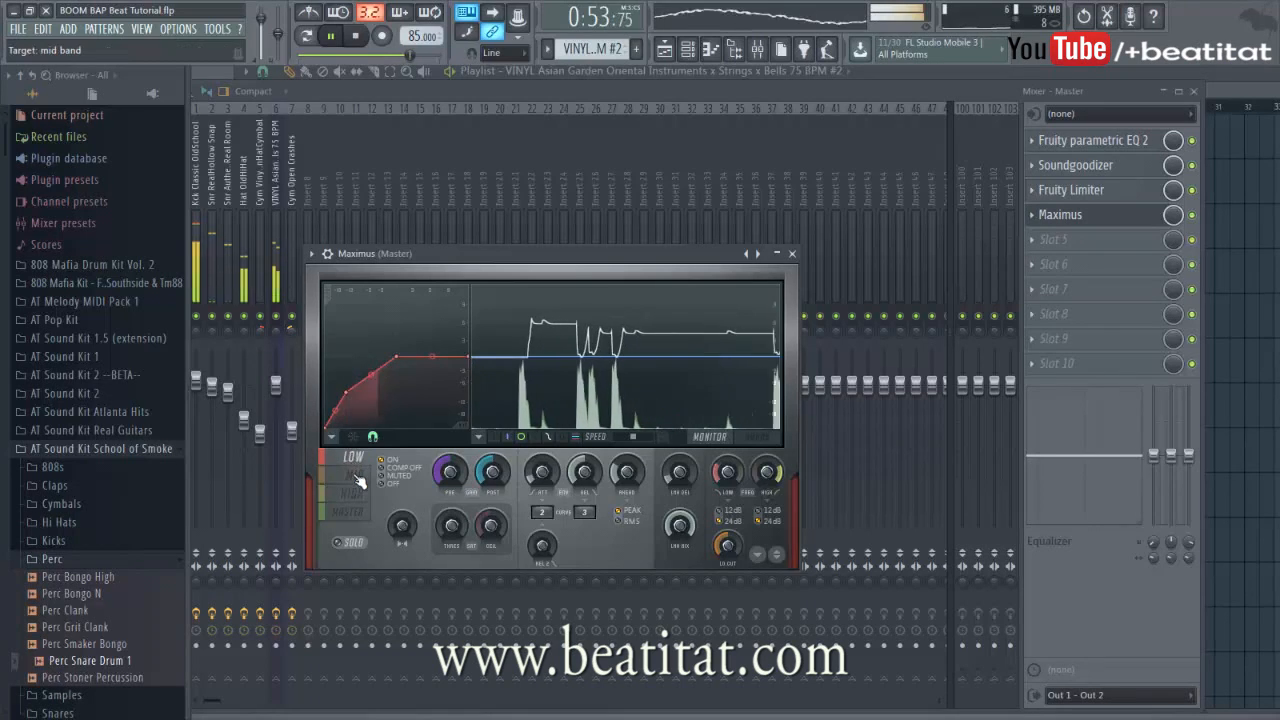
Add points to Maximus's mid band curve, and one to the high band curve at about -6.6 dB in and -4.7 dB out.
click(357, 477)
right_click(353, 407)
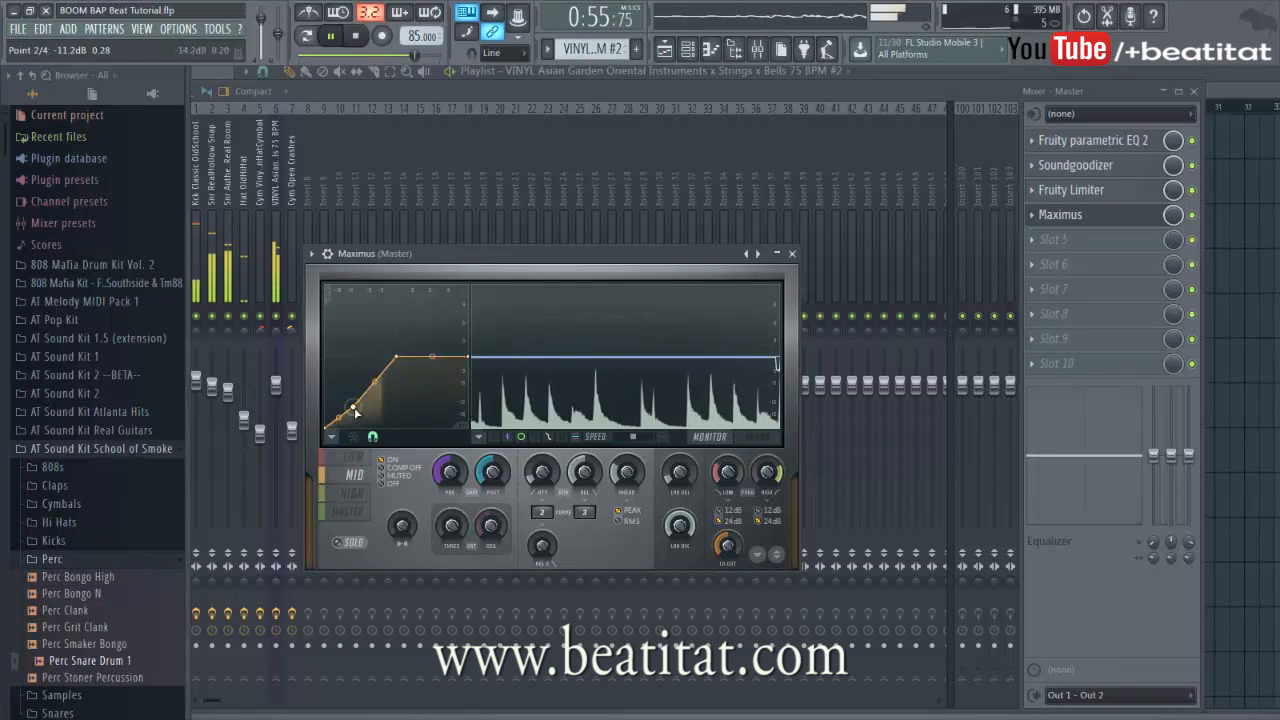
right_click(368, 378)
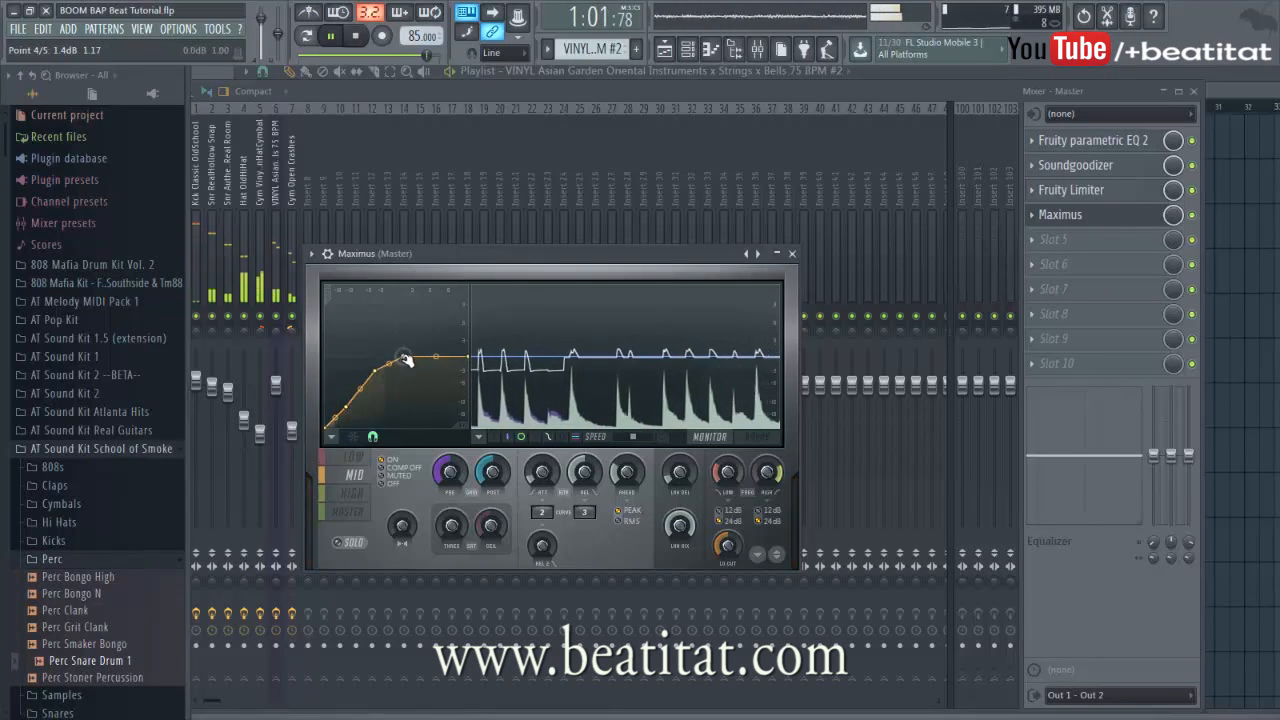
mouse_move(405, 360)
mouse_down()
mouse_move(386, 364)
mouse_move(393, 372)
mouse_up()
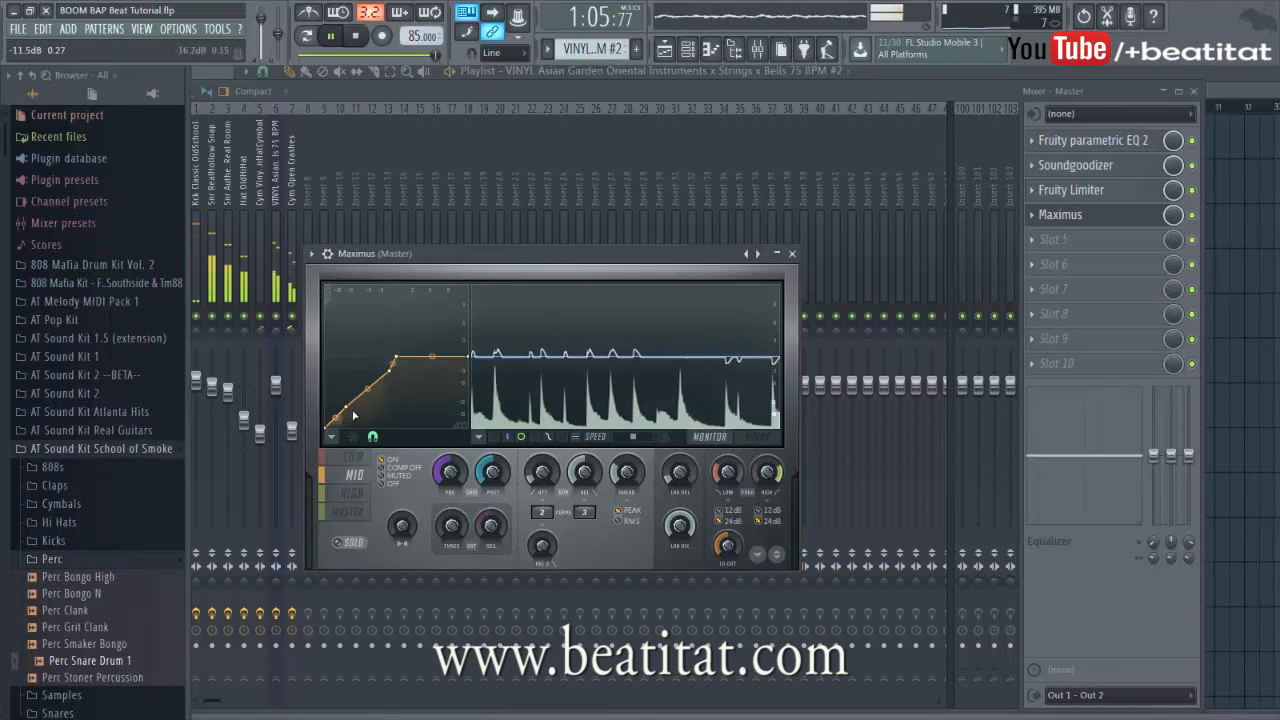
click(352, 492)
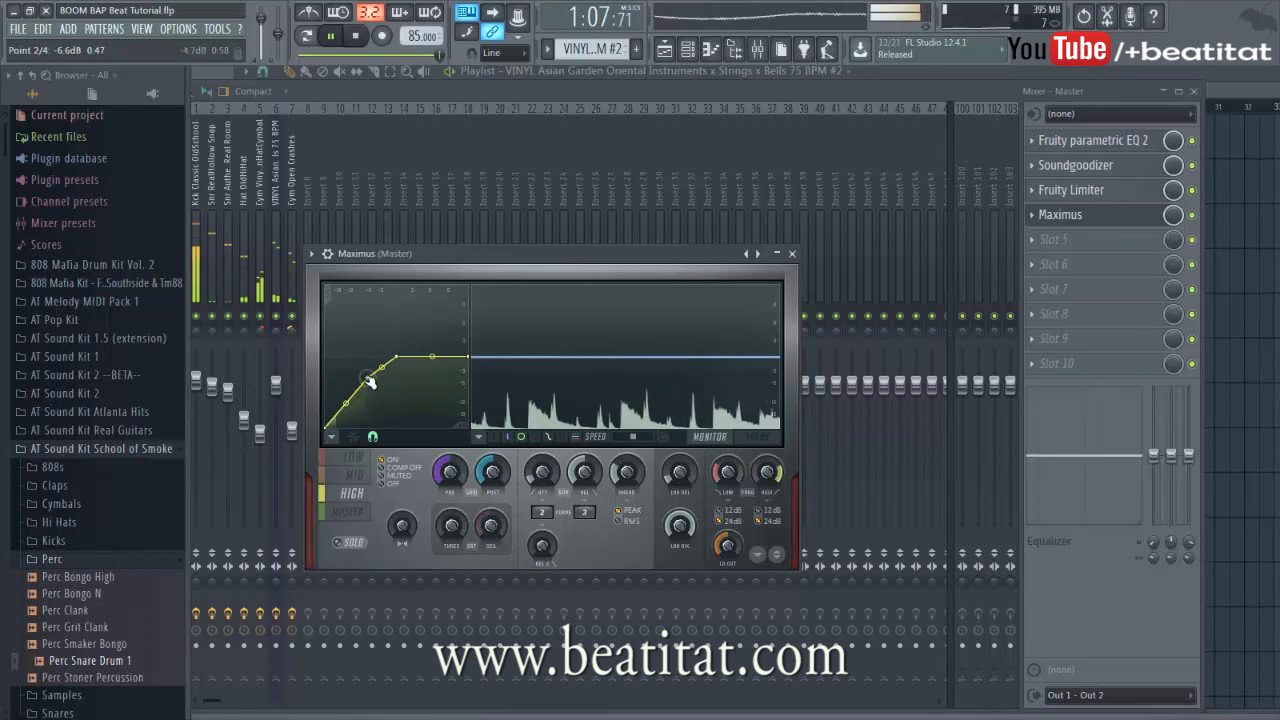
Add a point to Maximus's master curve and move it to about -3 dB in and -4.7 dB out, restarting playback.
click(350, 511)
right_click(348, 402)
drag(346, 396, 347, 403)
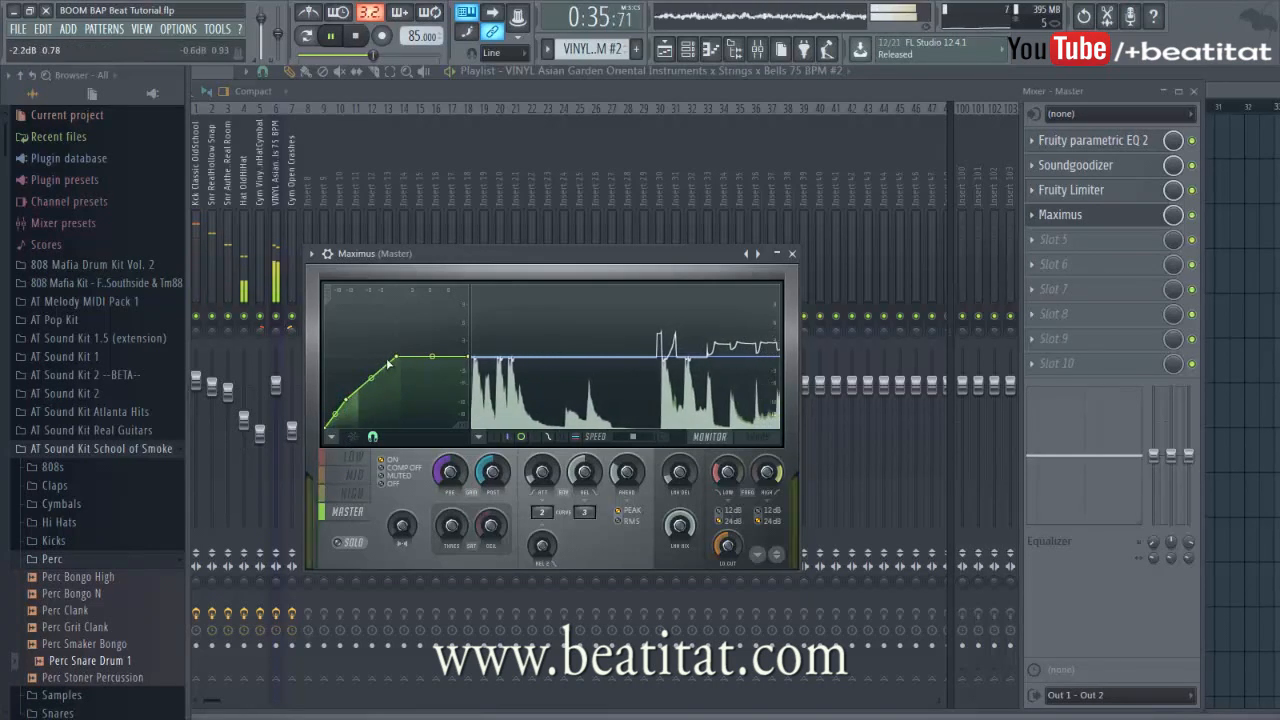
drag(396, 356, 398, 357)
key(space)
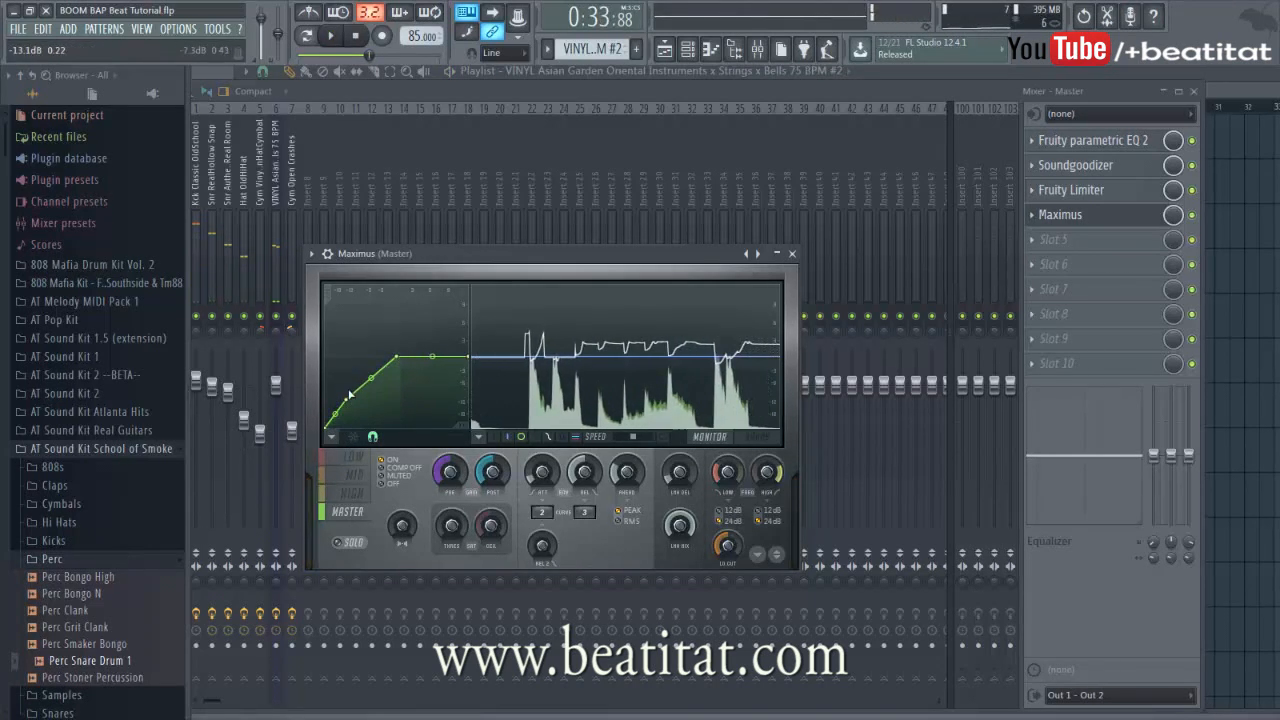
drag(353, 397, 386, 383)
key(space)
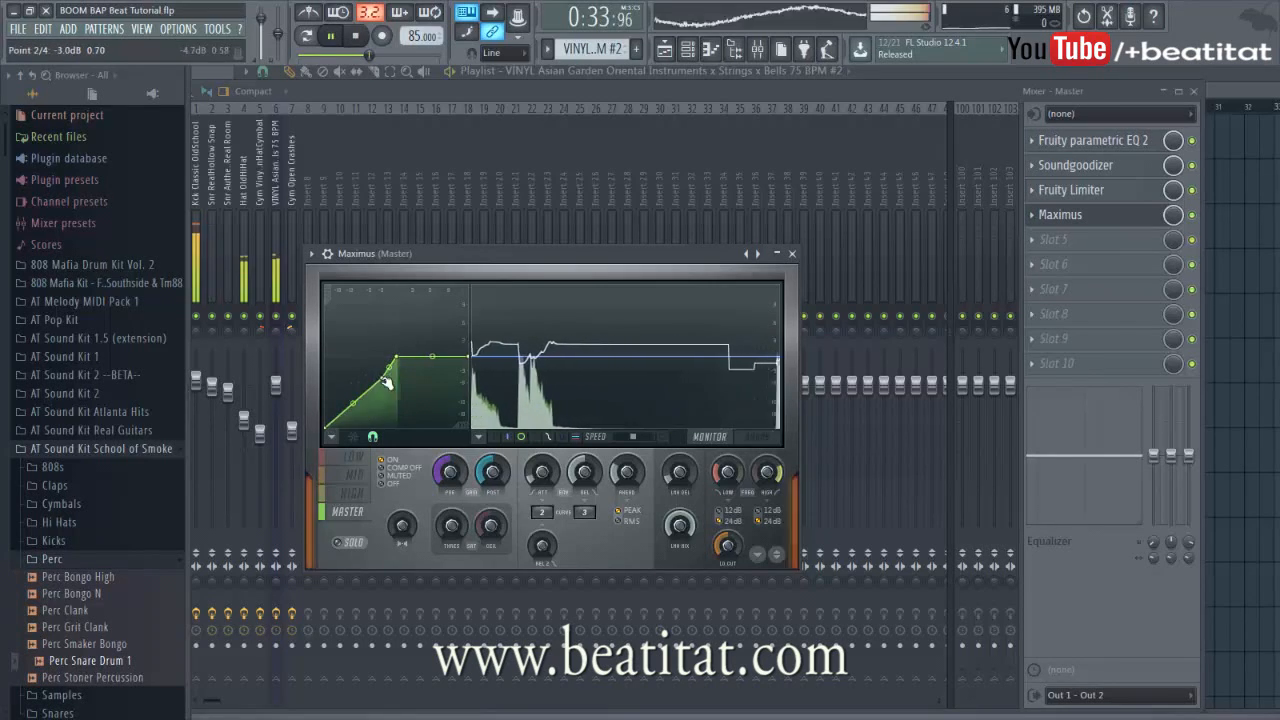
Merge the stereo image of Maximus's low band by about 21% and bring up the master curve.
click(355, 460)
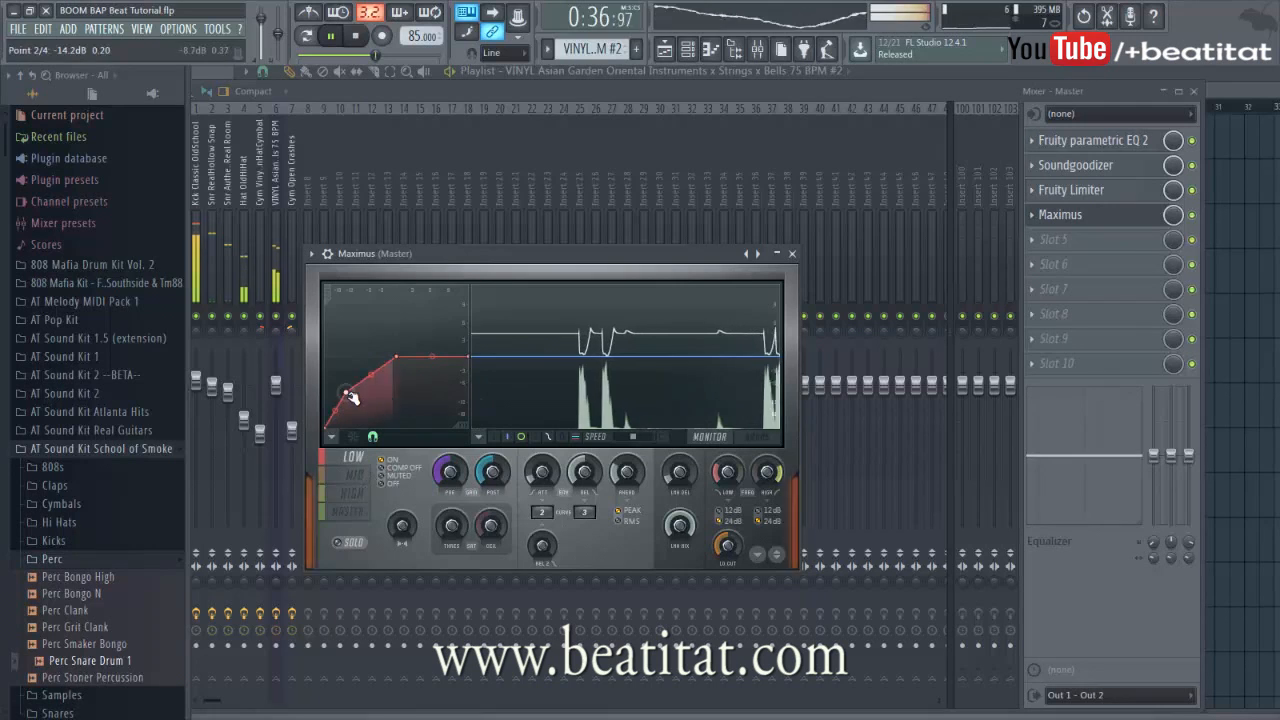
click(362, 512)
click(361, 459)
drag(402, 525, 402, 506)
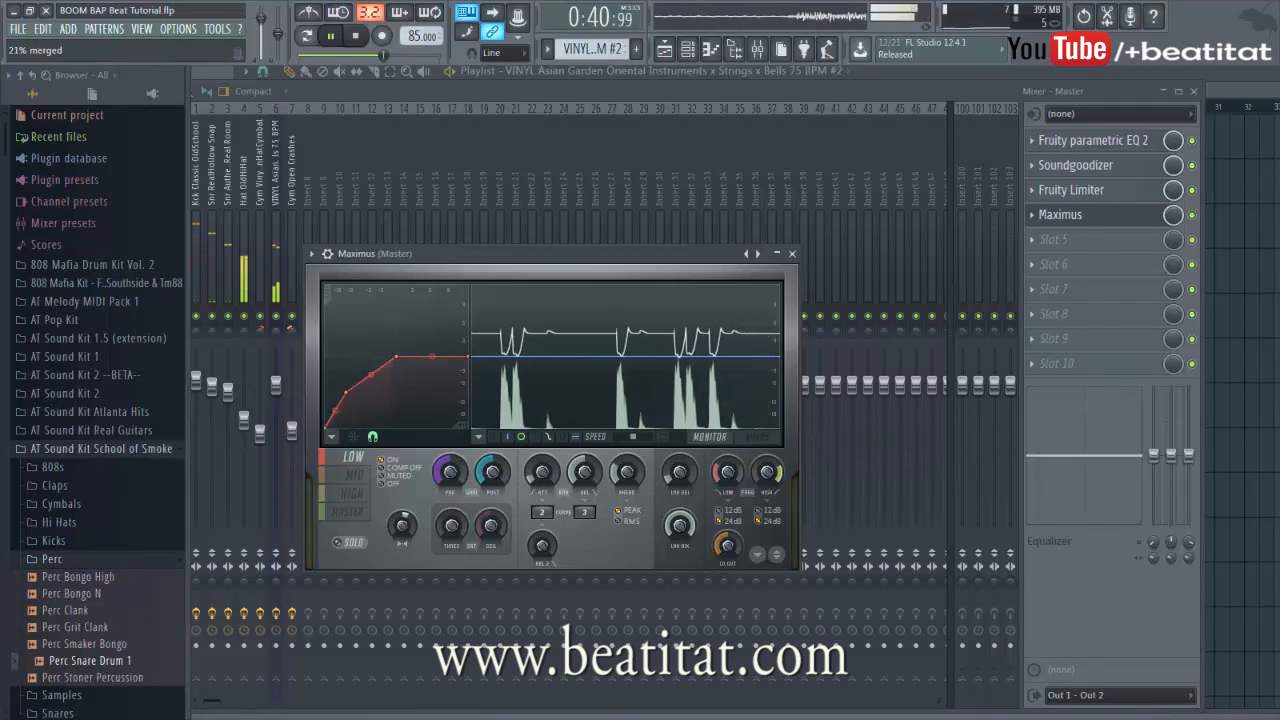
click(362, 512)
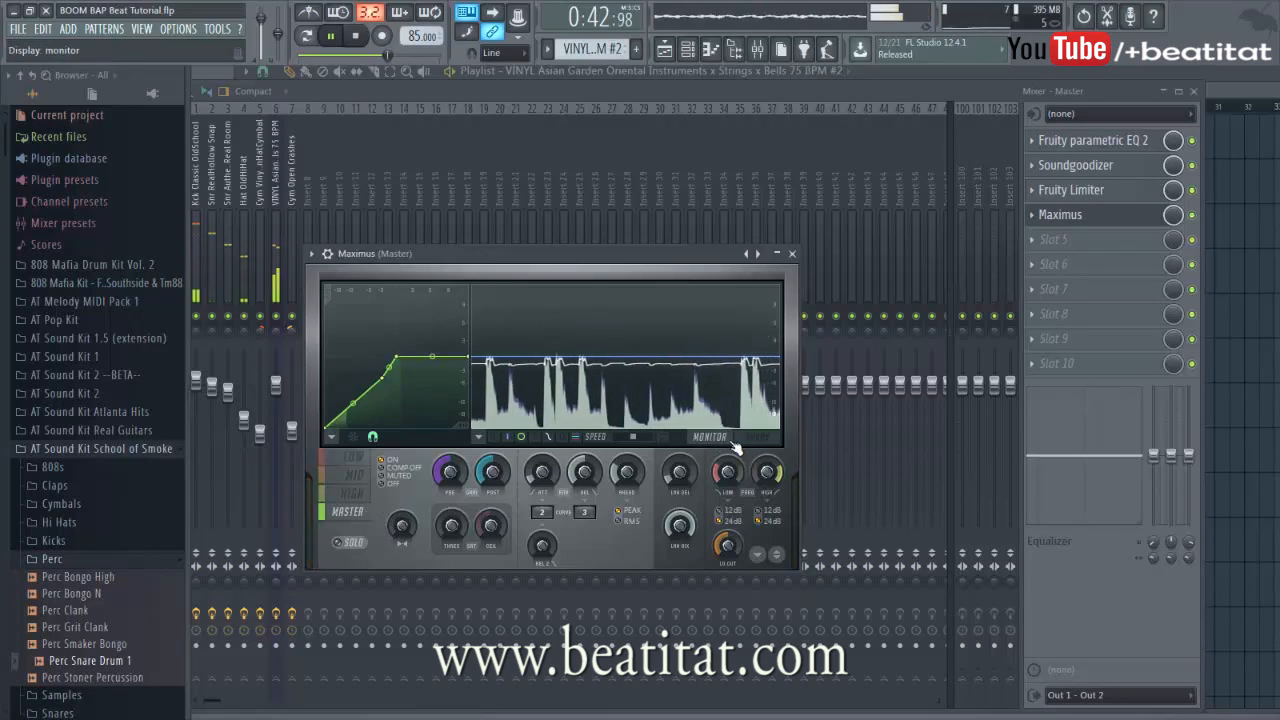
Show Maximus's frequency bands, raise the high band slightly, trim mid to about -0.3 dB and low to about 0.1 dB, and close it.
click(754, 440)
click(708, 367)
click(625, 366)
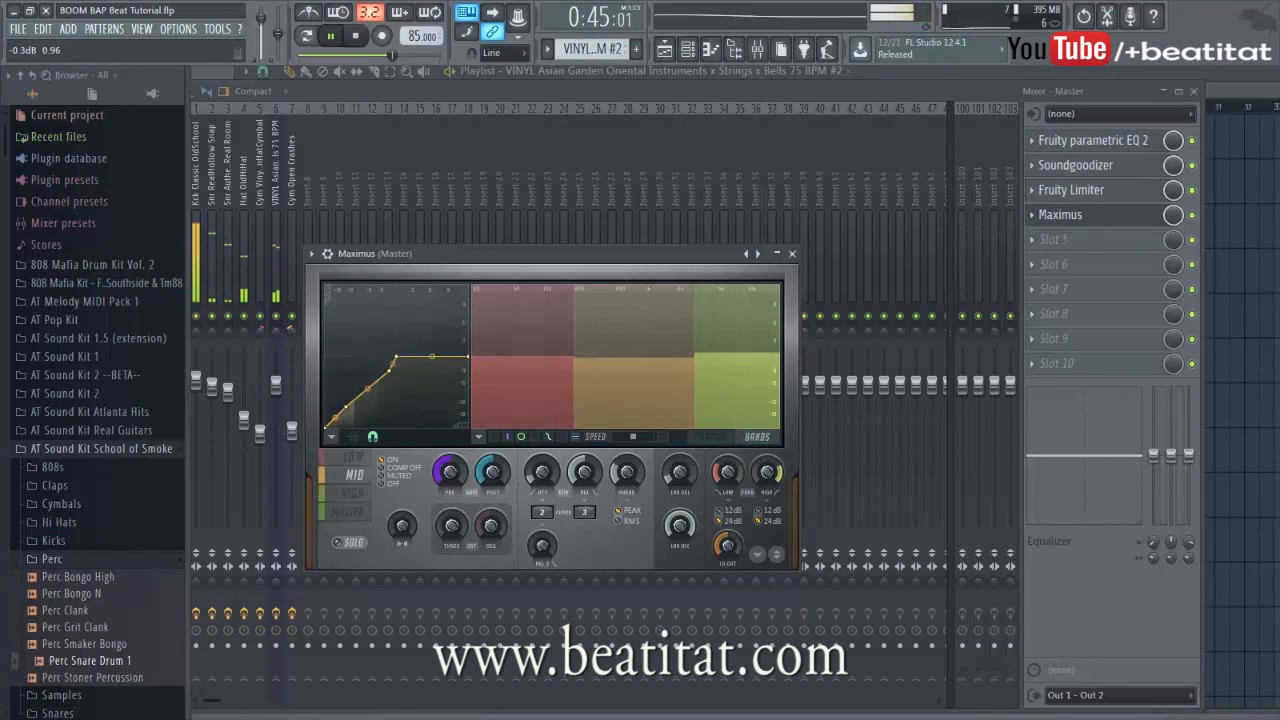
click(540, 360)
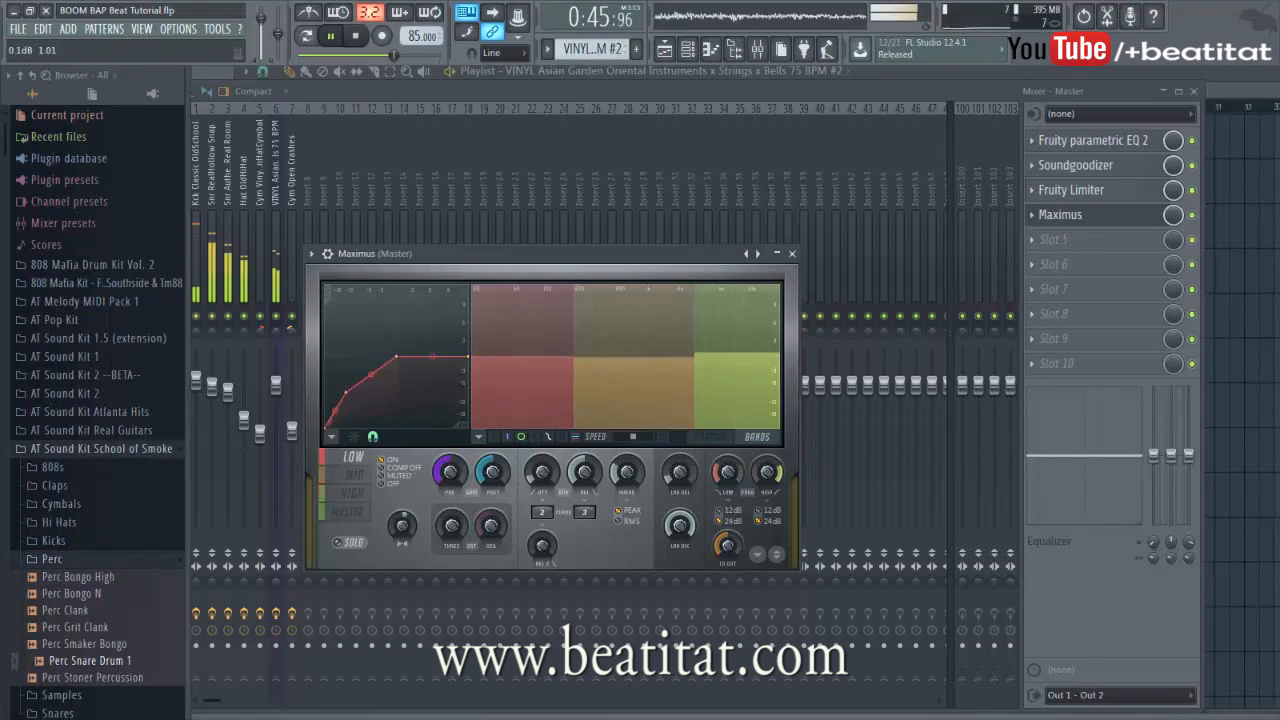
click(792, 253)
Load another Fruity Limiter in slot 5 of the Master track, and adjust the knee on the slot 3 limiter and close it.
click(1068, 247)
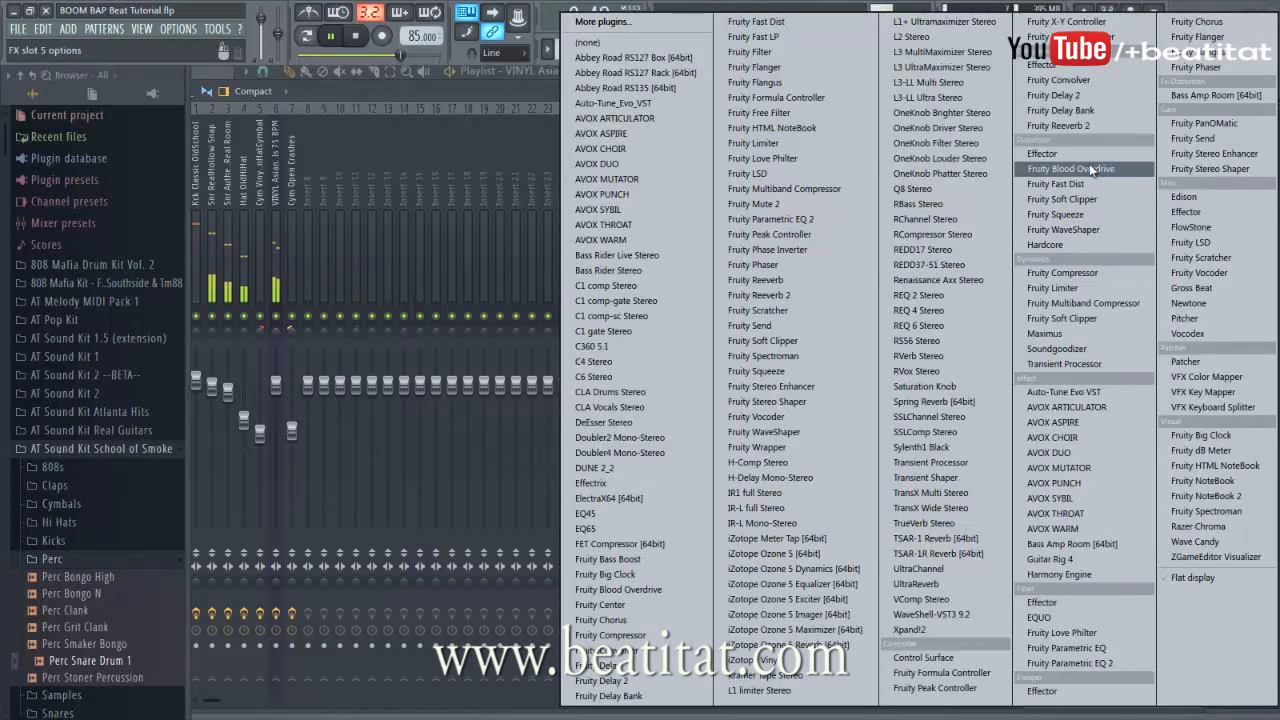
click(1093, 287)
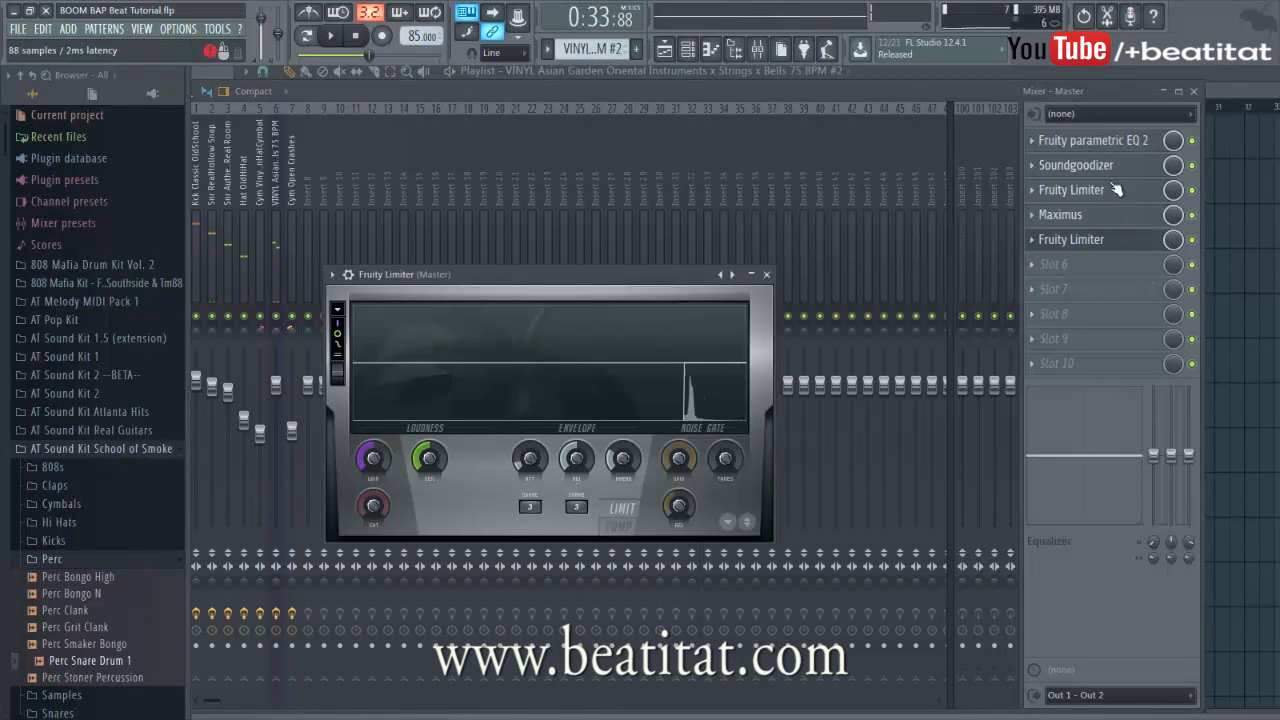
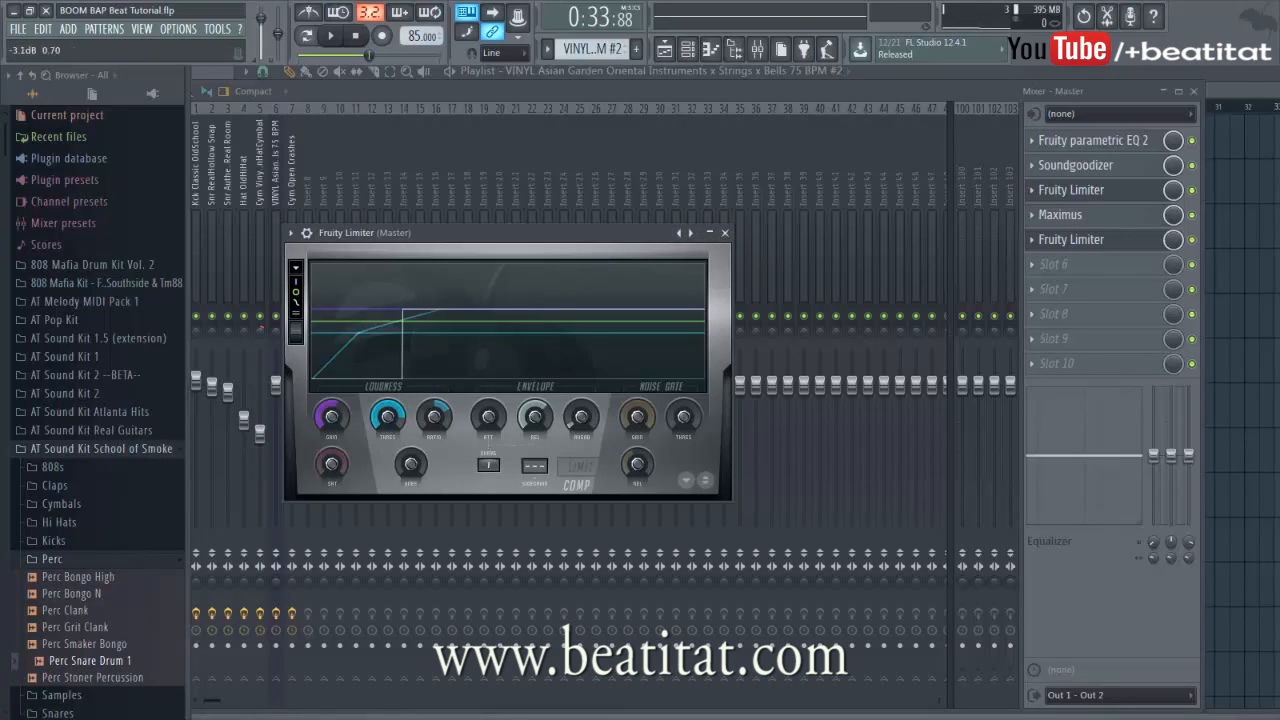
click(438, 428)
drag(424, 465, 424, 460)
drag(413, 465, 413, 458)
click(726, 234)
Reopen Maximus in monitor view, shift the mid curve's upper corner point slightly outward and raise its lowest added point.
click(1115, 216)
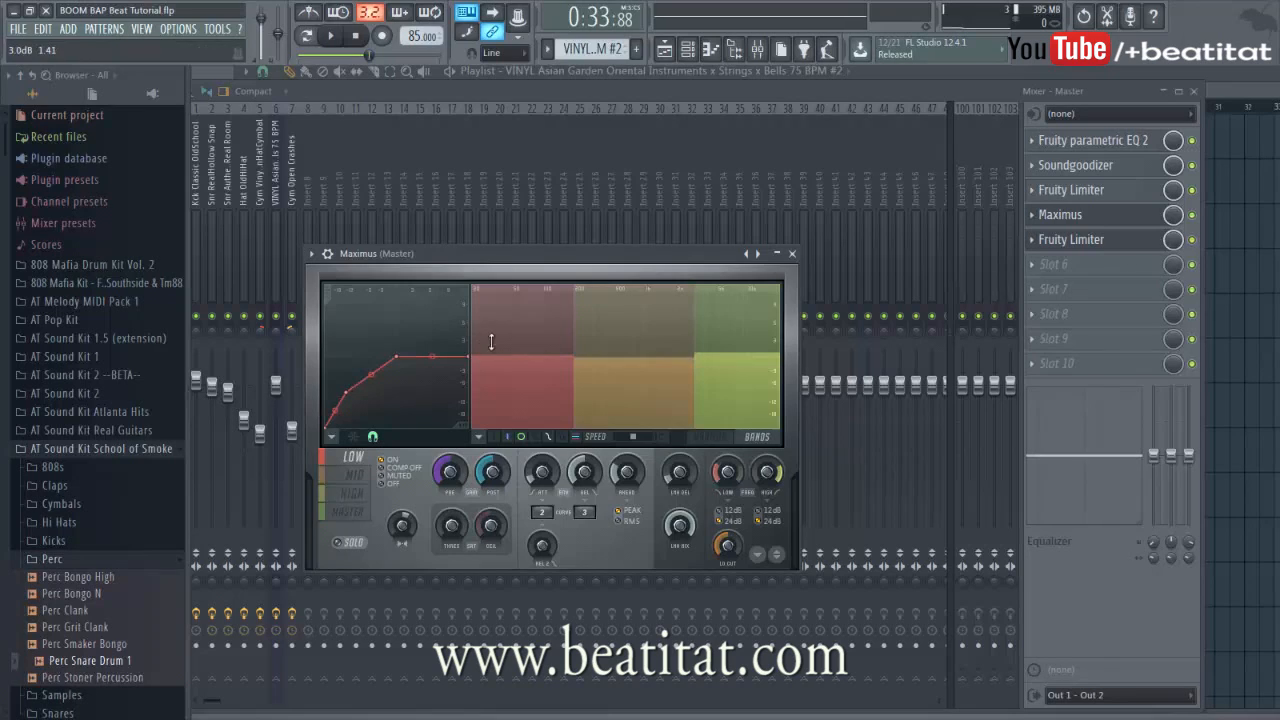
click(711, 440)
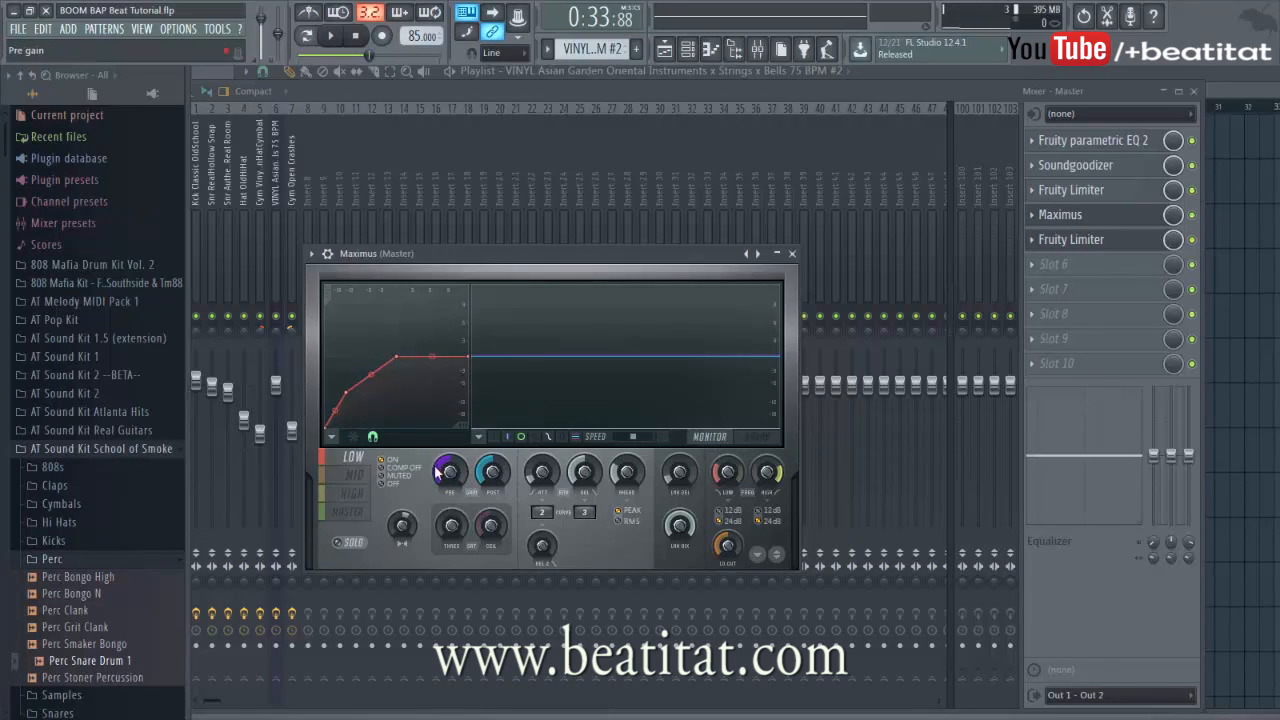
click(354, 475)
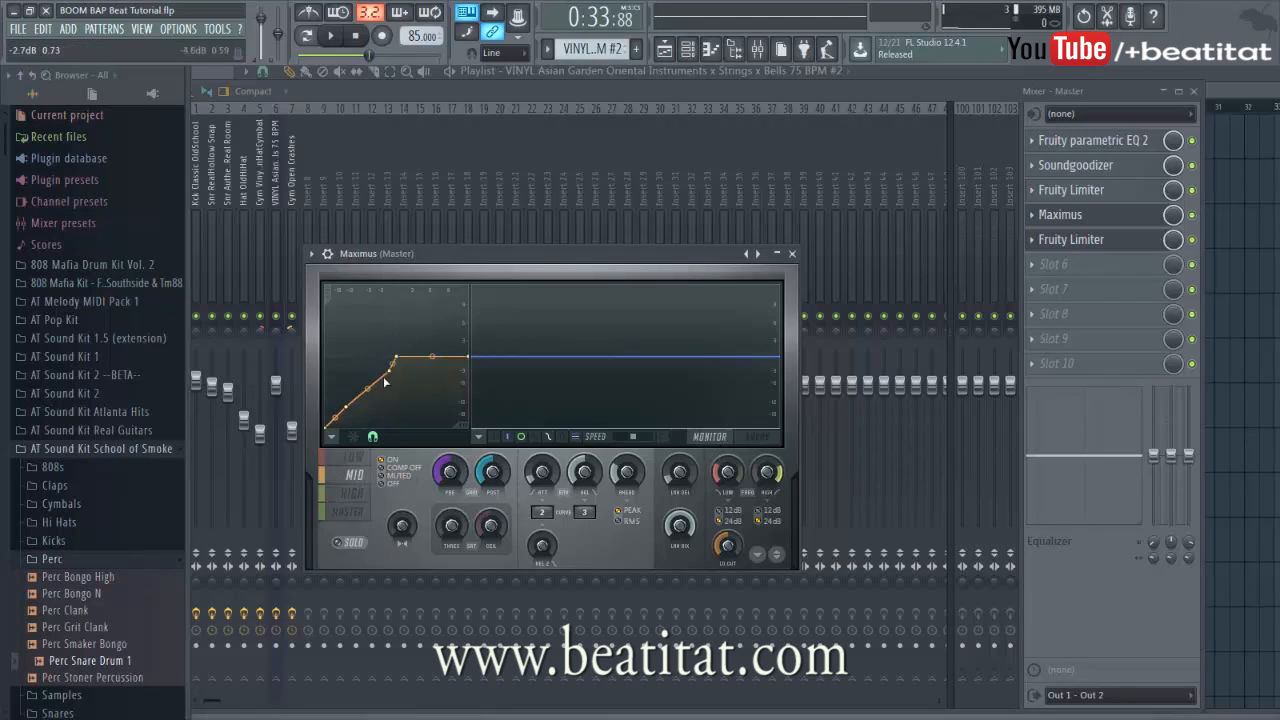
drag(400, 360, 404, 358)
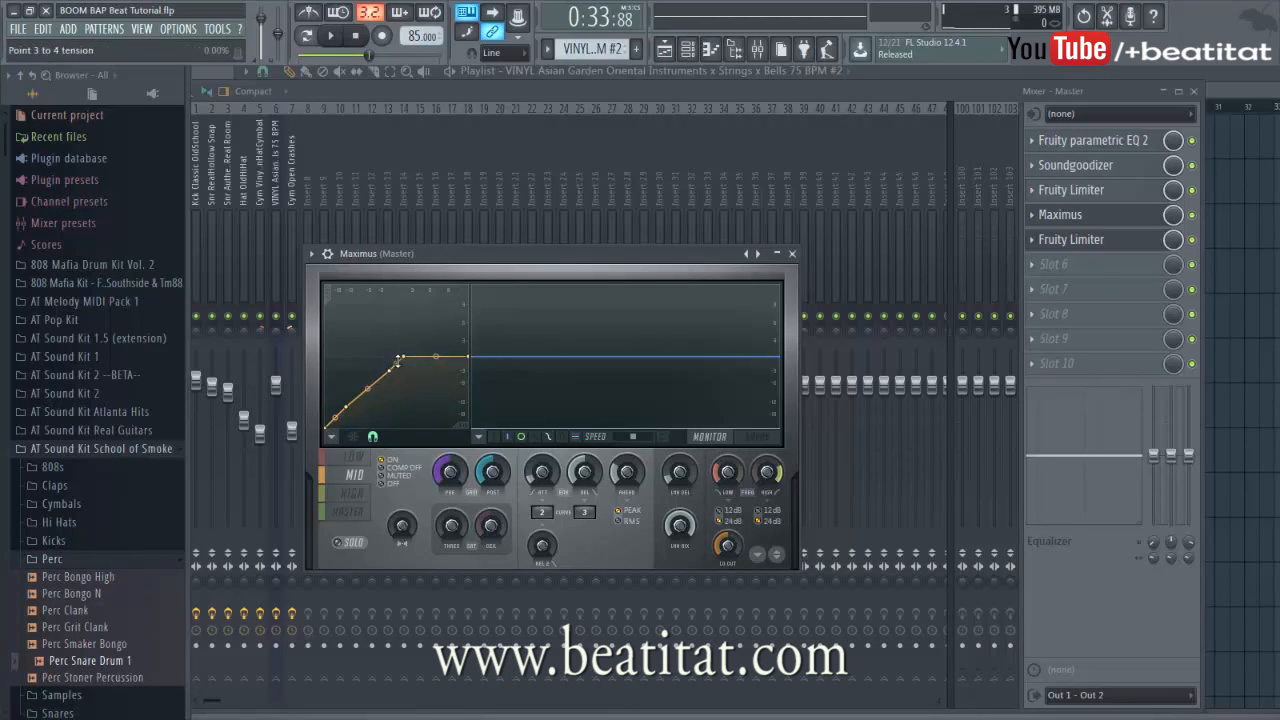
drag(346, 412, 346, 400)
Play the song with Maximus's mid band soloed, set its stereo image to about 6% separated, and turn solo off again.
key(space)
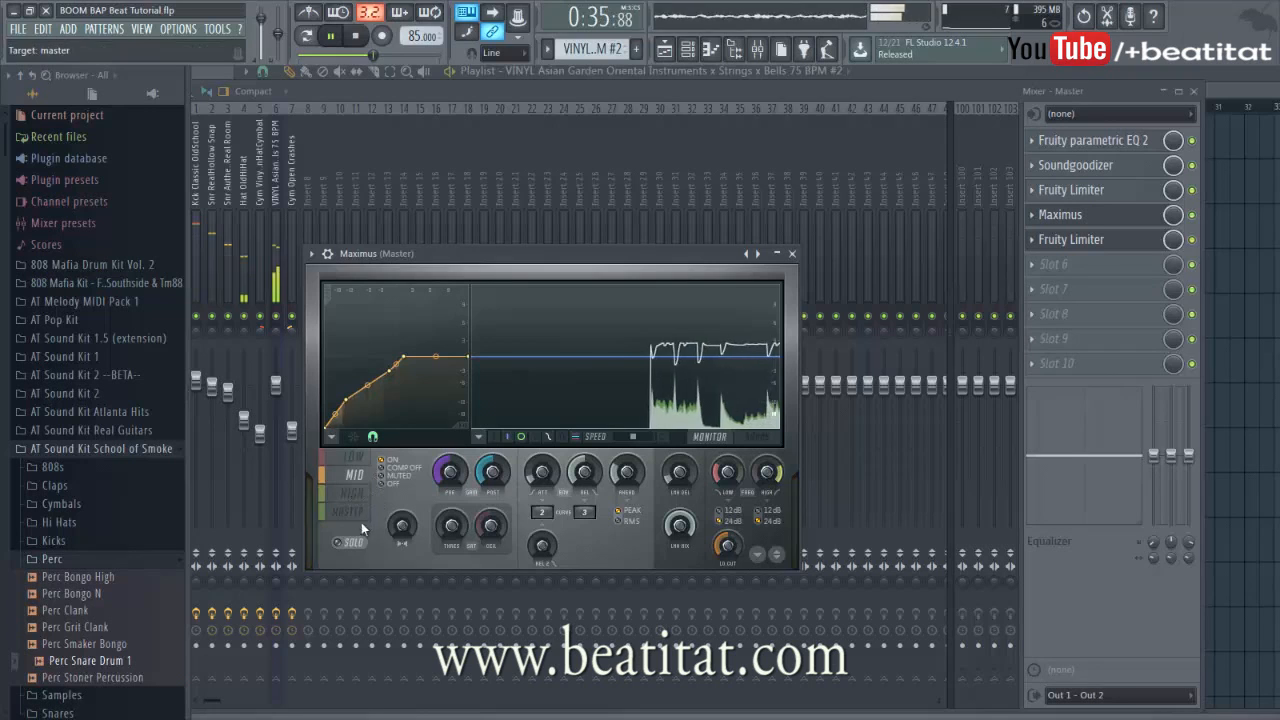
click(354, 542)
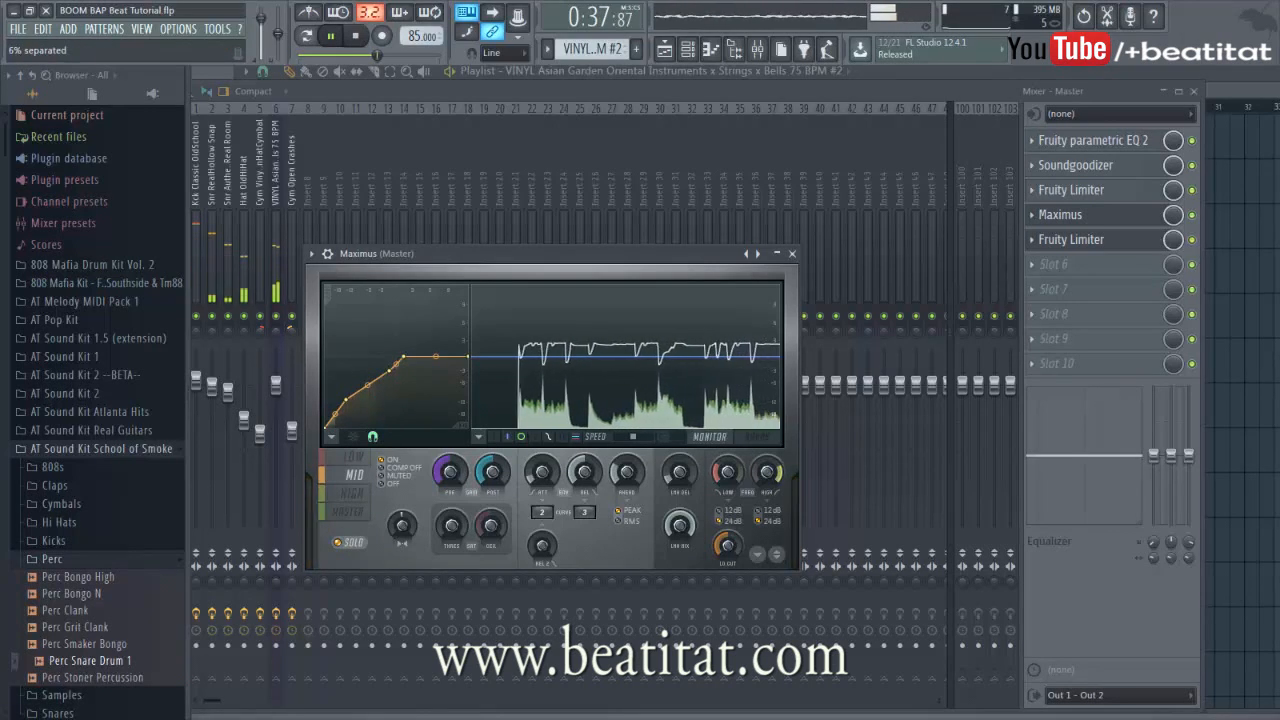
click(354, 542)
key(space)
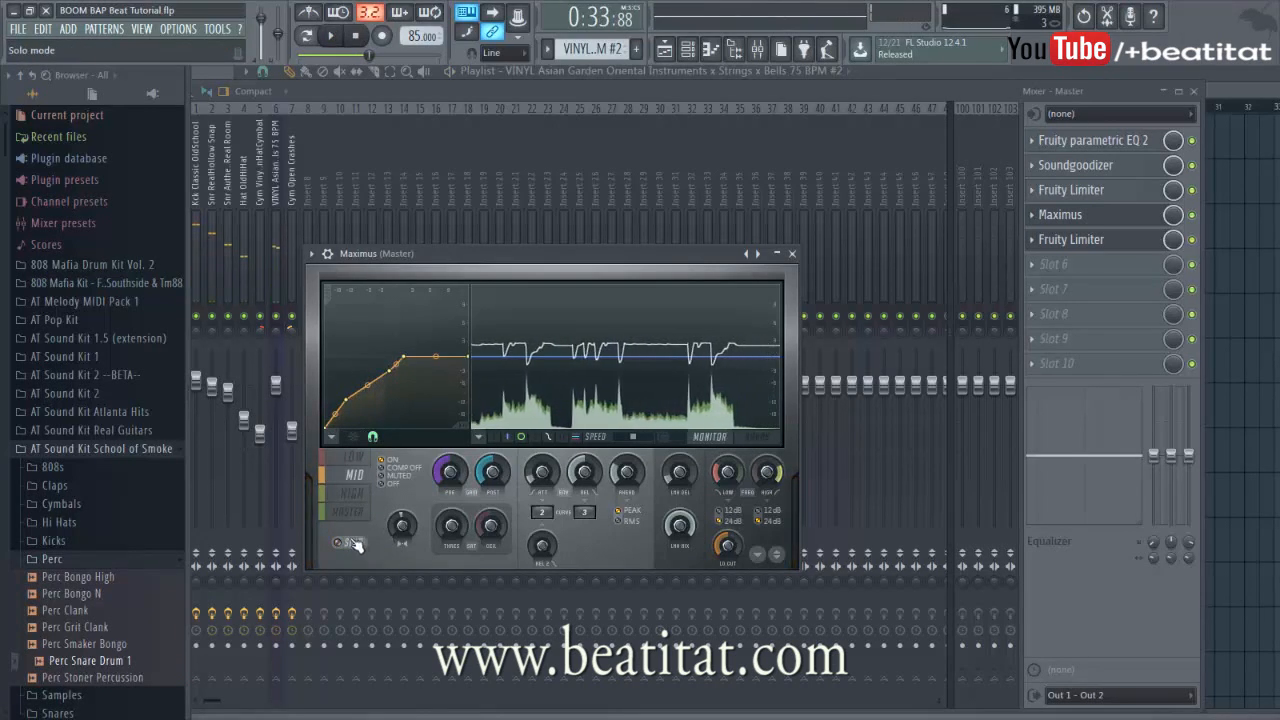
Show Maximus's frequency bands, shift the low-mid crossover slightly higher, and review the high band and master curves.
click(636, 388)
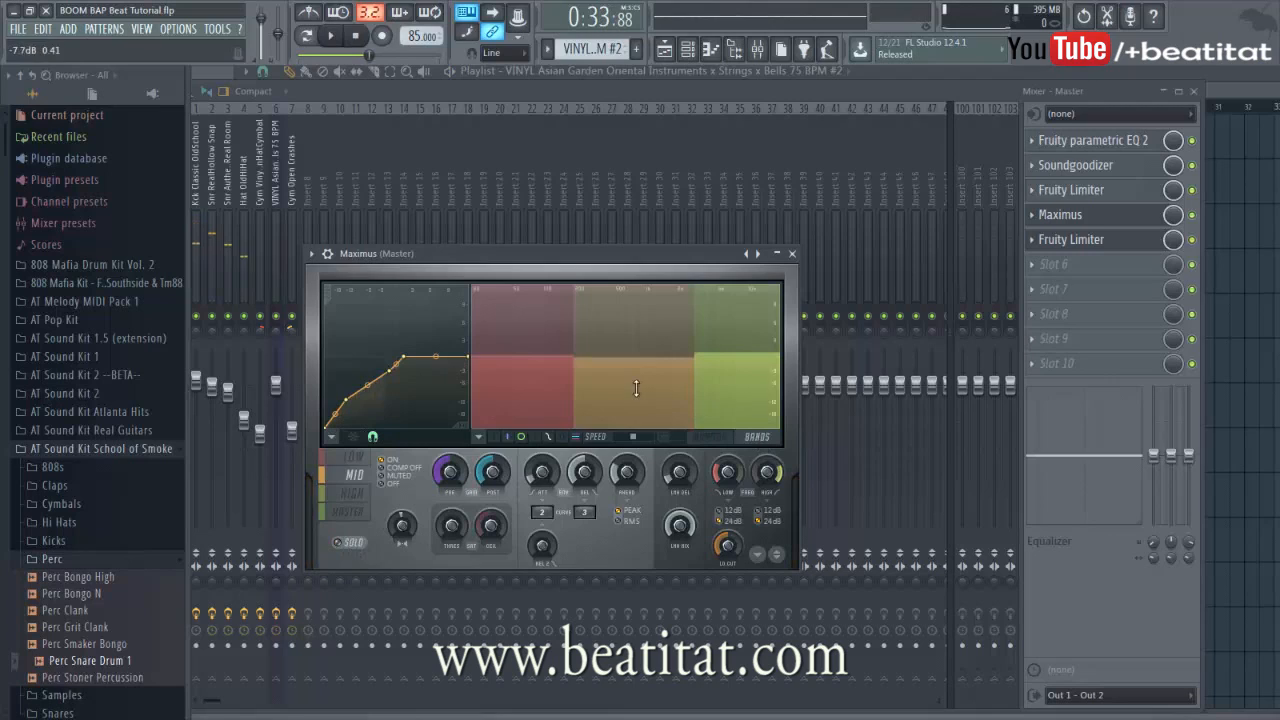
click(575, 371)
drag(576, 368, 580, 368)
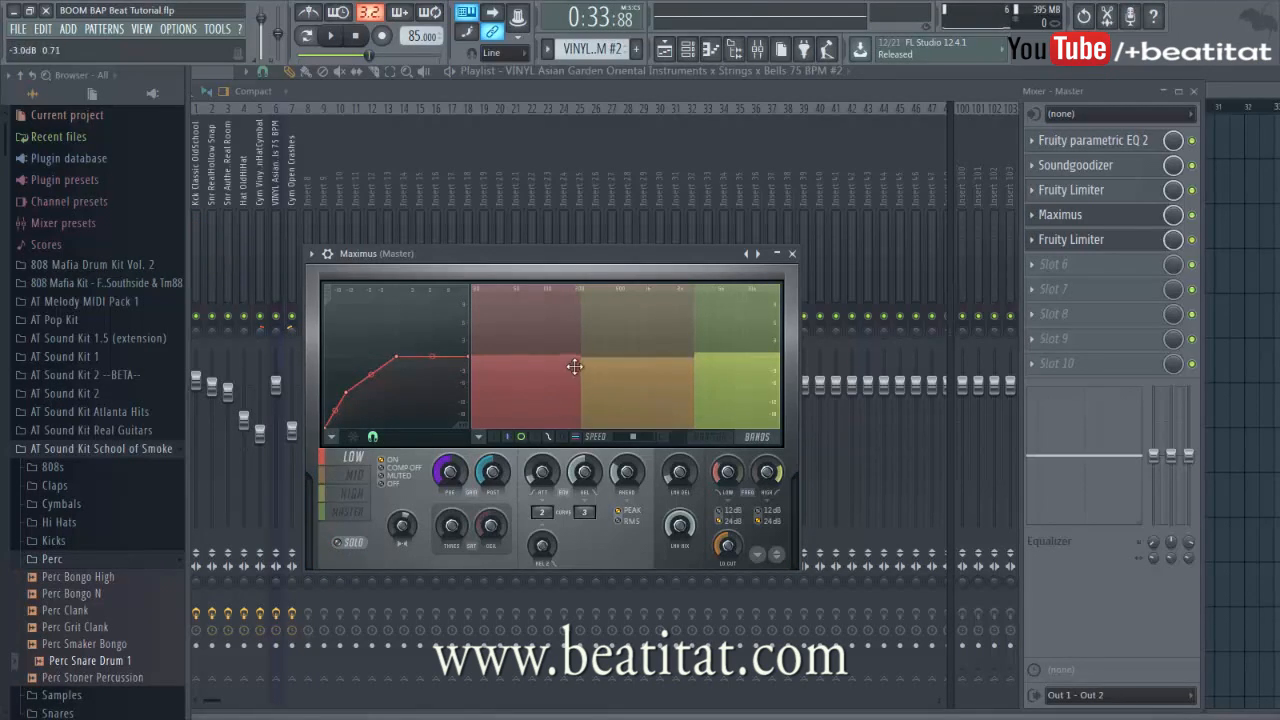
click(360, 494)
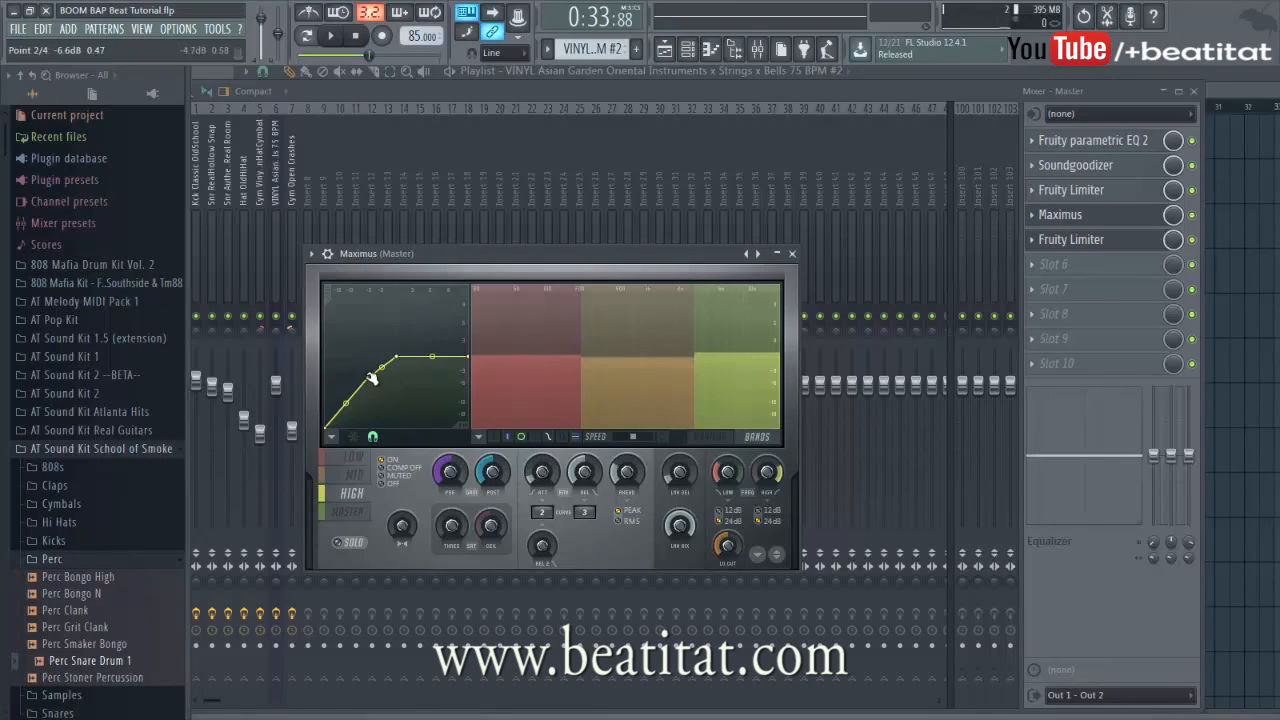
click(343, 512)
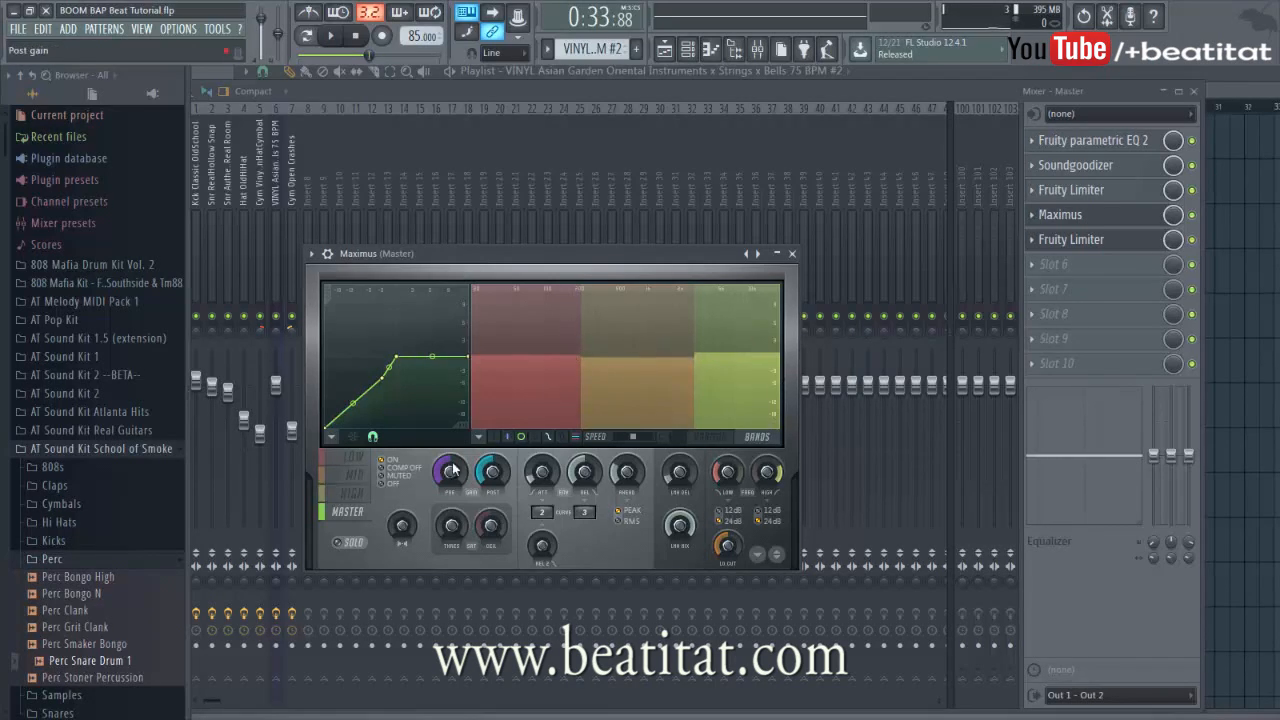
Shift the low-mid crossover higher again, raise the low band to about 1 dB, lower the mid band slightly, and close Maximus.
click(352, 457)
mouse_move(584, 366)
mouse_down()
mouse_move(605, 366)
mouse_move(587, 358)
mouse_up()
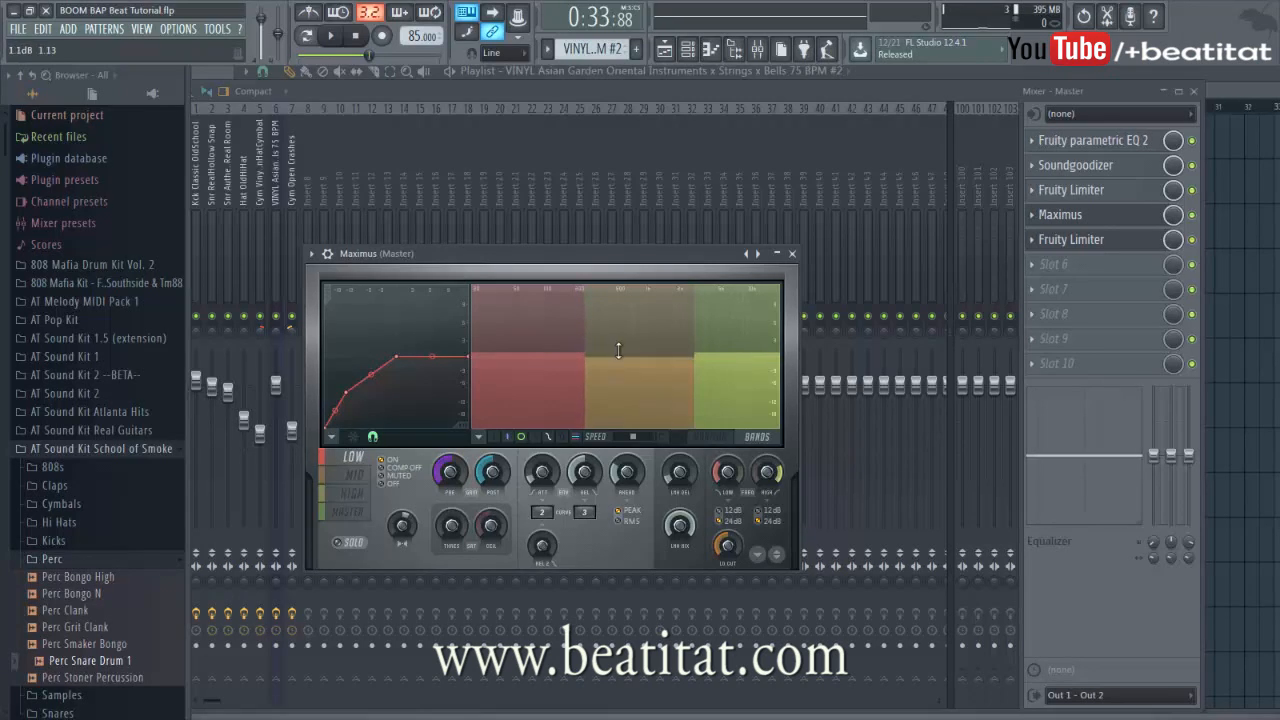
click(605, 364)
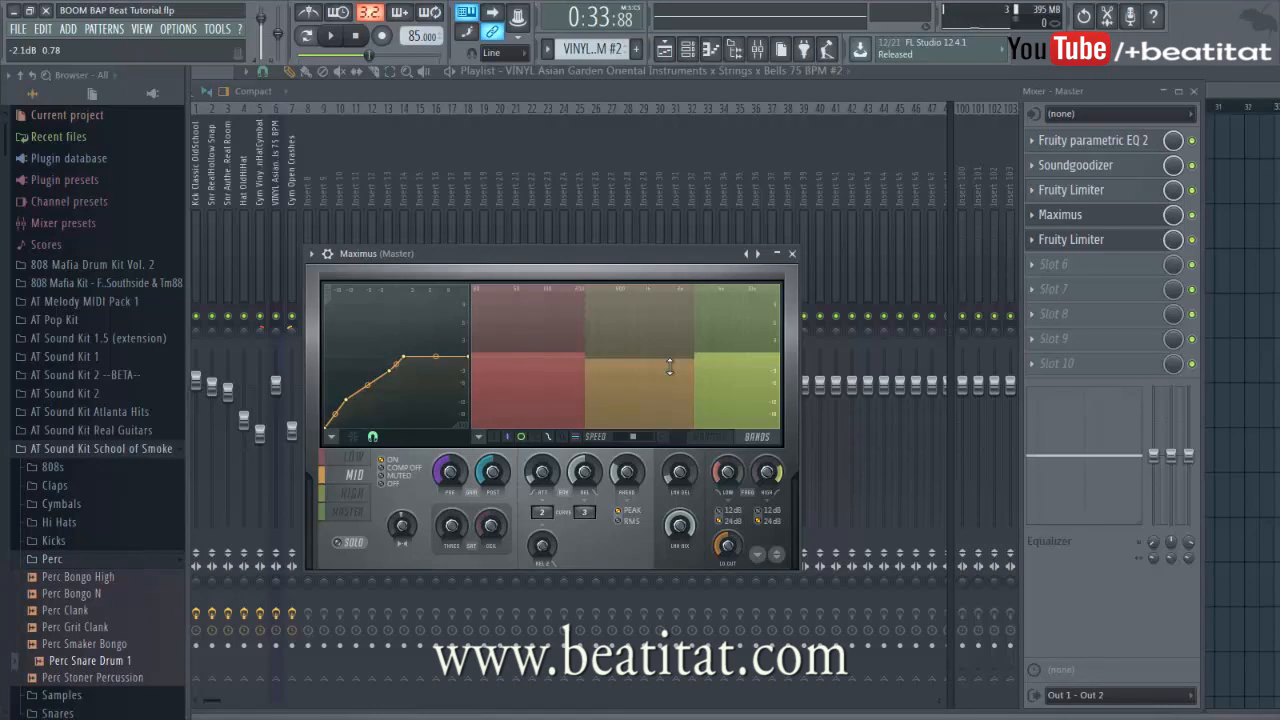
click(791, 254)
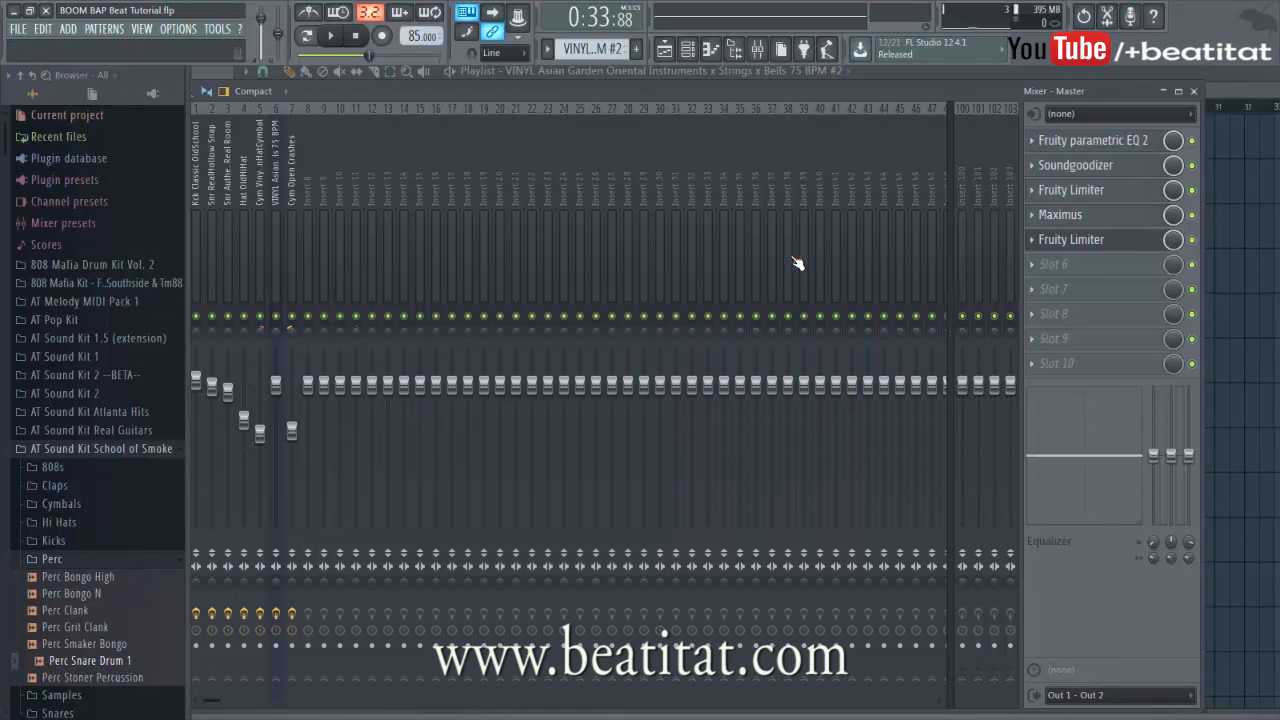
Switch the Fruity Limiter in slot 5 to compressor mode, raise its gain, lower the threshold and set the ratio to 2.3:1.
click(1071, 240)
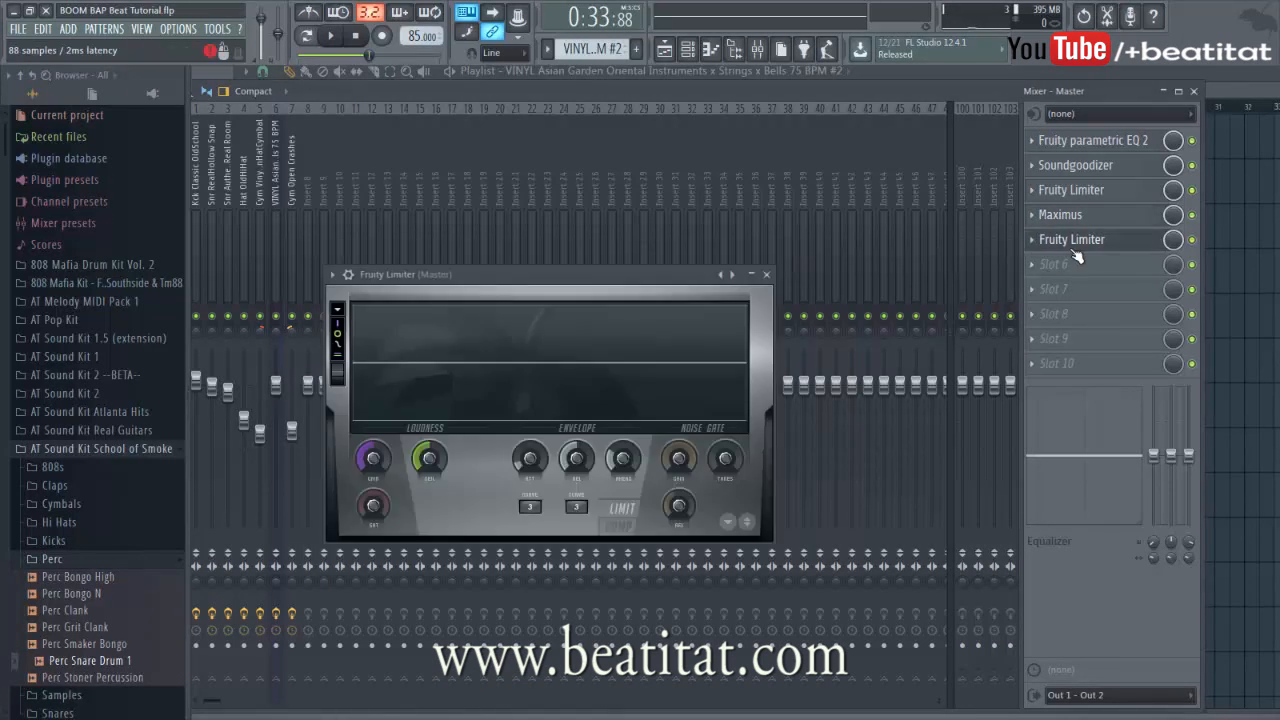
click(622, 525)
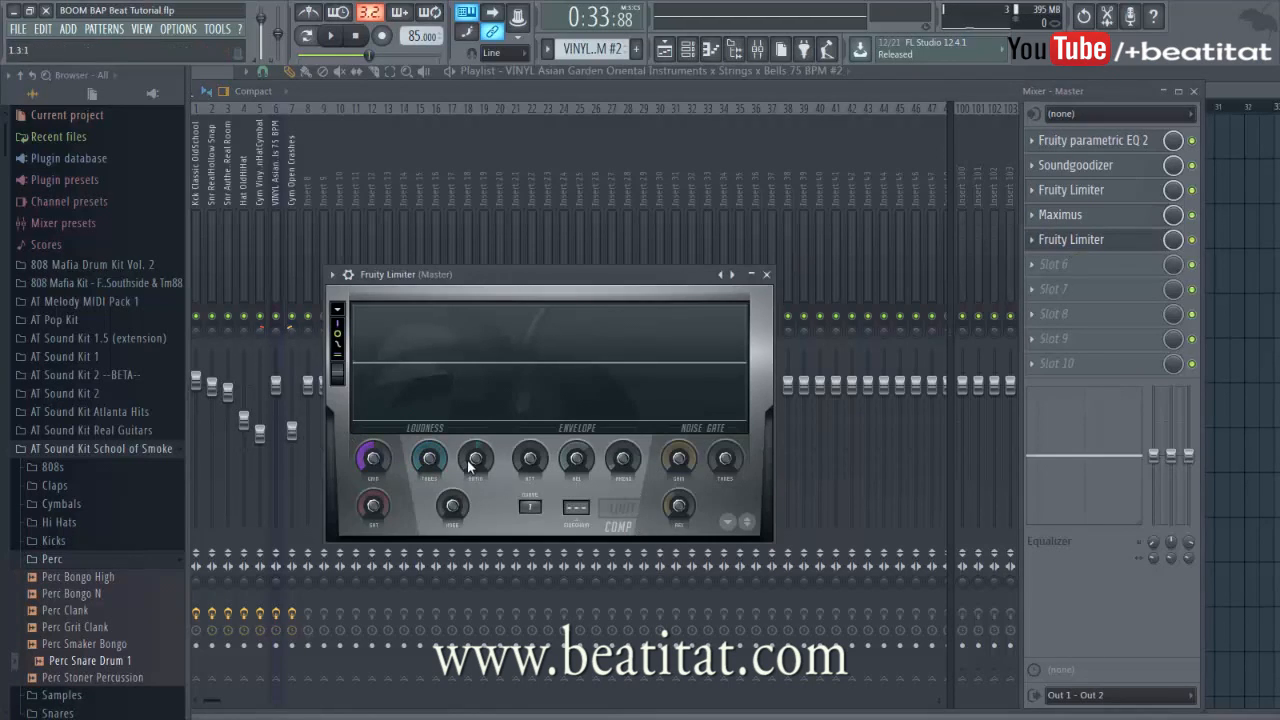
drag(371, 454, 371, 442)
drag(468, 455, 468, 436)
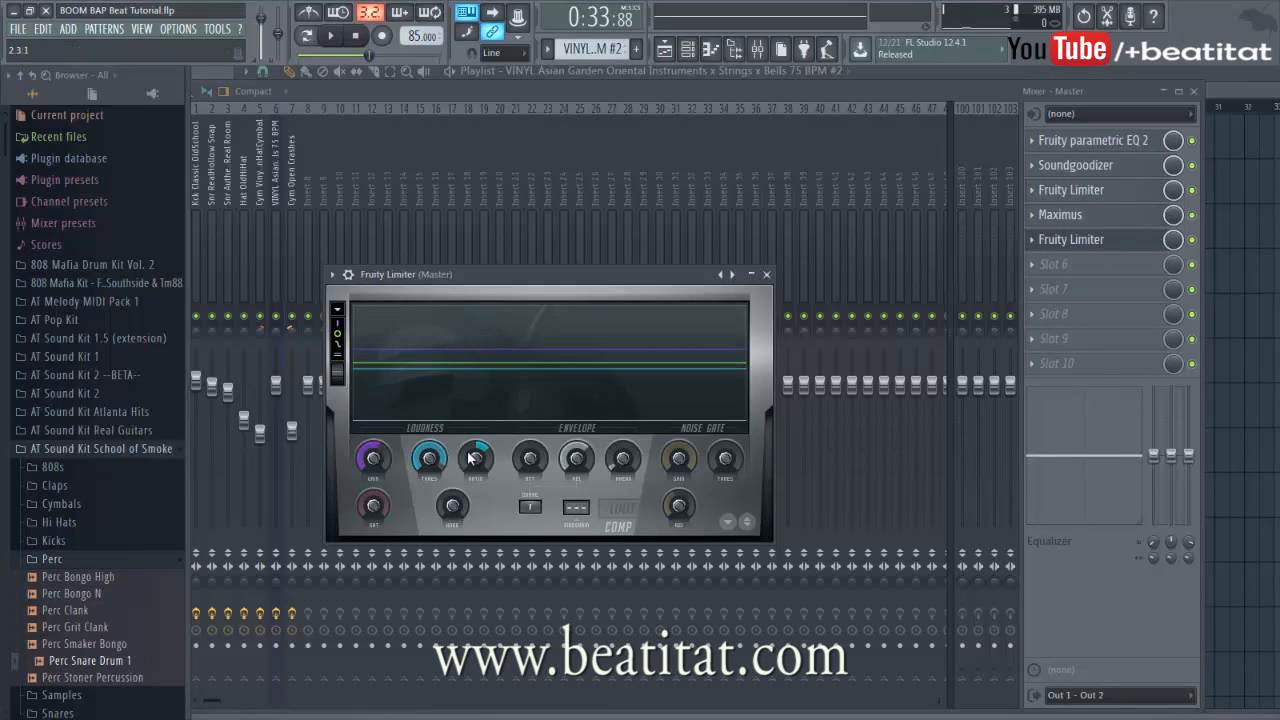
During playback, raise the knee, lower the threshold further and readjust the gain of the slot 5 Fruity Limiter, and close it.
key(space)
drag(452, 510, 430, 474)
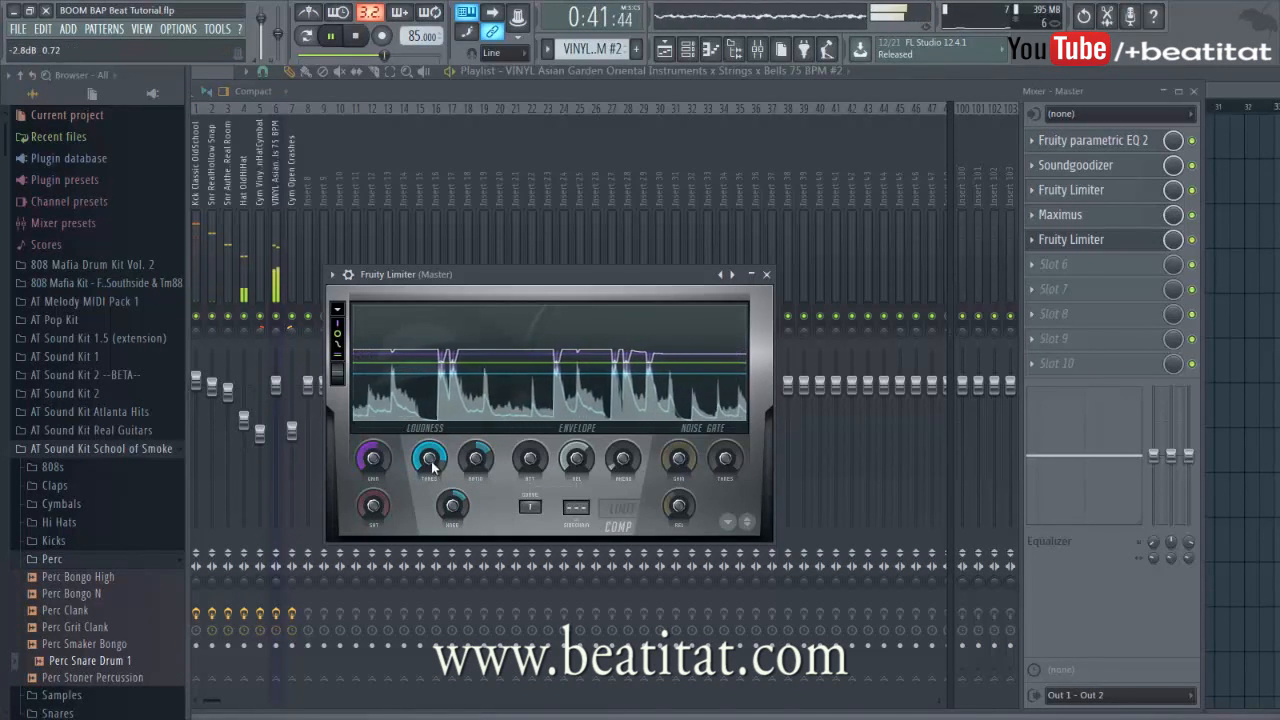
drag(383, 465, 383, 430)
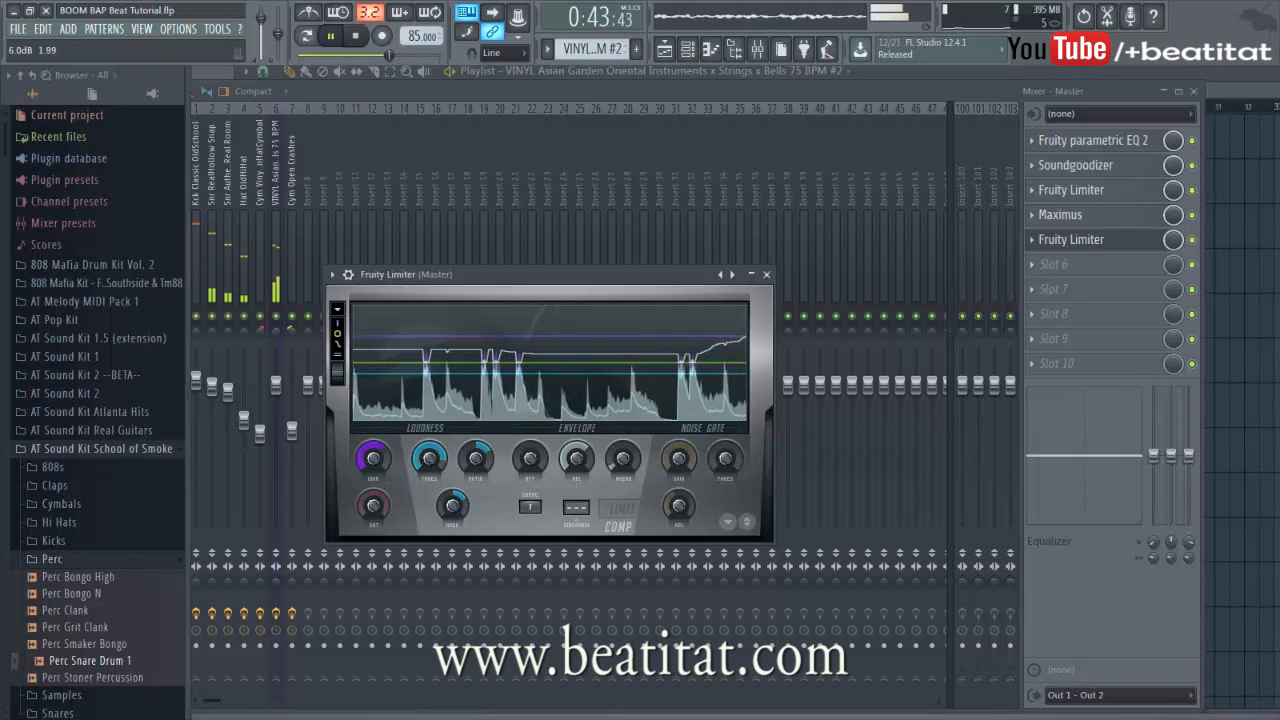
drag(434, 463, 434, 473)
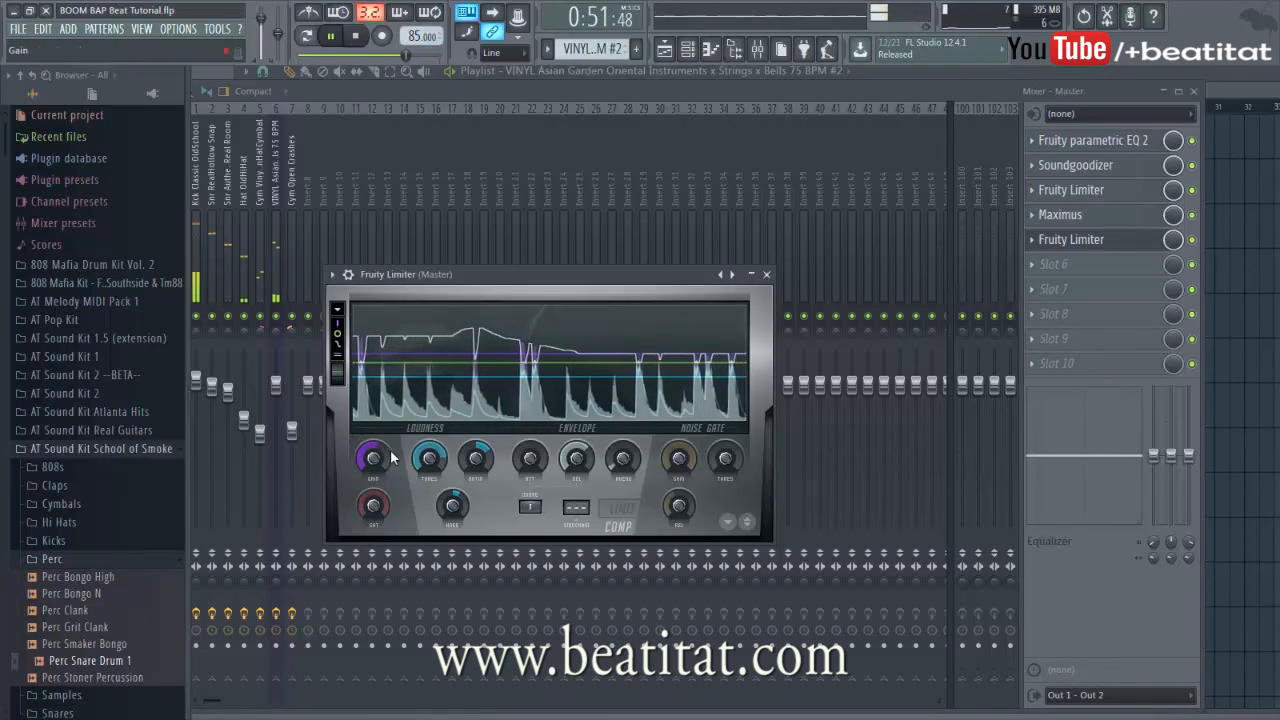
click(766, 274)
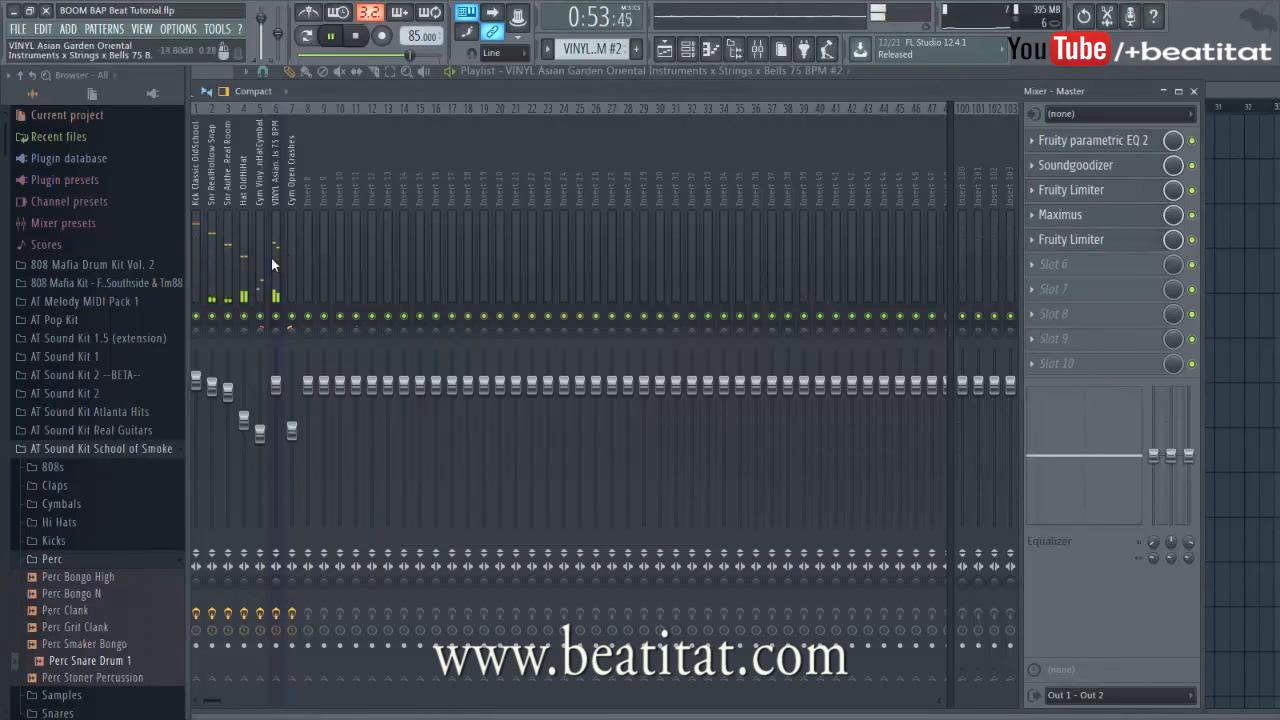
Lower the vinyl sample track's fader slightly, reposition the mixer to check the Master track's level, and close the mixer.
click(281, 390)
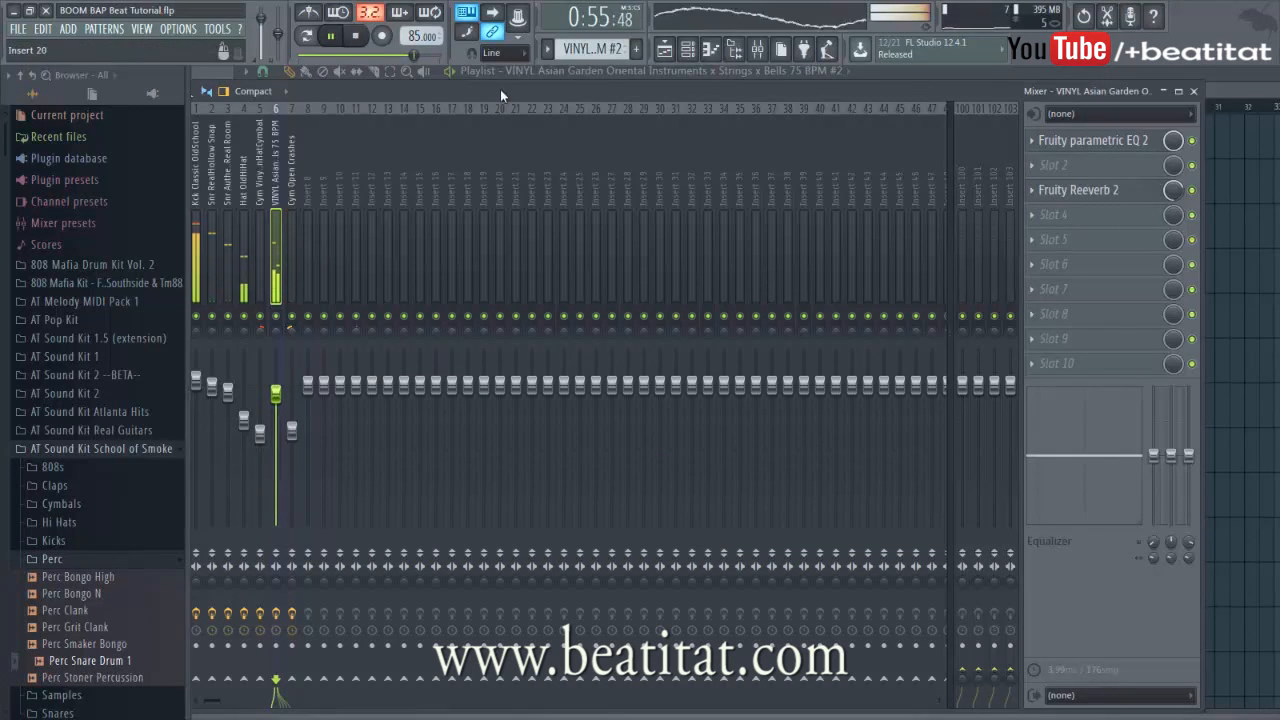
drag(500, 89, 667, 90)
click(420, 260)
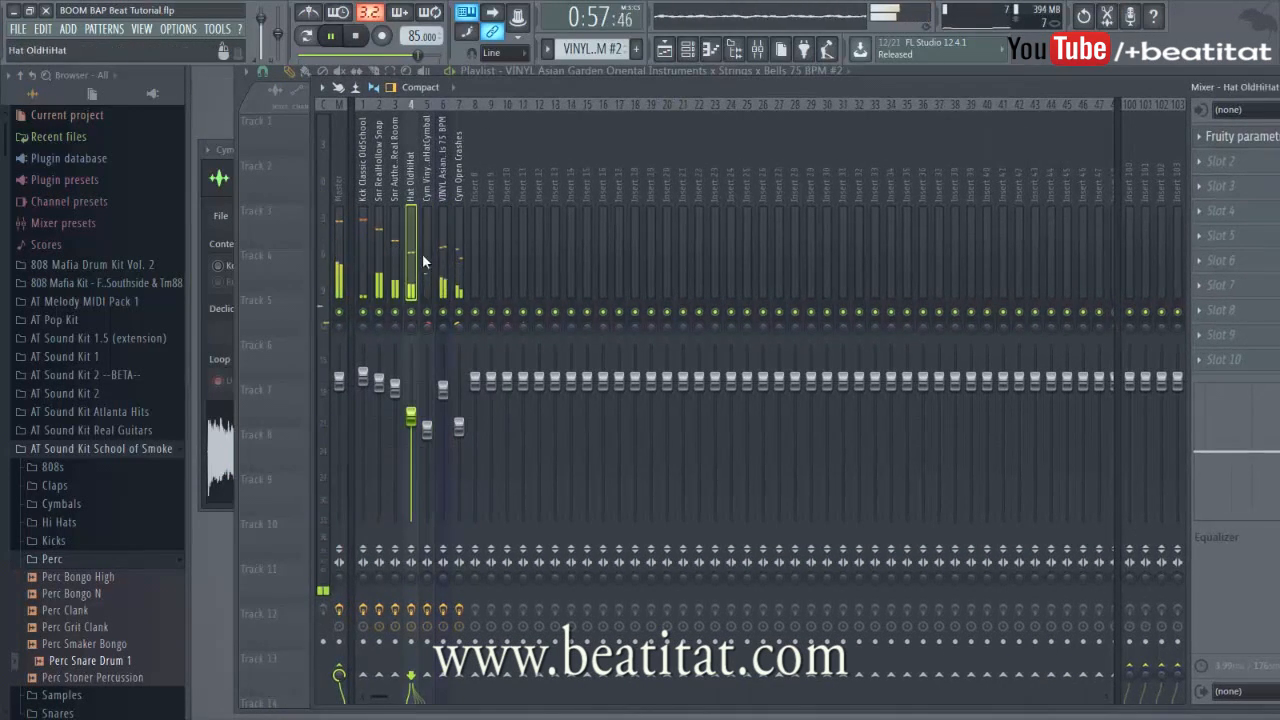
drag(563, 88, 647, 122)
click(276, 224)
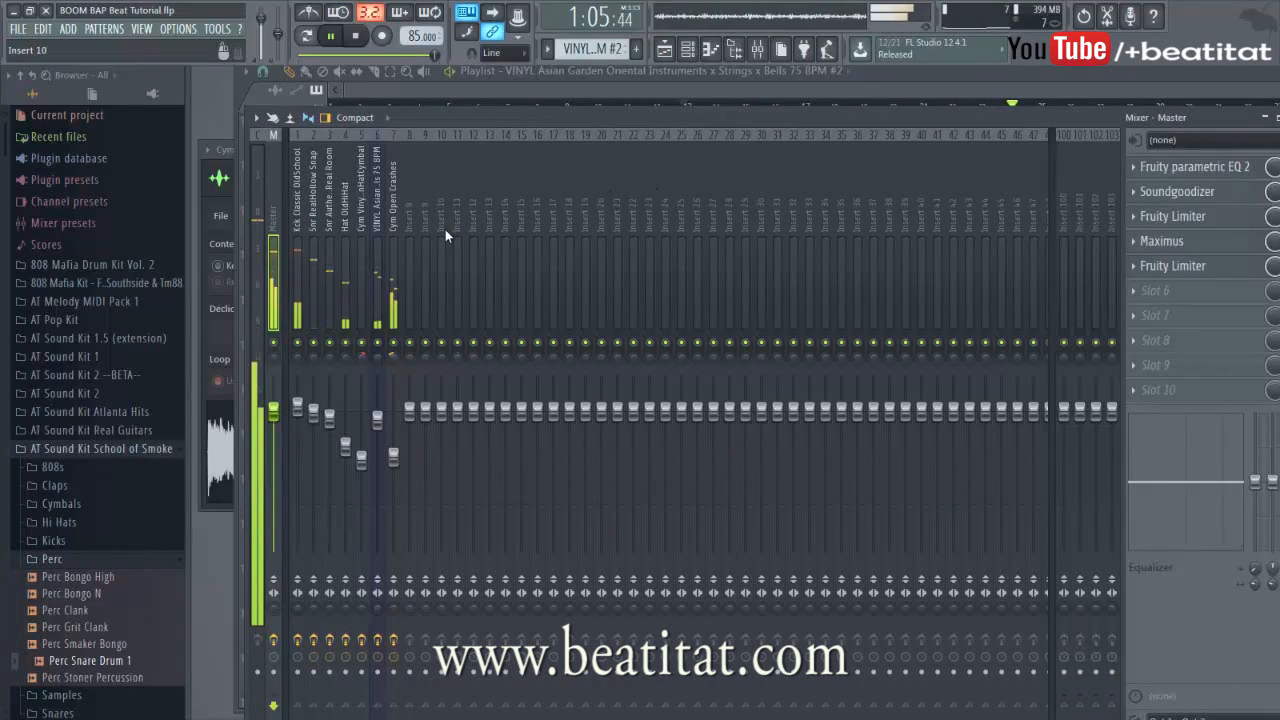
drag(1136, 118, 932, 115)
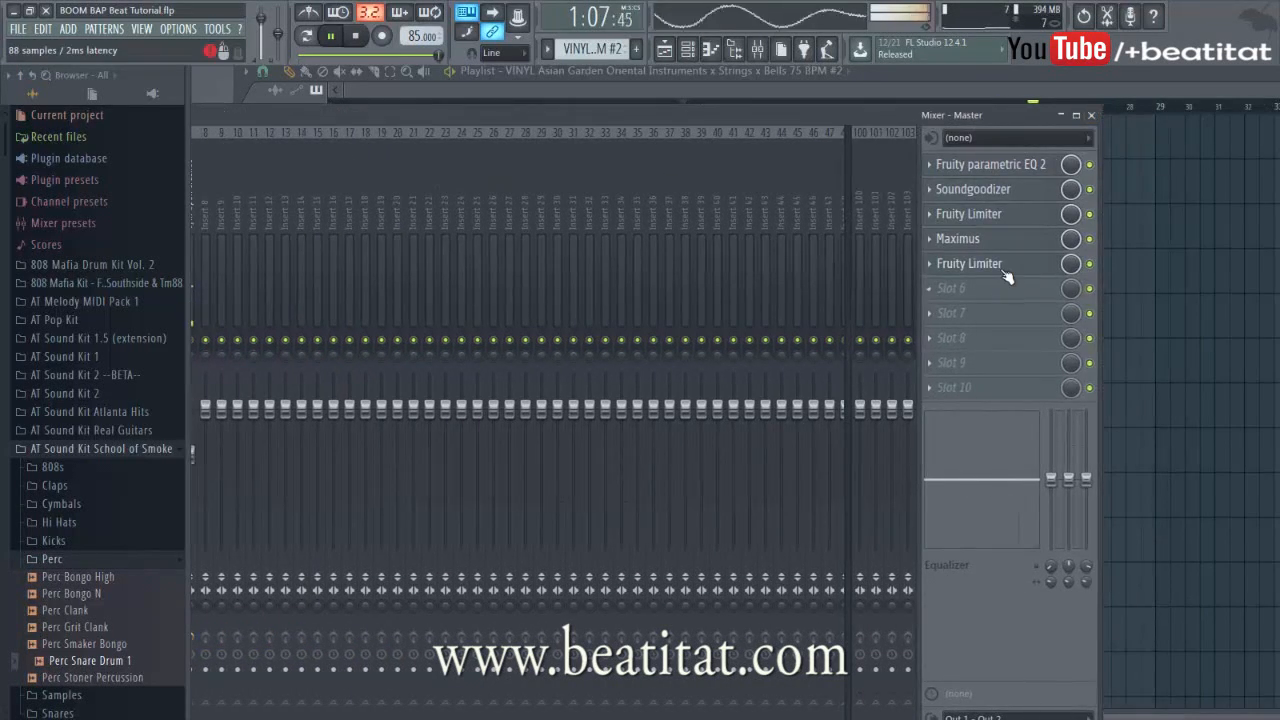
click(1092, 117)
Move the playback position in the playlist back to around bar 10.
click(685, 106)
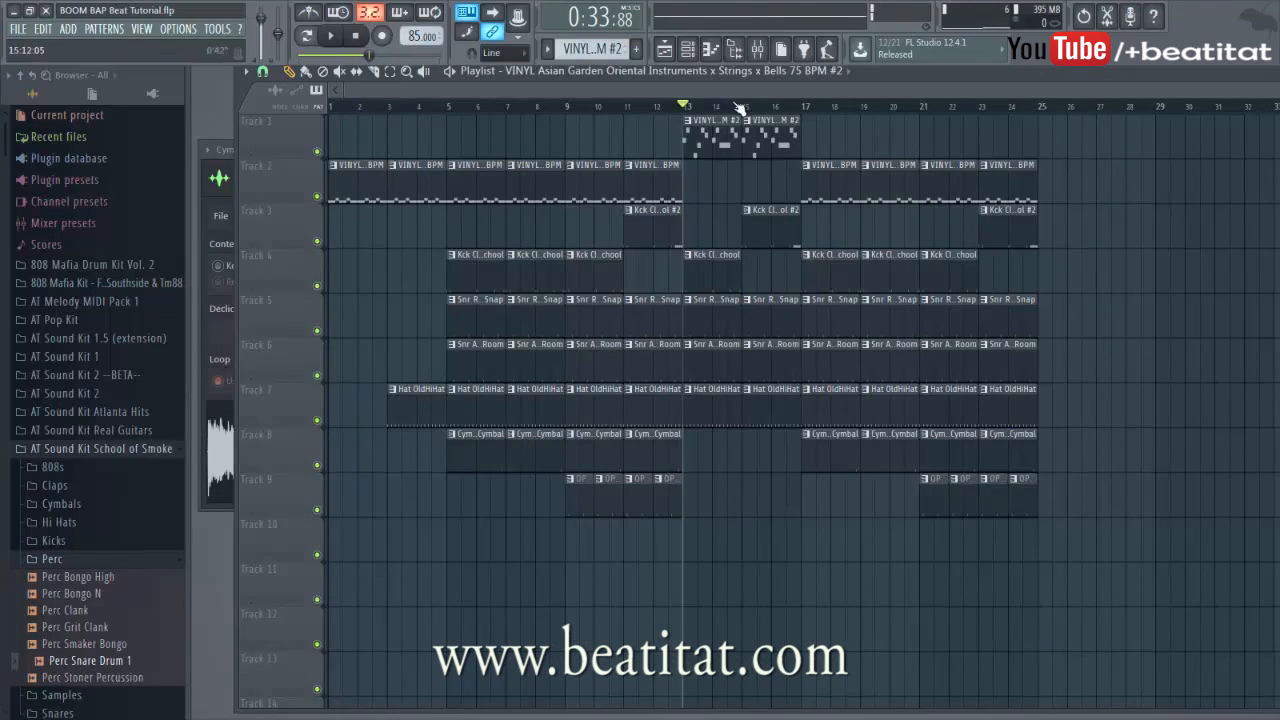
click(758, 52)
click(491, 100)
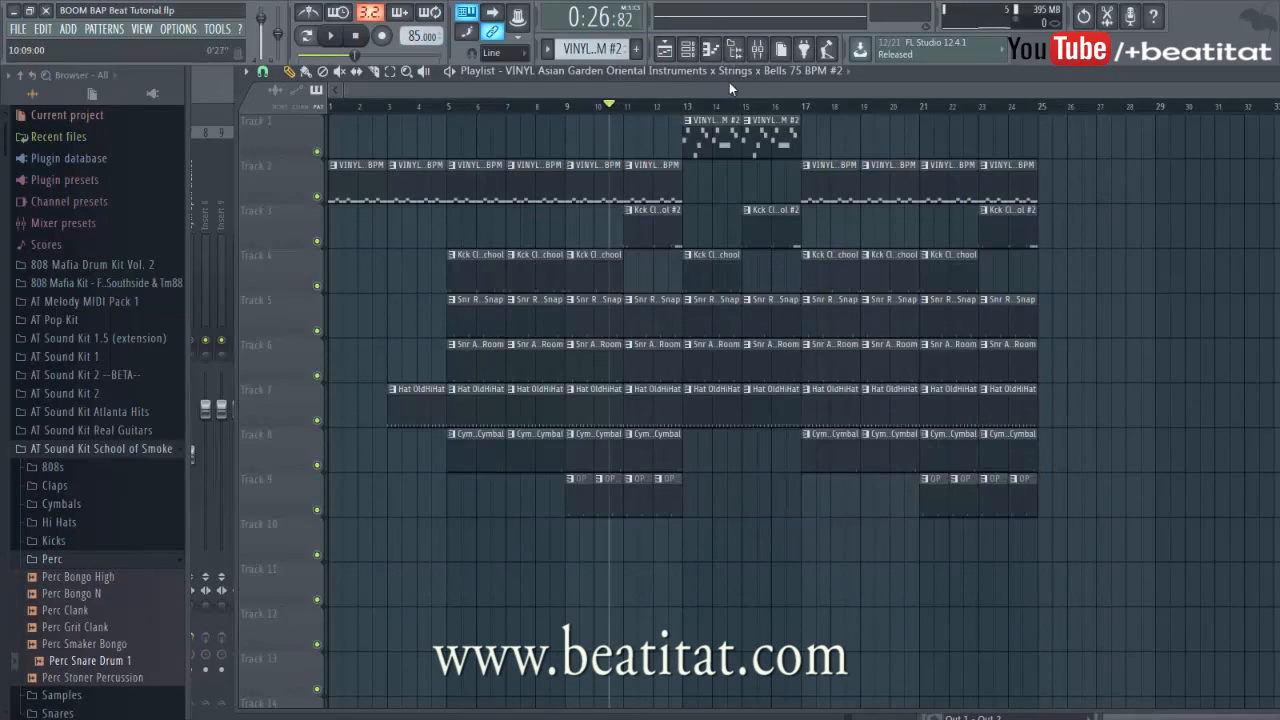
Open the mixer and sidechain the Kck Classic OldSchool track to the VINYL Asian Garden sample track.
click(758, 54)
drag(767, 118, 1042, 113)
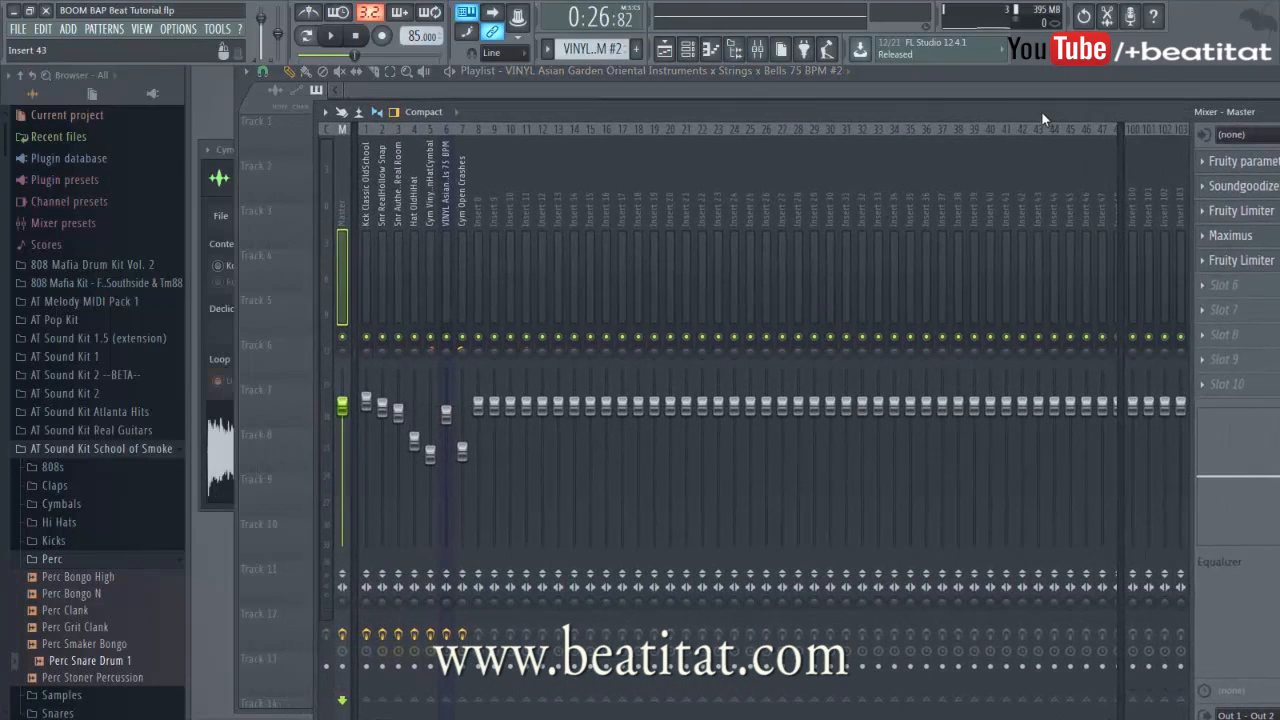
click(428, 245)
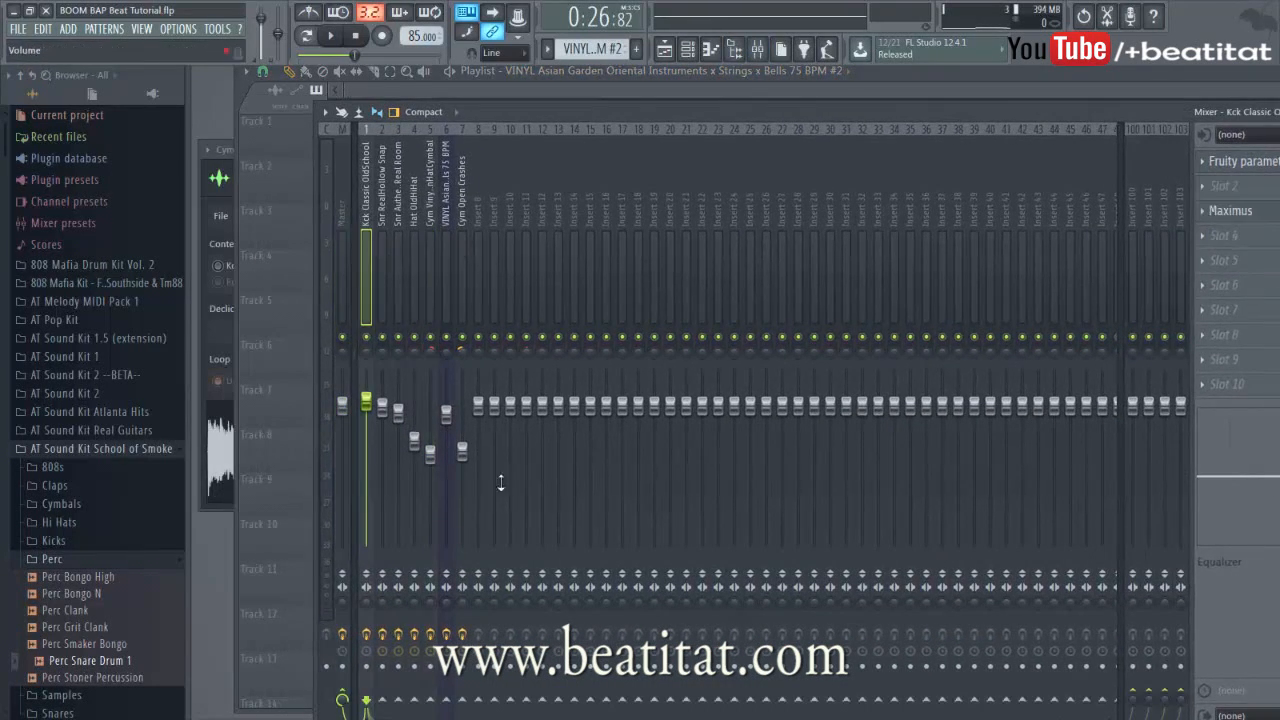
right_click(447, 700)
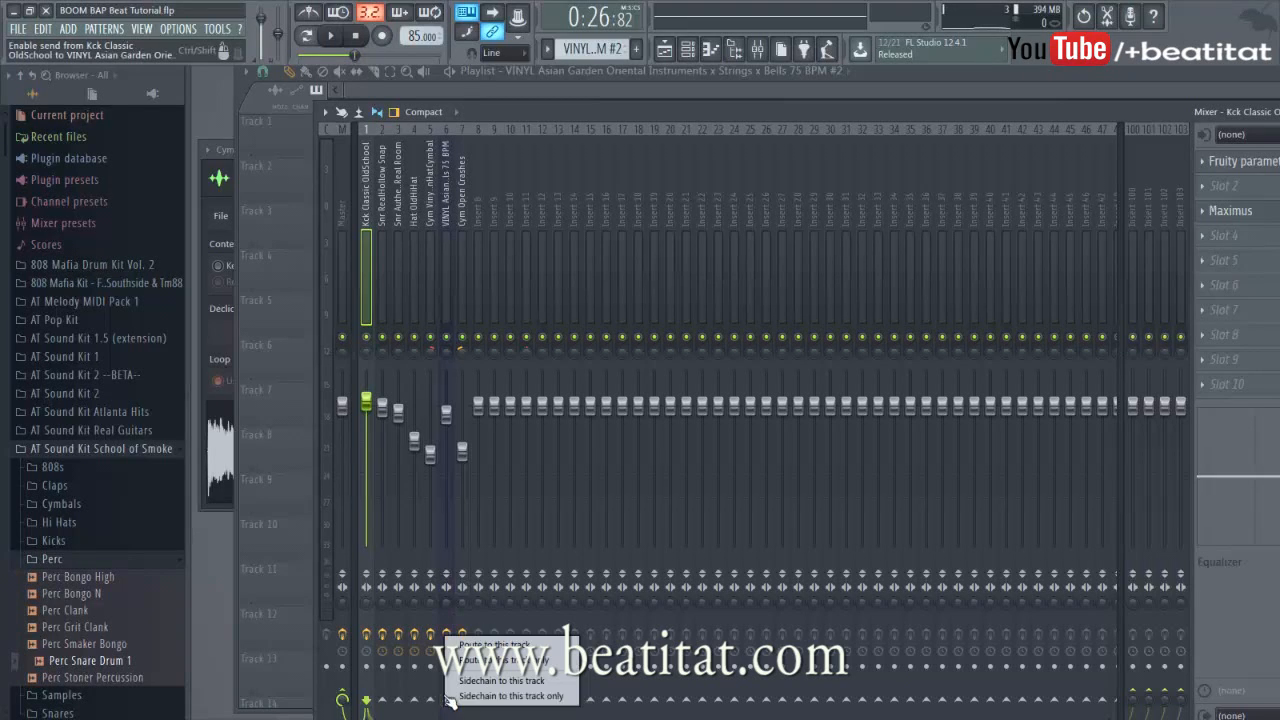
click(515, 681)
Add a Fruity Limiter in slot 5 of the vinyl sample track and set it up as a compressor with sidechain input 1.
click(439, 255)
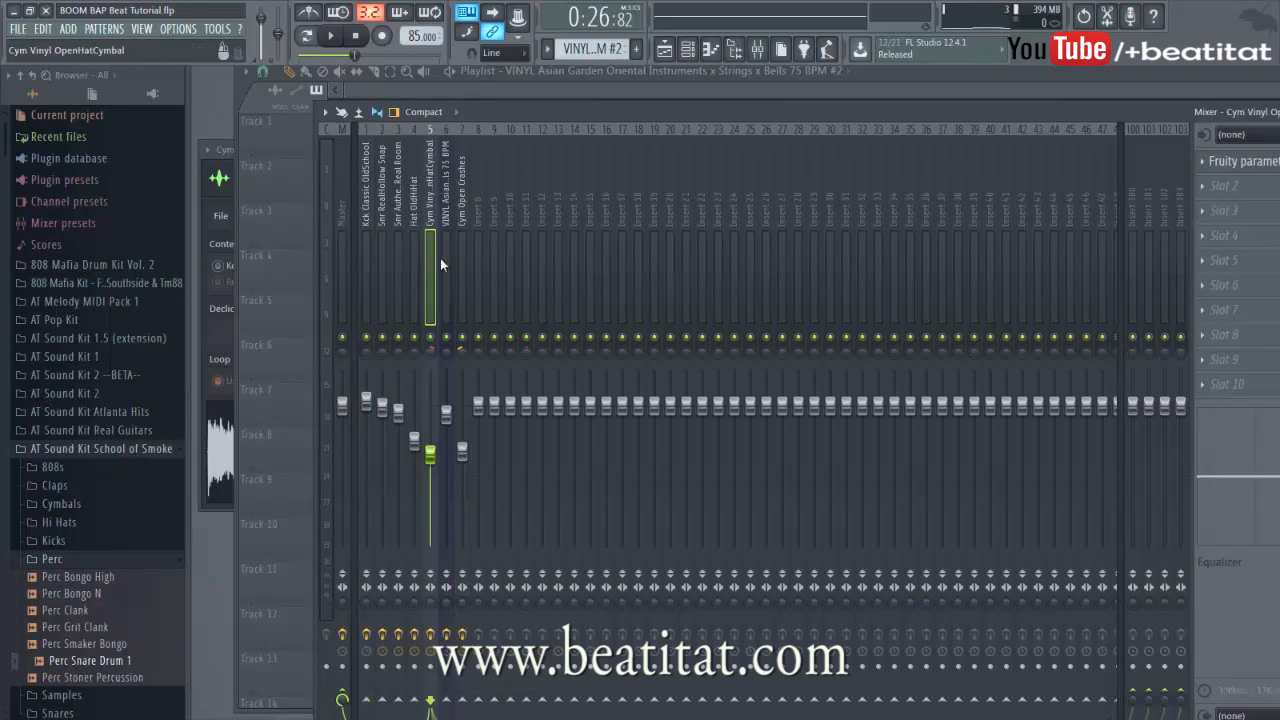
click(1232, 260)
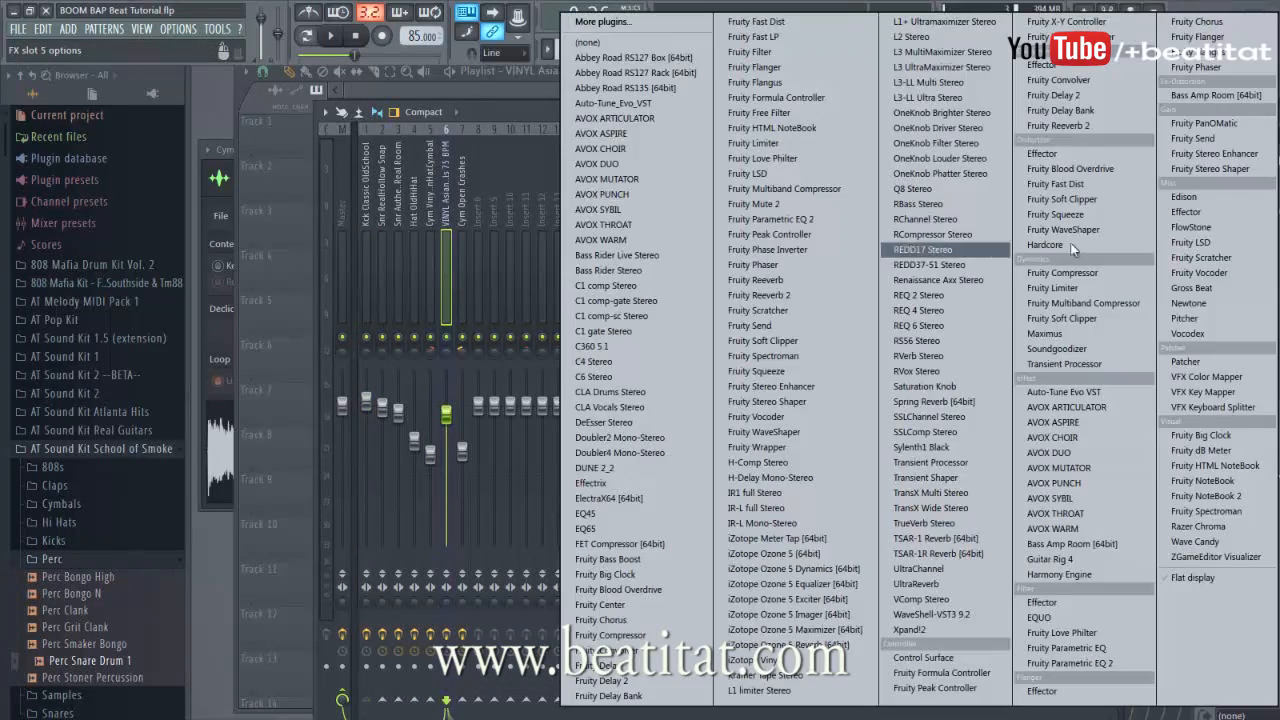
click(1053, 288)
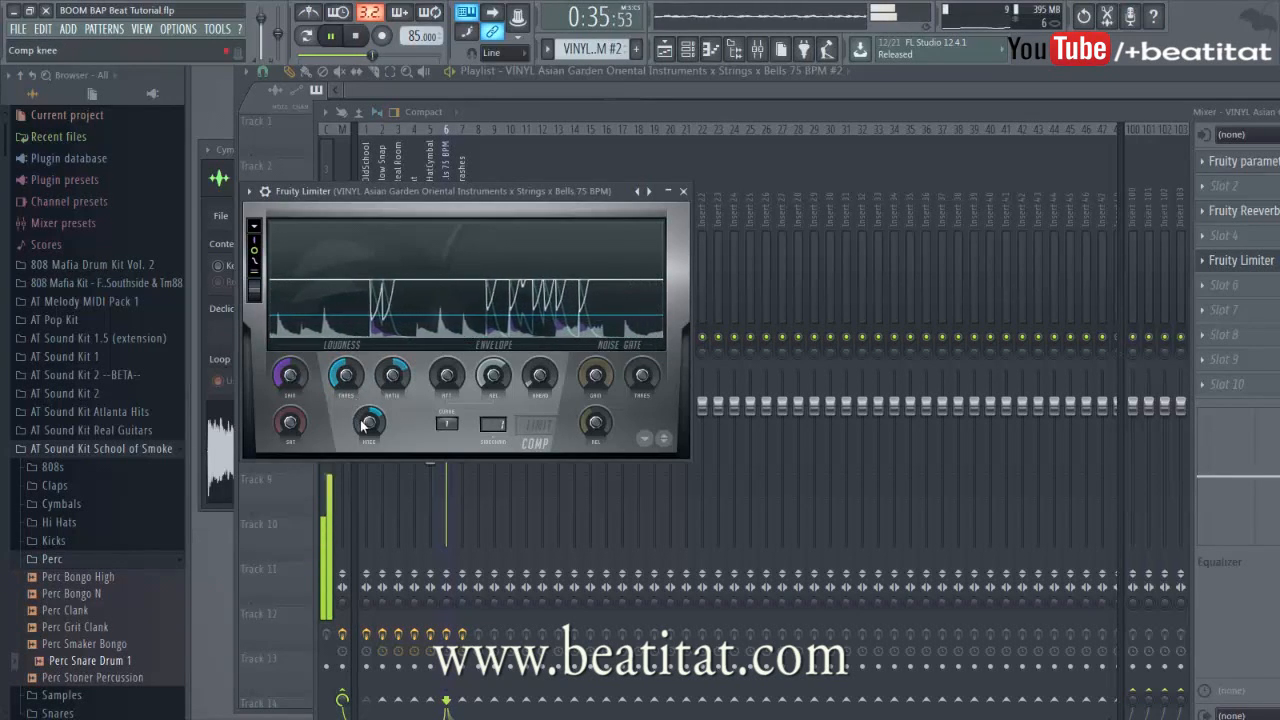
click(683, 190)
Compare the kick and vinyl sample tracks in the mixer, stop playback and lower the vinyl track's fader slightly.
click(425, 258)
click(368, 276)
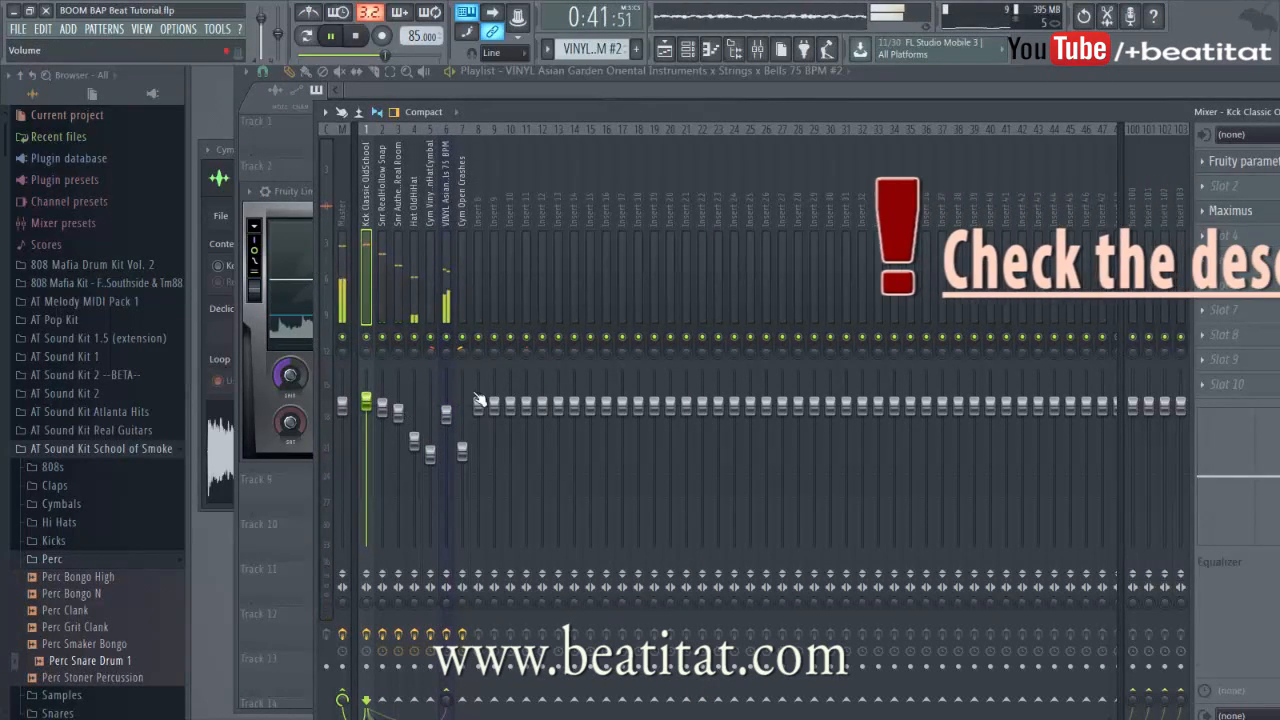
key(space)
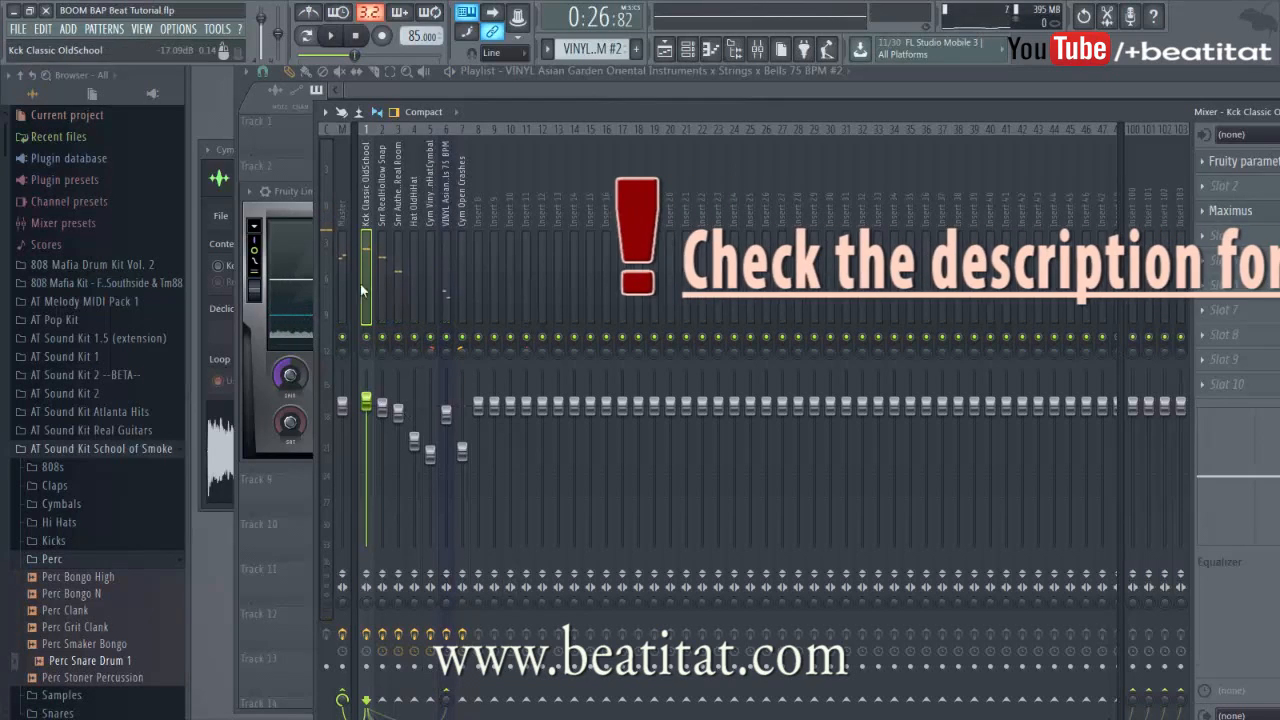
click(448, 270)
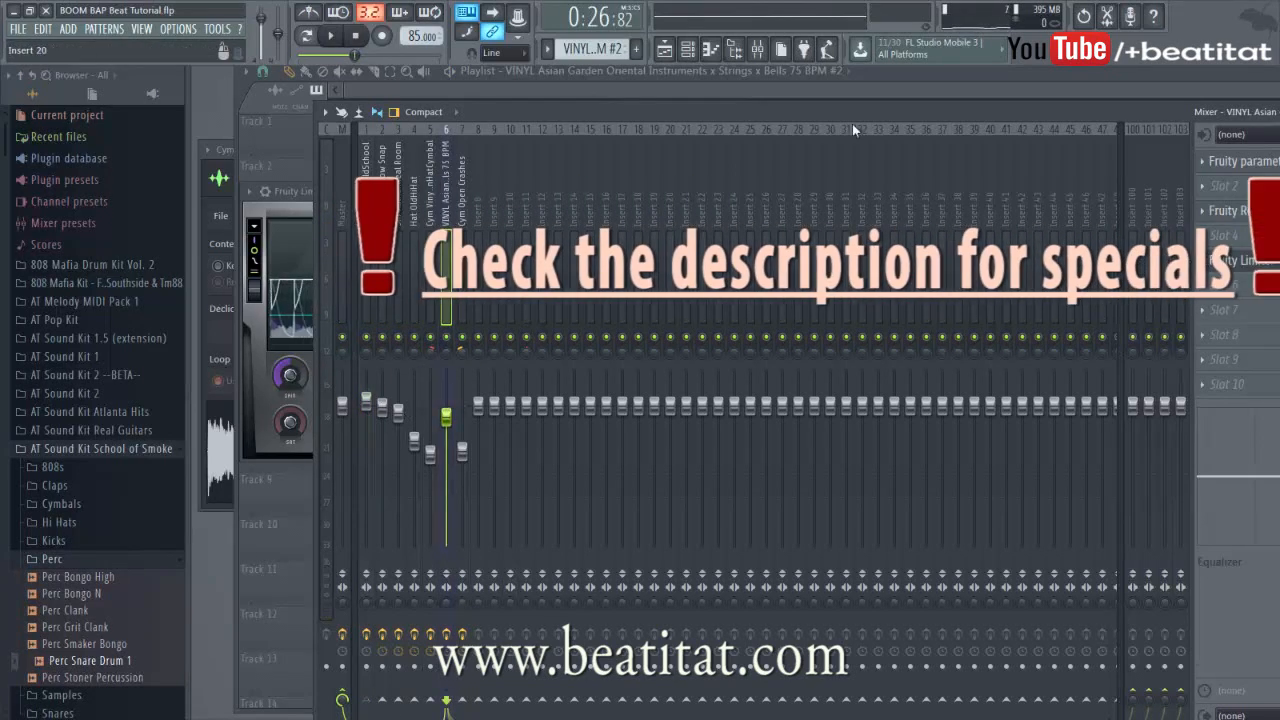
Close the mixer and the Fruity Limiter window, and reposition the playlist beside the browser.
drag(875, 112, 452, 194)
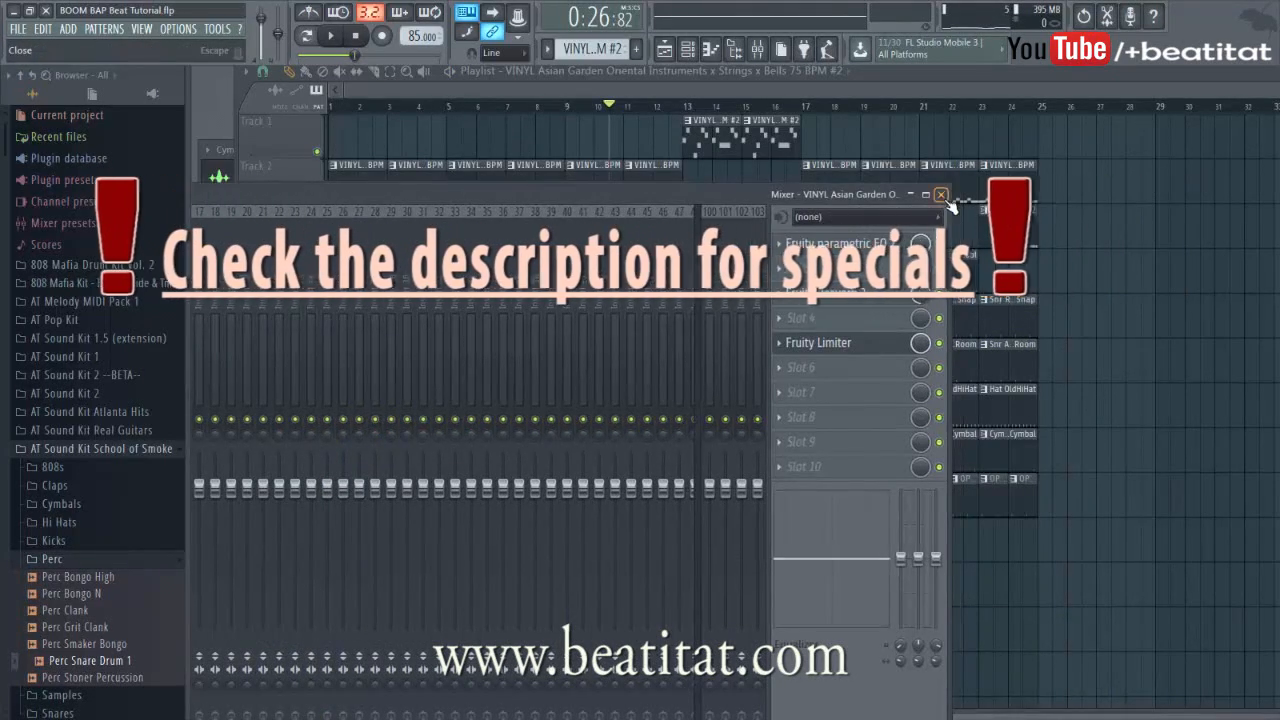
click(943, 195)
click(683, 191)
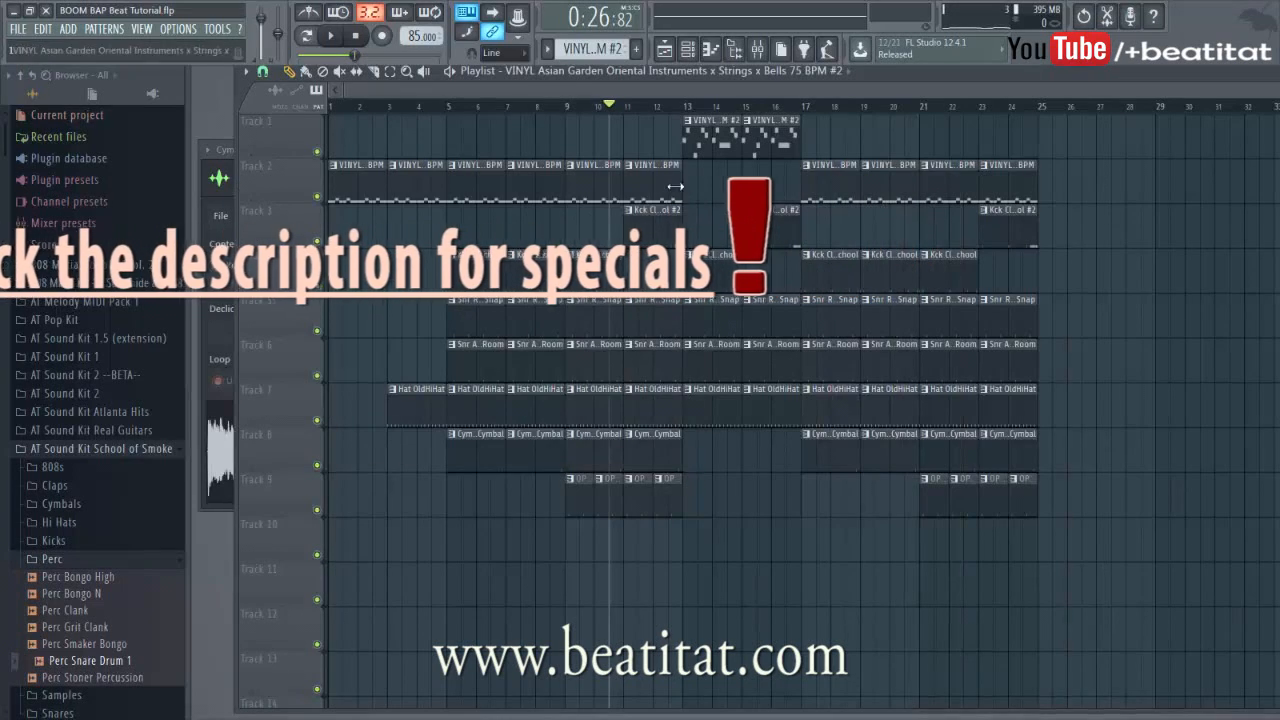
drag(897, 71, 849, 76)
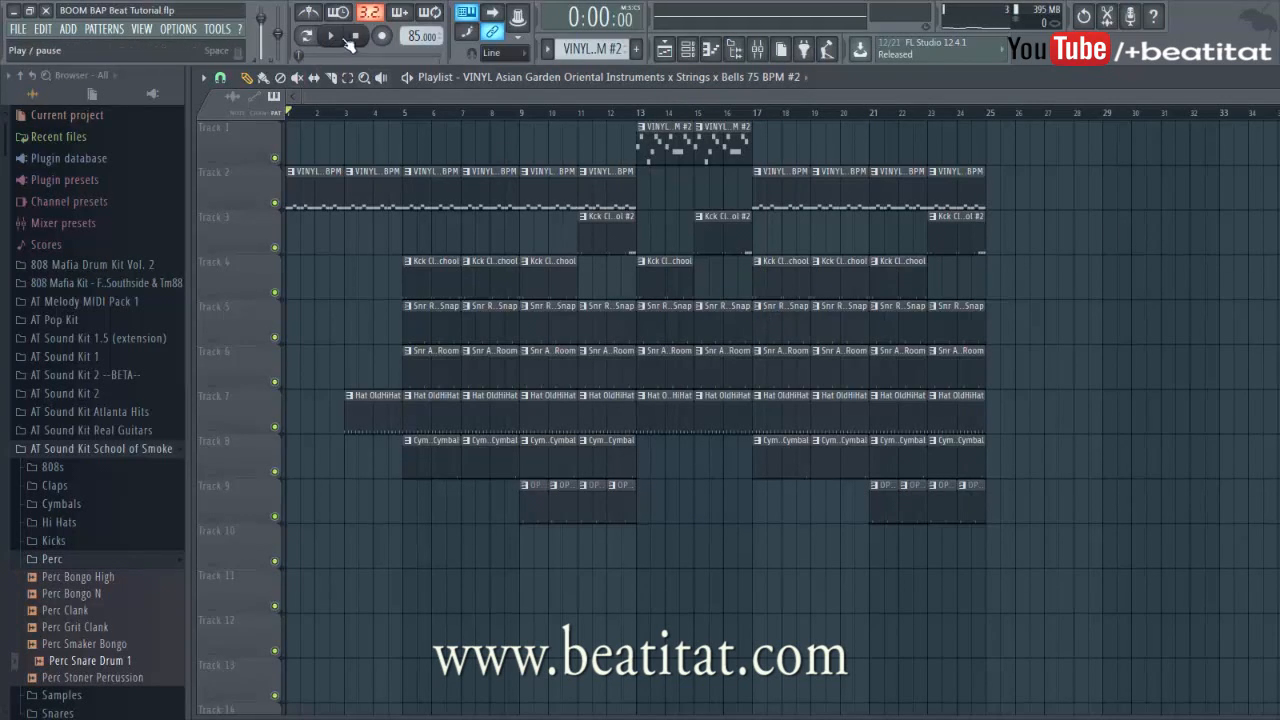
During playback, lower the vinyl sample fader to about -3.1 dB, raise the Real Room snare fader to about -0.2 dB, and close the mixer.
click(758, 50)
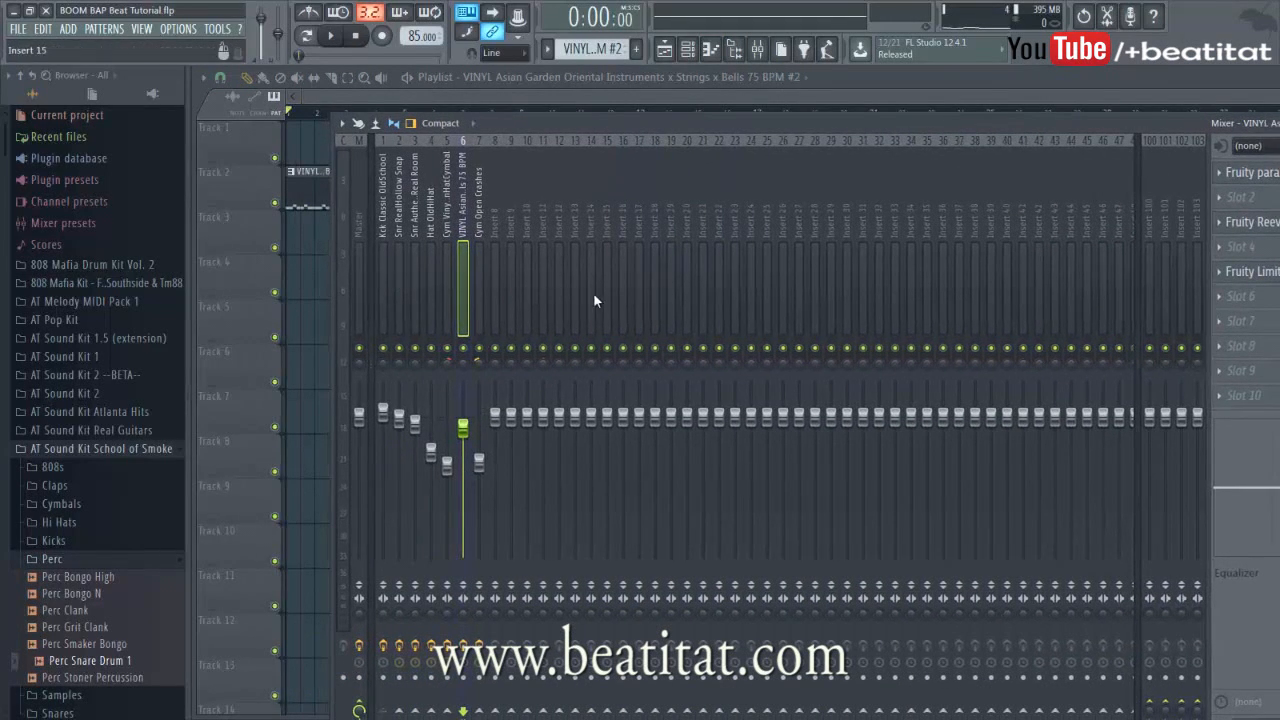
click(544, 97)
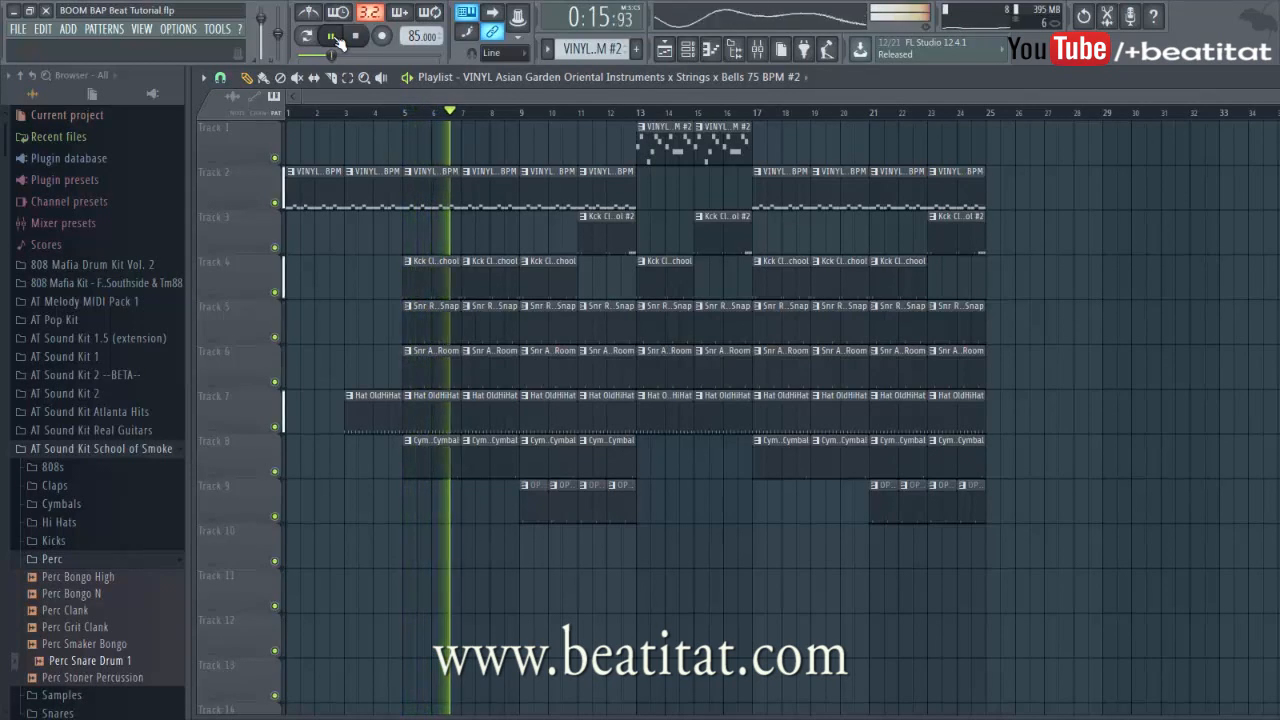
click(757, 49)
drag(463, 428, 463, 430)
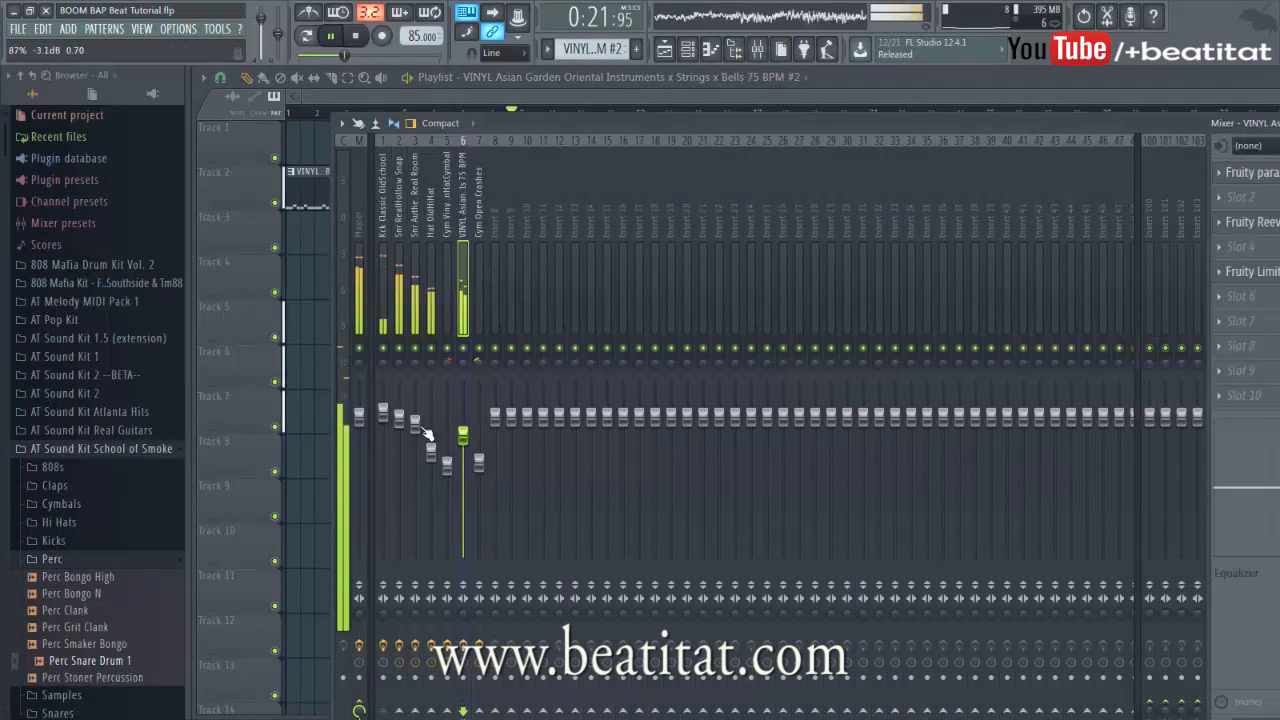
drag(415, 421, 415, 417)
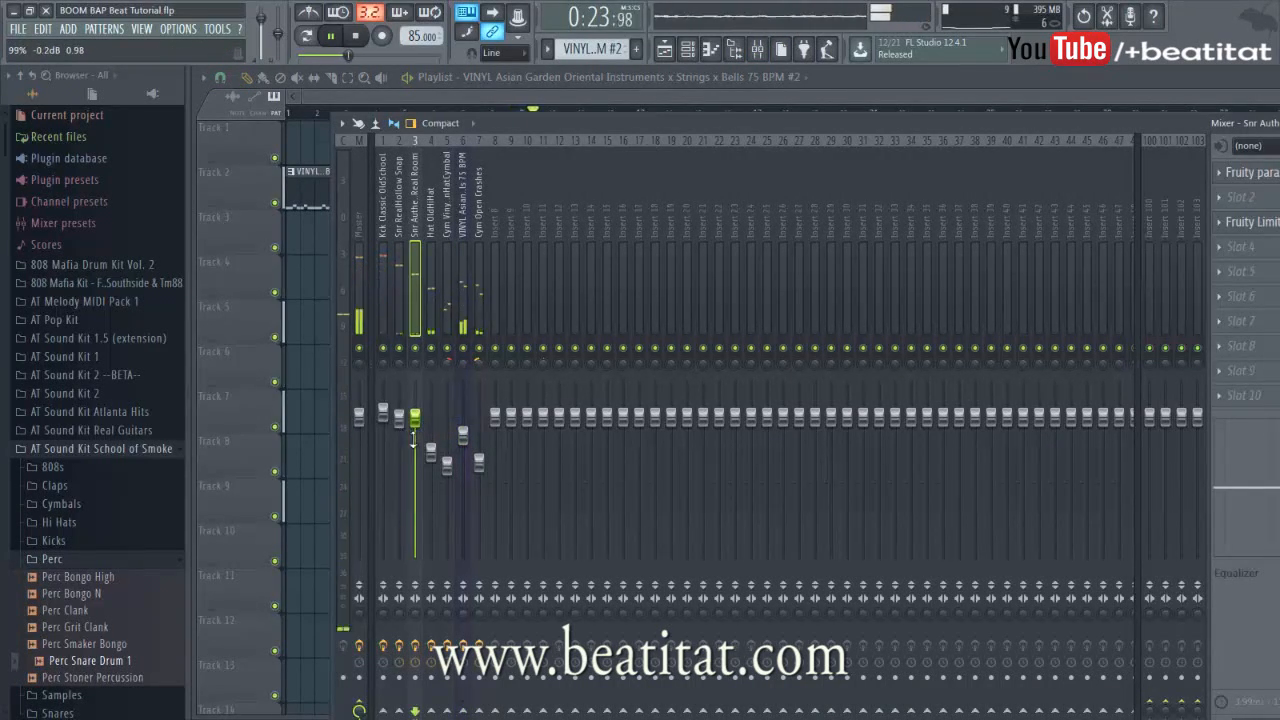
click(464, 436)
drag(1207, 129, 917, 128)
click(1093, 124)
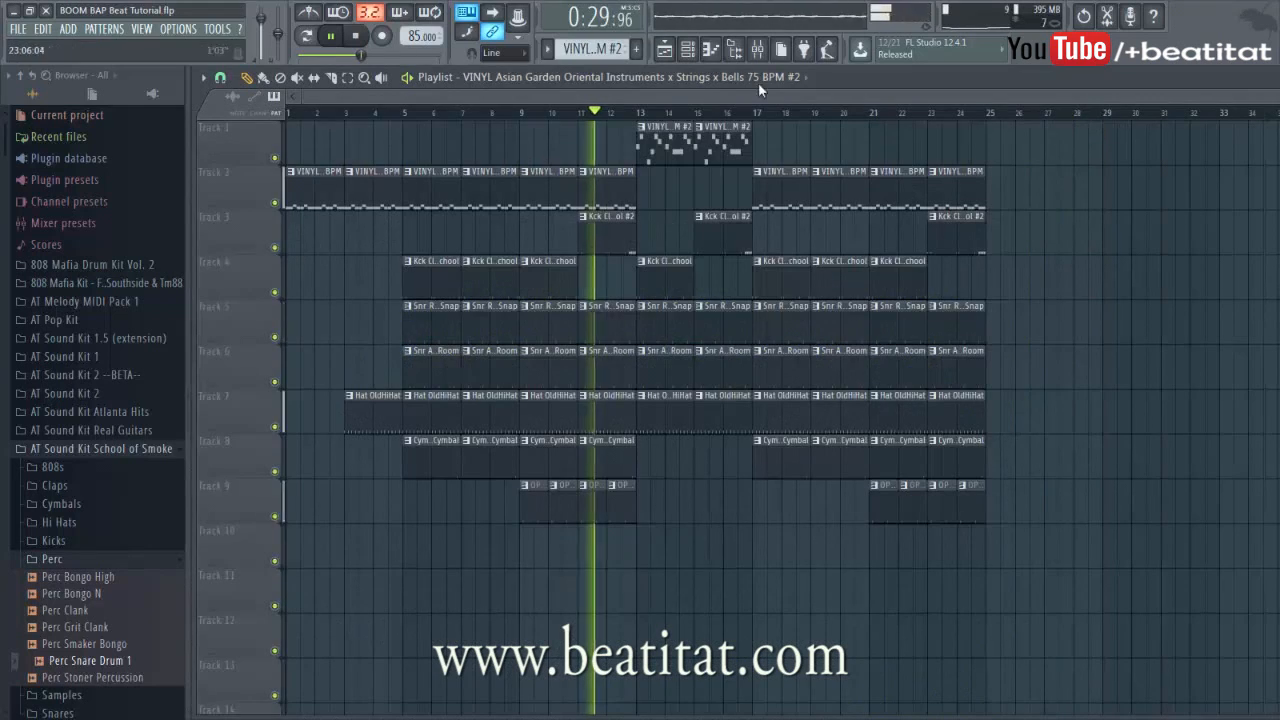
click(357, 37)
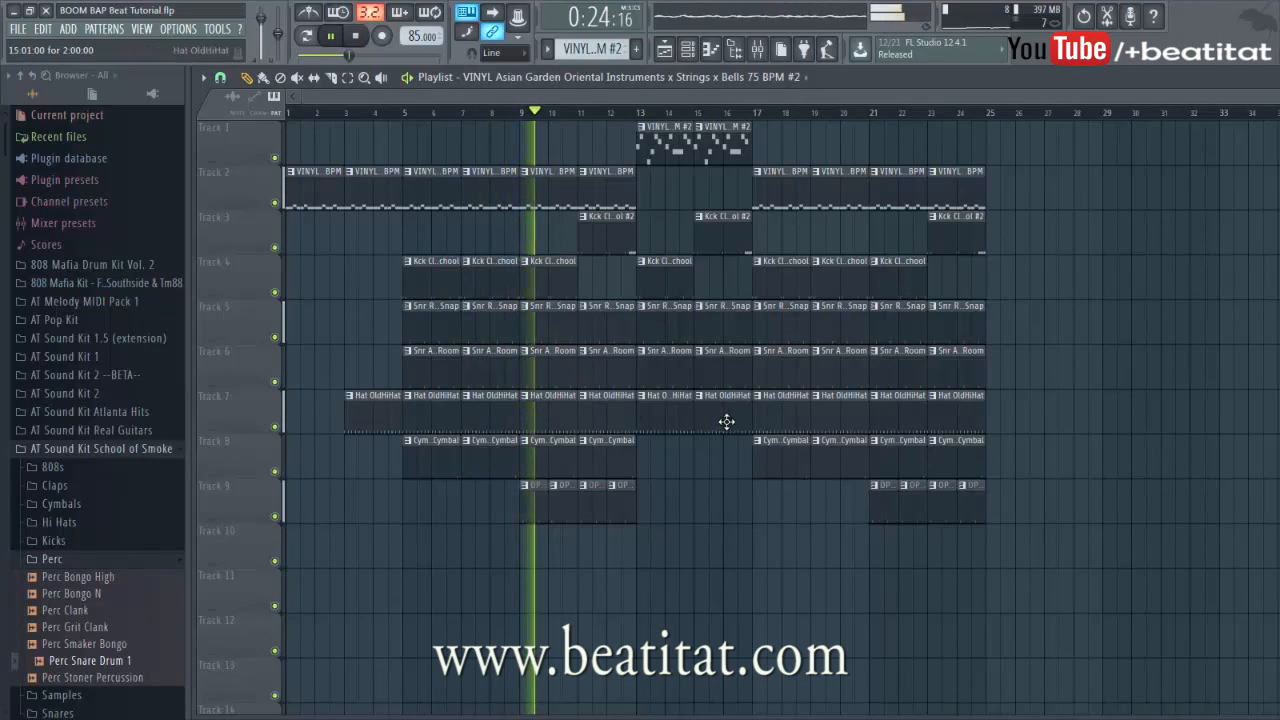
Shorten the Track 7 hi-hat clips starting at bars 15, 21 and 23 to end at bar 16, mid-bar 22 and mid-bar 24.
drag(750, 423, 718, 423)
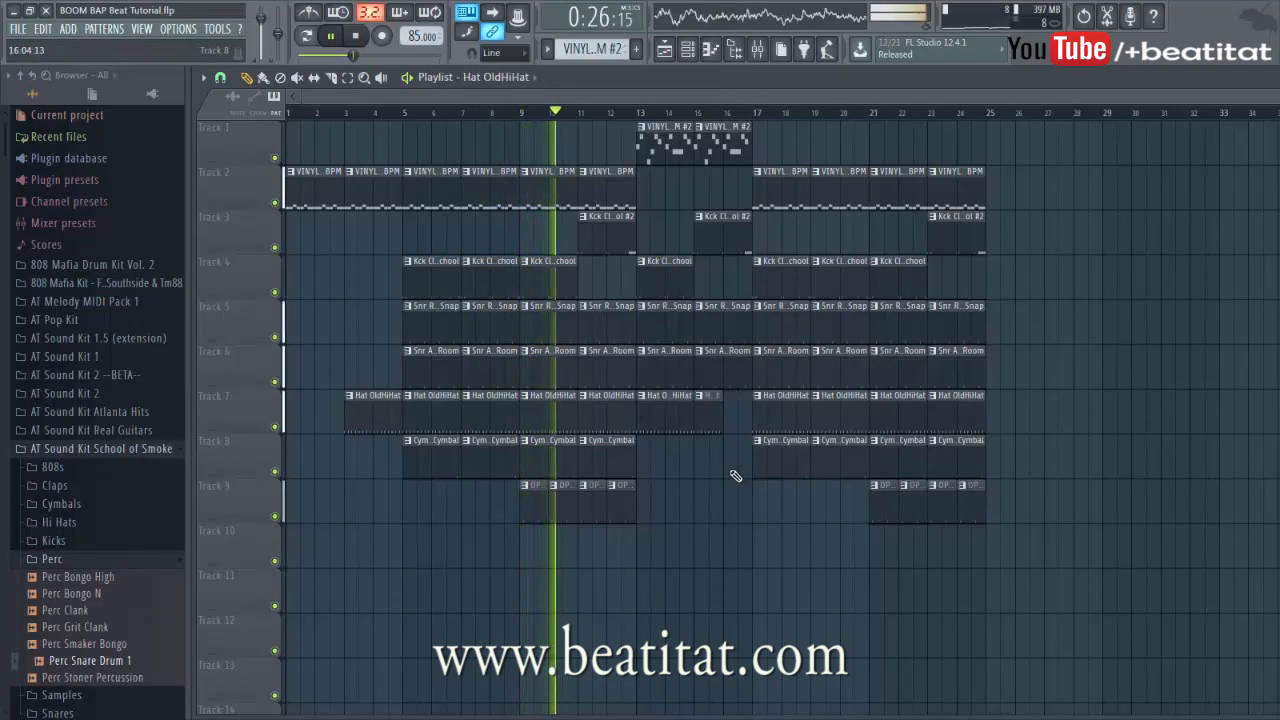
drag(978, 423, 966, 425)
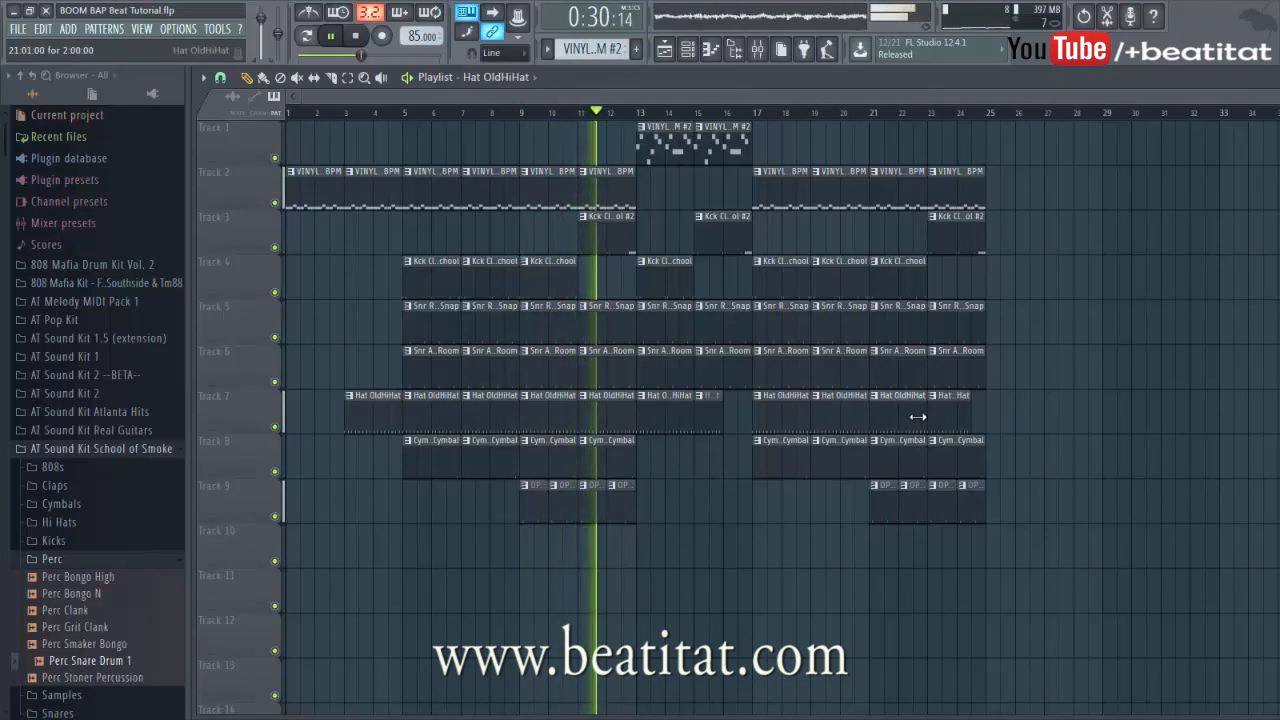
drag(926, 404, 897, 404)
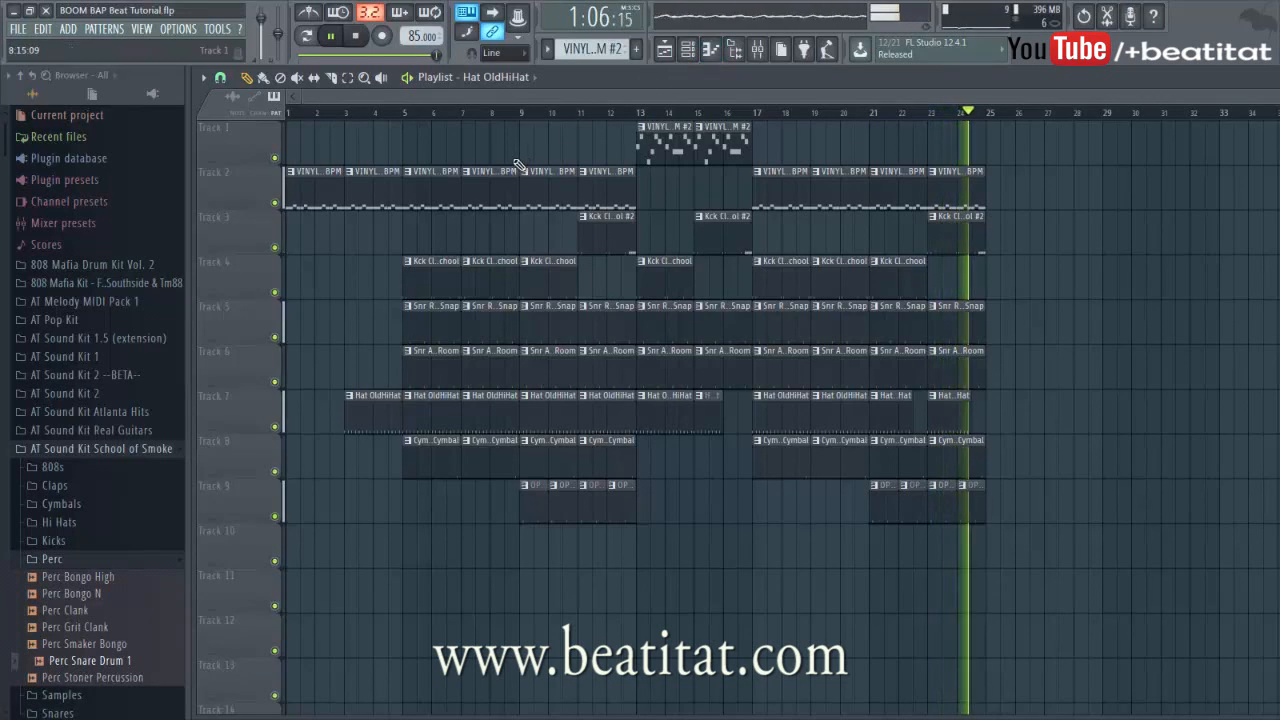
key(space)
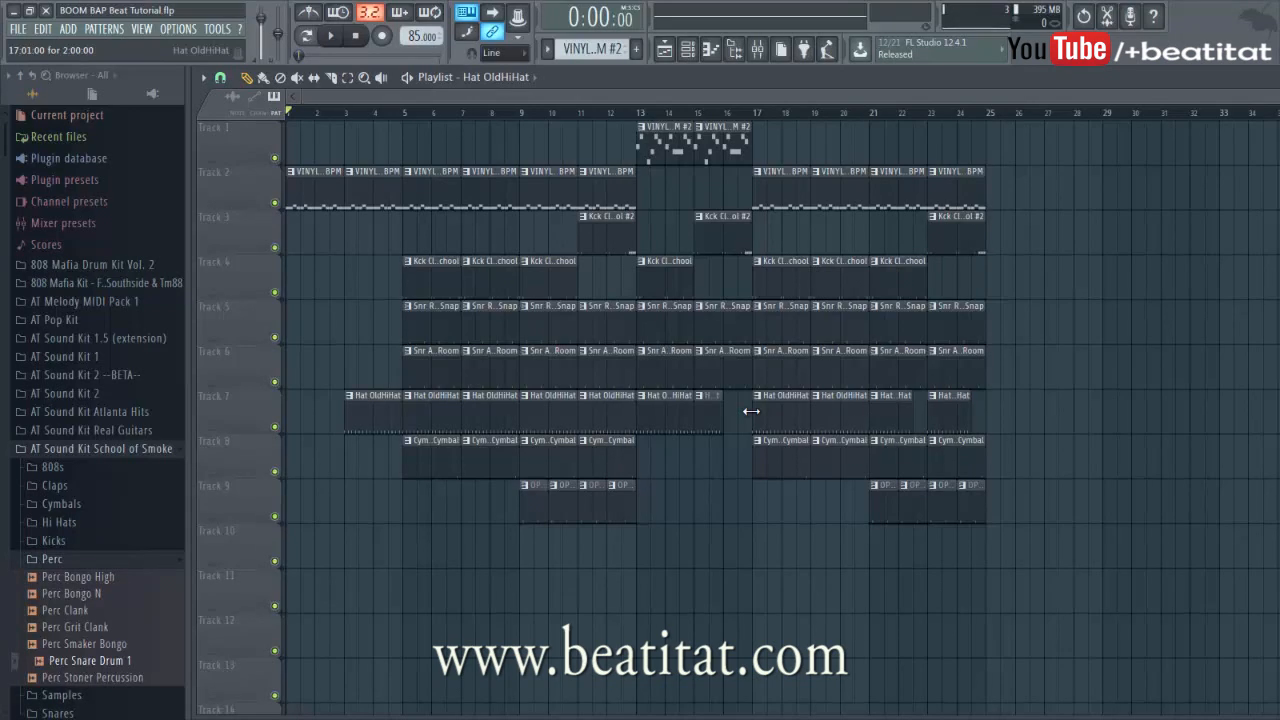
Examine the Midi and Scores subfolders of AT Melody MIDI Pack 1 in the browser, and collapse the pack folder.
click(153, 302)
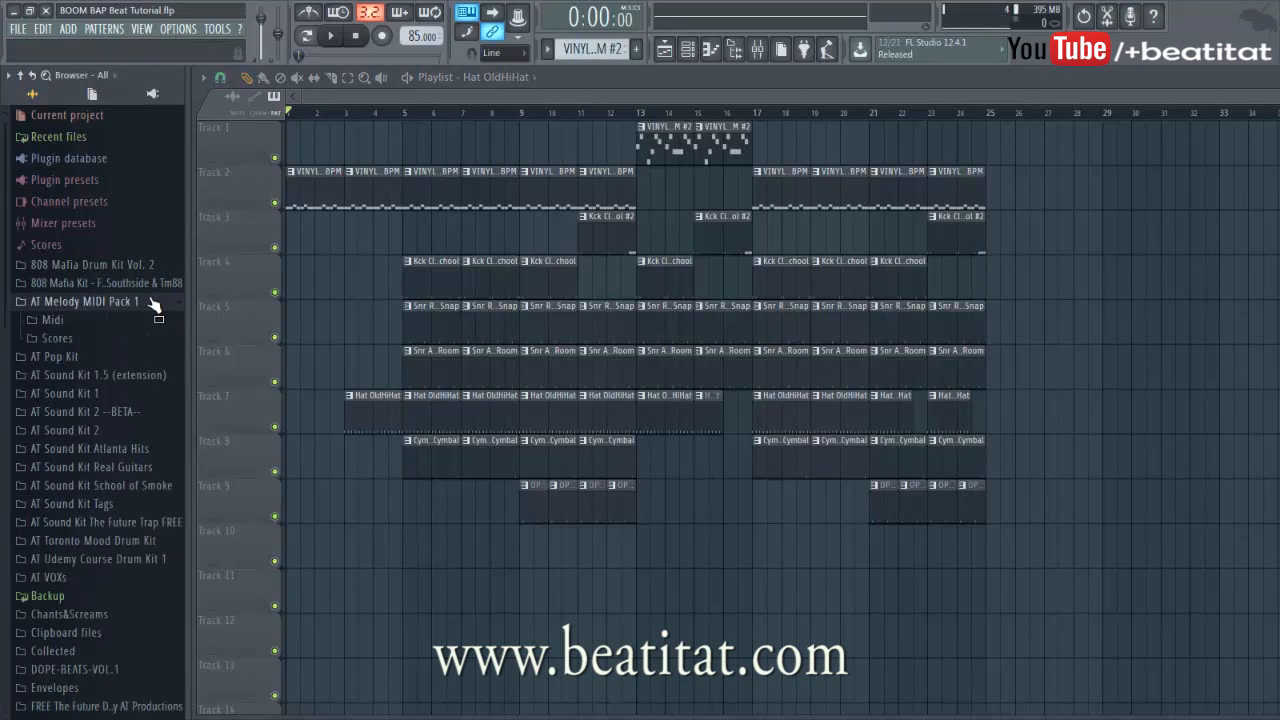
click(153, 302)
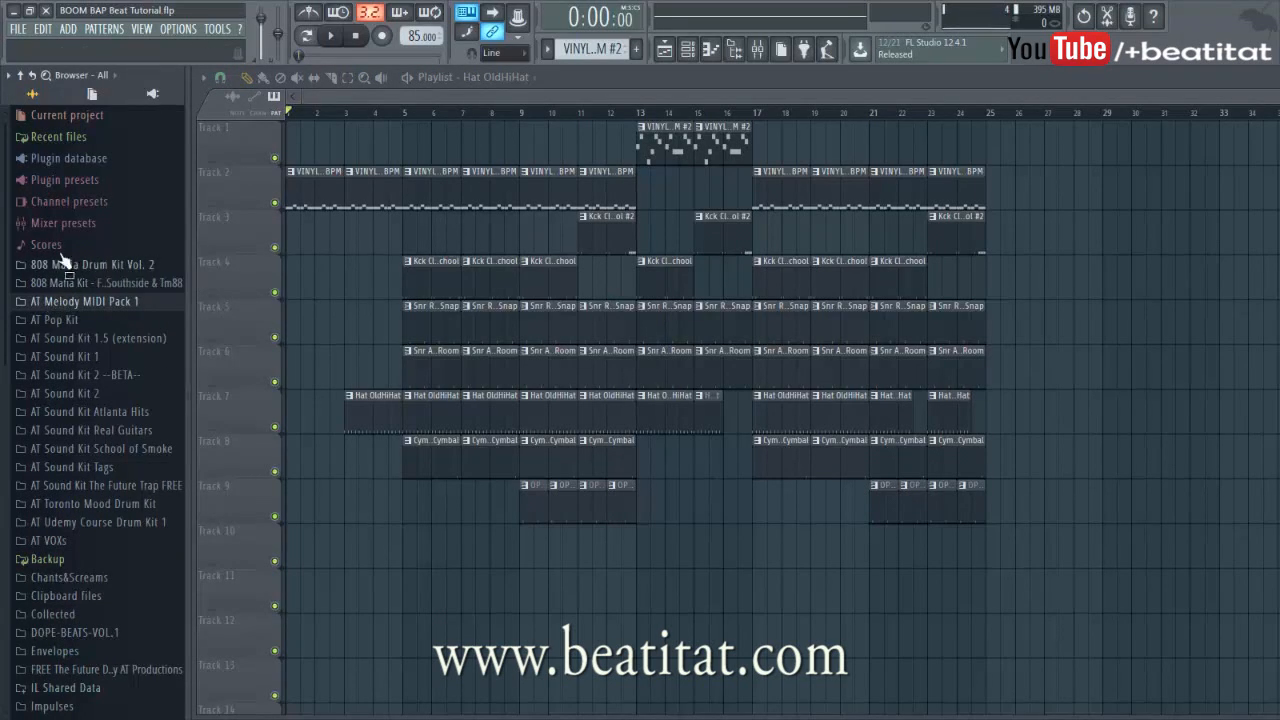
click(104, 302)
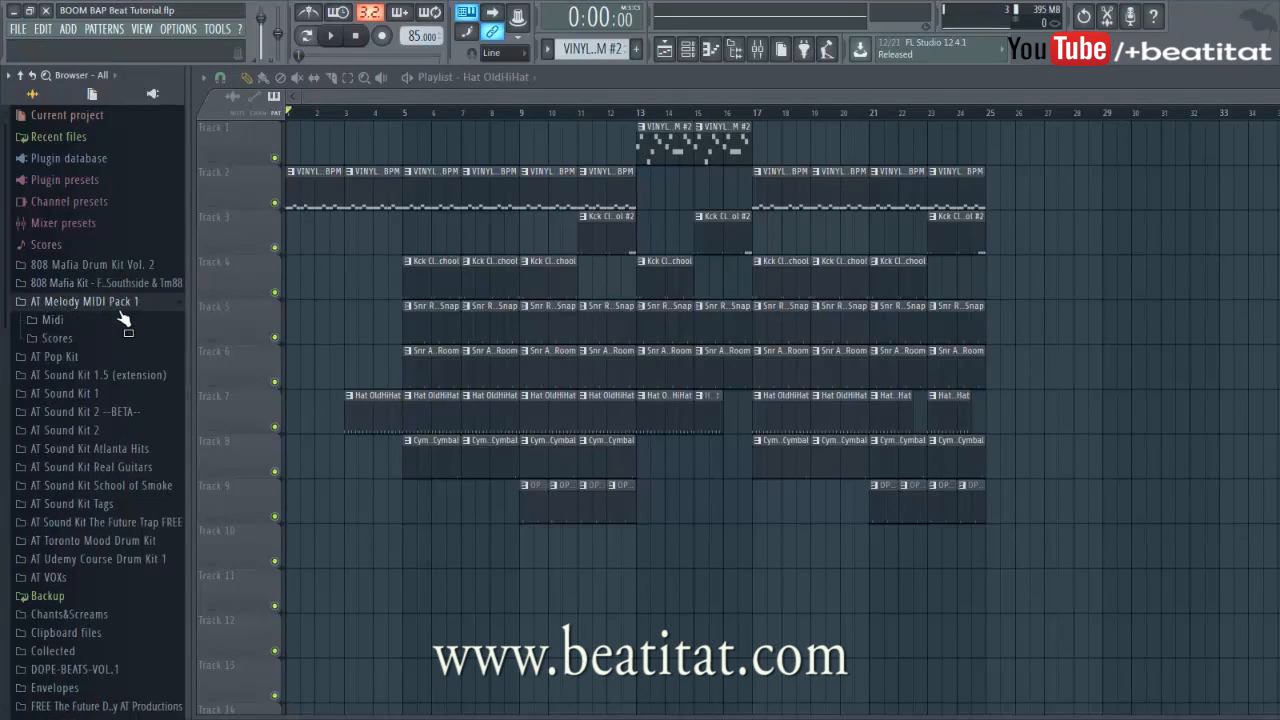
click(123, 320)
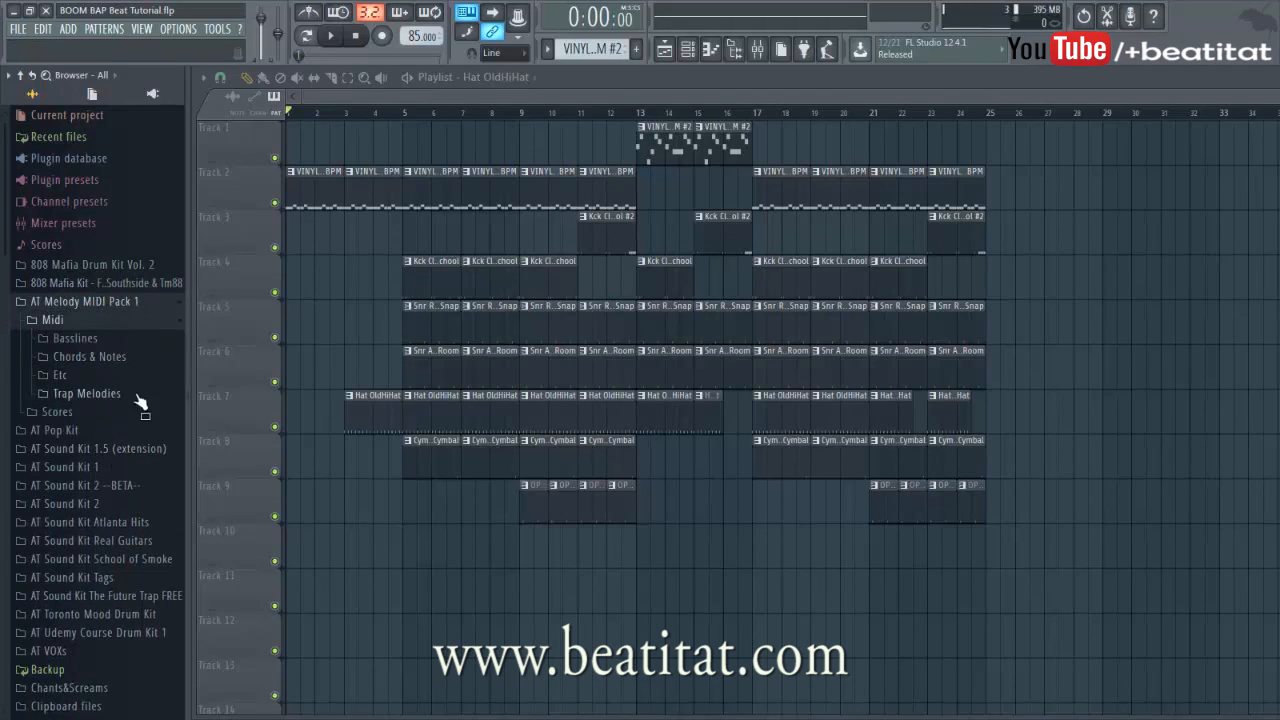
click(82, 412)
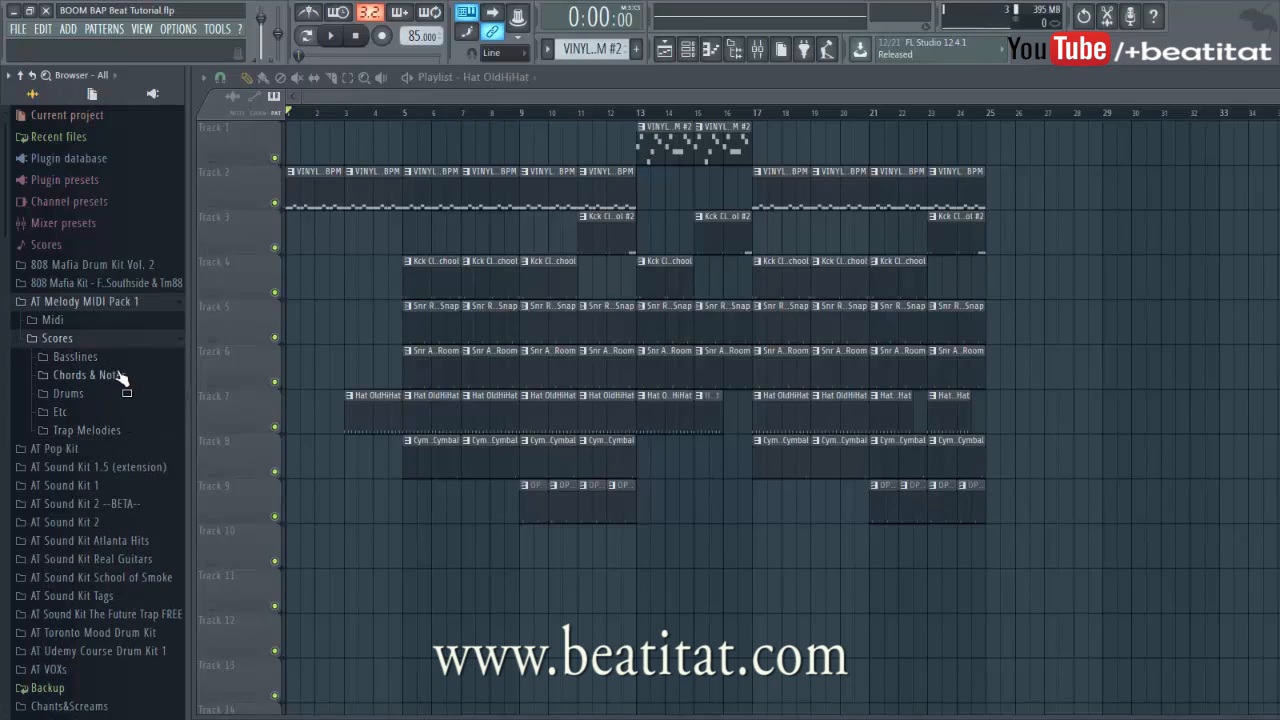
click(78, 303)
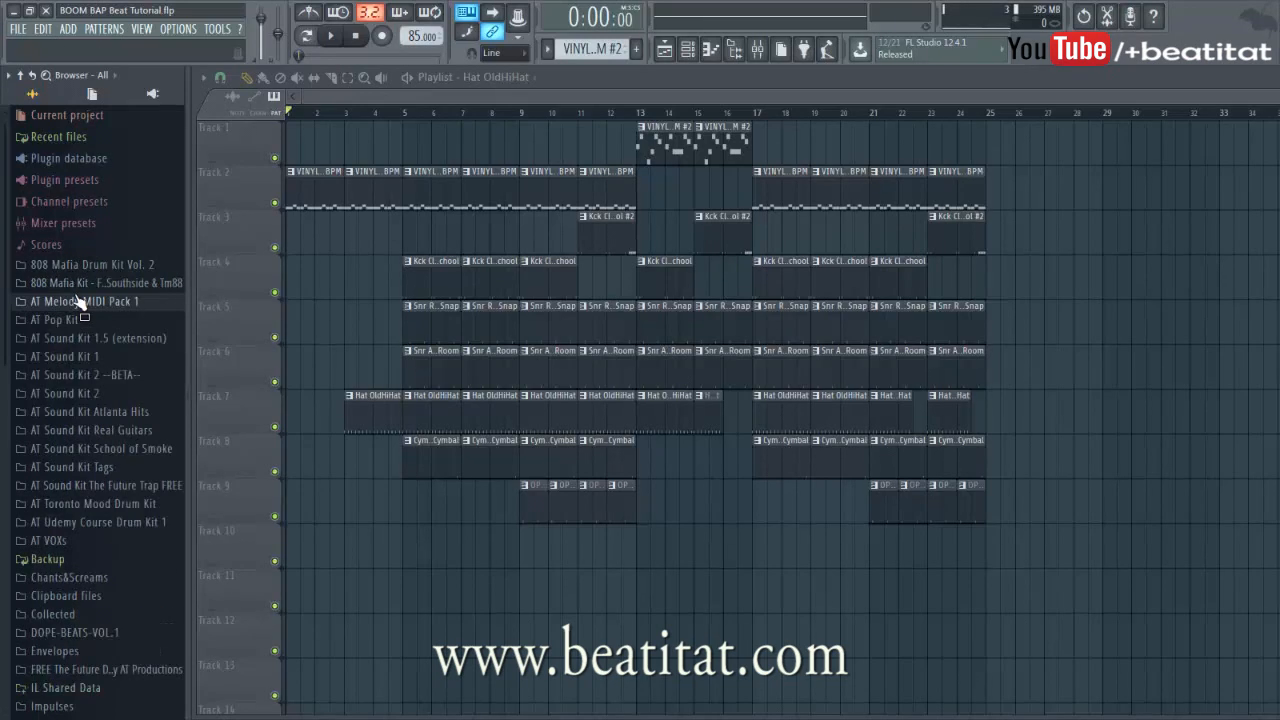